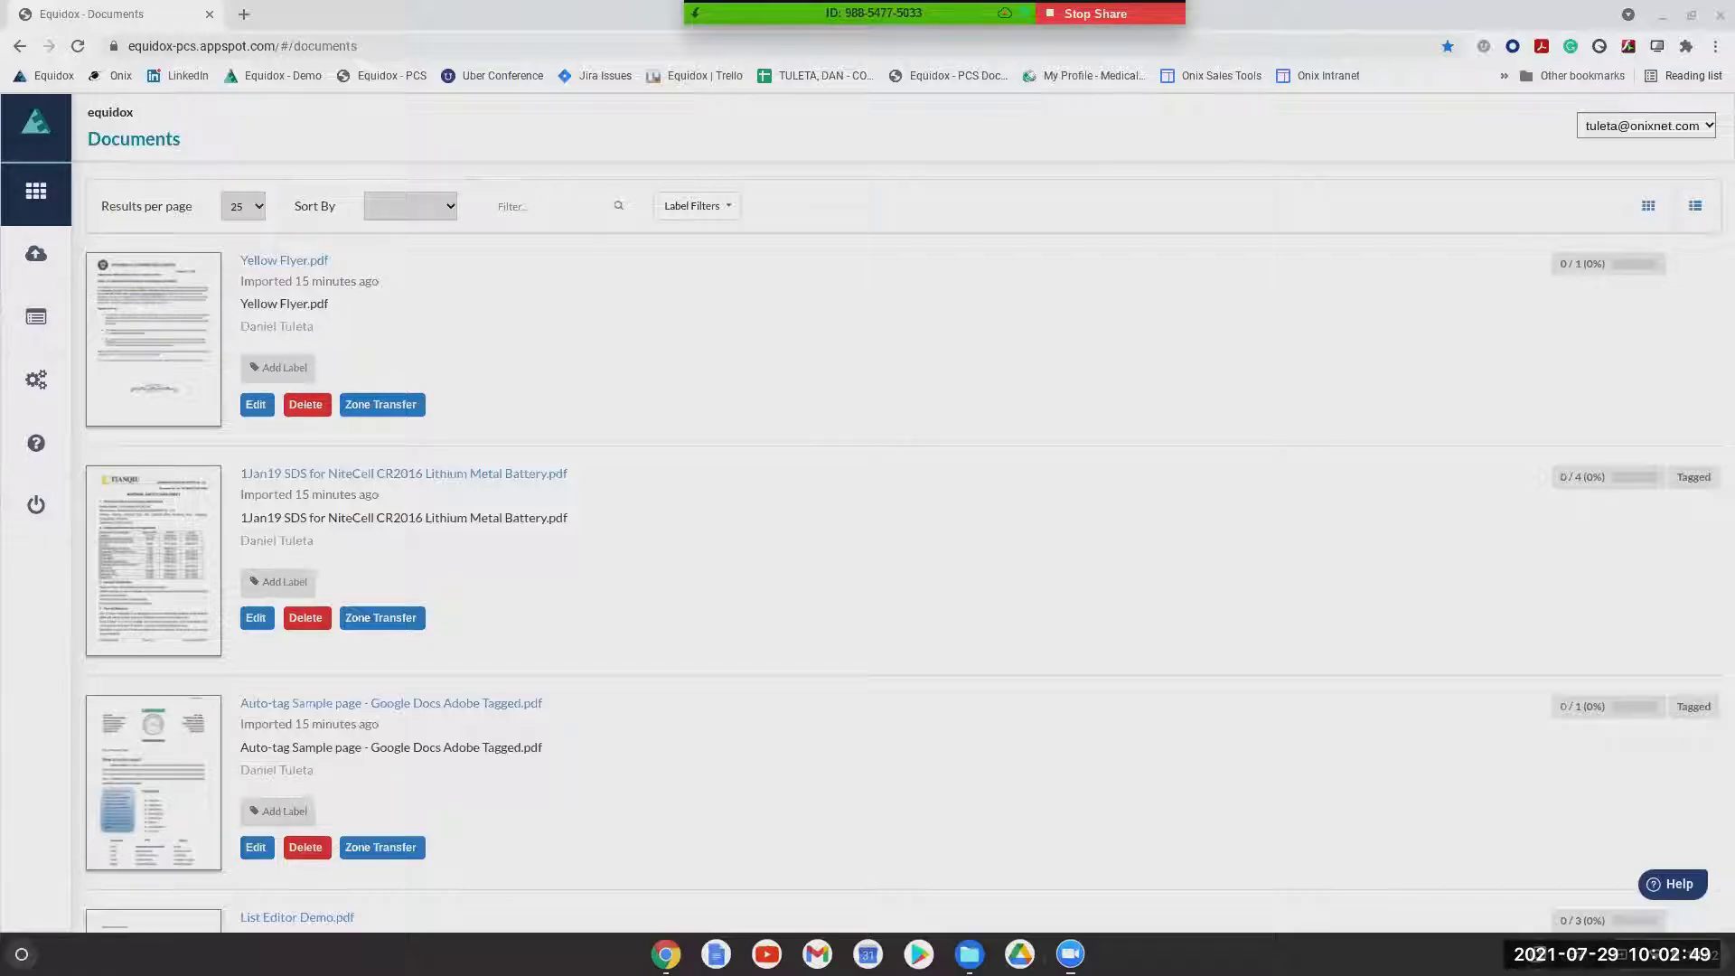
Open the detail page of Auto-tag Sample page - Google Docs Adobe Tagged.pdf from the documents list
click(262, 45)
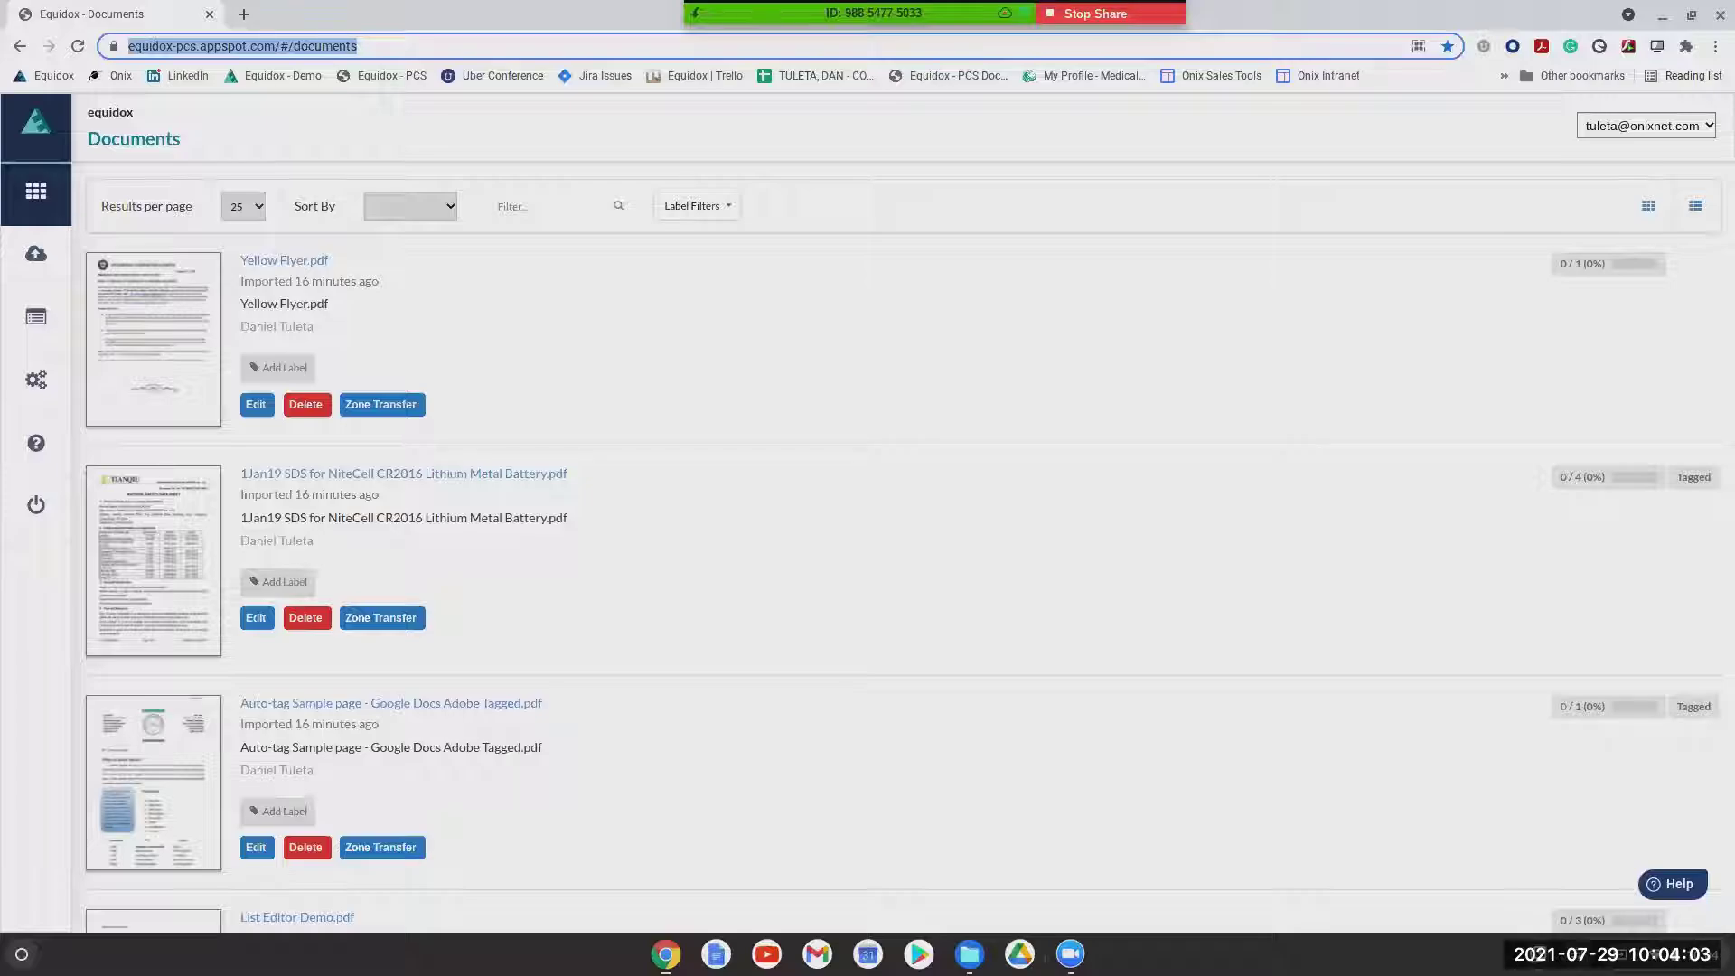
scroll(740, 426, down, 10)
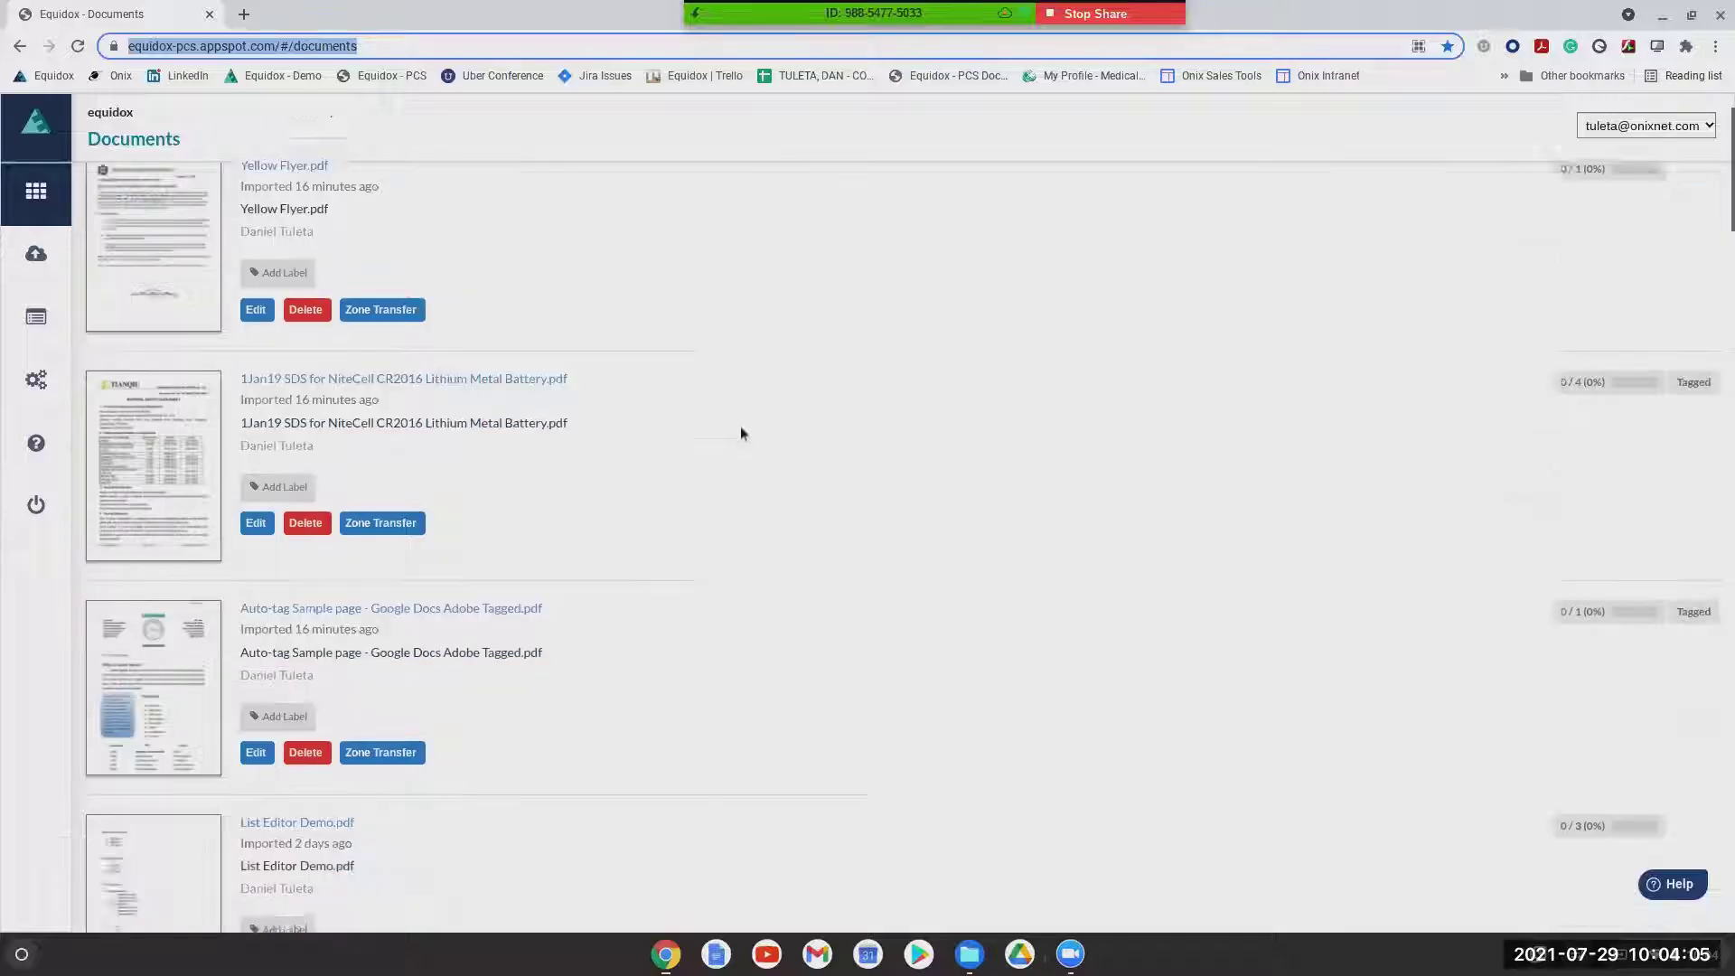
scroll(750, 442, down, 20)
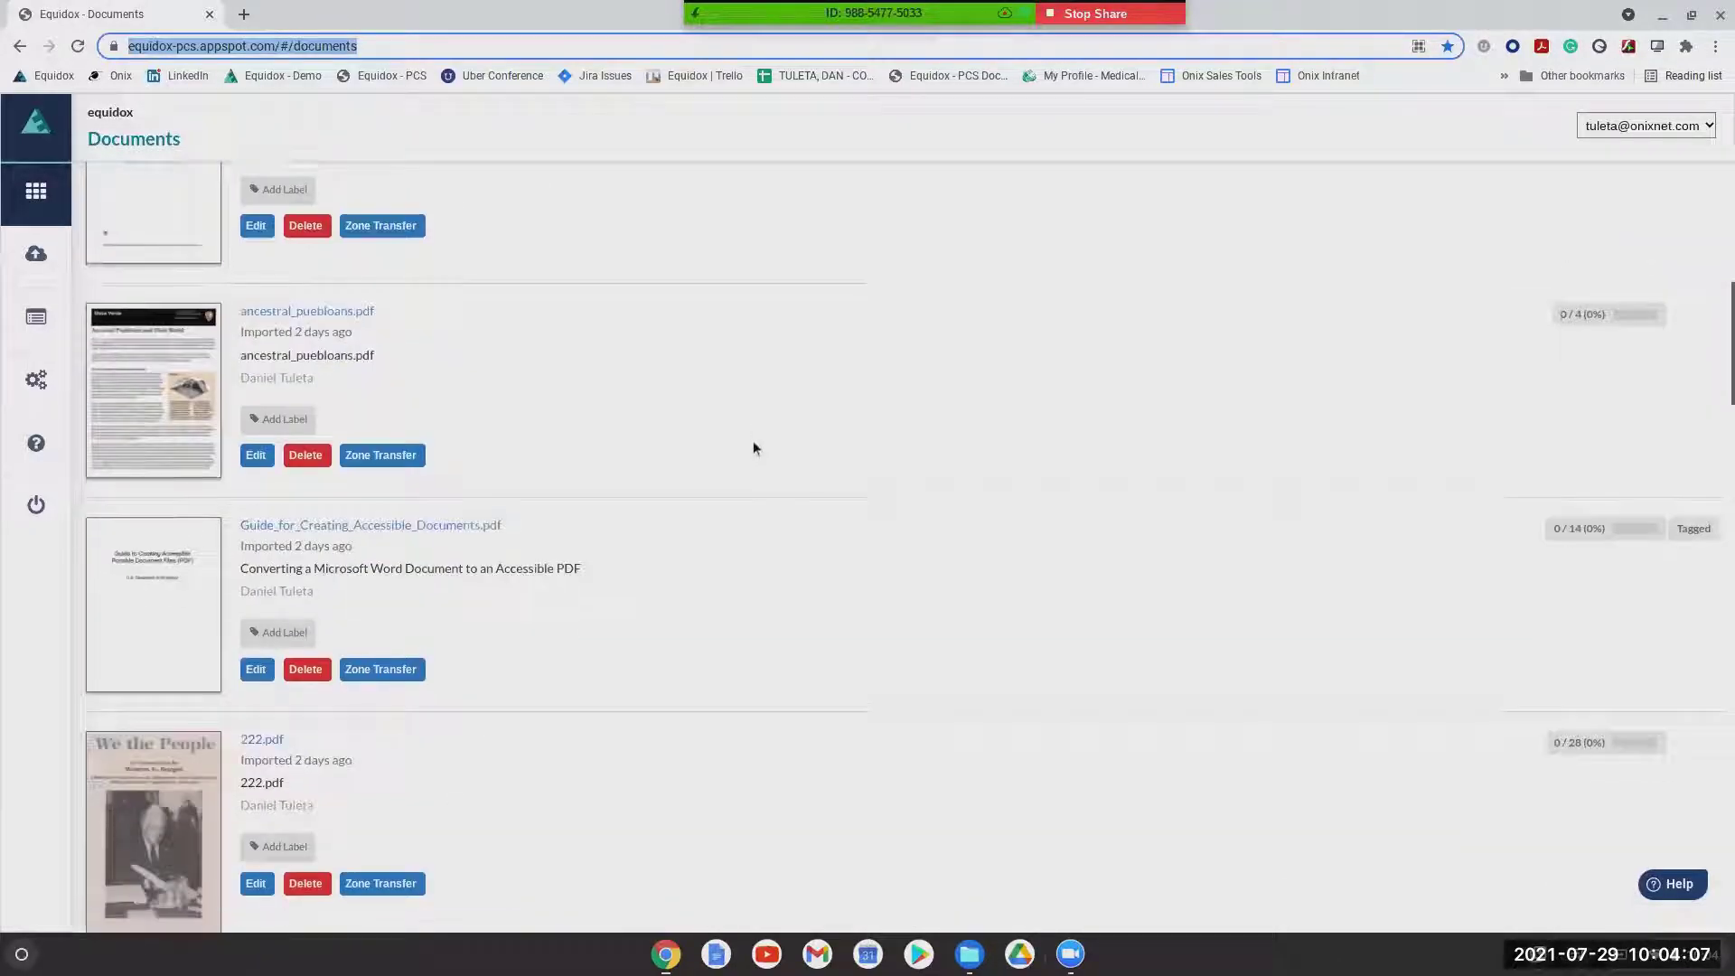
scroll(779, 488, up, 20)
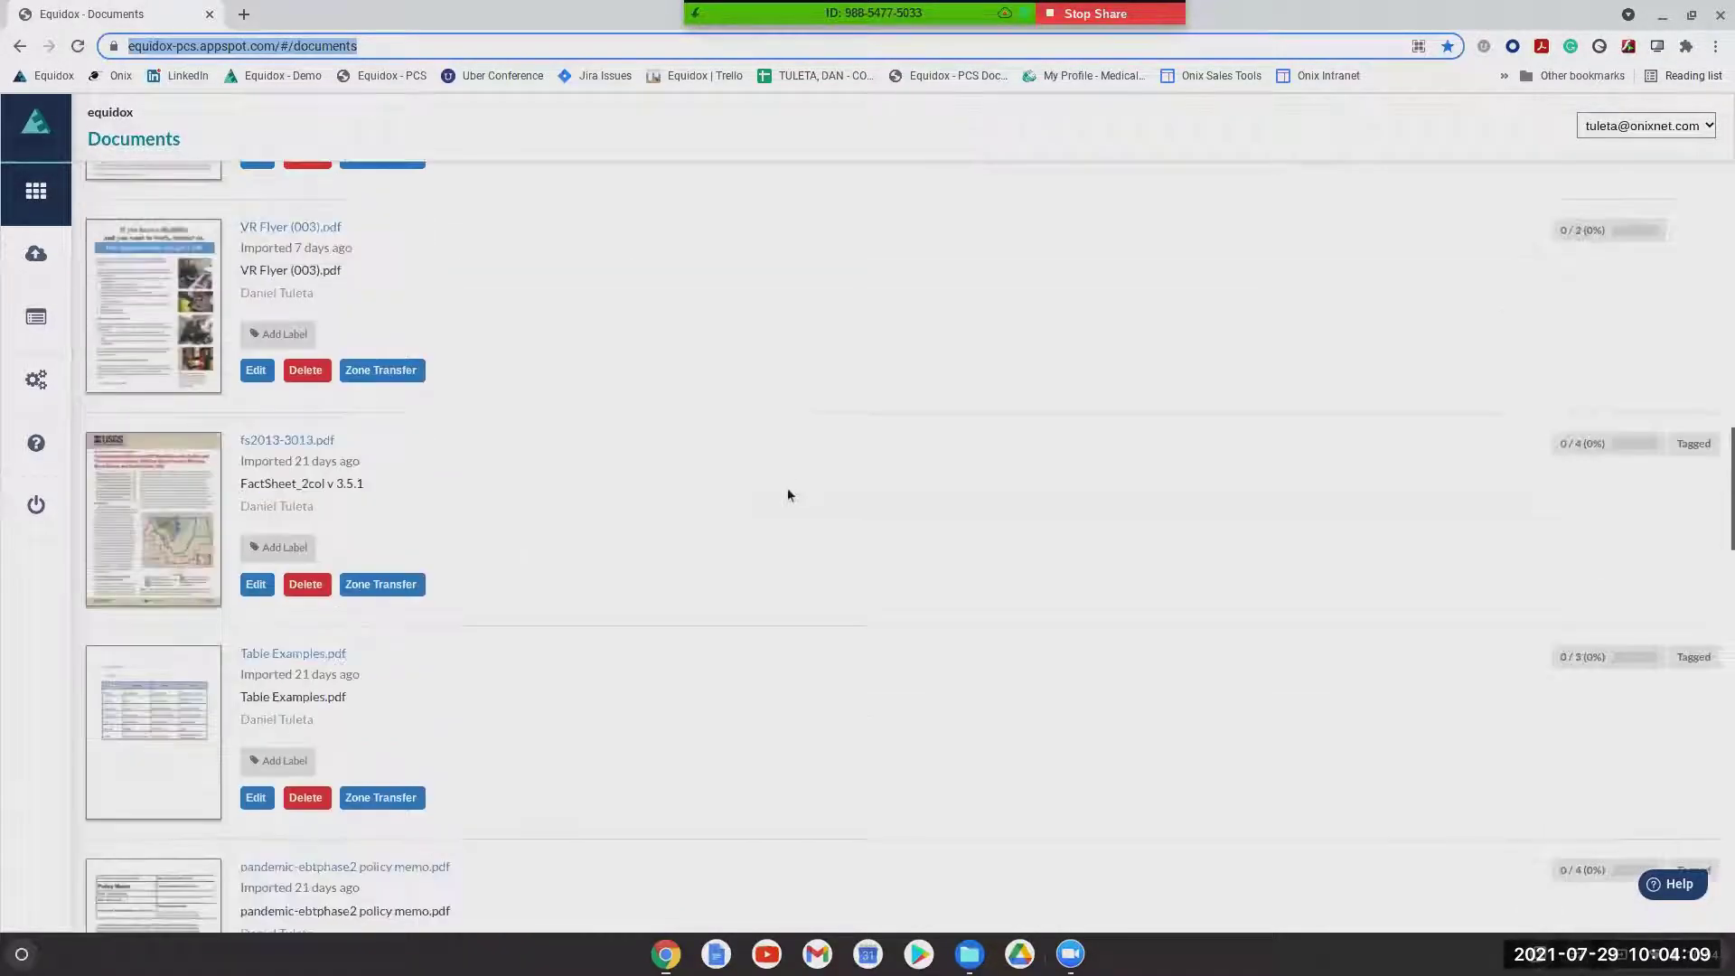
scroll(794, 510, up, 5)
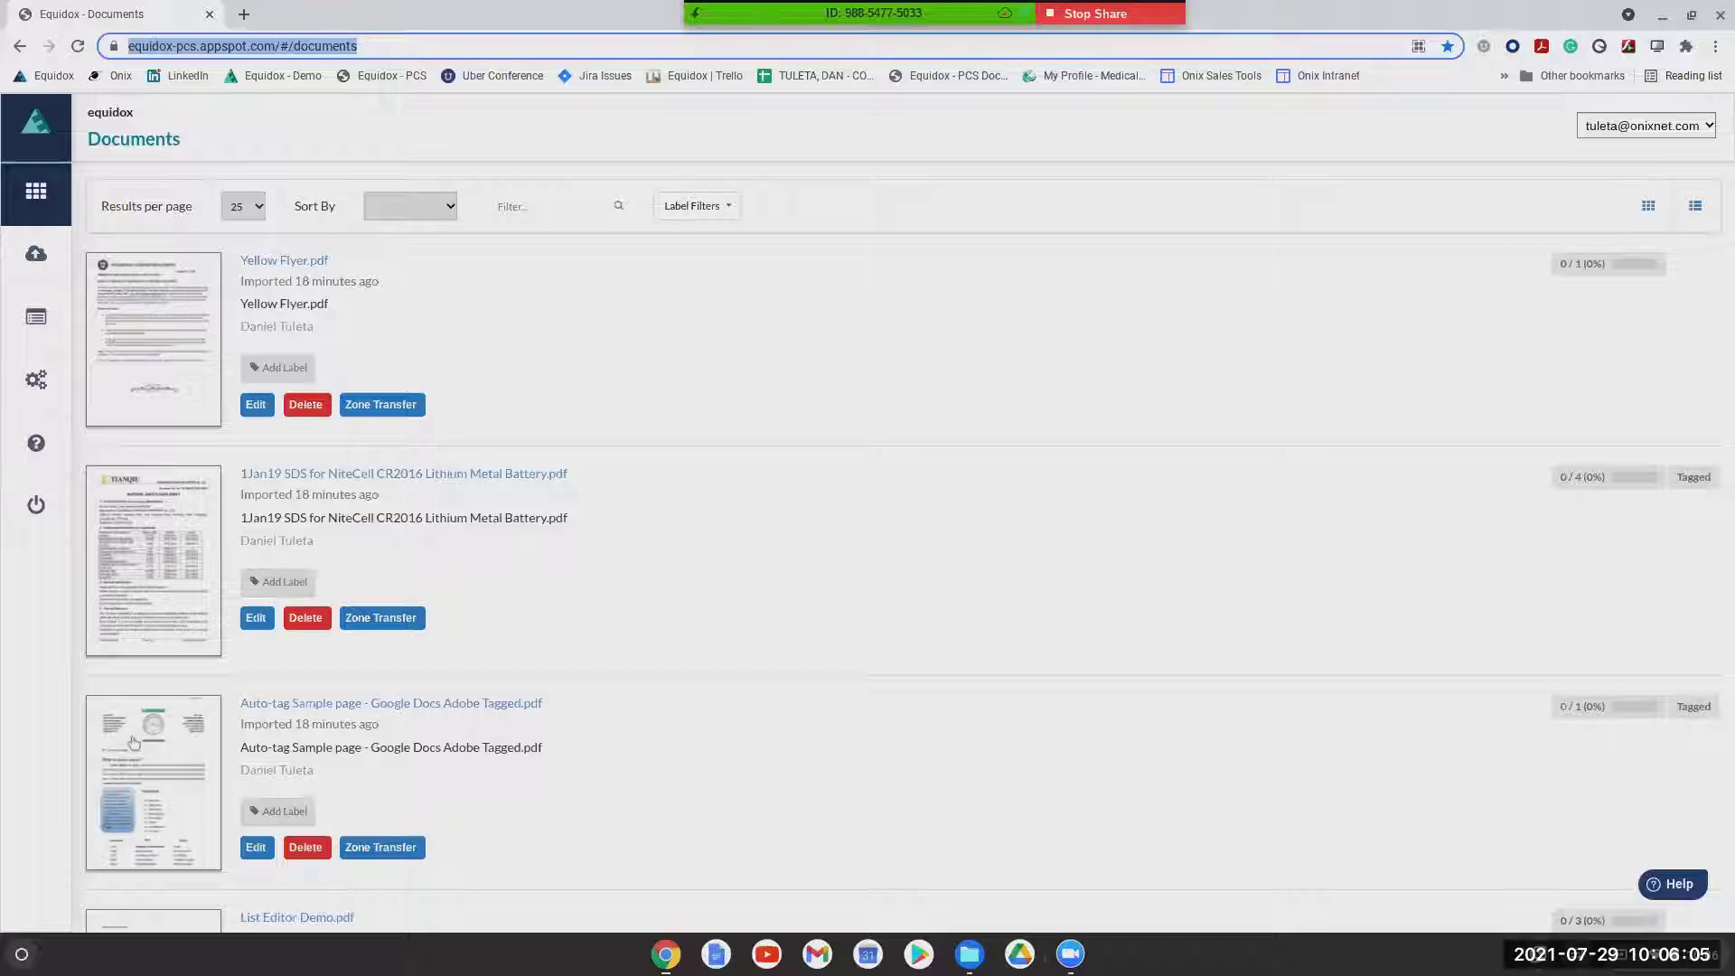
click(138, 766)
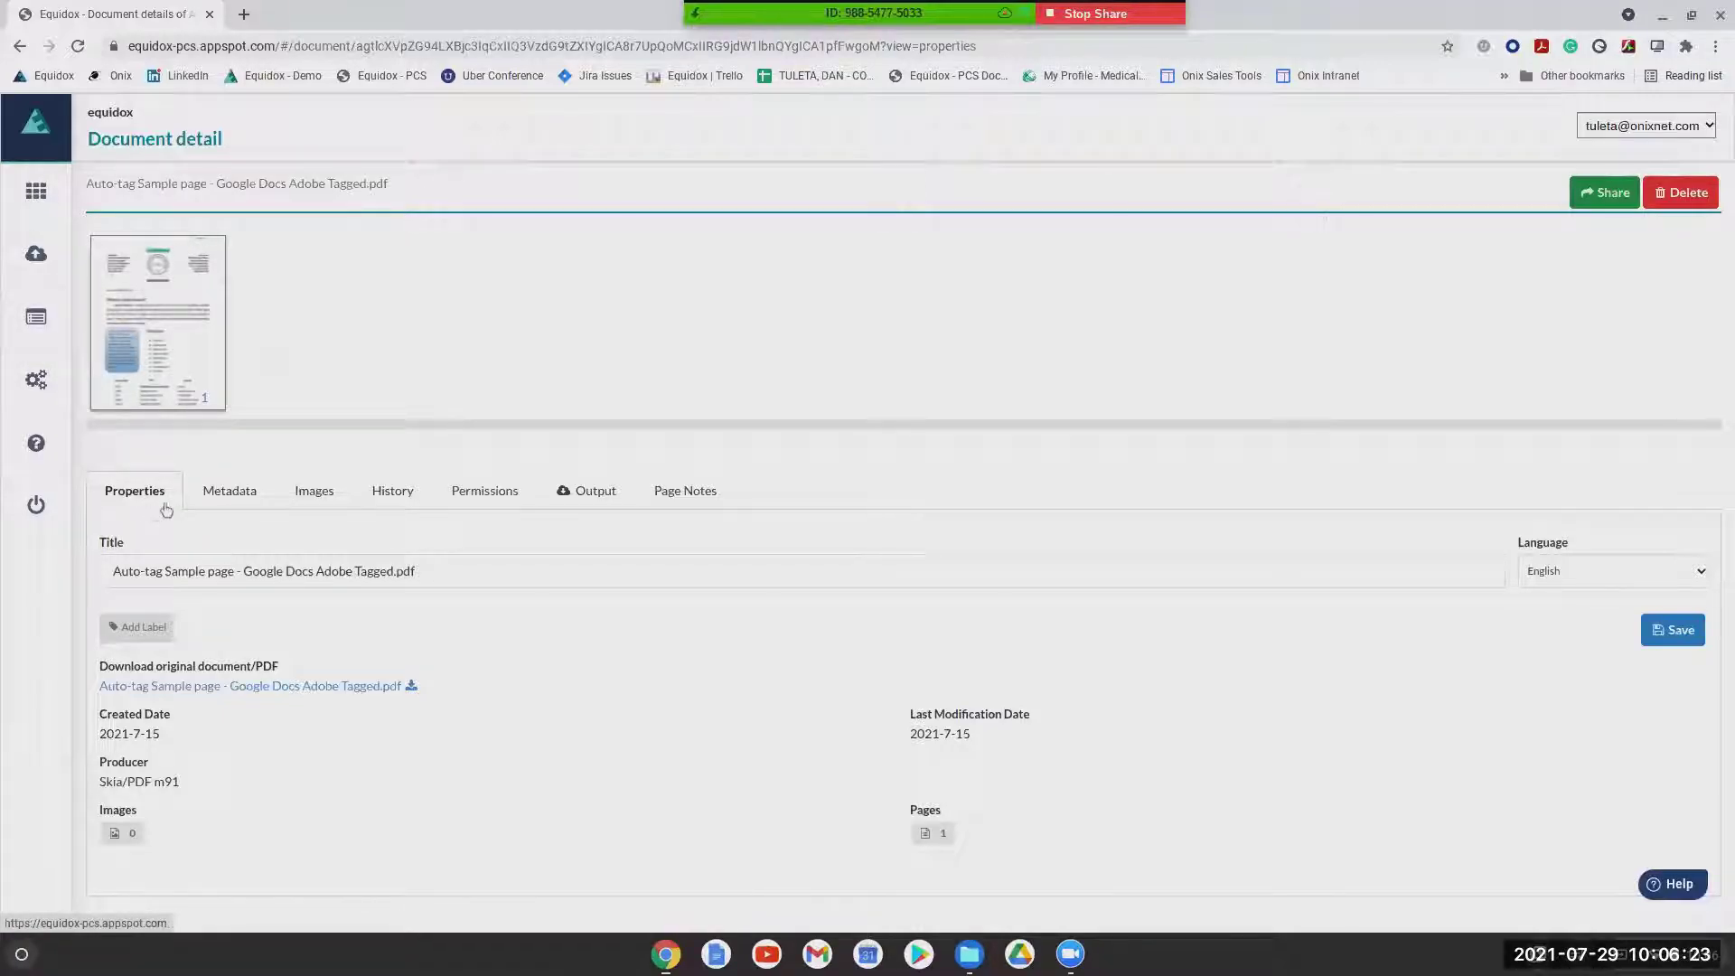
Review the document's extracted images along with their alternate text and visibility options
click(316, 496)
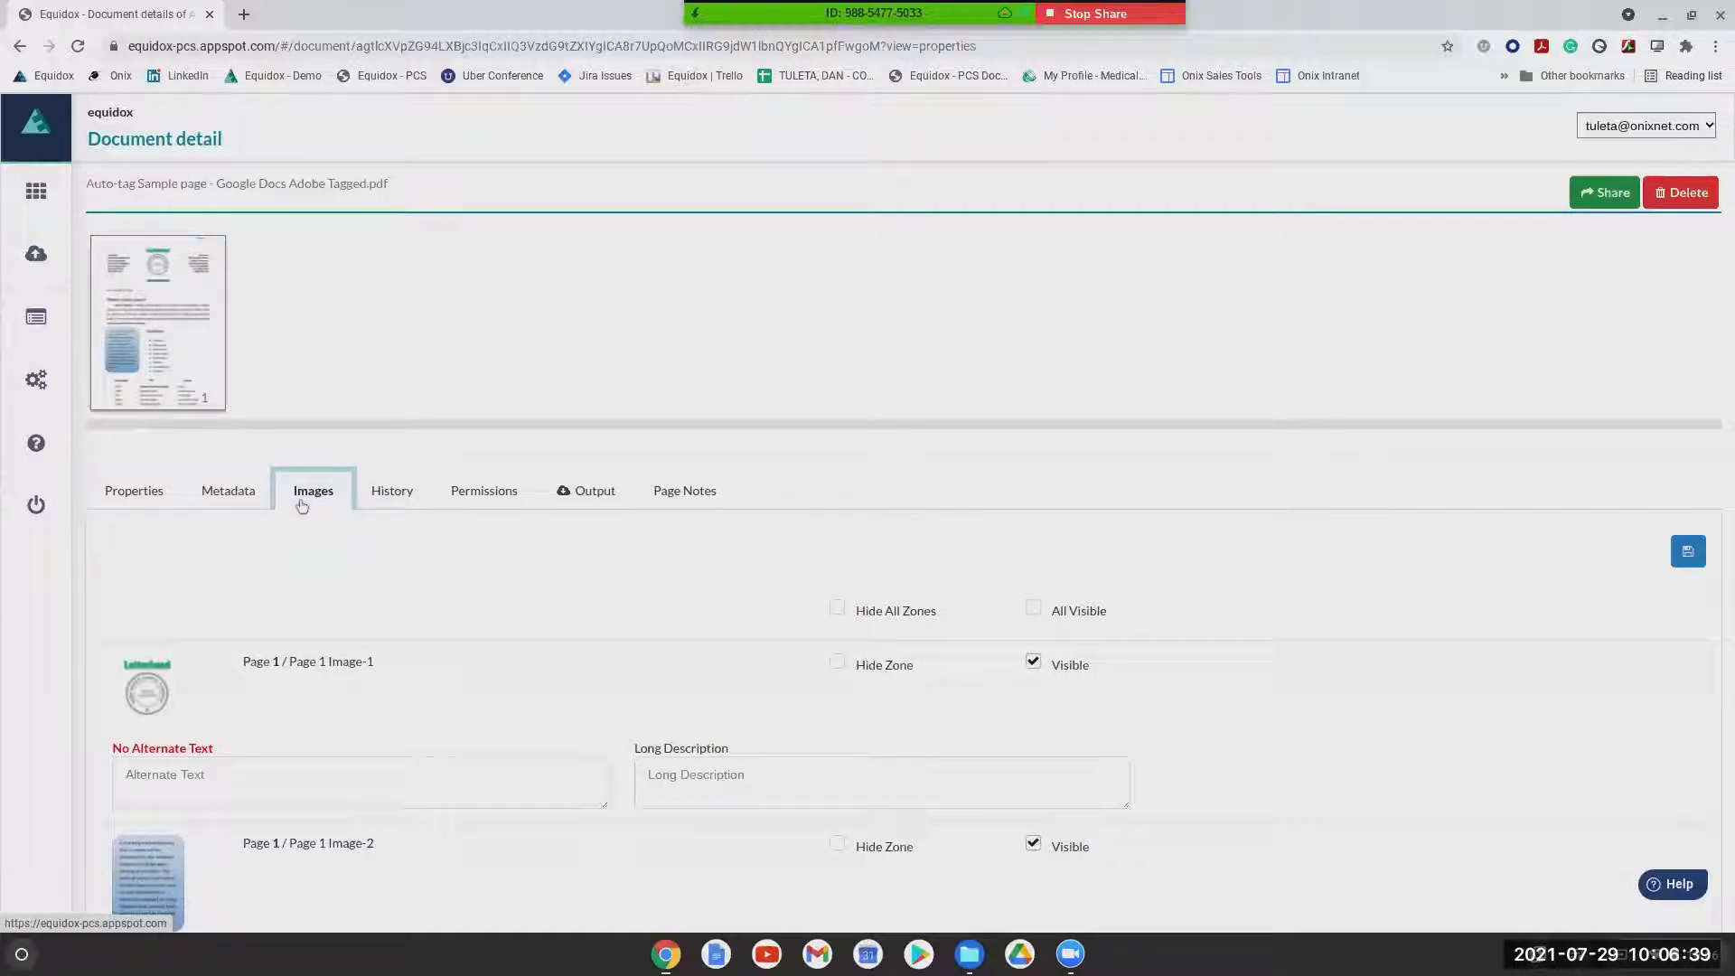
scroll(300, 605, down, 2)
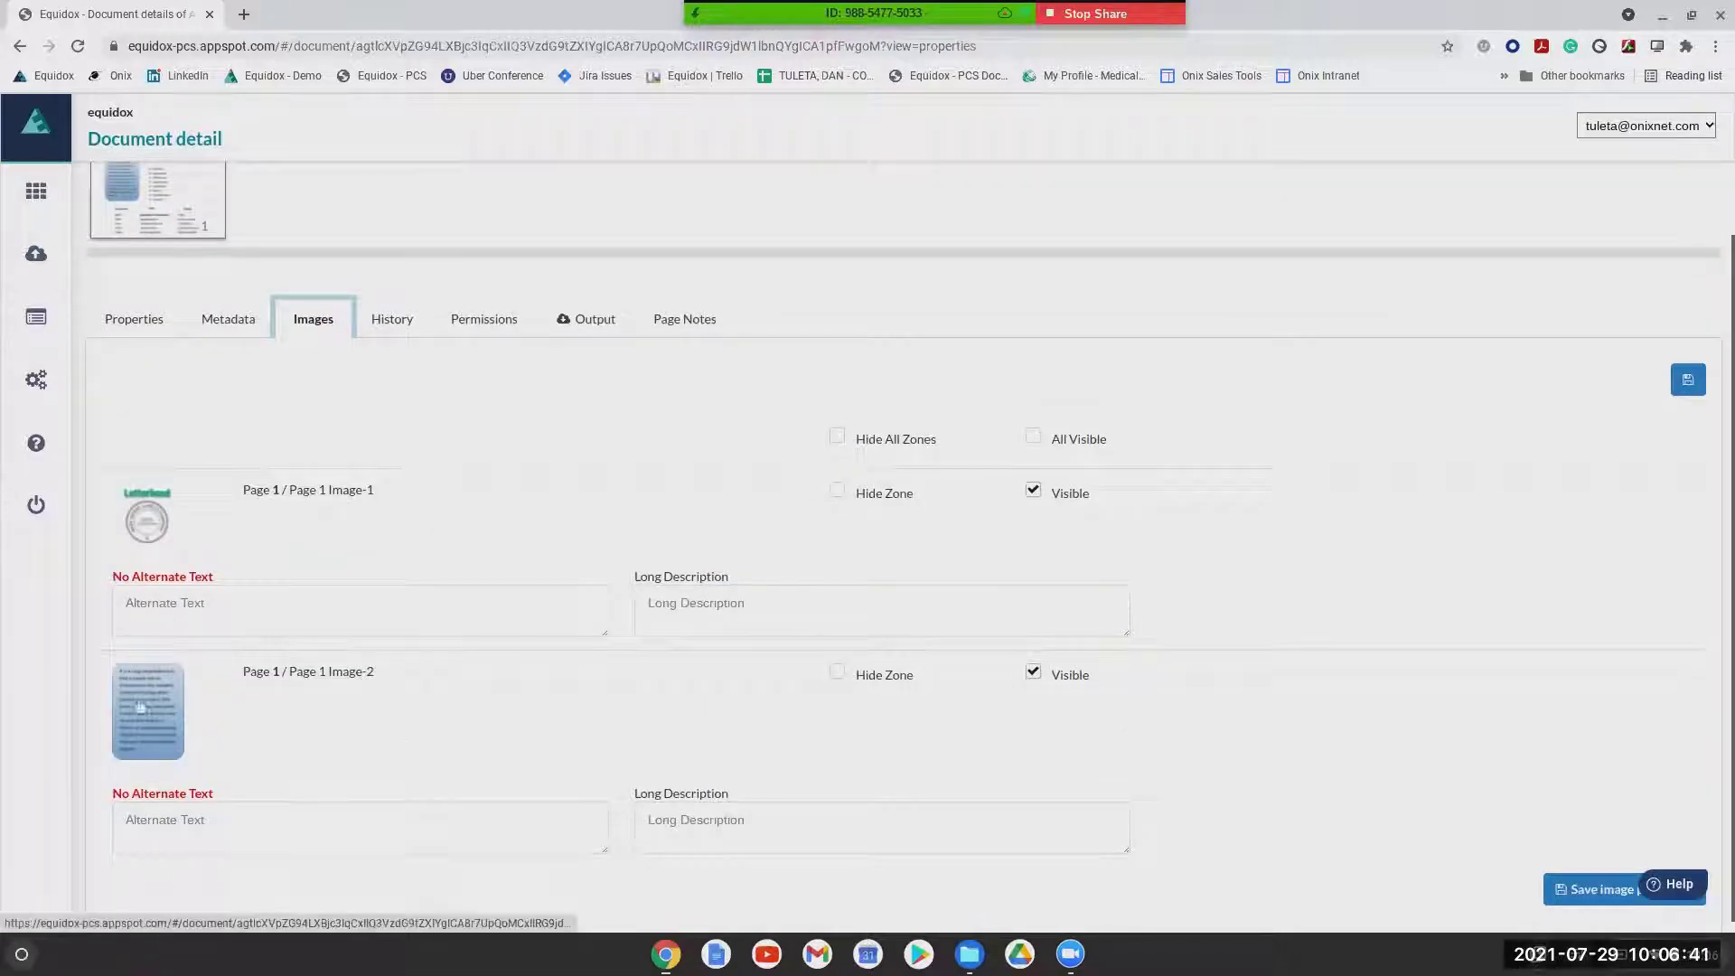
click(298, 594)
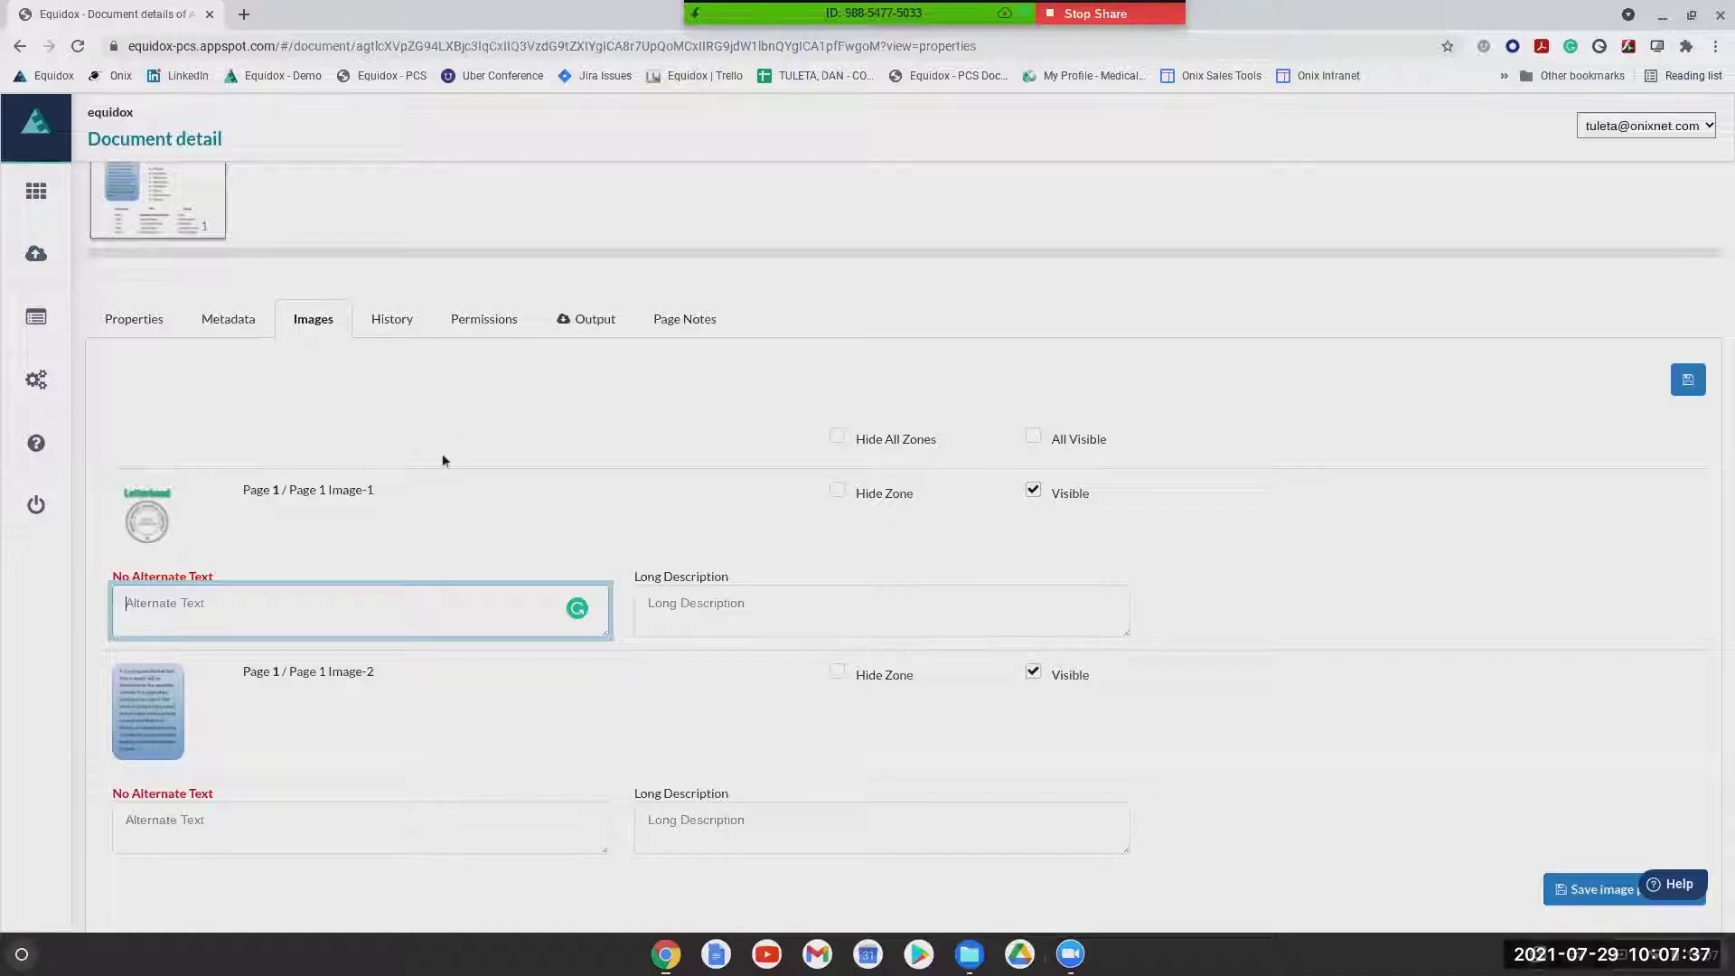
scroll(442, 455, up, 2)
scroll(487, 515, up, 1)
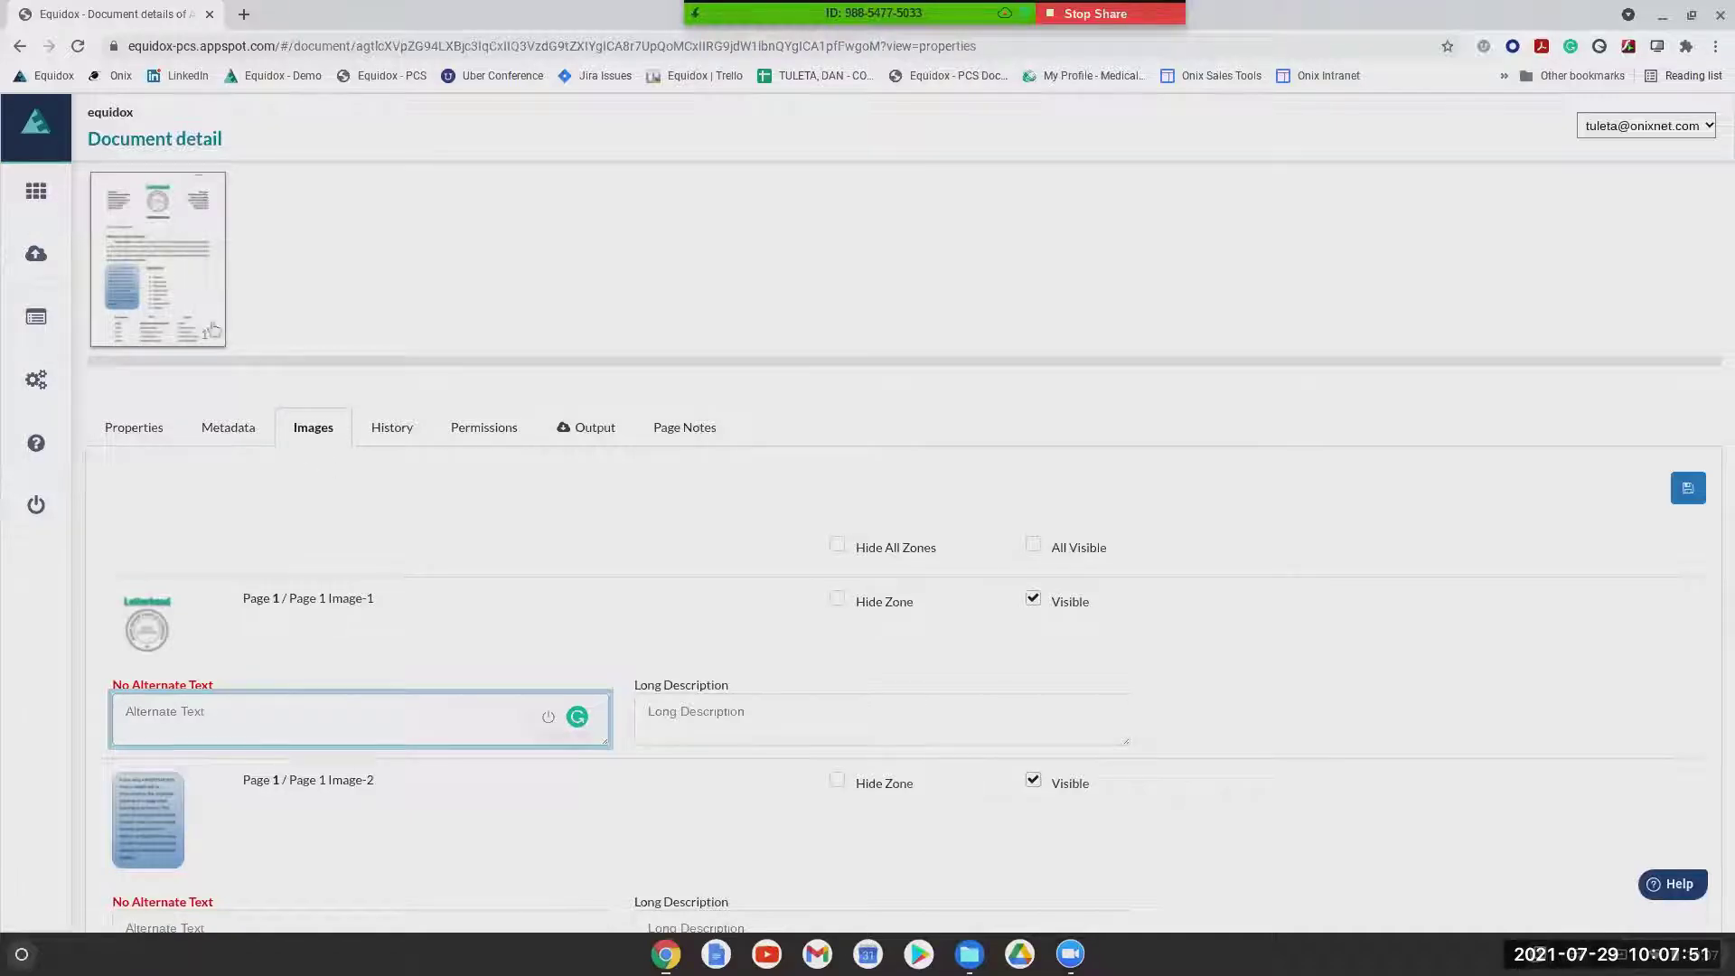
Open page 1 for zone editing and inspect the zones of the first address block and the MEMORANDUM heading
click(181, 268)
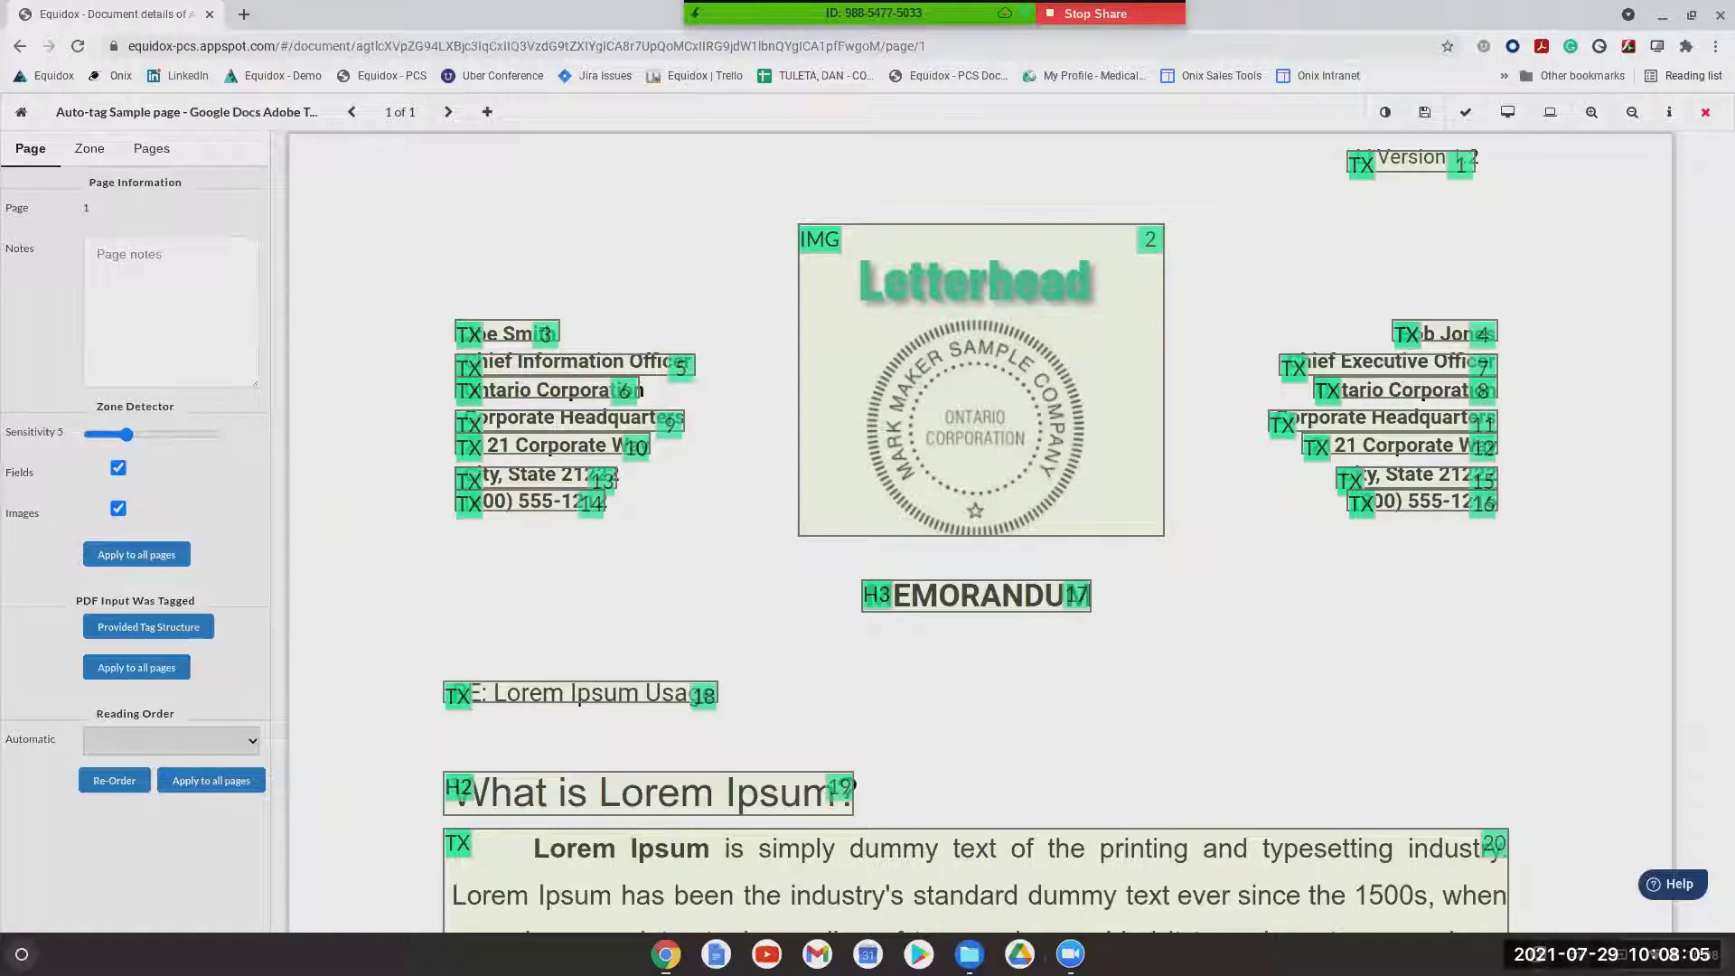
click(526, 332)
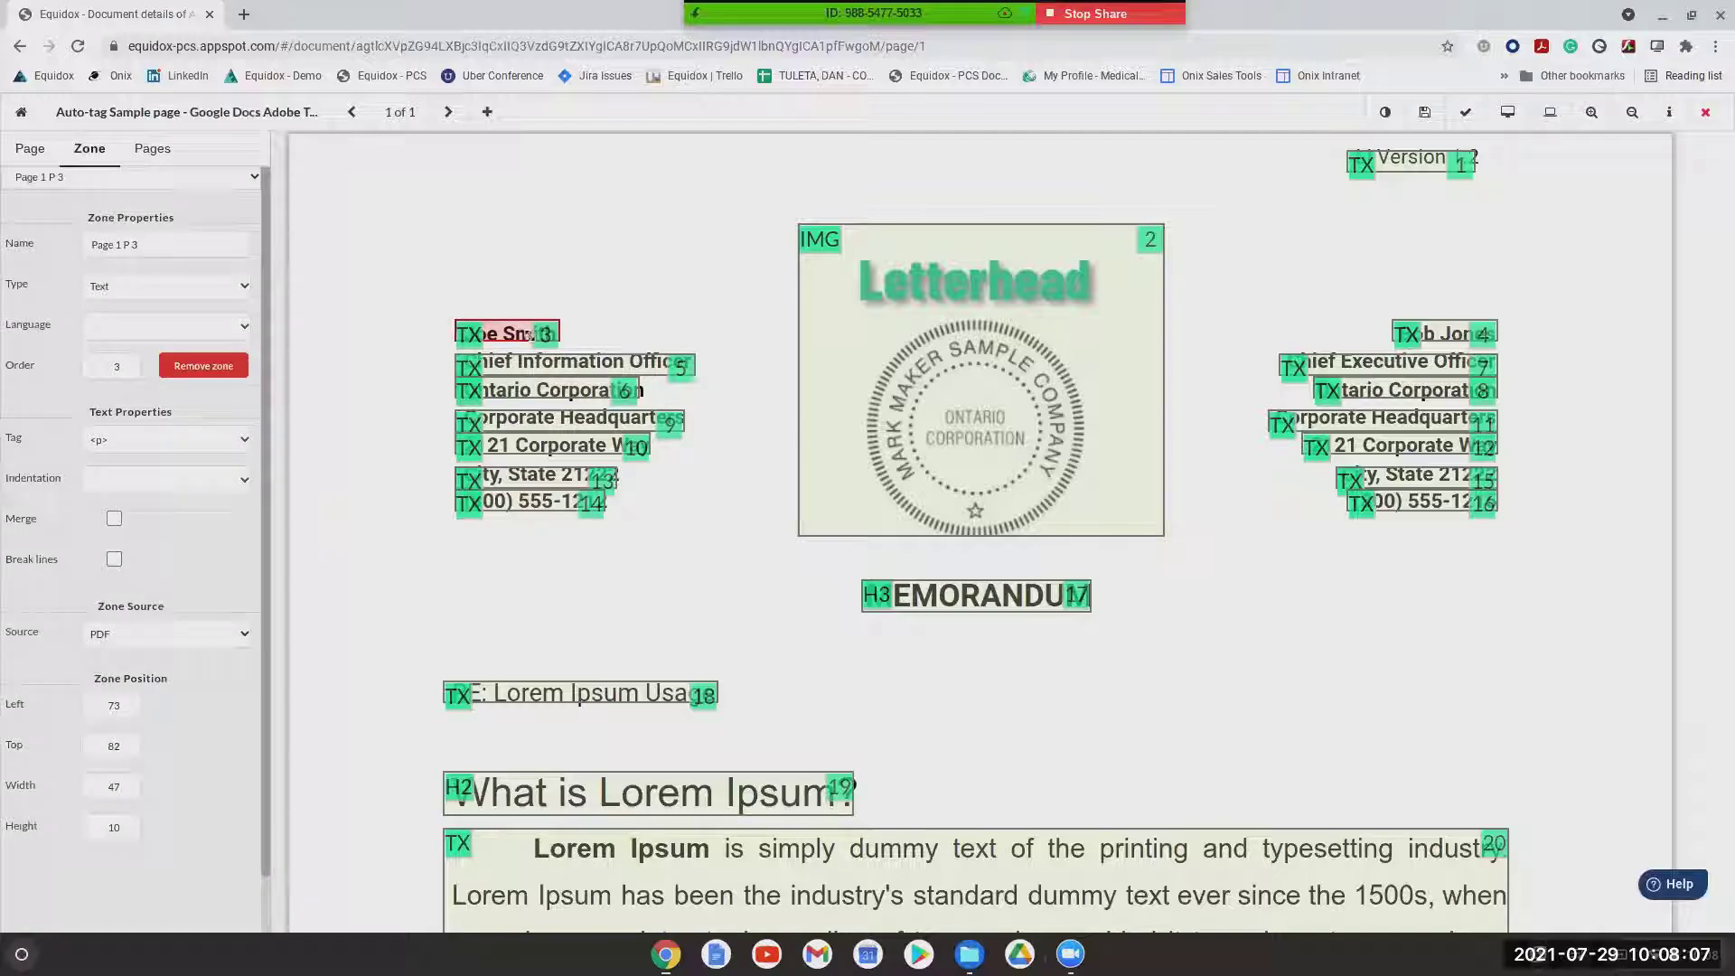
click(552, 368)
click(559, 392)
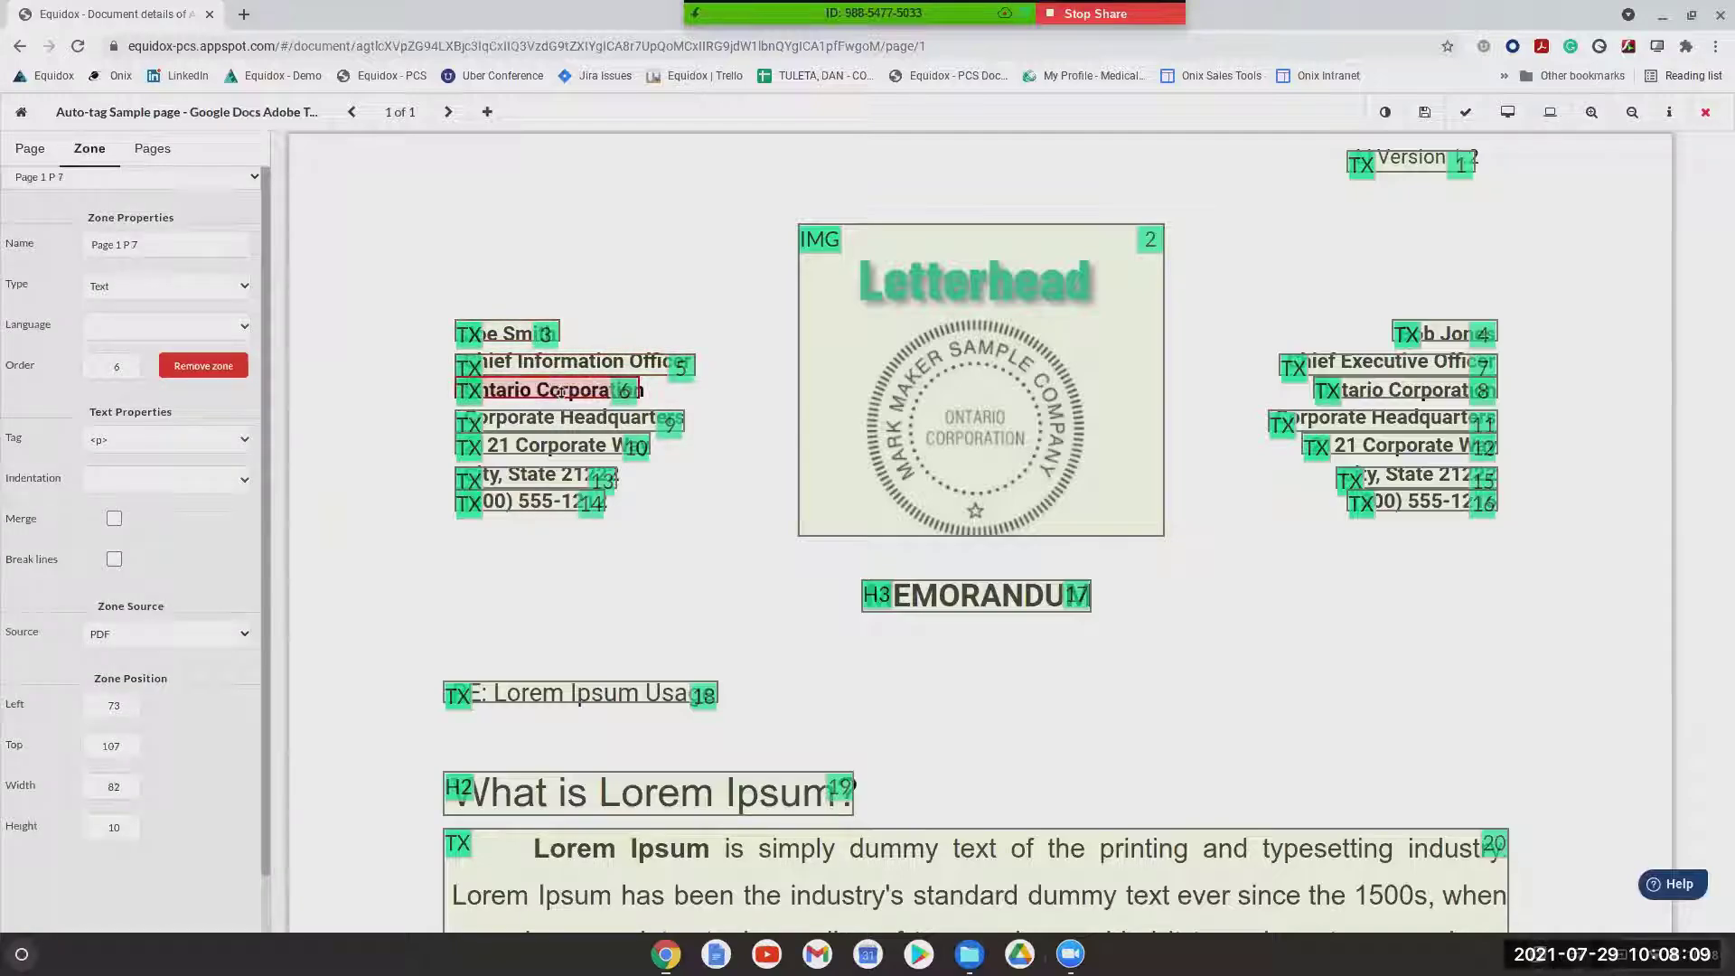
click(577, 427)
click(574, 444)
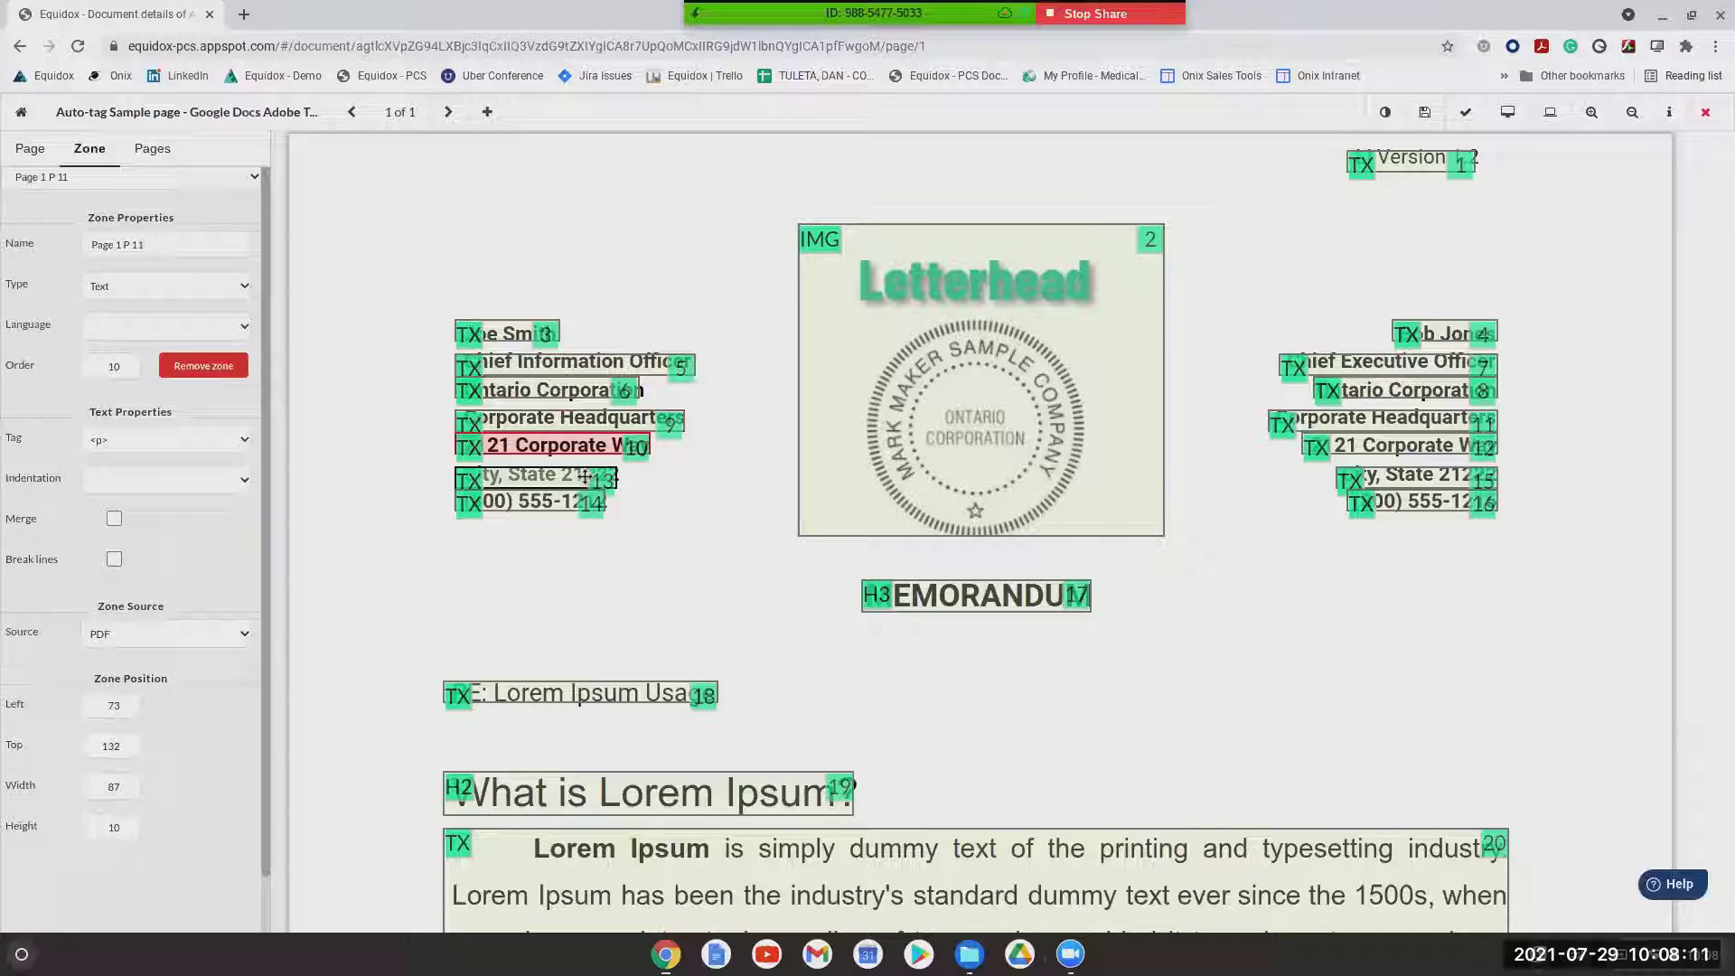
click(943, 606)
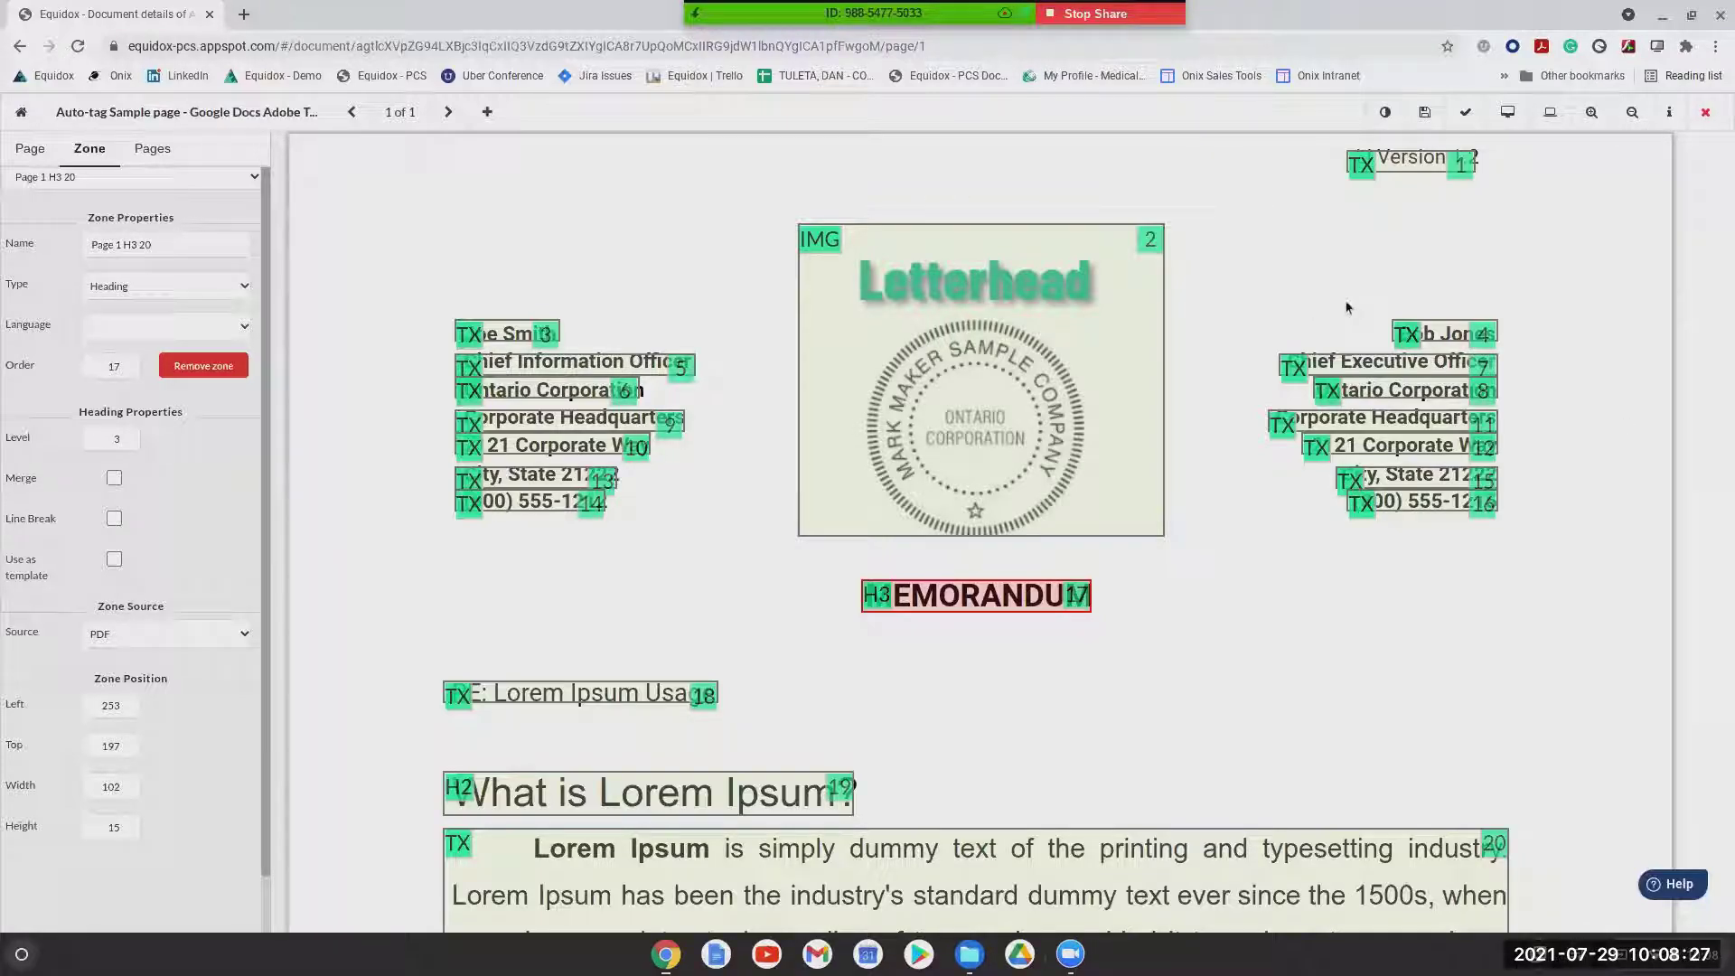
Enlarge the version-line text zone to about 63.4 by 21.3 and text zone 3 to about 73 by 12
click(1591, 114)
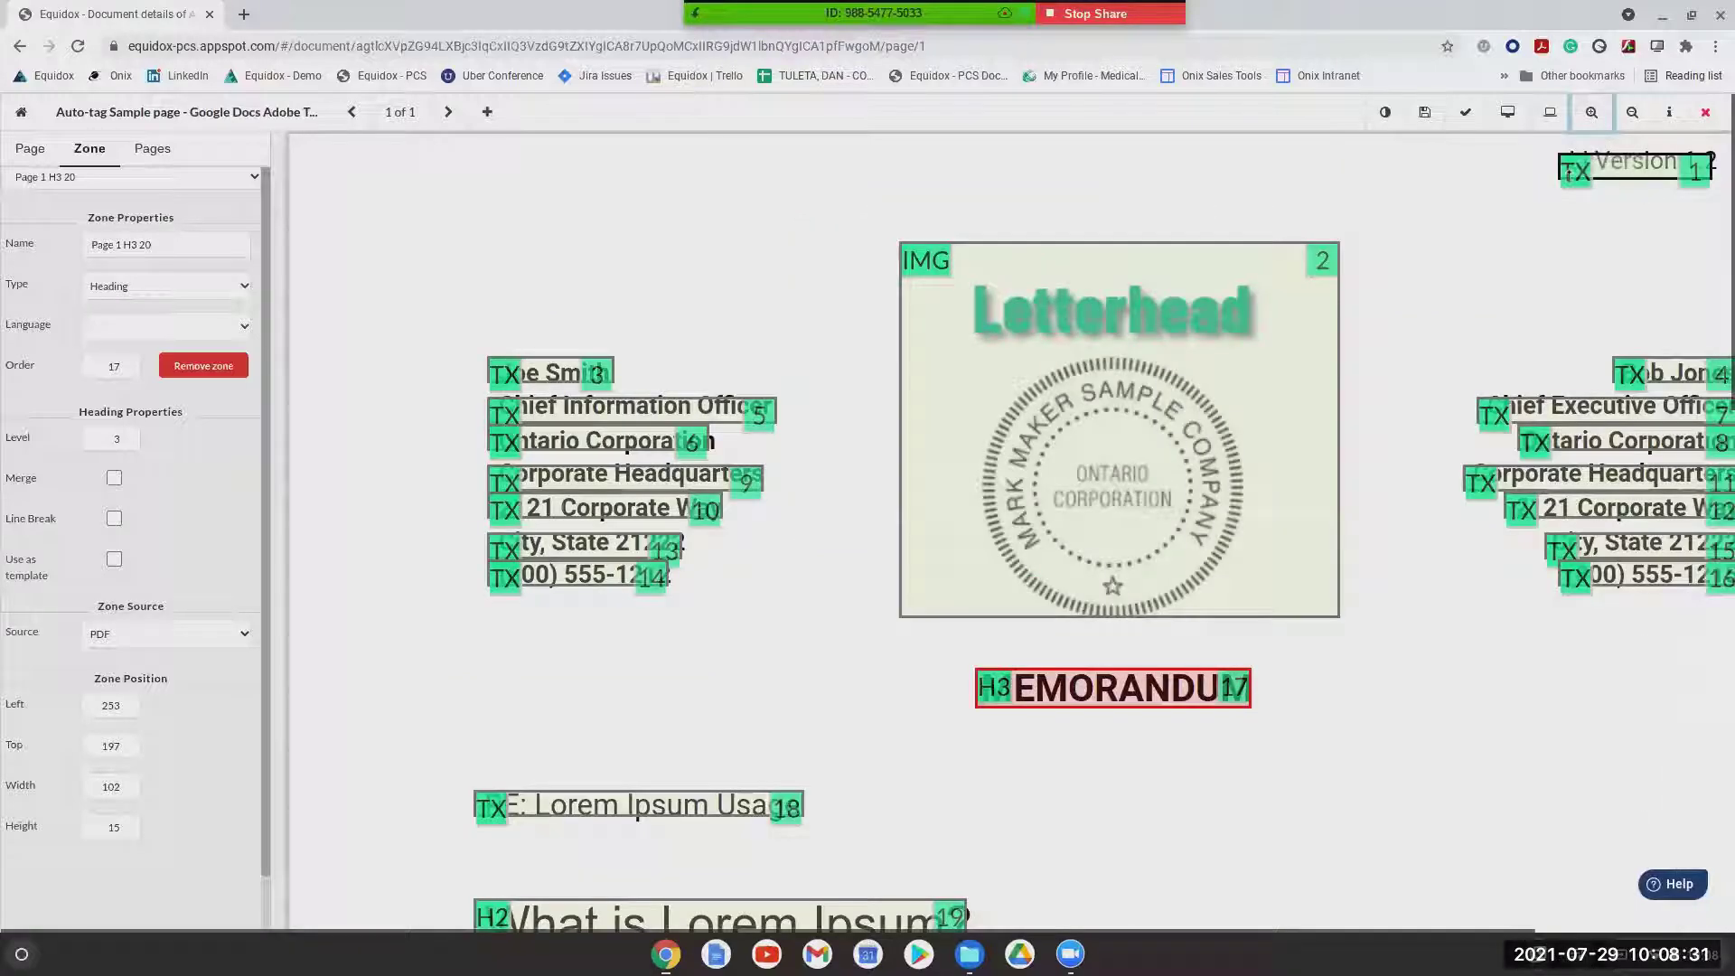
click(1570, 176)
drag(1570, 176, 1585, 210)
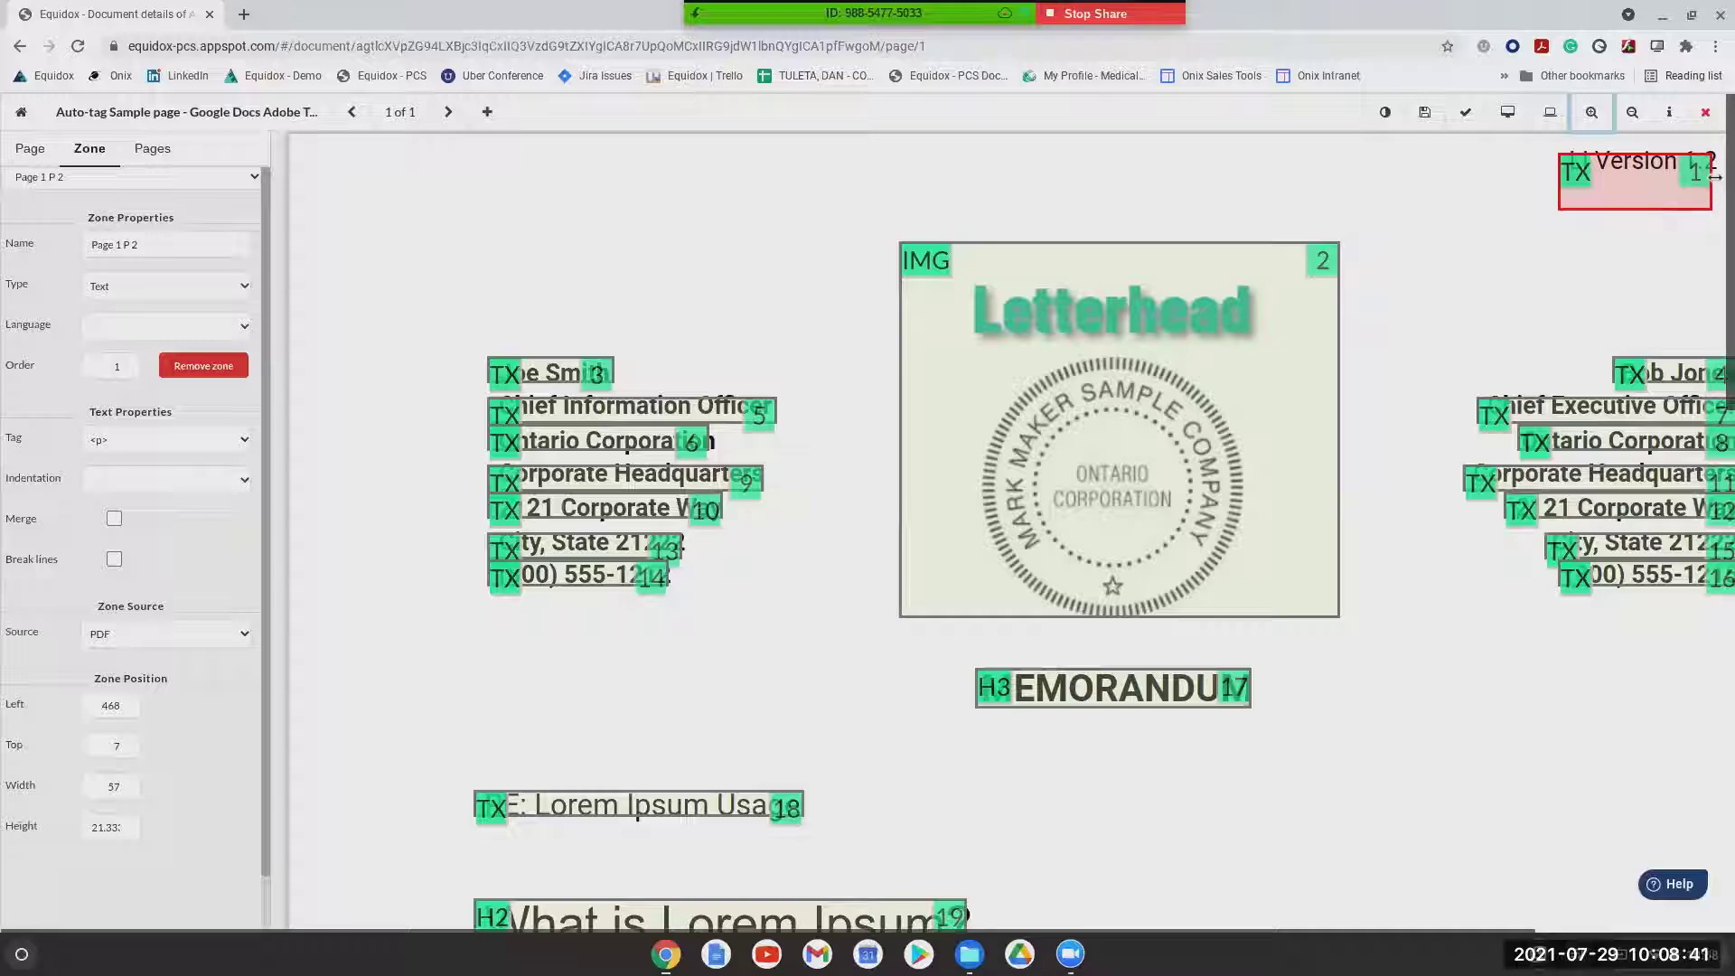
click(1631, 112)
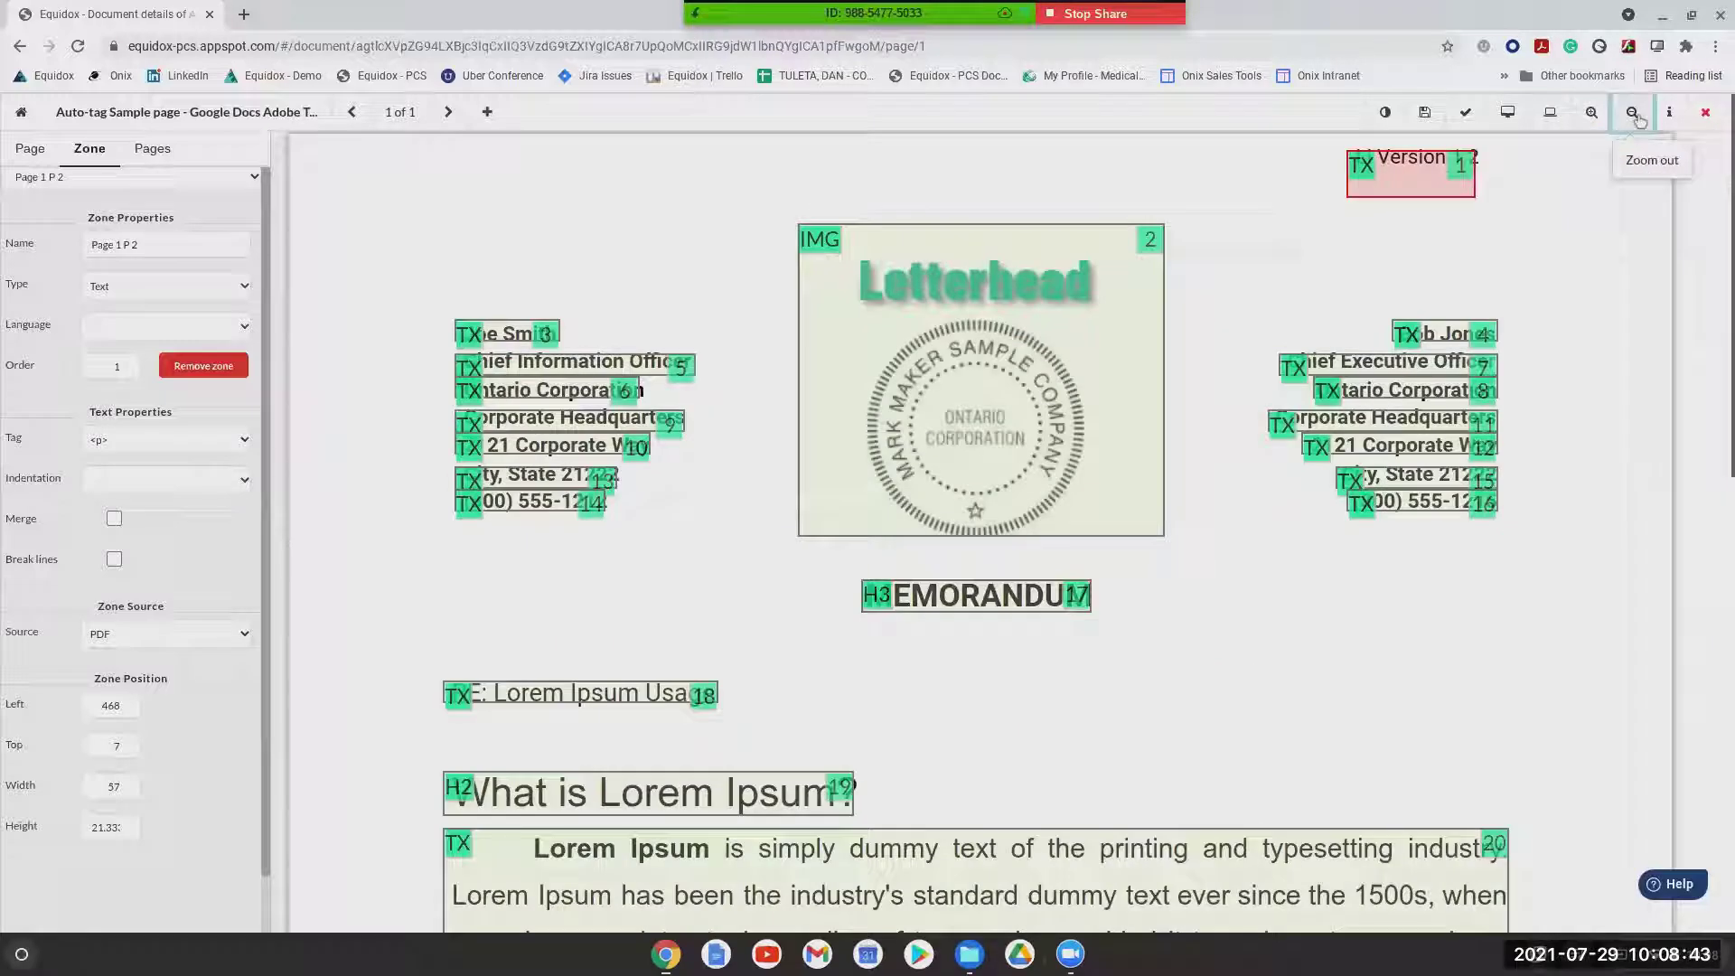
drag(1475, 176, 1495, 175)
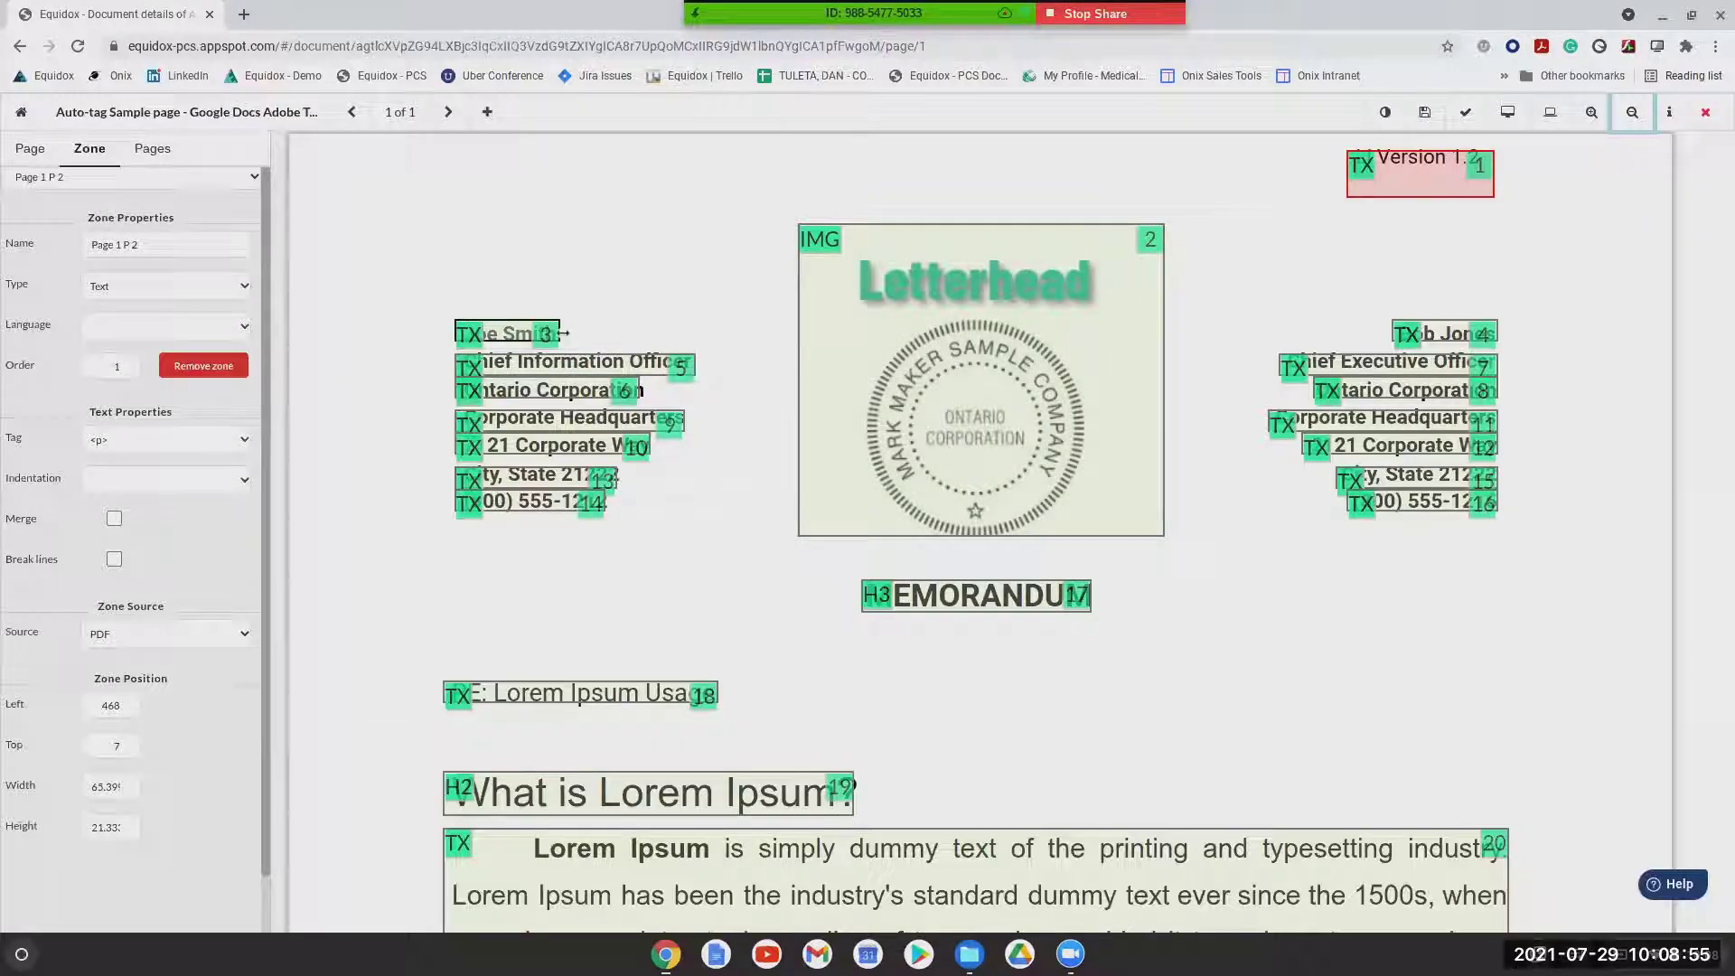
click(582, 339)
drag(583, 342, 586, 347)
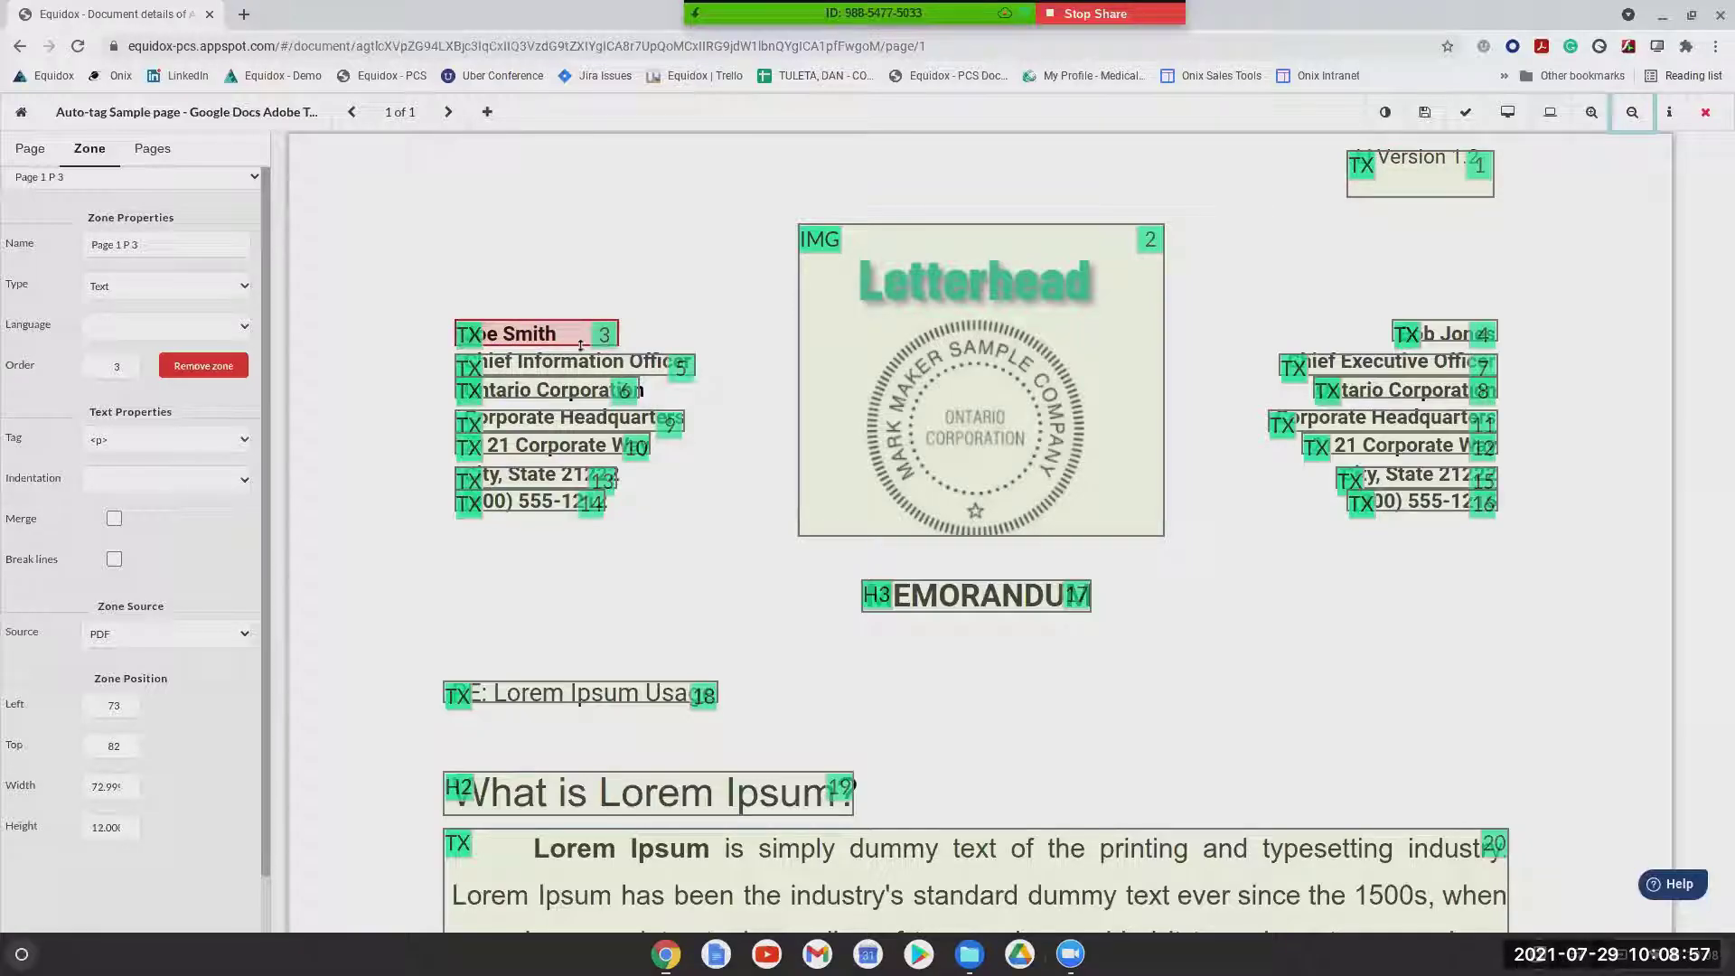
Check the reading order from the version line through the letterhead image to text zone 3
click(1424, 168)
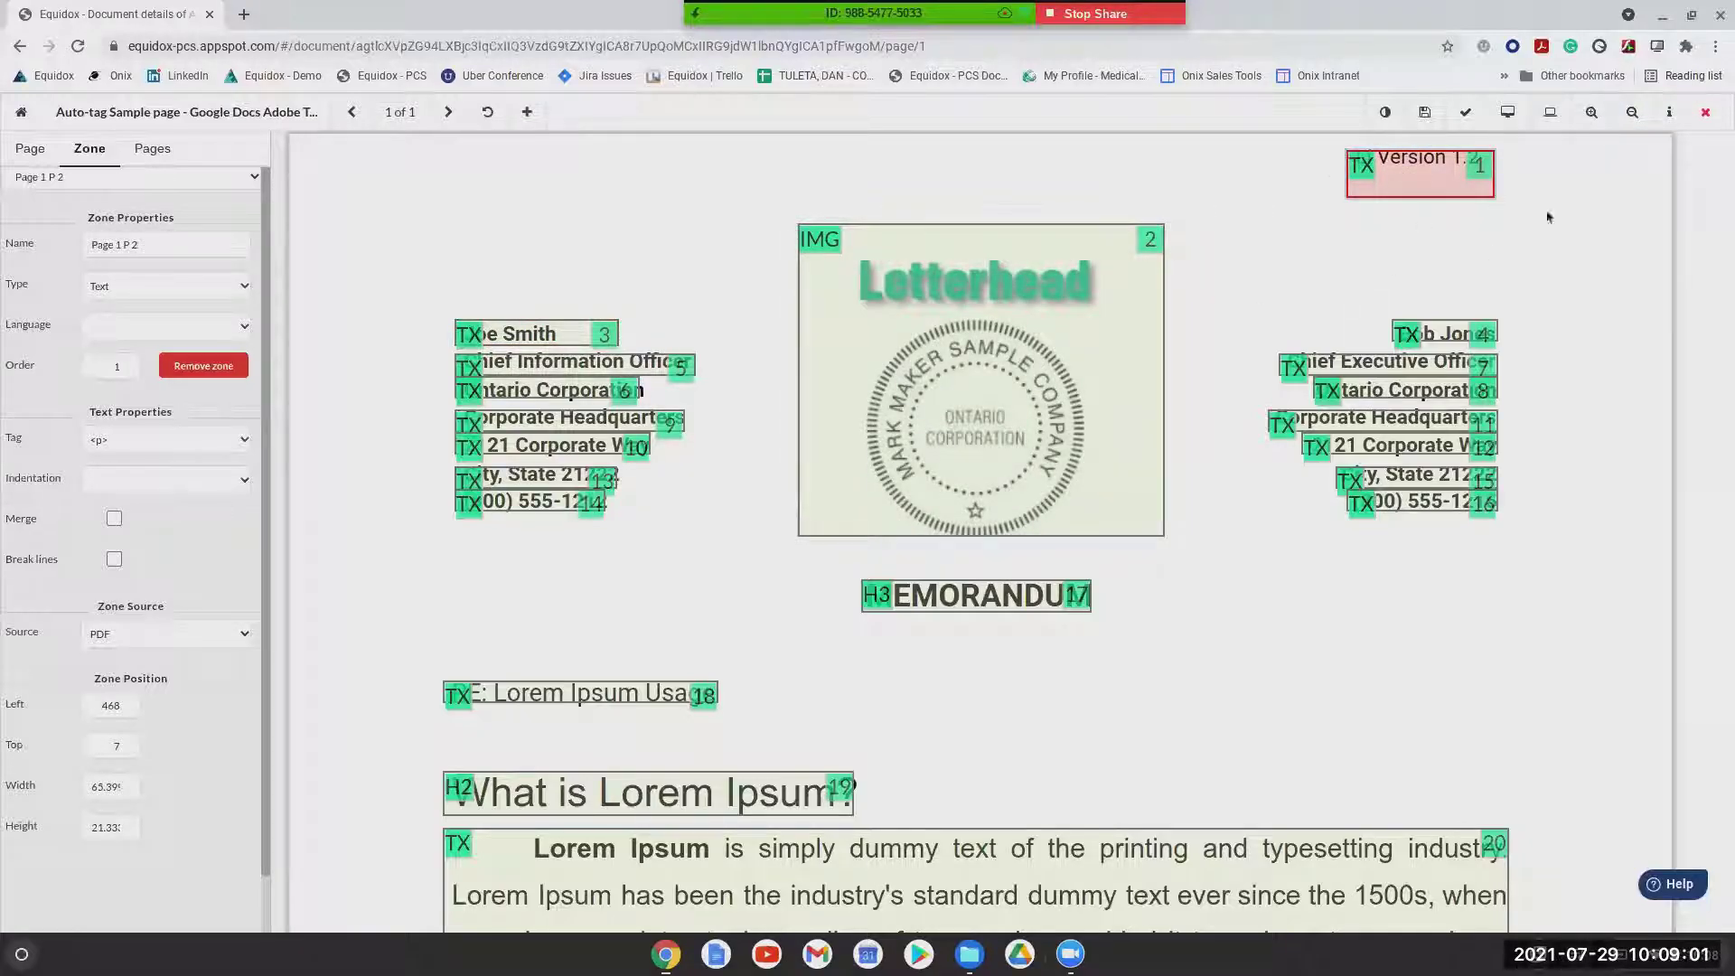
click(956, 225)
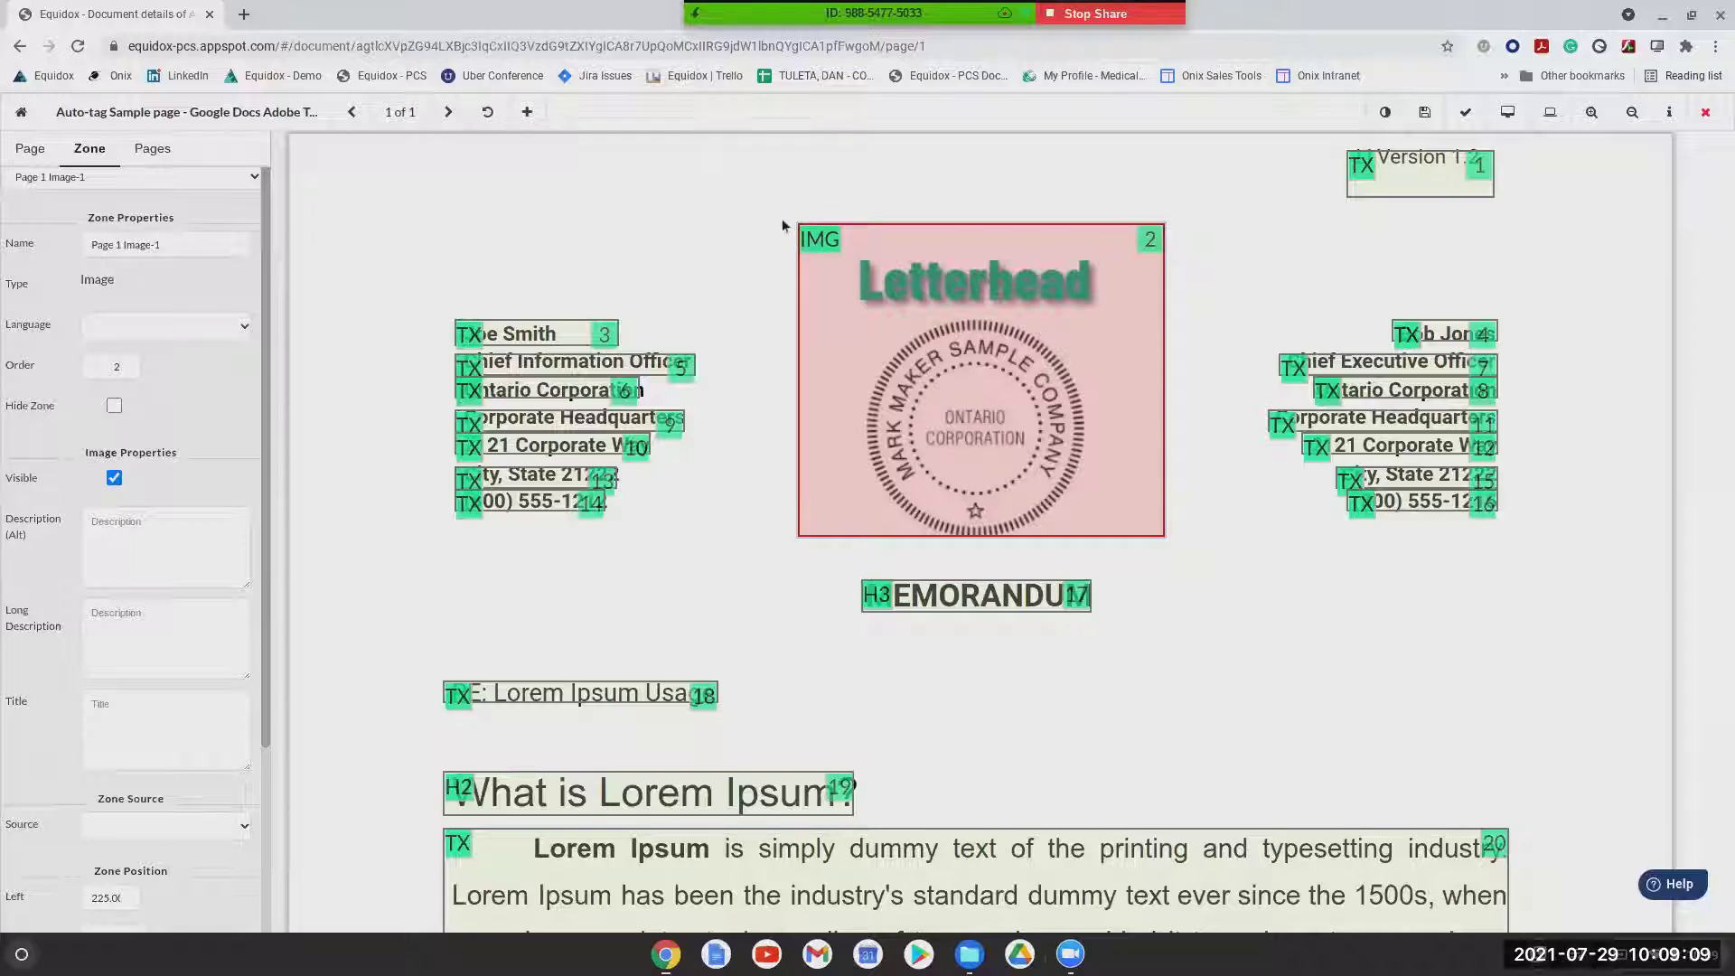
click(538, 336)
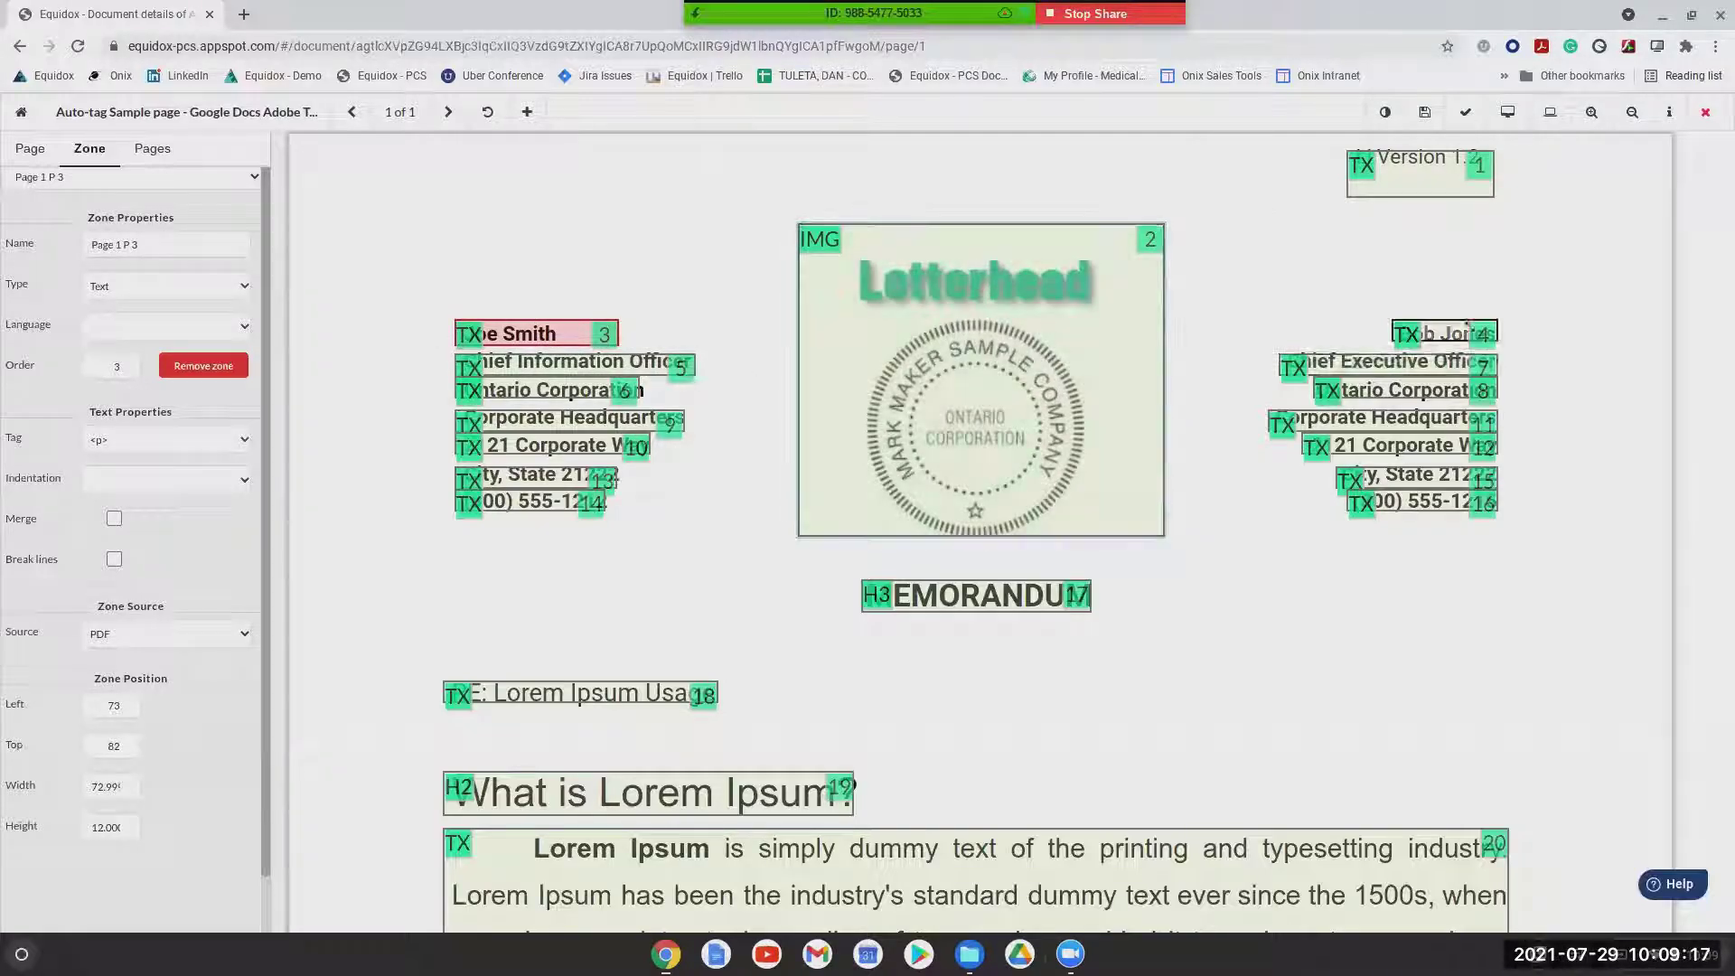
Enlarge text zone 4, the name line of the second address block, to about 64.2 by 12.8
click(1465, 332)
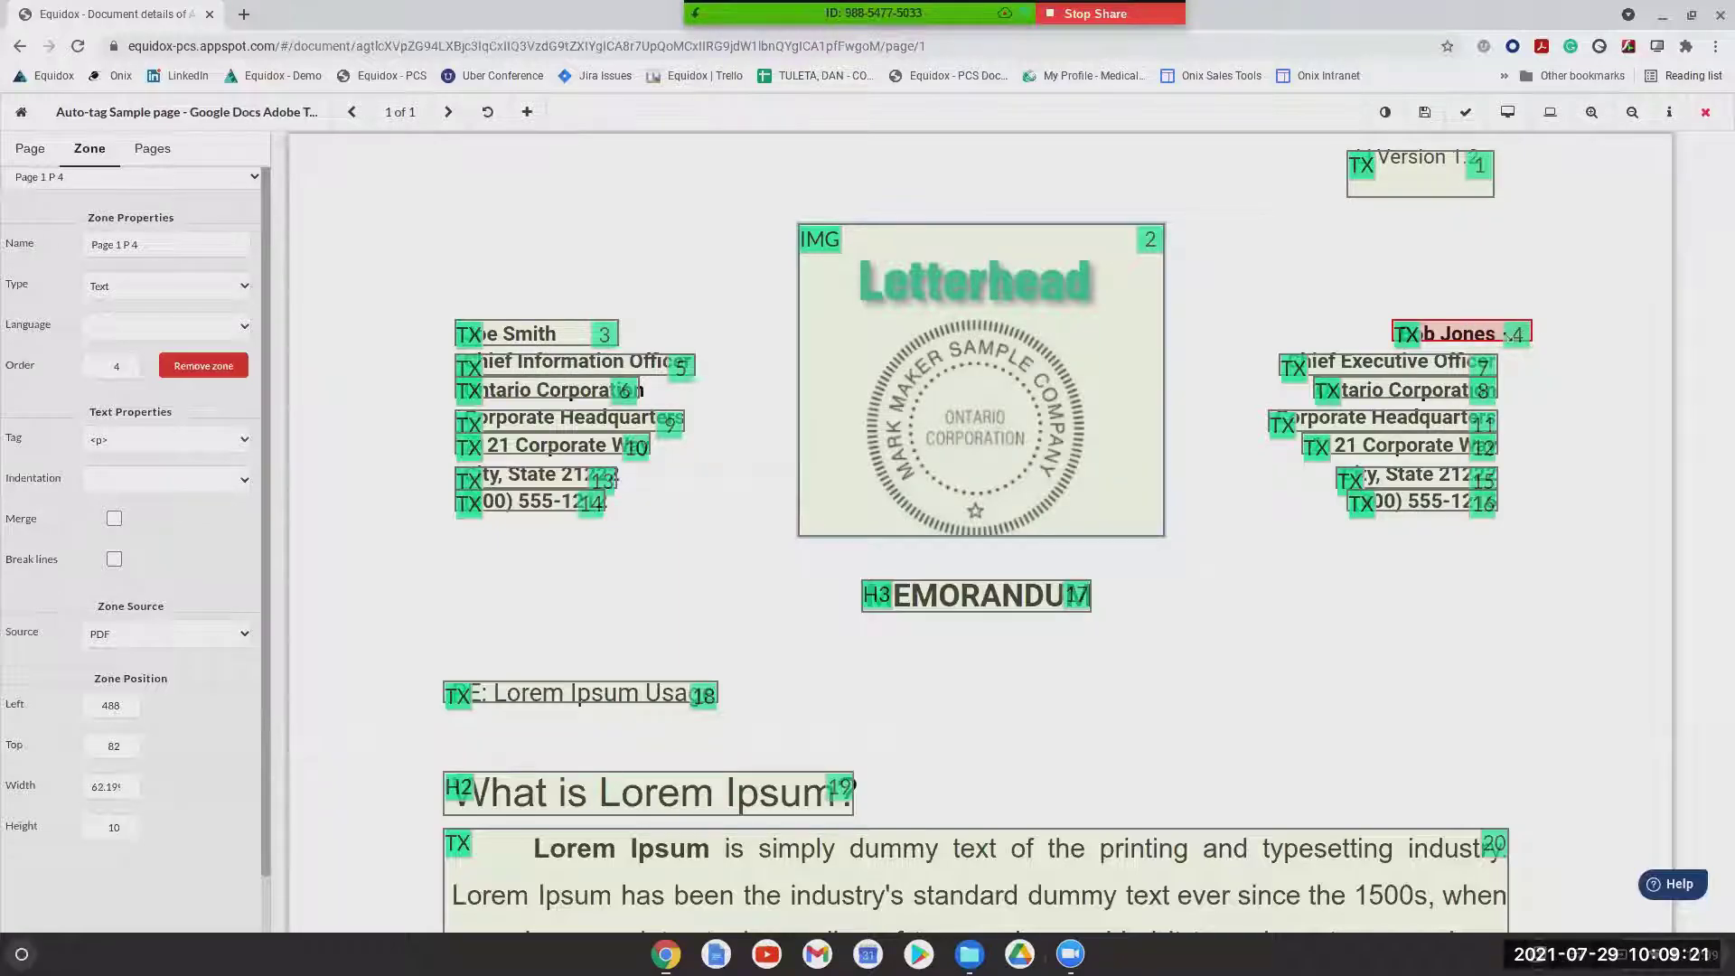
drag(1525, 341, 1484, 333)
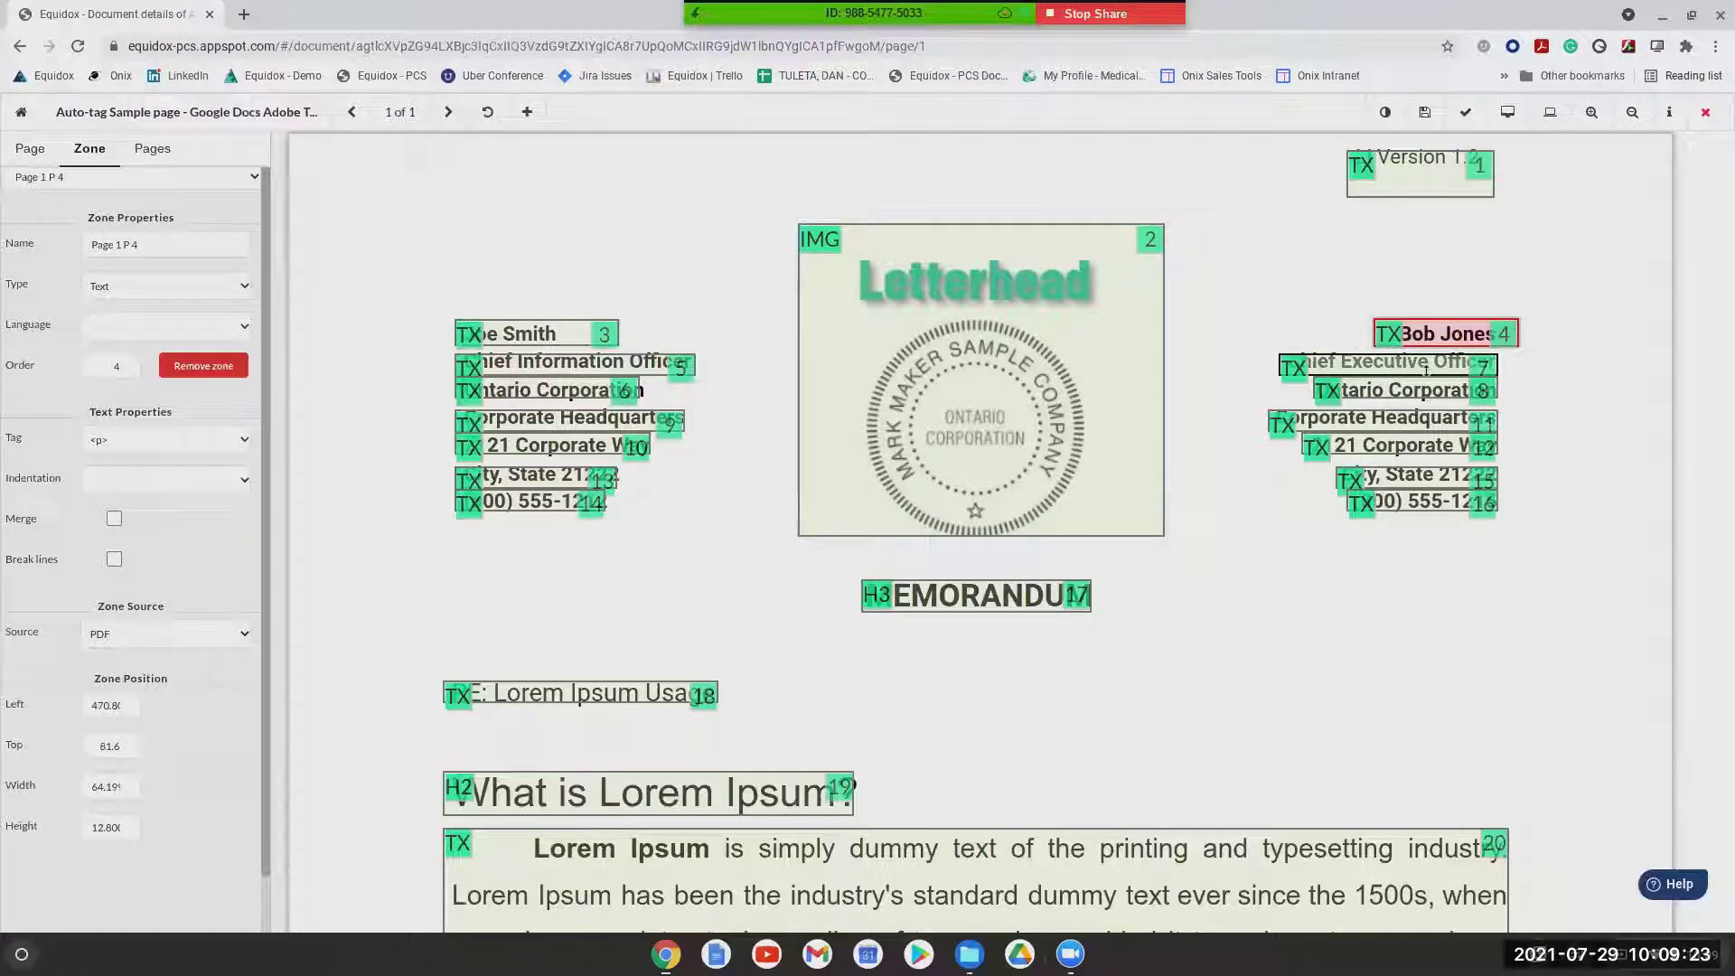
Check the reading order of the remaining lines across the two address blocks, from zone 5 to zone 10
click(542, 363)
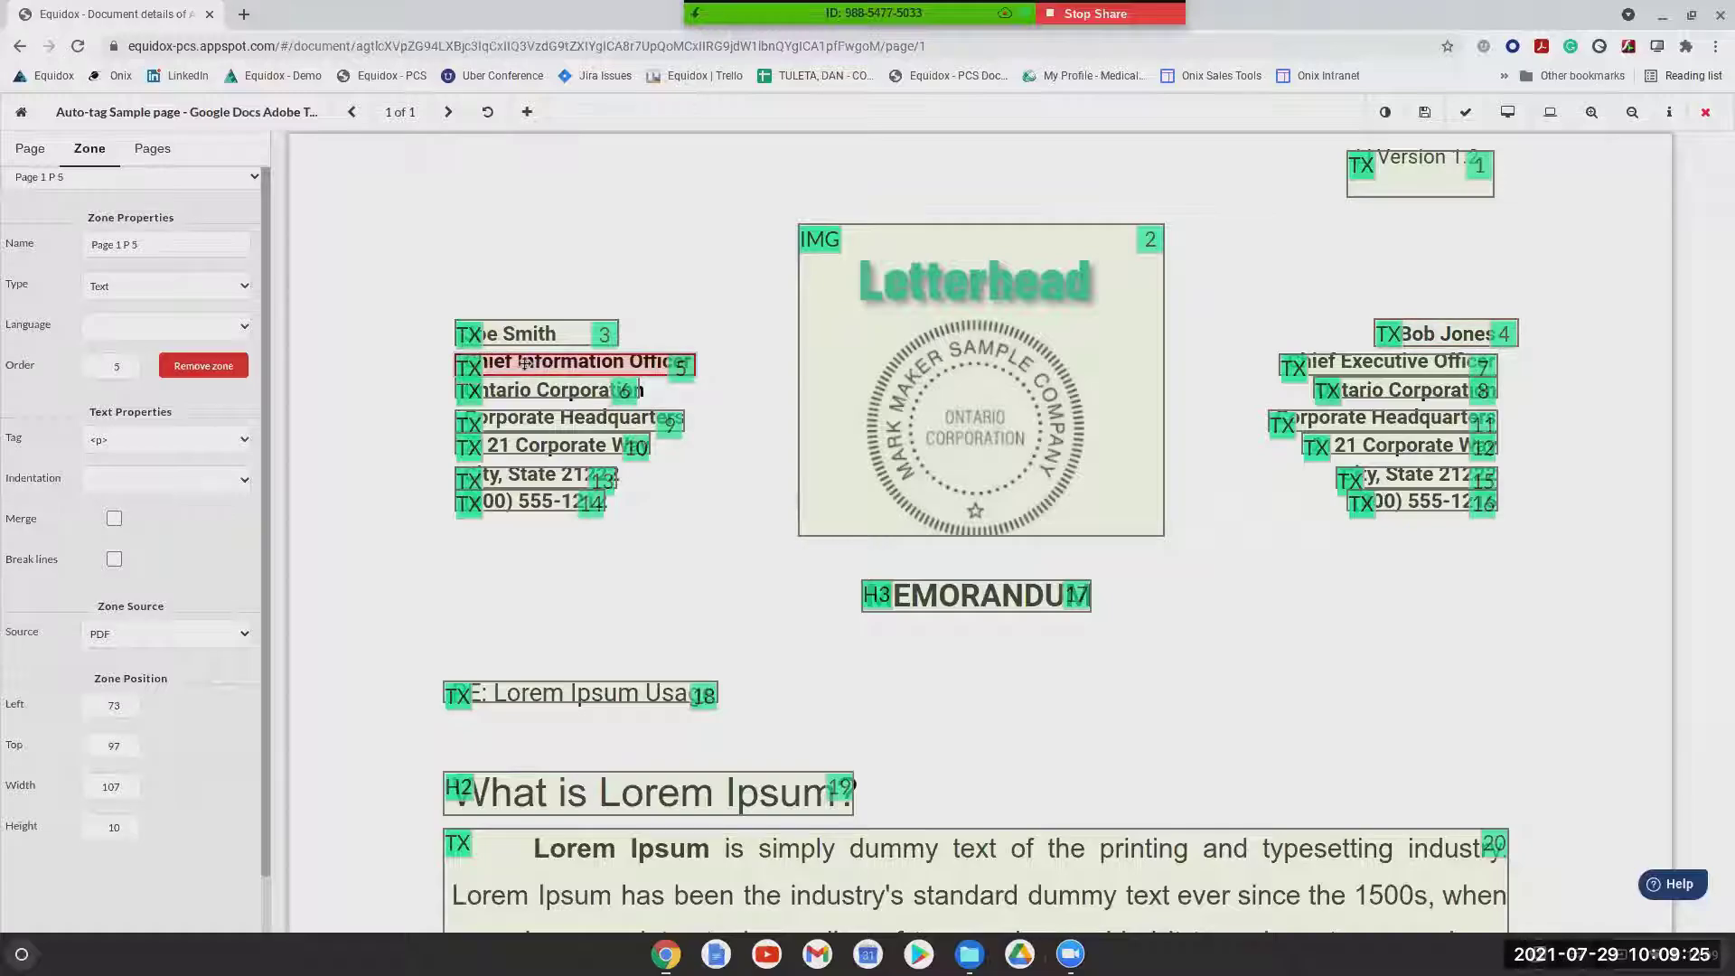
click(1462, 360)
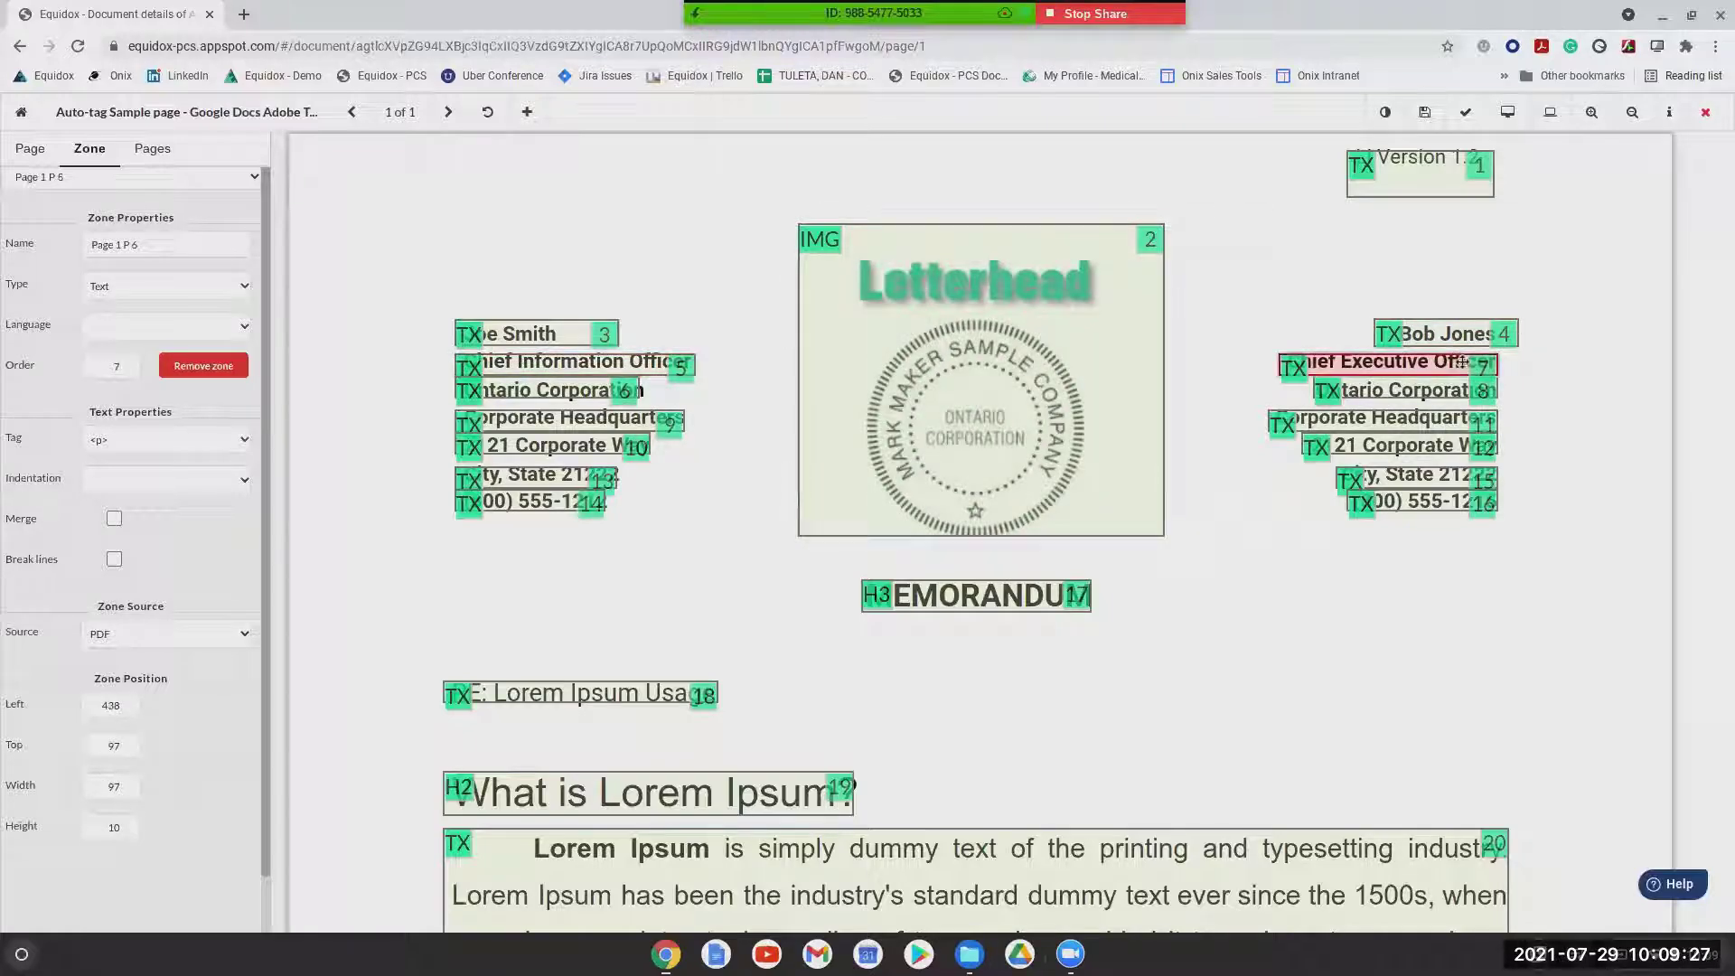
click(551, 389)
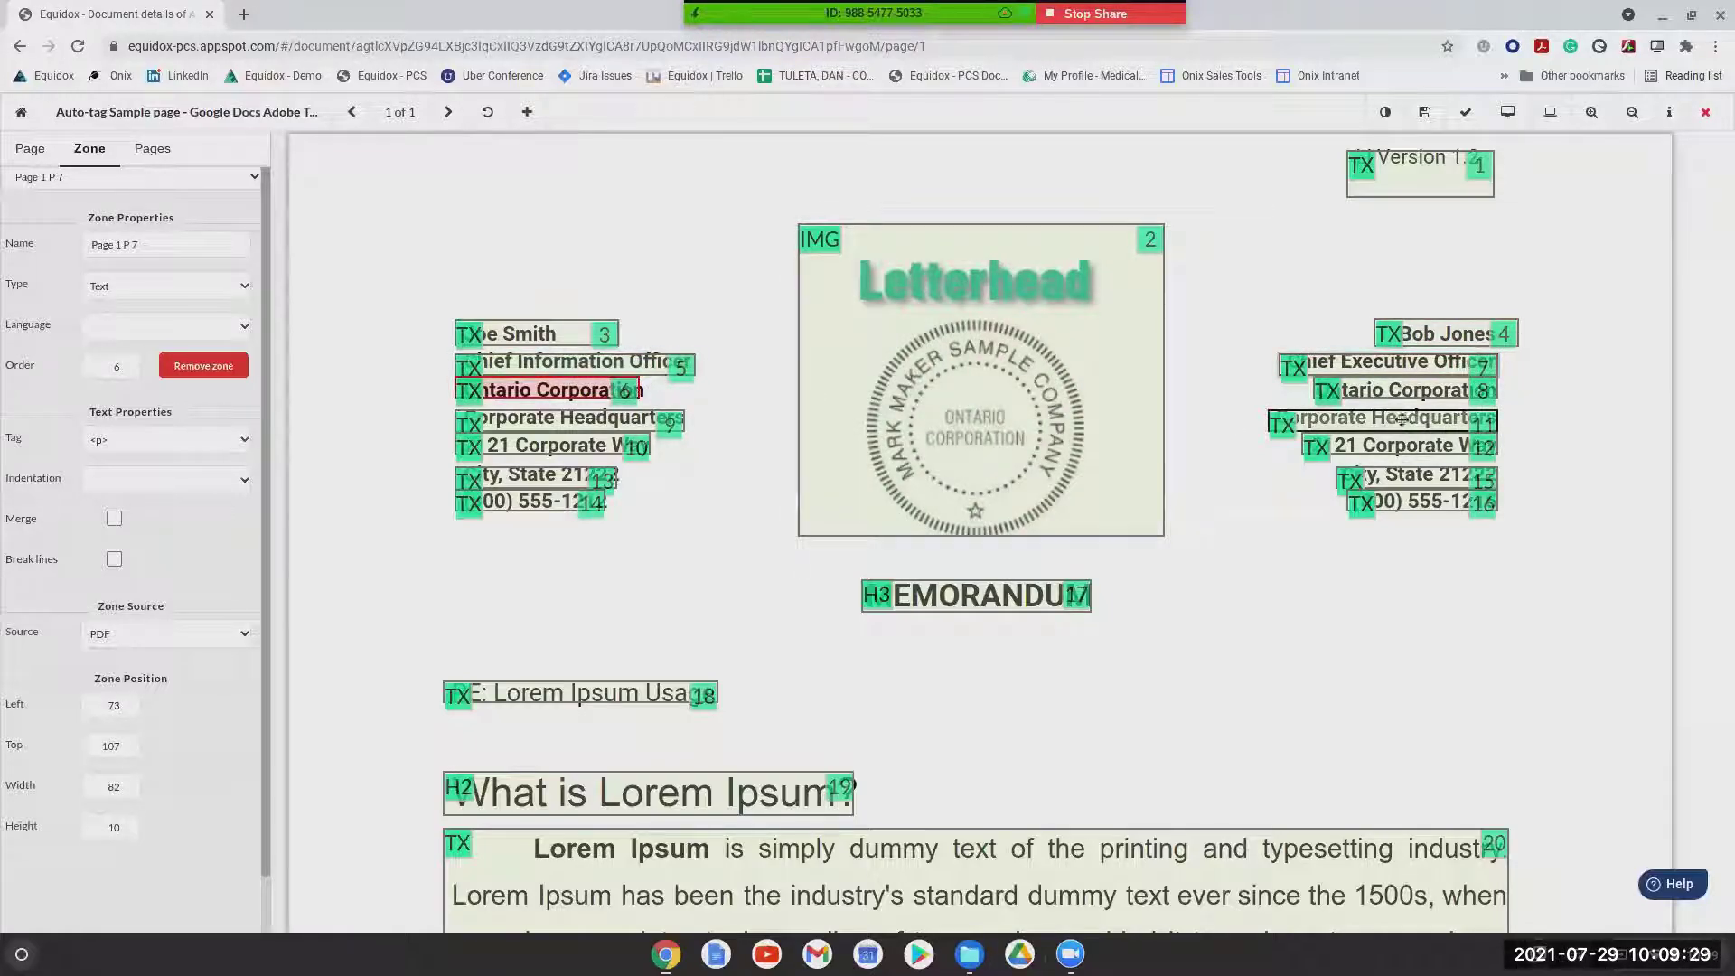
click(551, 445)
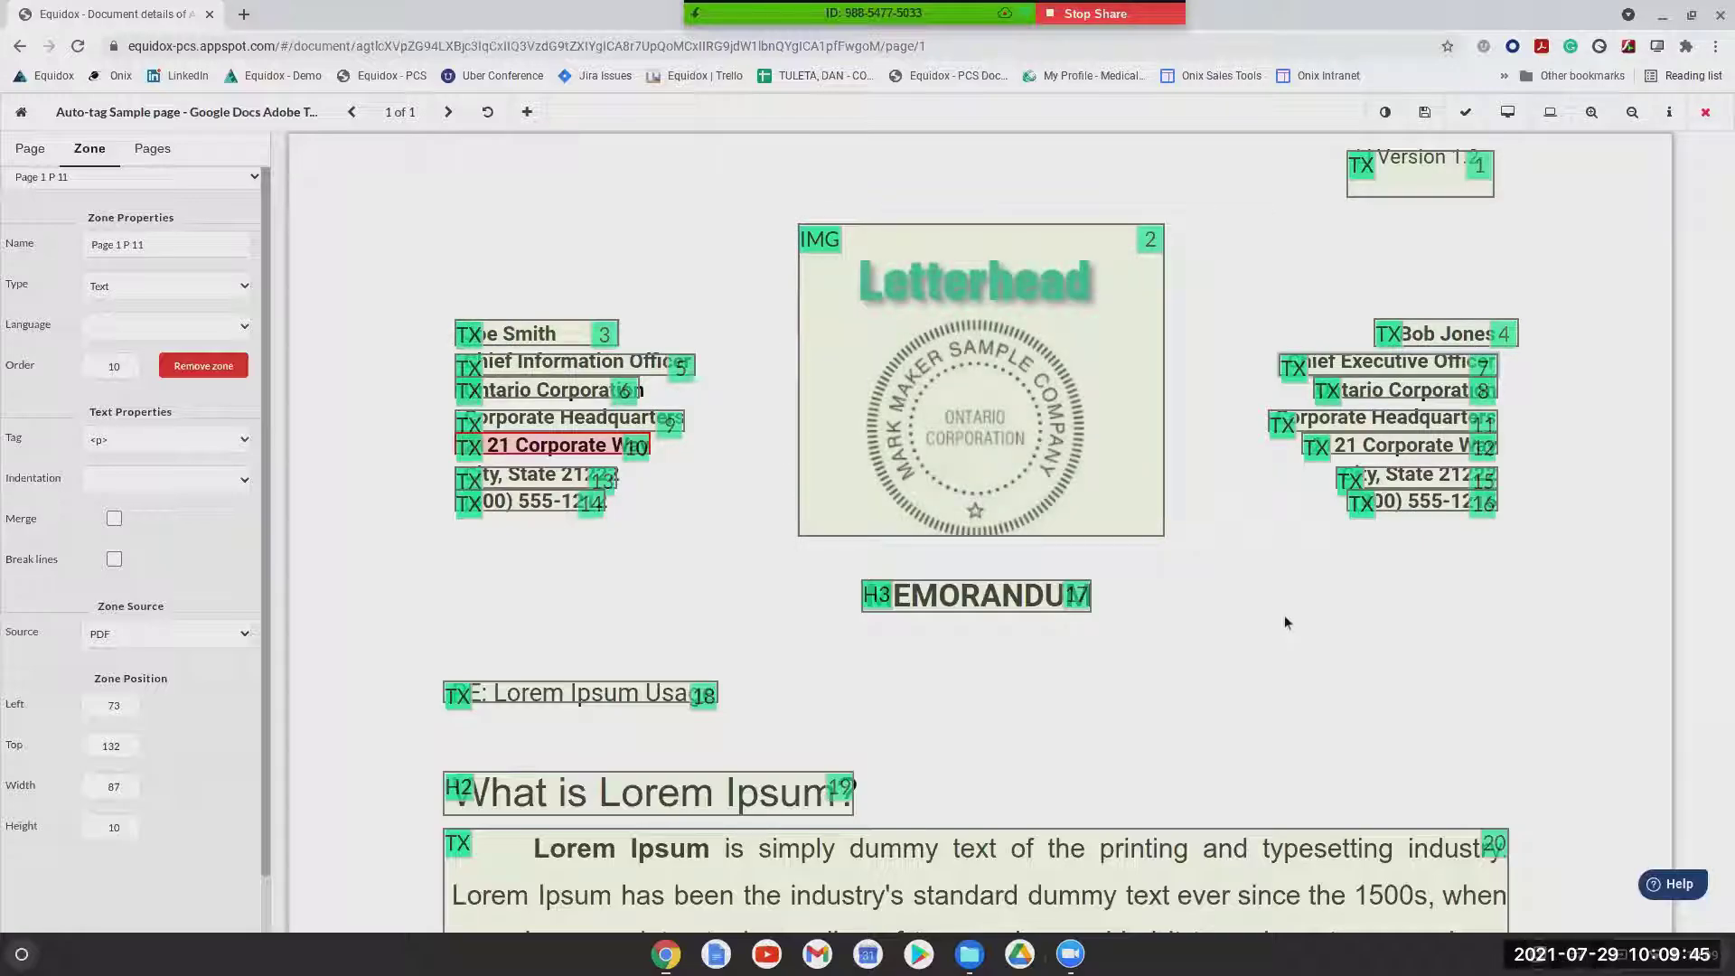
Inspect the heading levels of the MEMORANDUM, What is Lorem Ipsum? and Variations zones
scroll(1286, 621, down, 2)
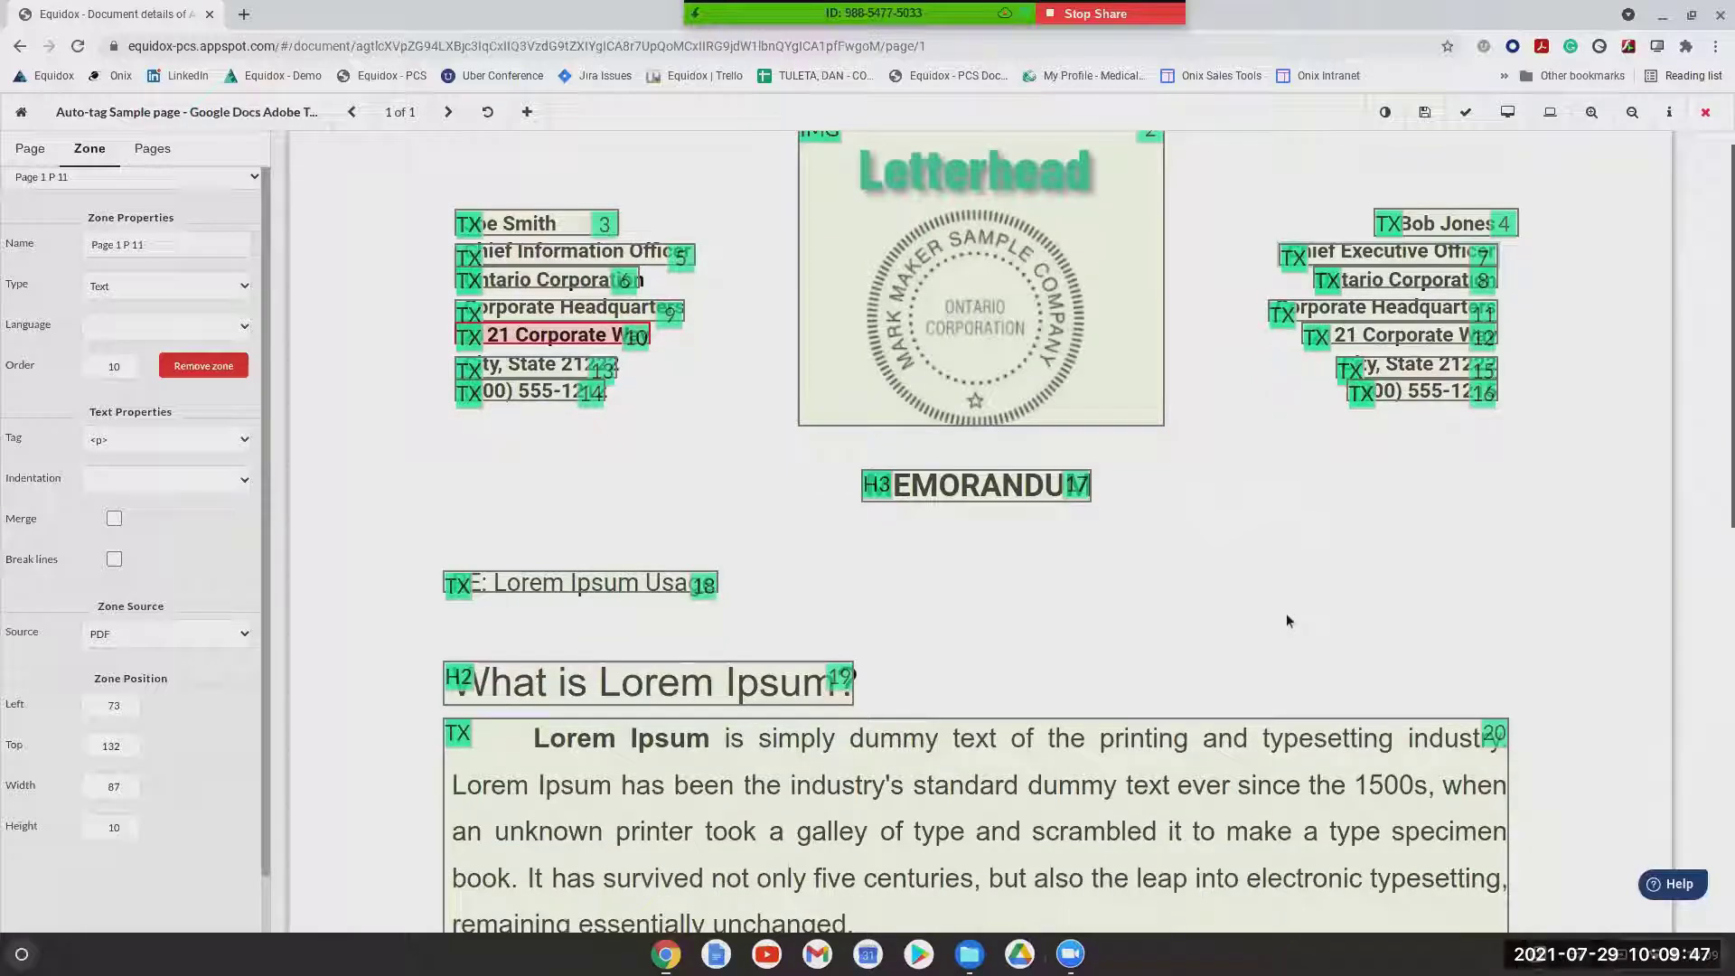
scroll(1277, 587, up, 2)
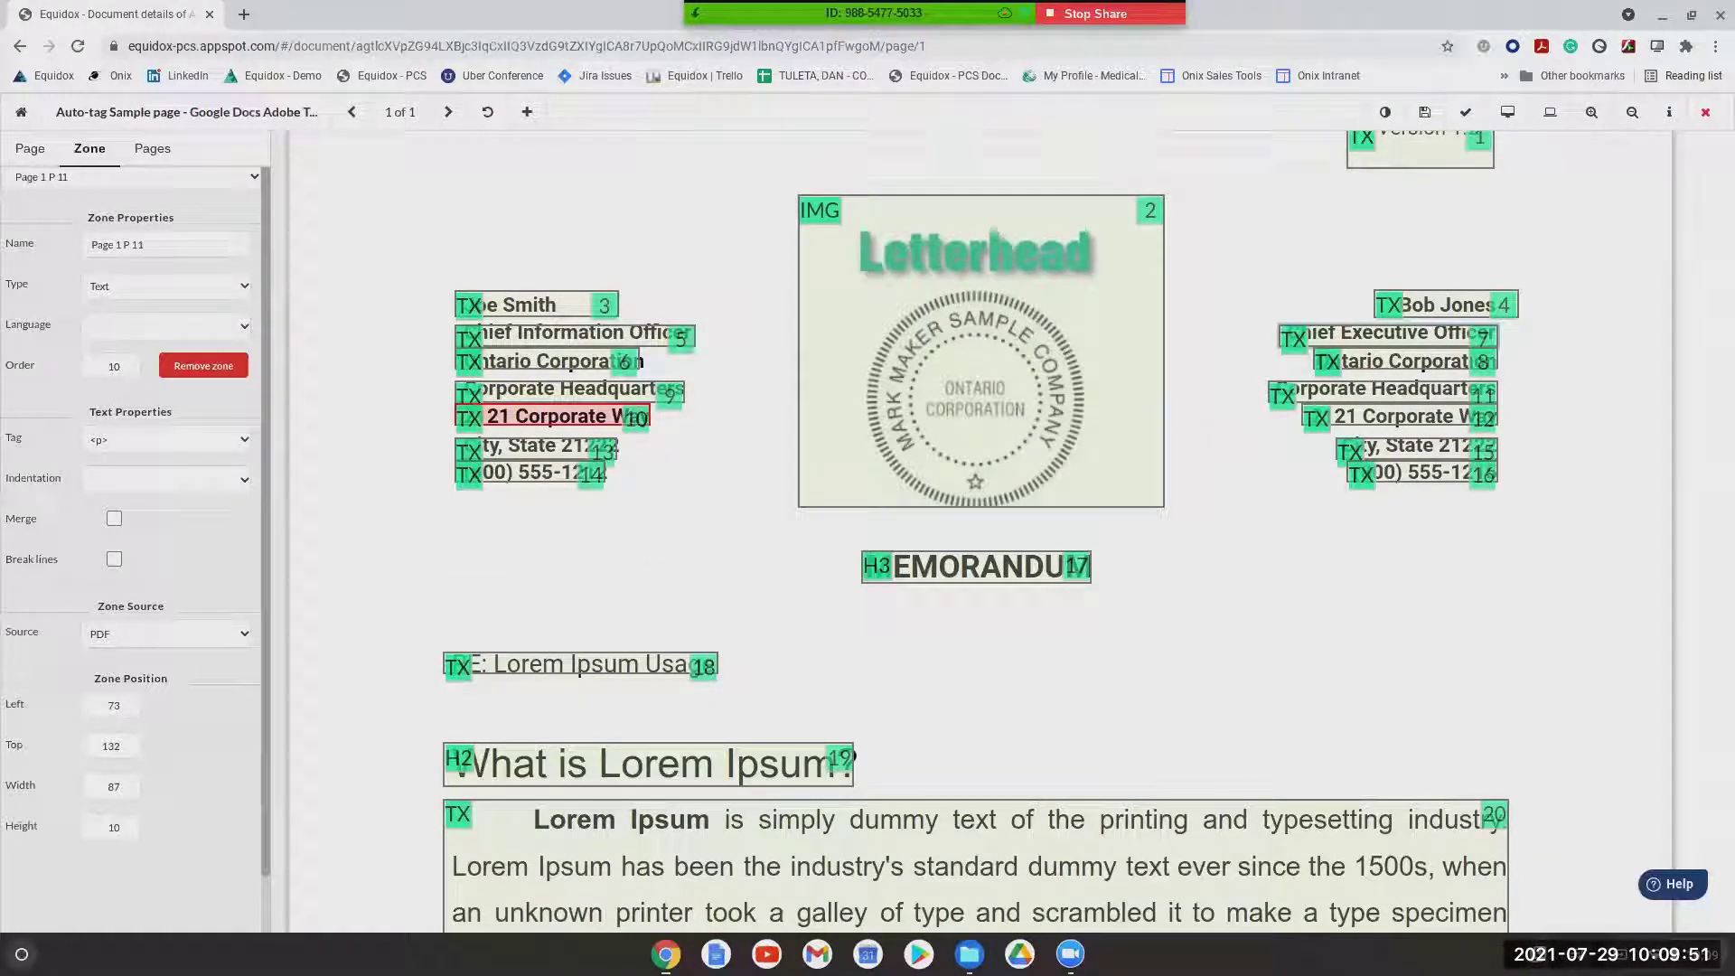
click(937, 553)
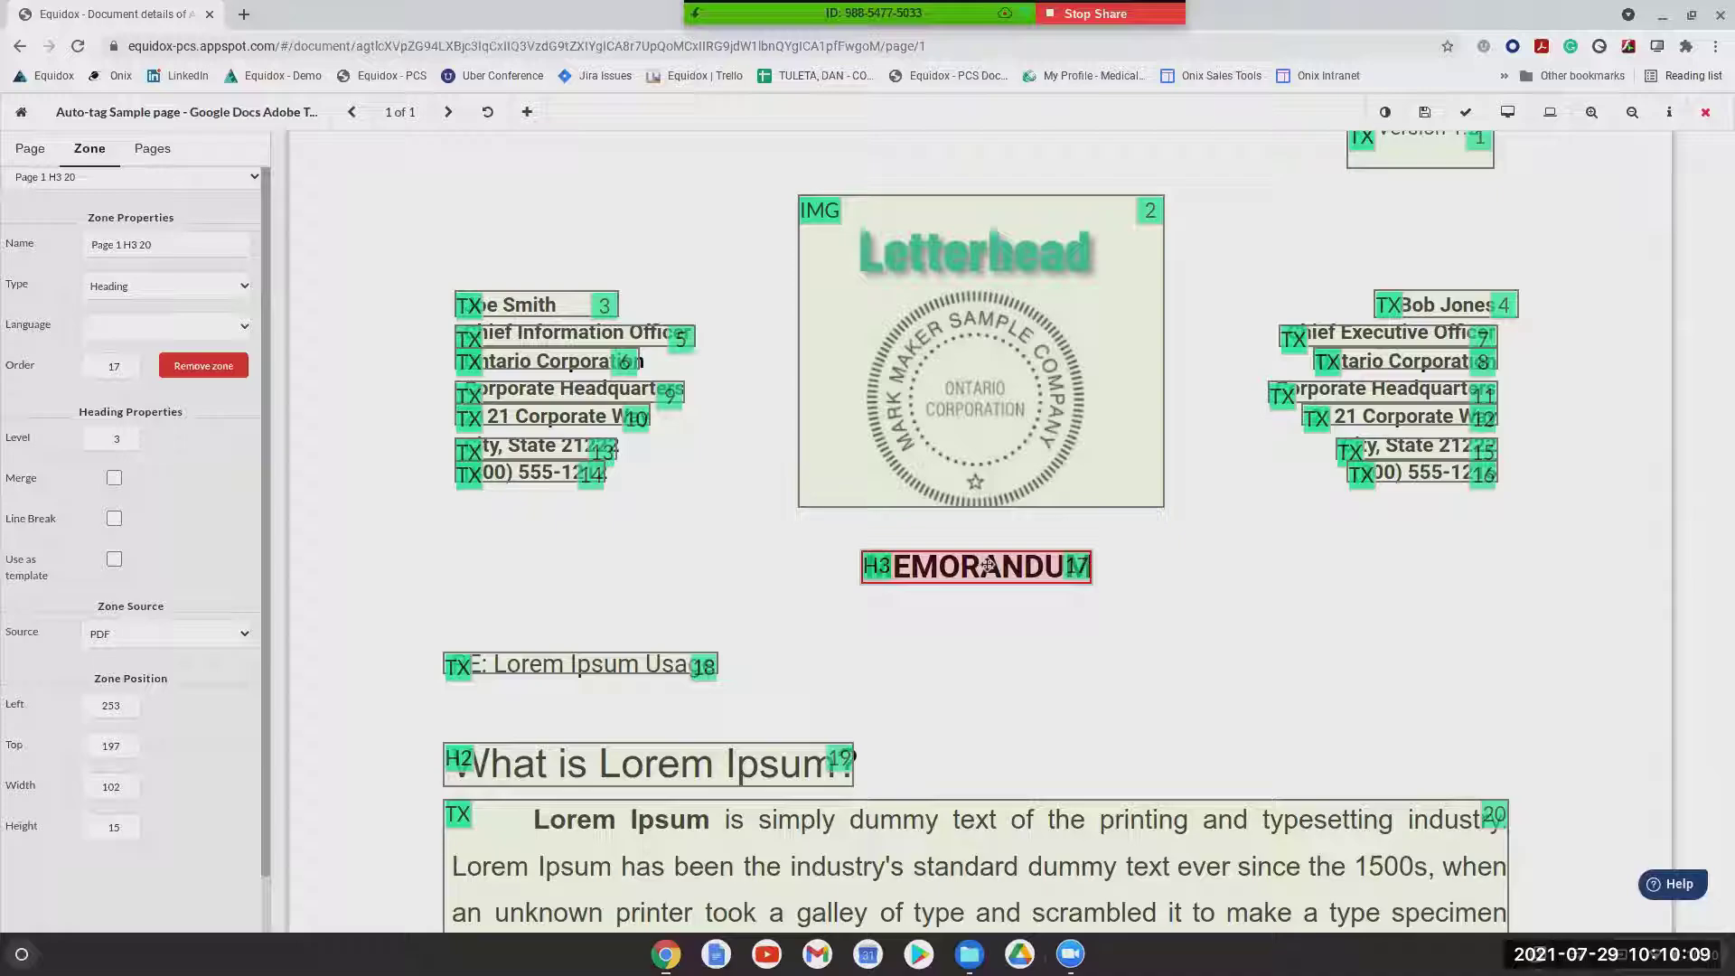
scroll(763, 632, down, 2)
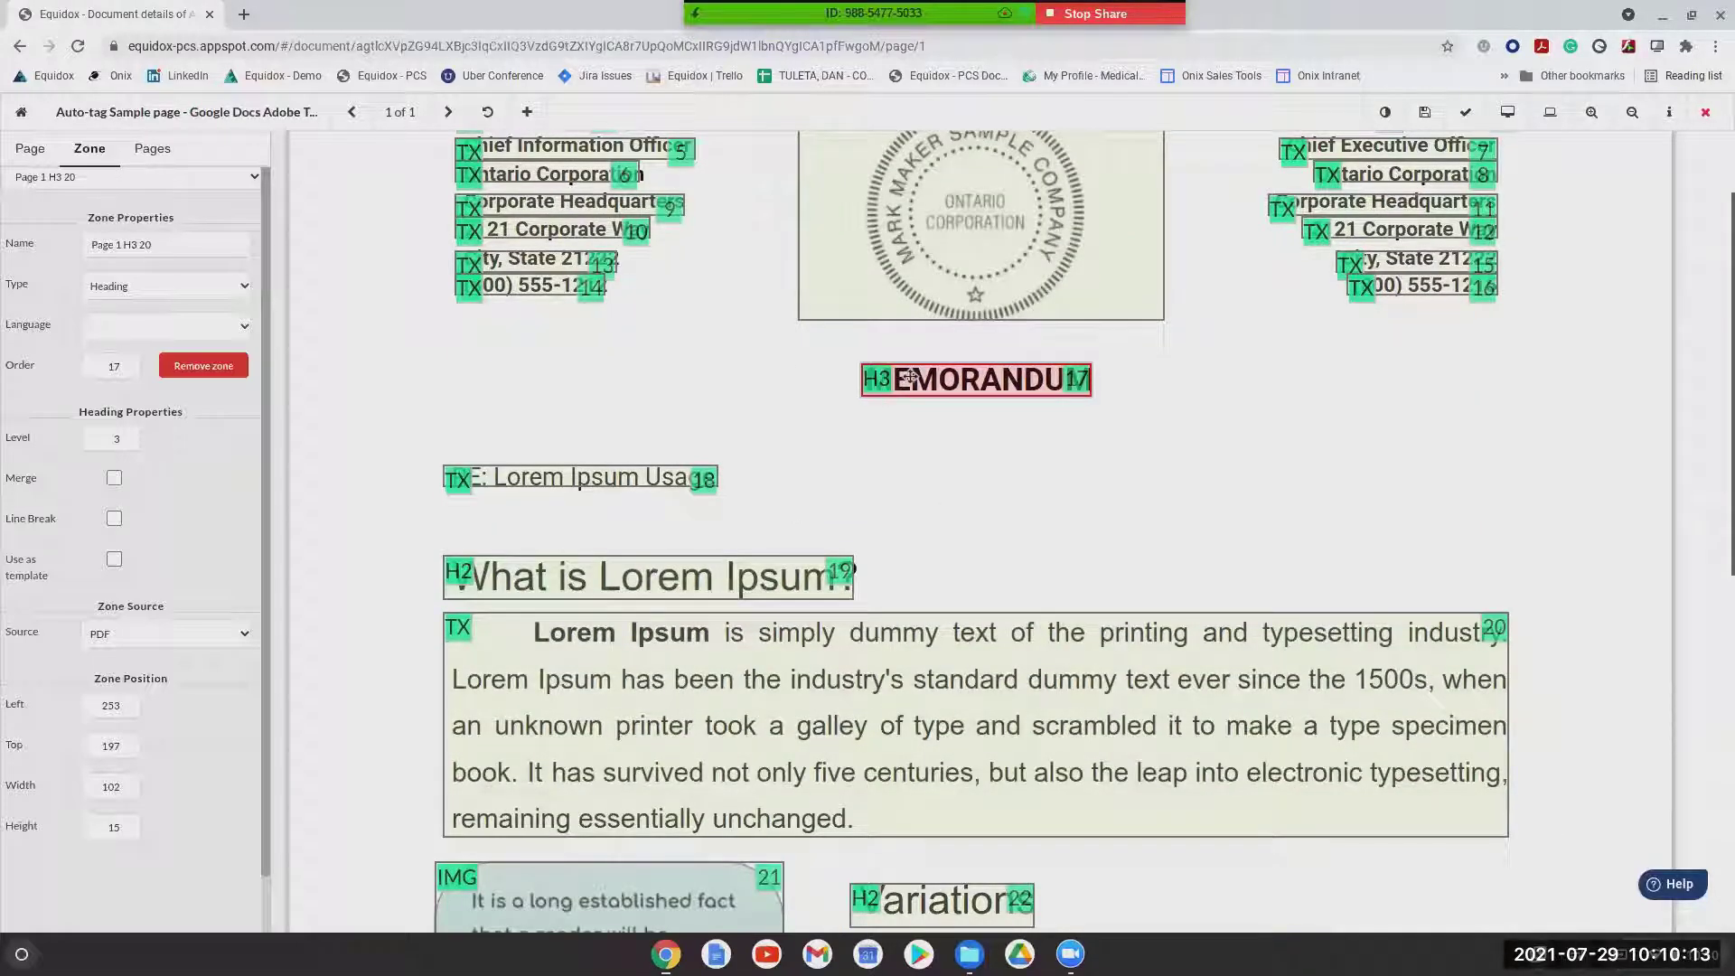
click(650, 577)
scroll(817, 542, down, 4)
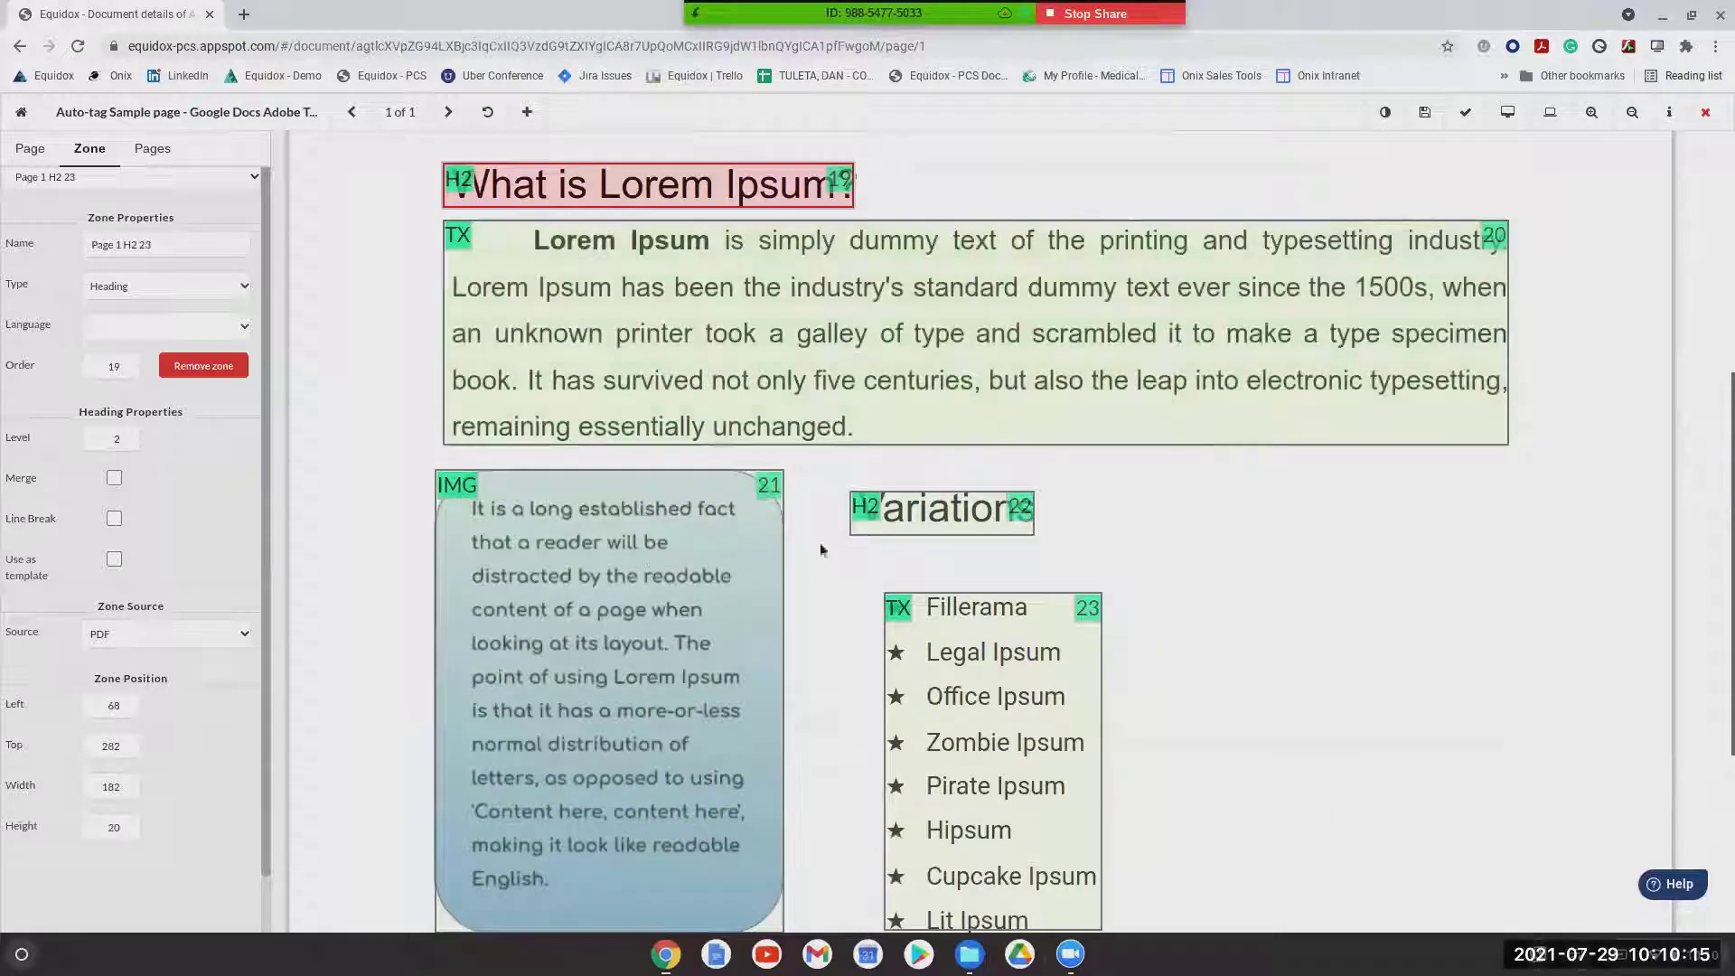
click(904, 516)
scroll(903, 516, down, 2)
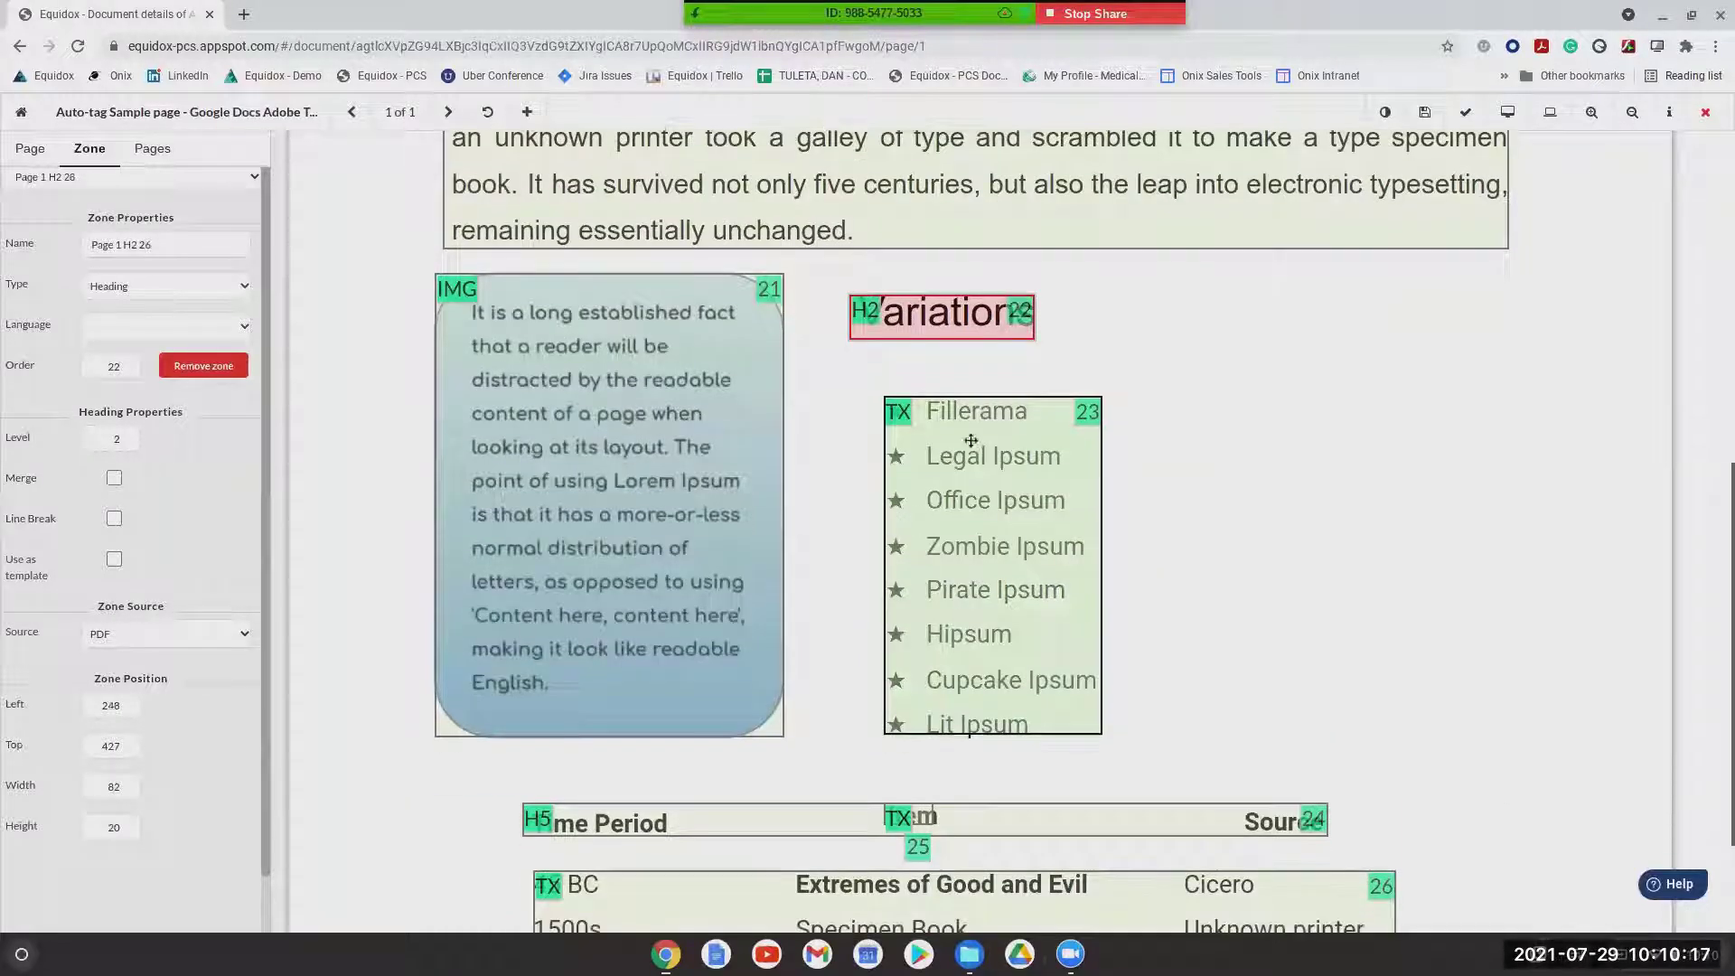
Inspect the zone types of the Variations list, the table header and body, and lines 5 and 6 of the first address block
click(933, 476)
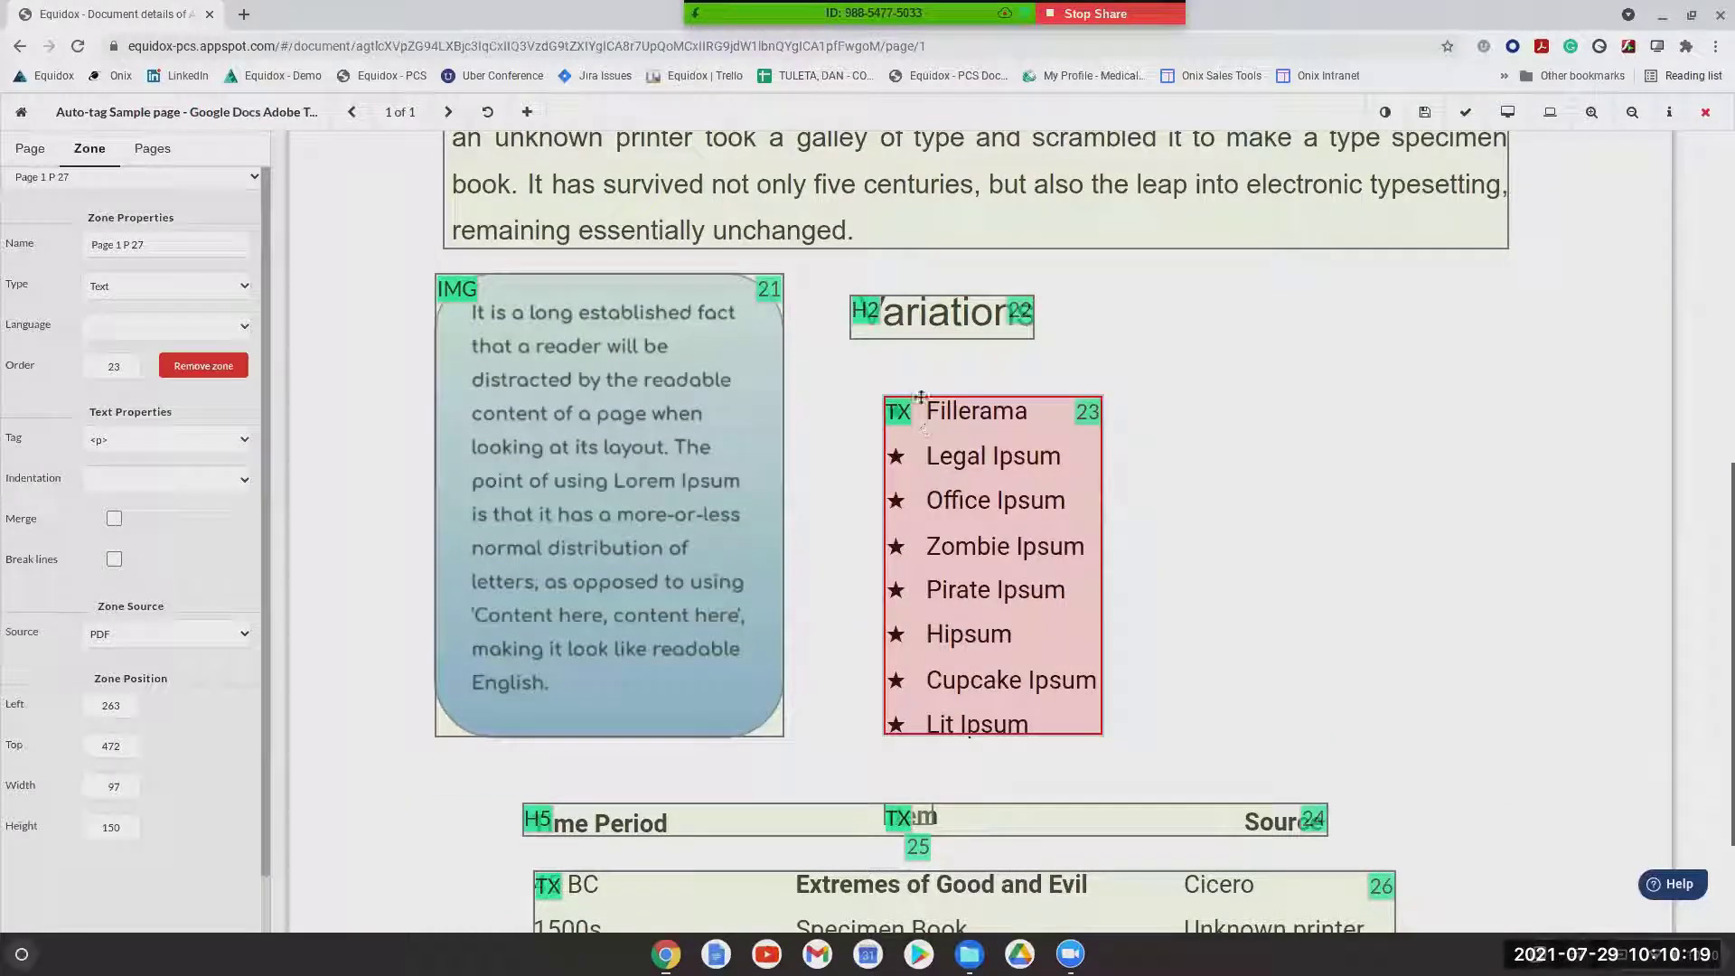
scroll(876, 418, down, 2)
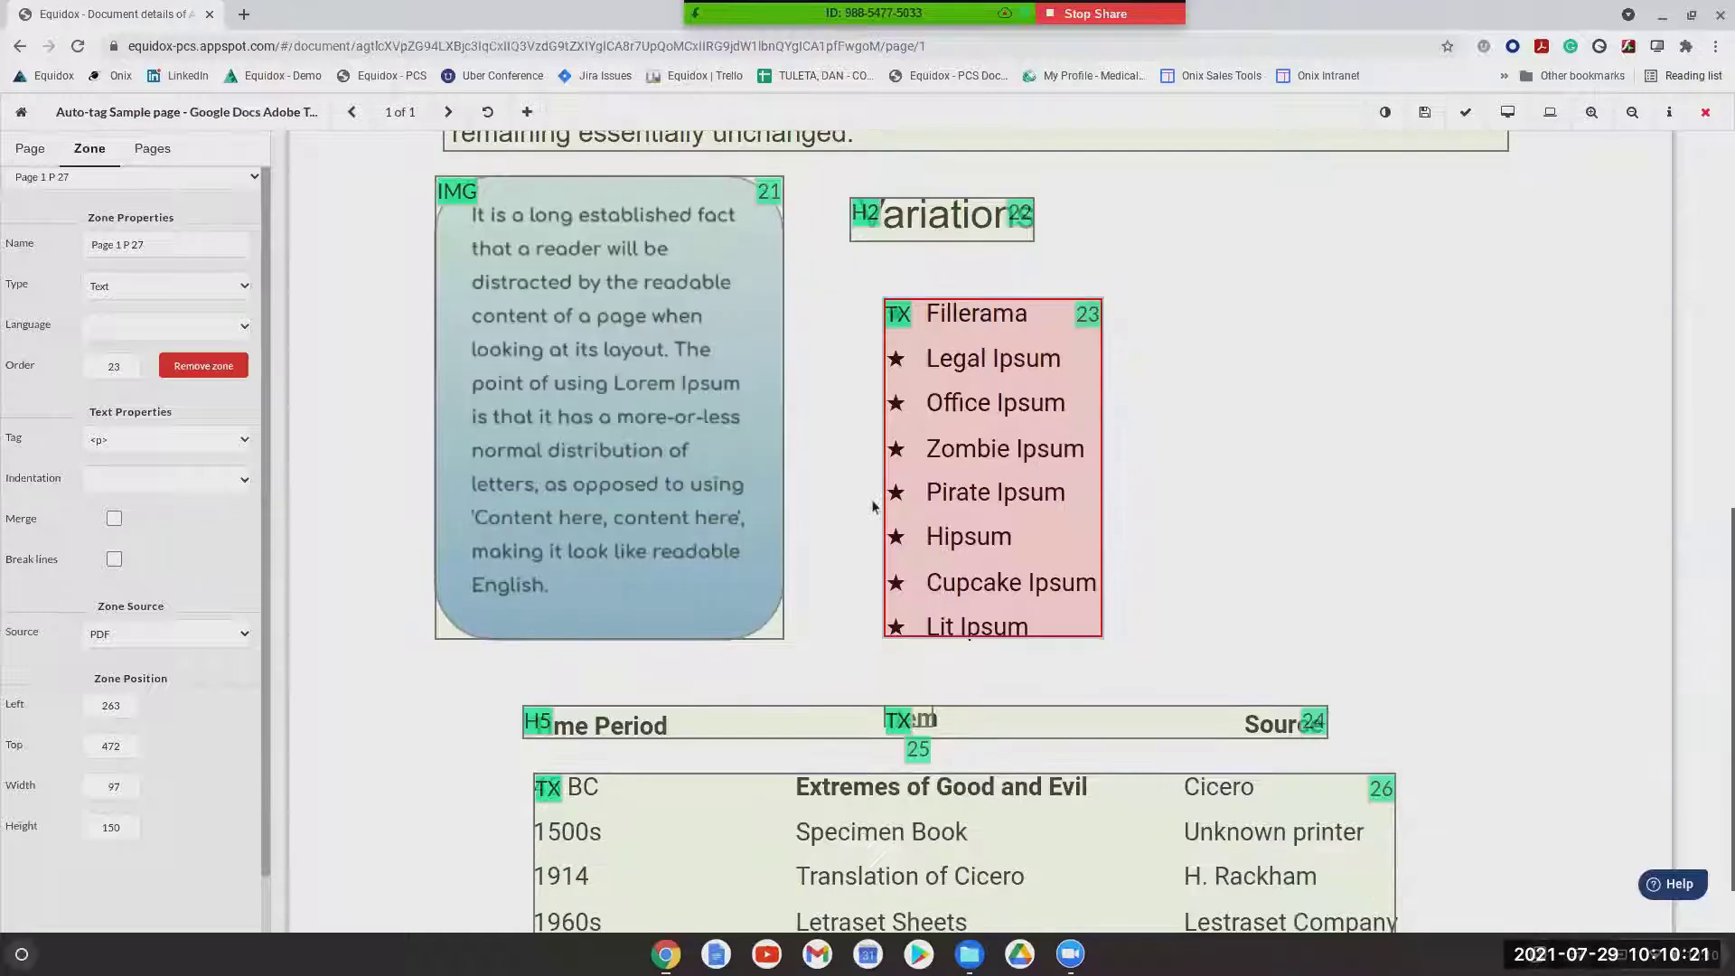
click(789, 647)
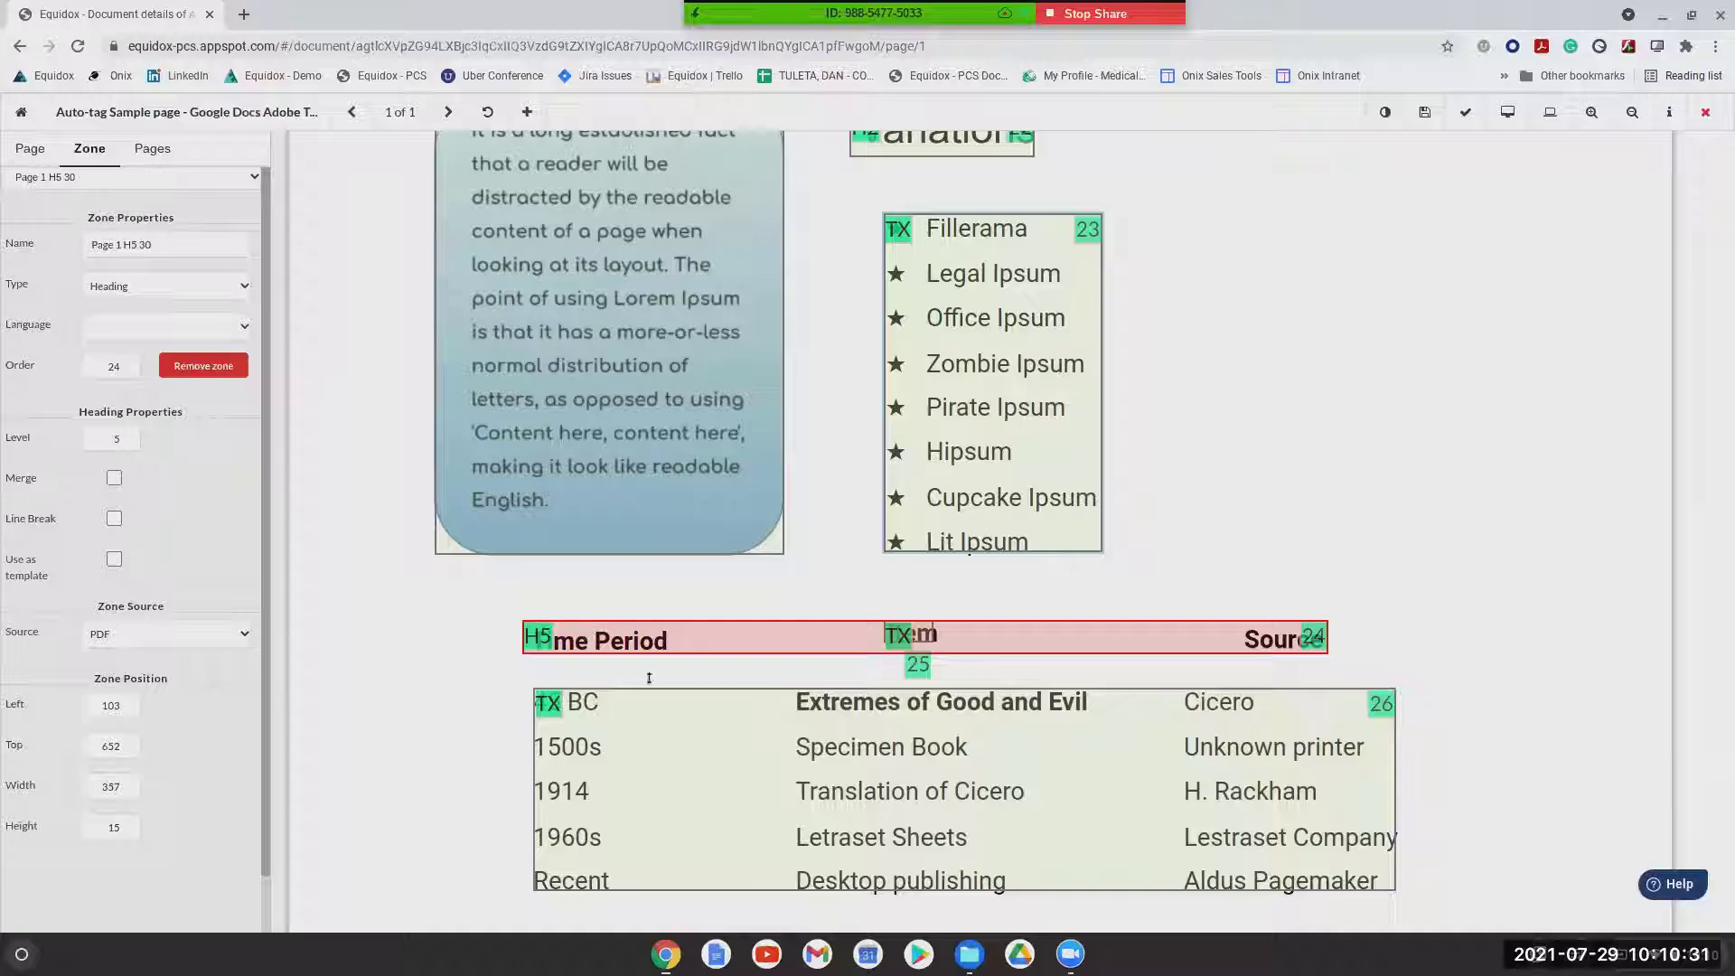
click(721, 753)
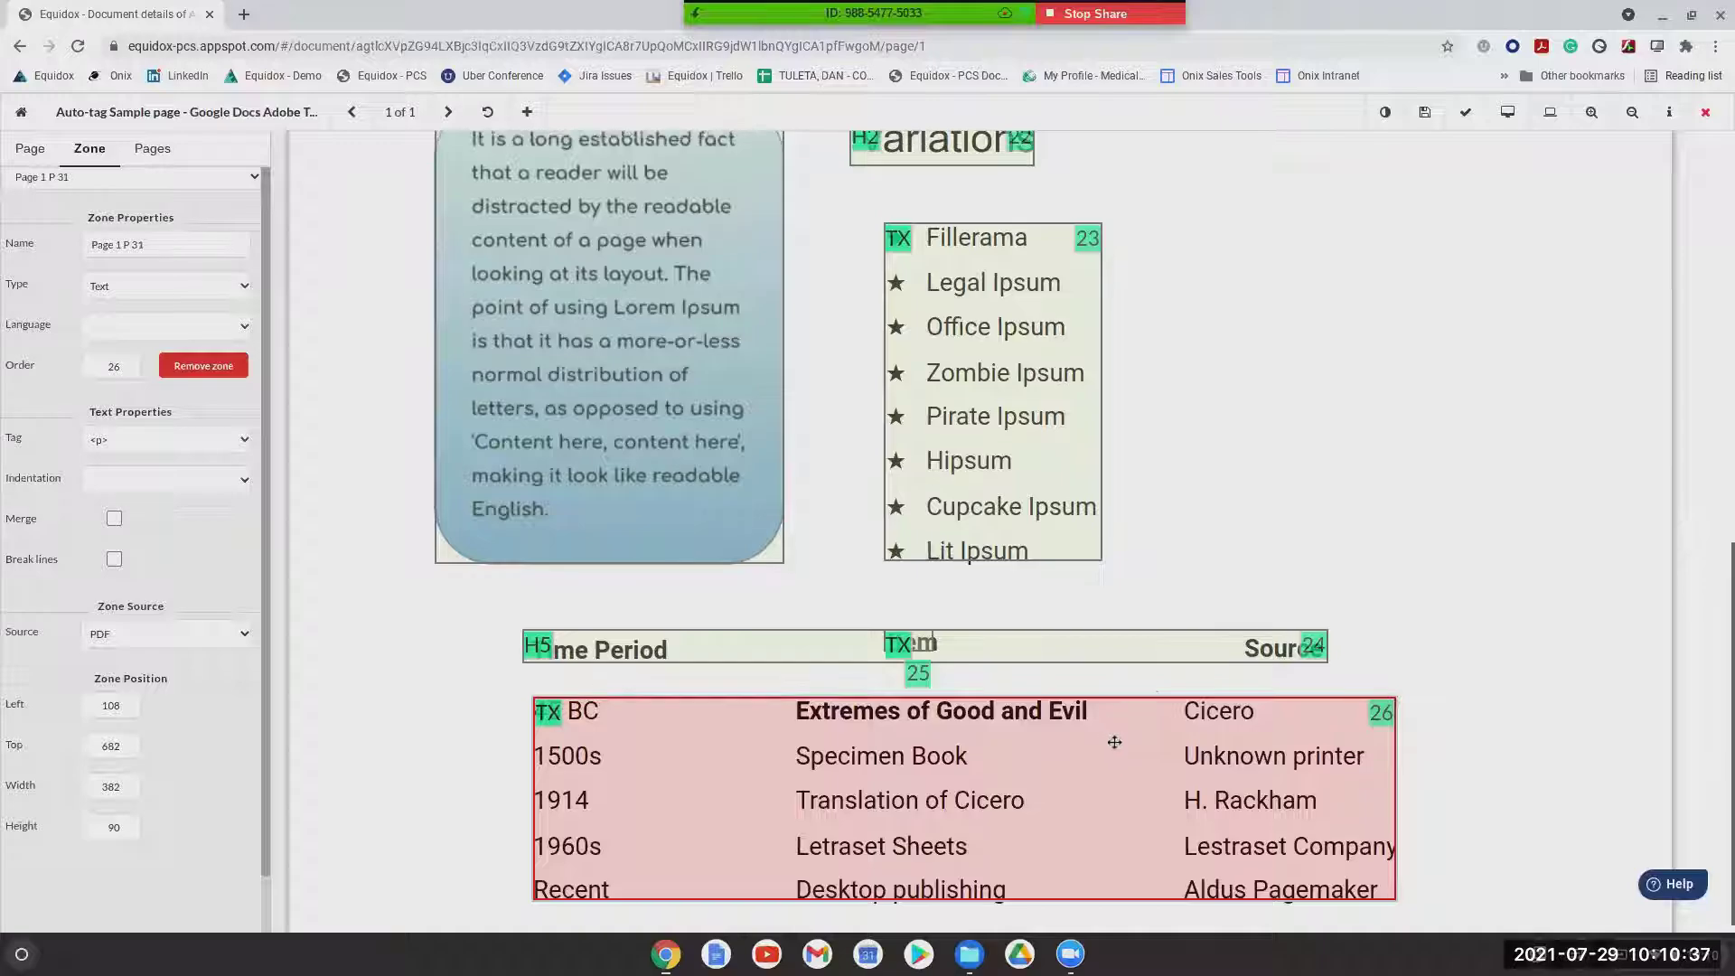
scroll(1165, 709, up, 1)
scroll(1177, 704, up, 5)
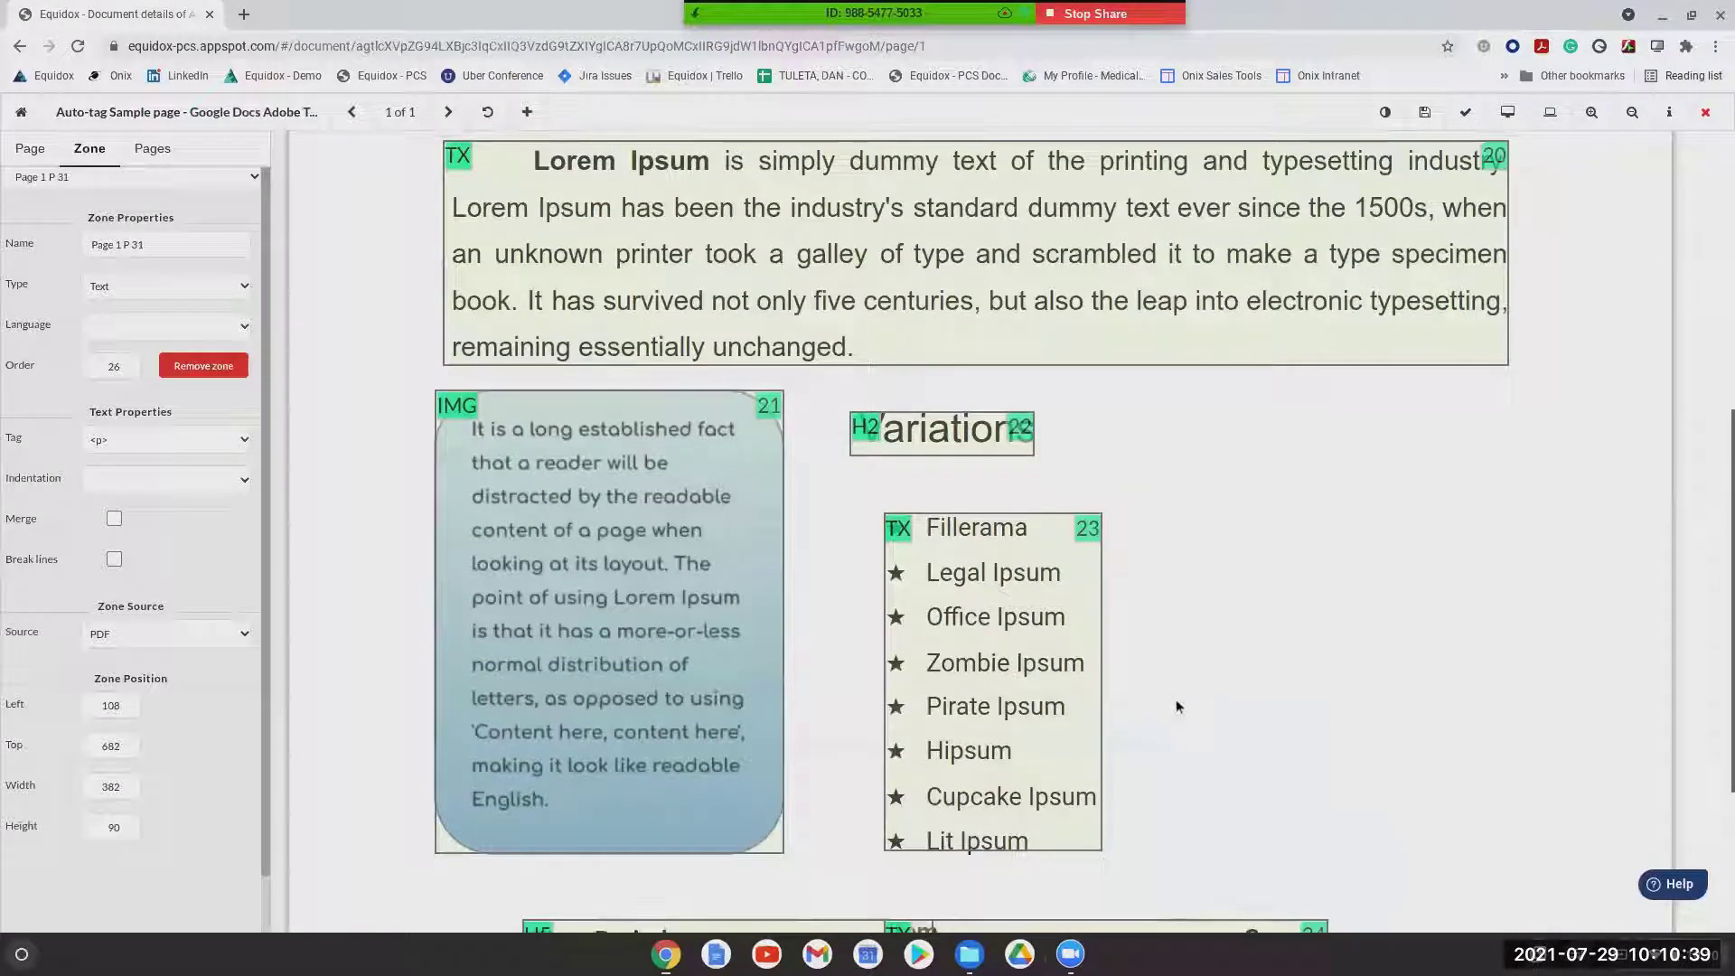
scroll(1176, 701, up, 4)
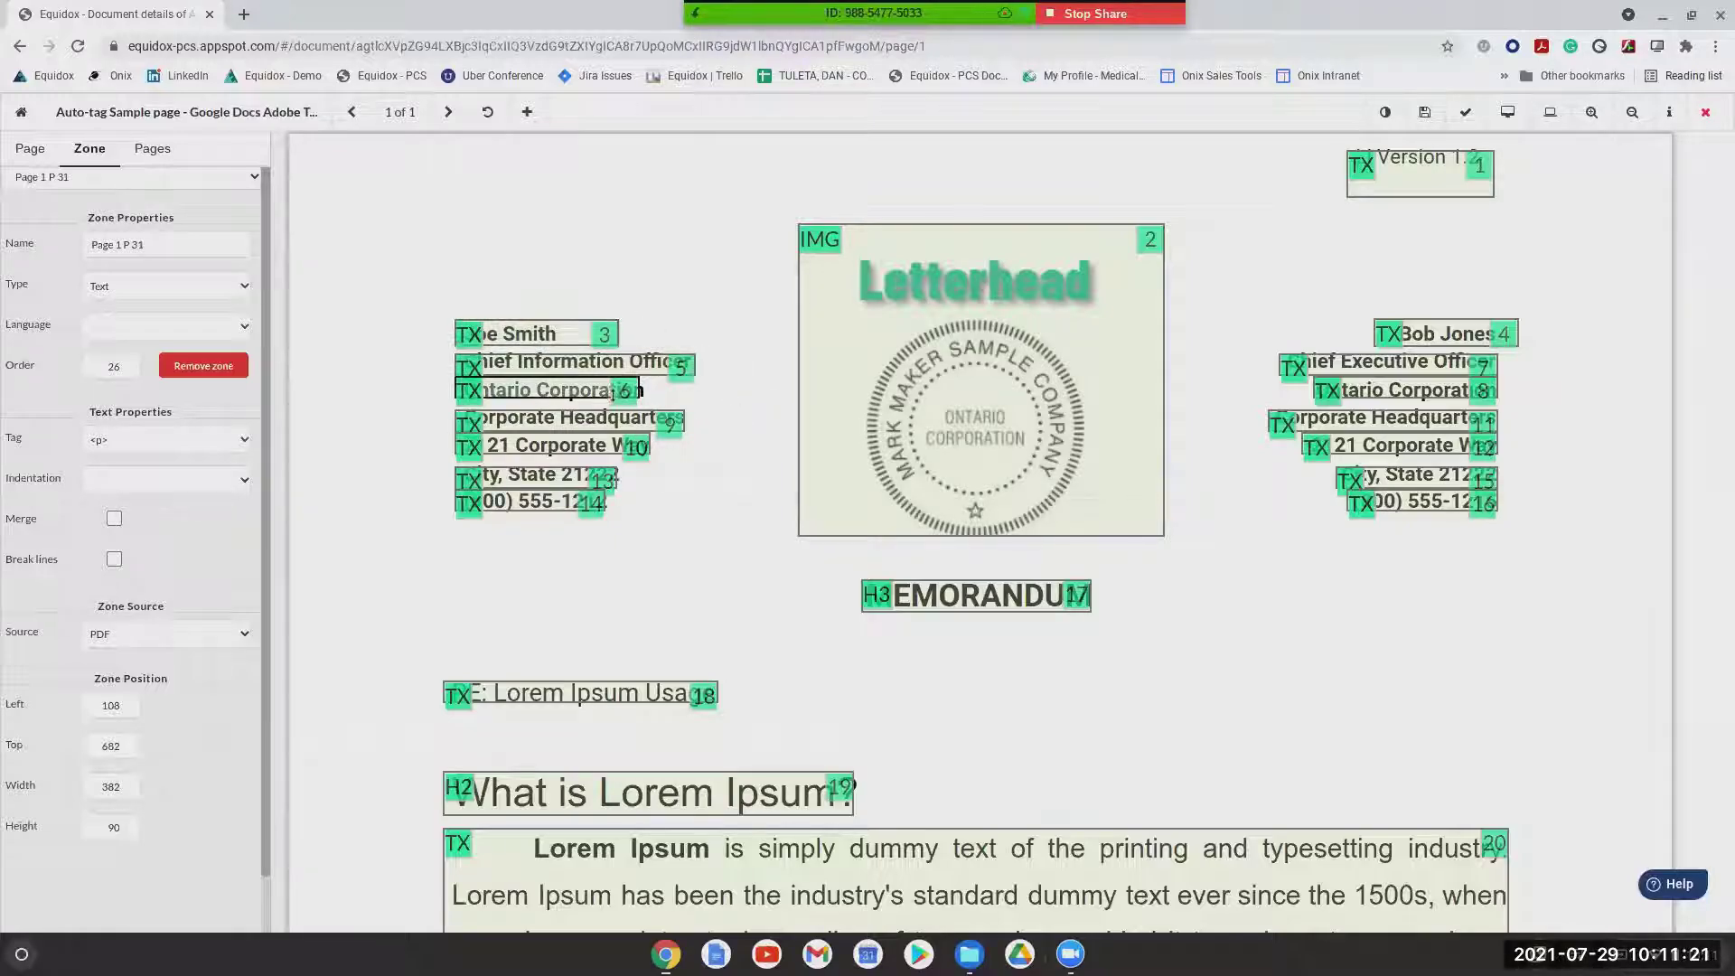
click(604, 361)
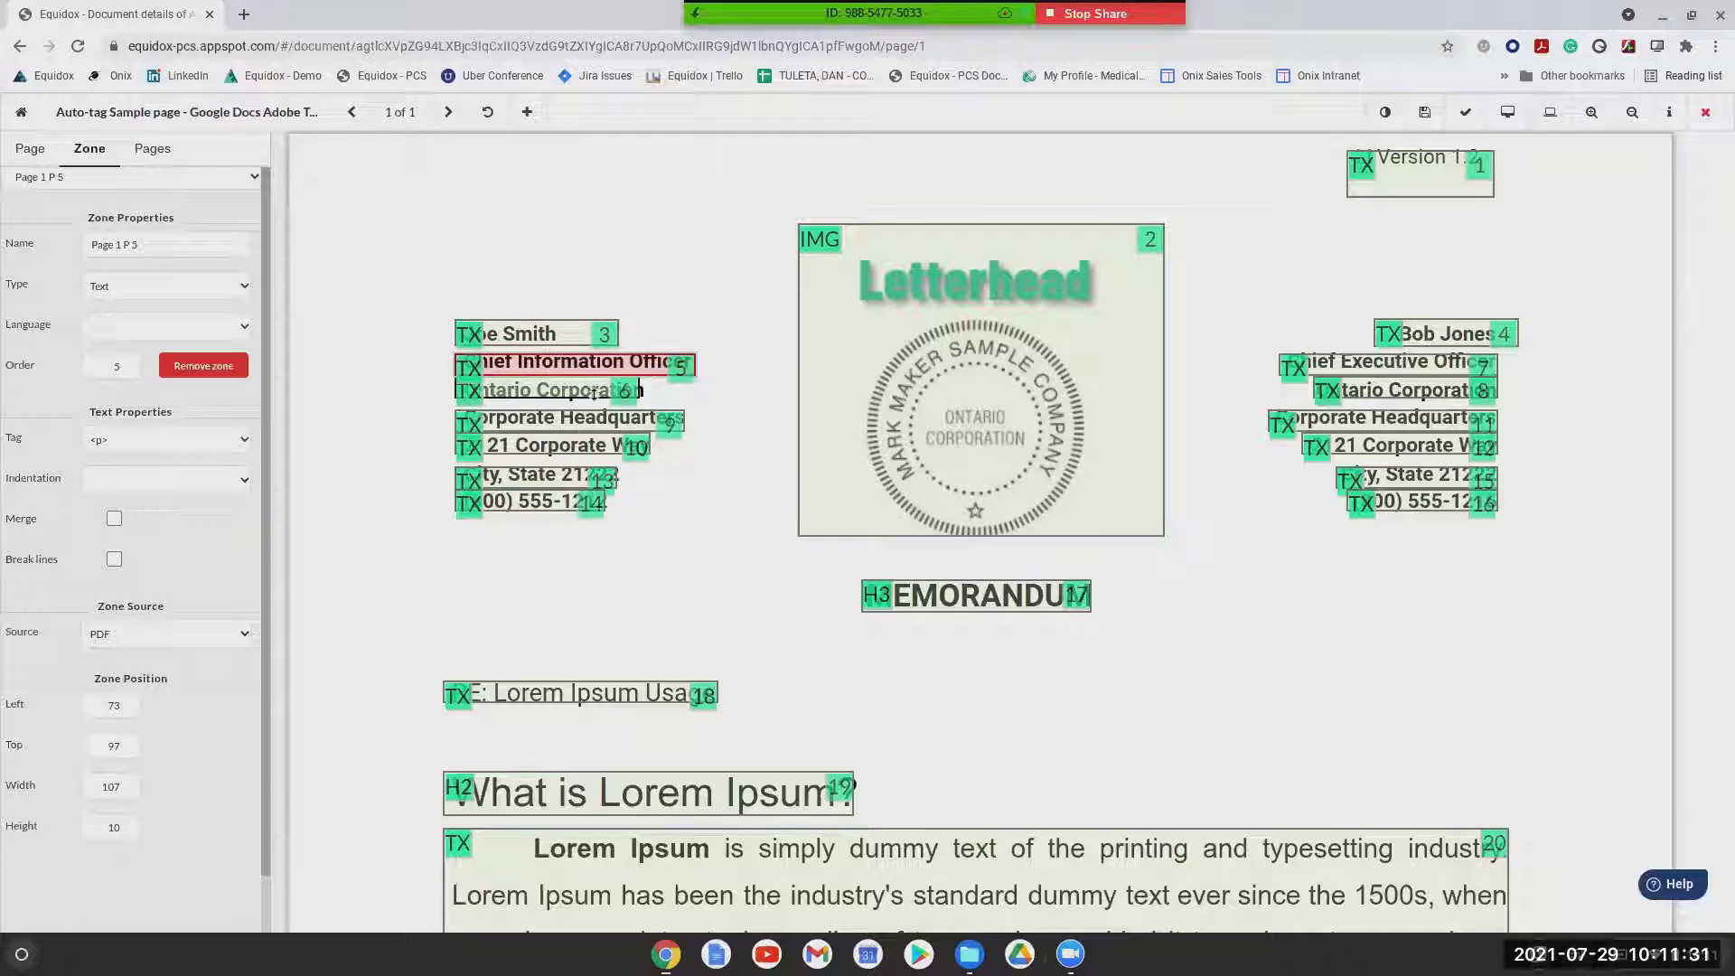
click(593, 391)
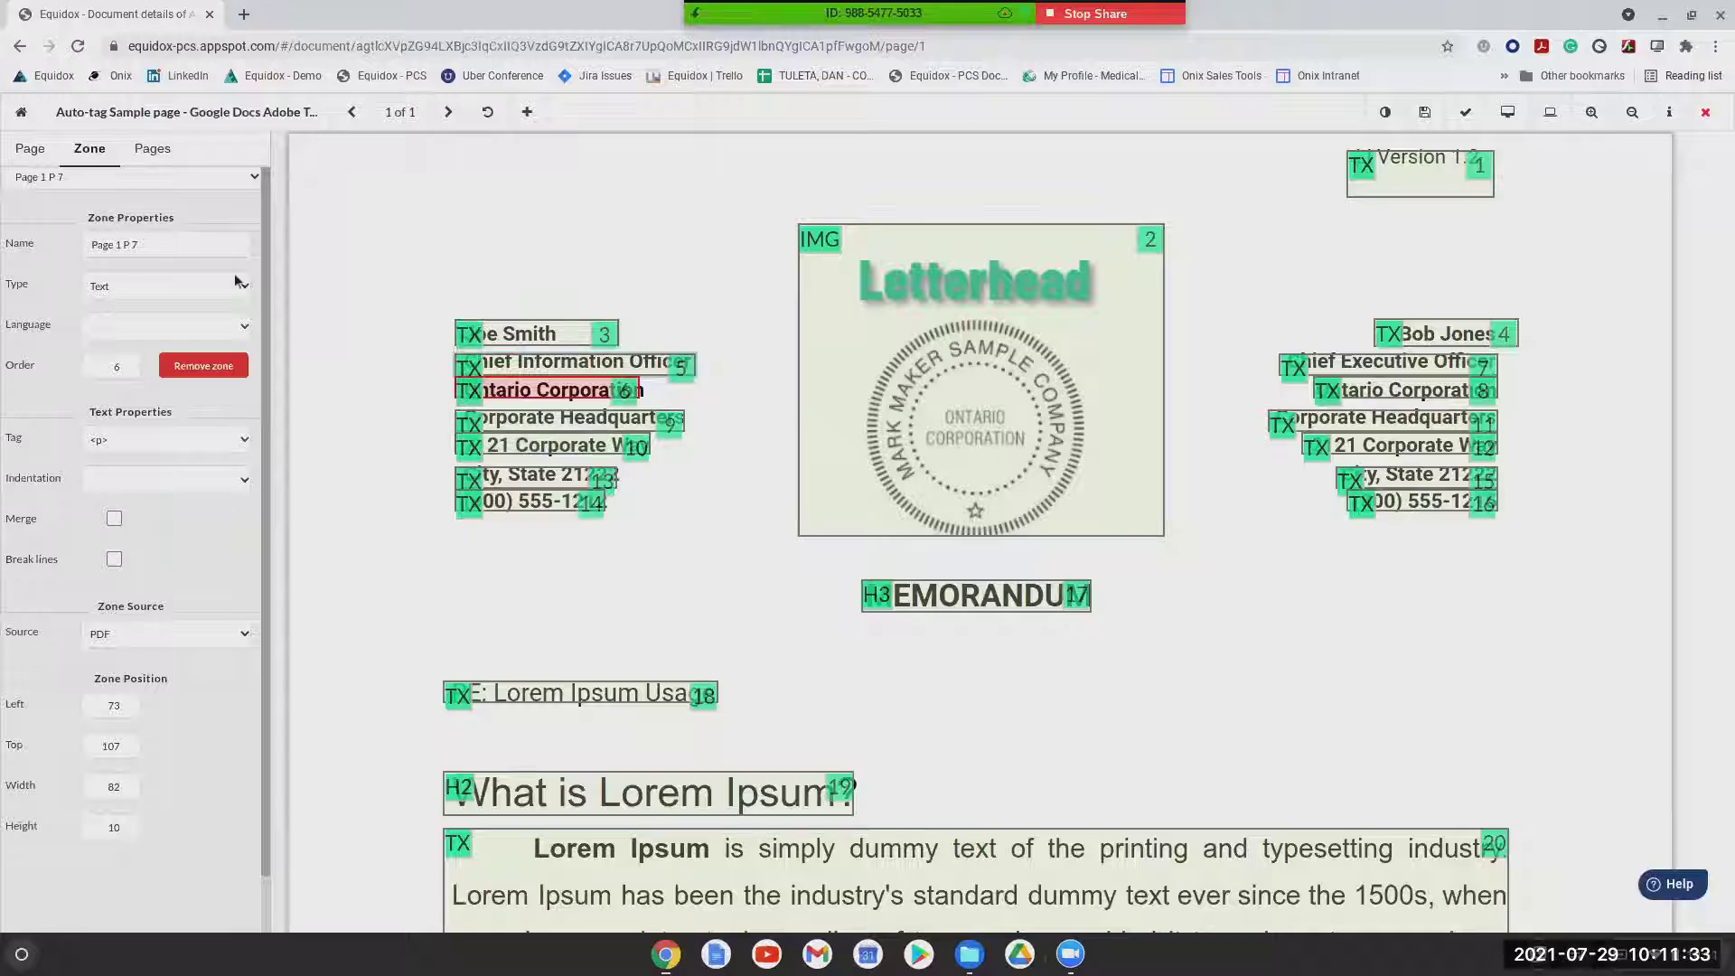
Re-detect the page's zones with the zone detector sensitivity set to 9
click(27, 151)
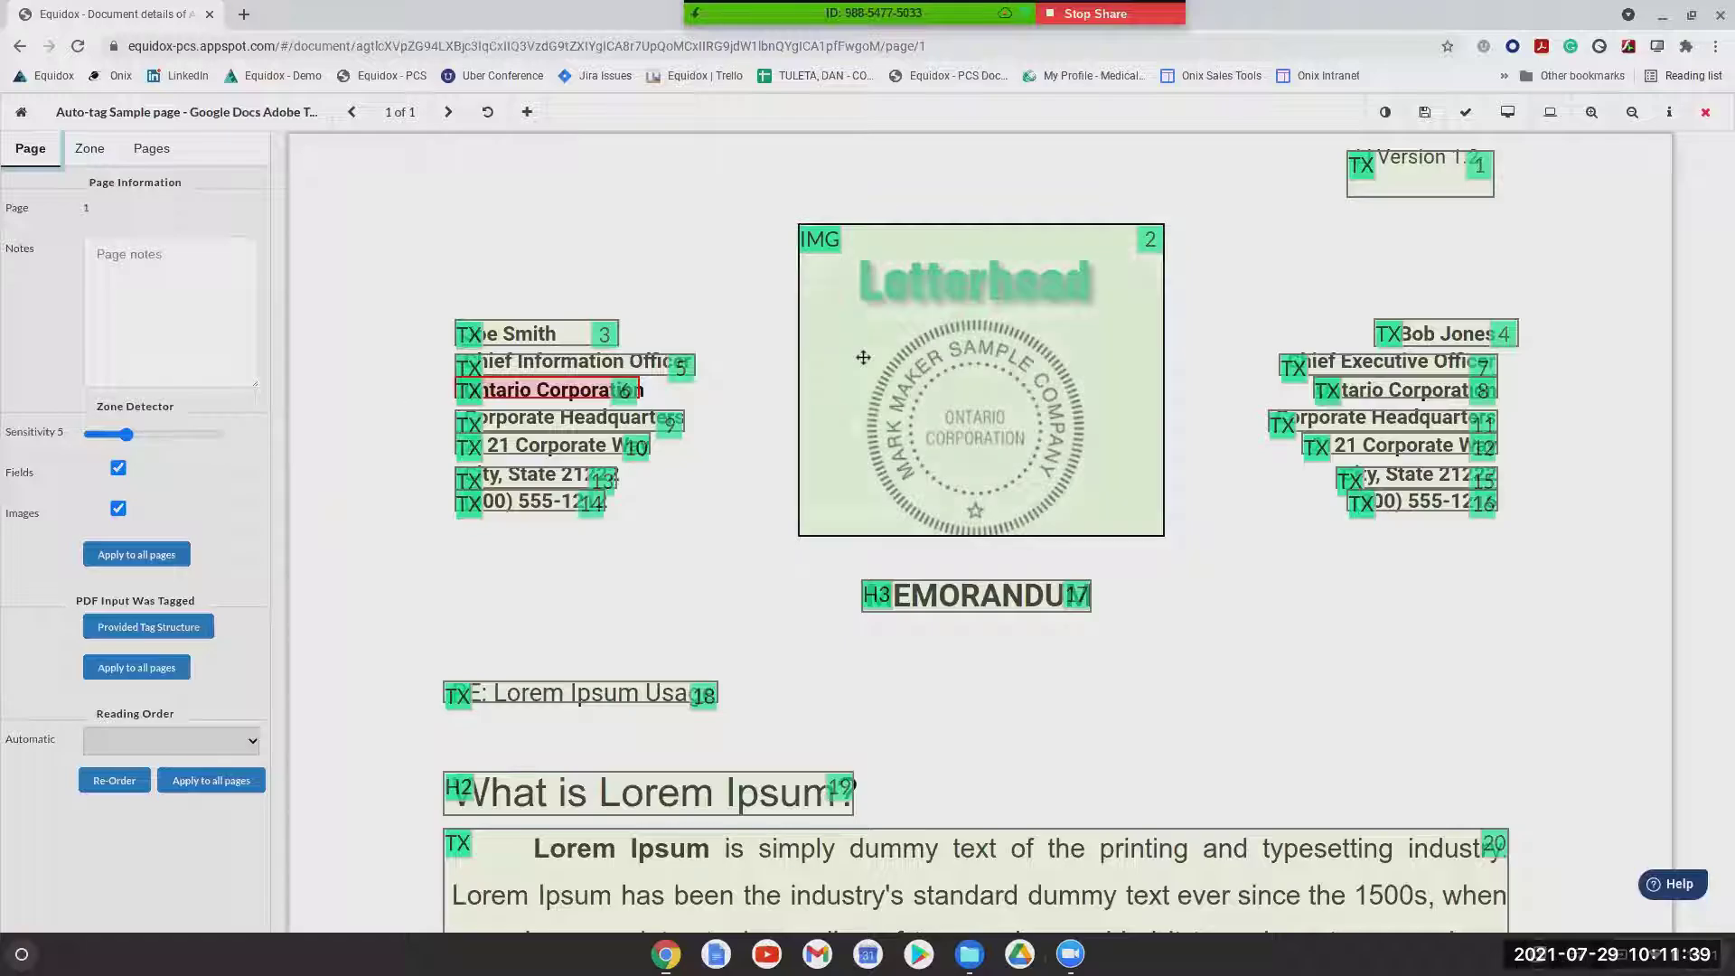
click(1631, 114)
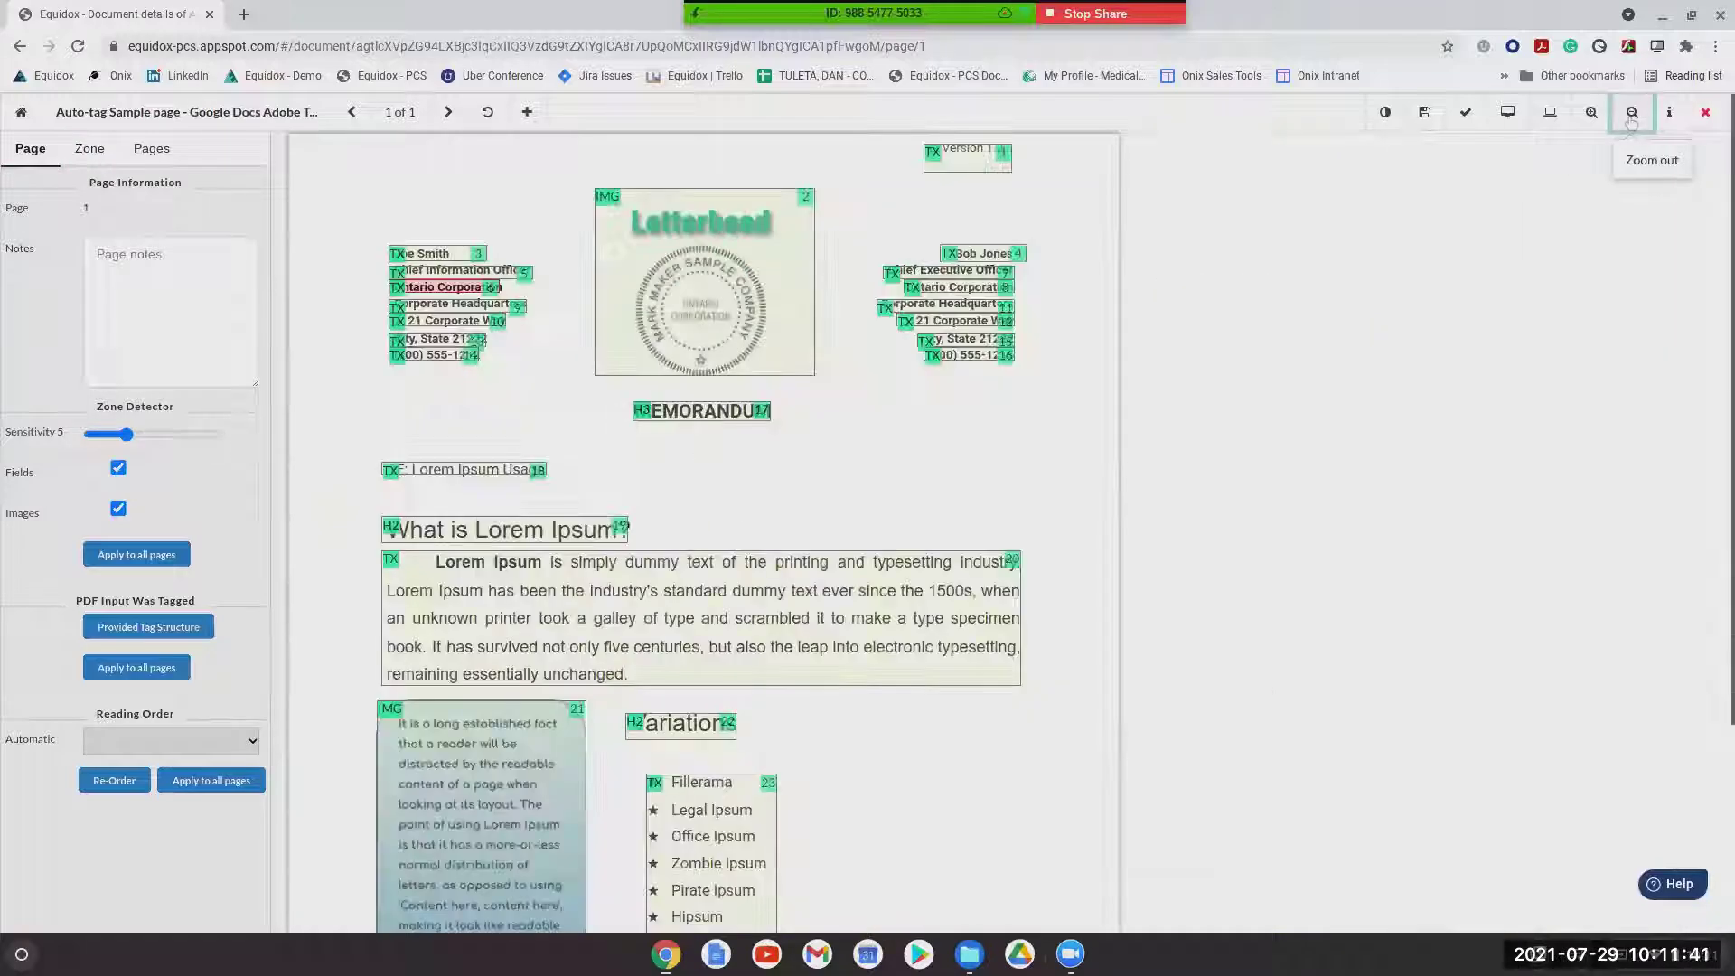
click(1630, 114)
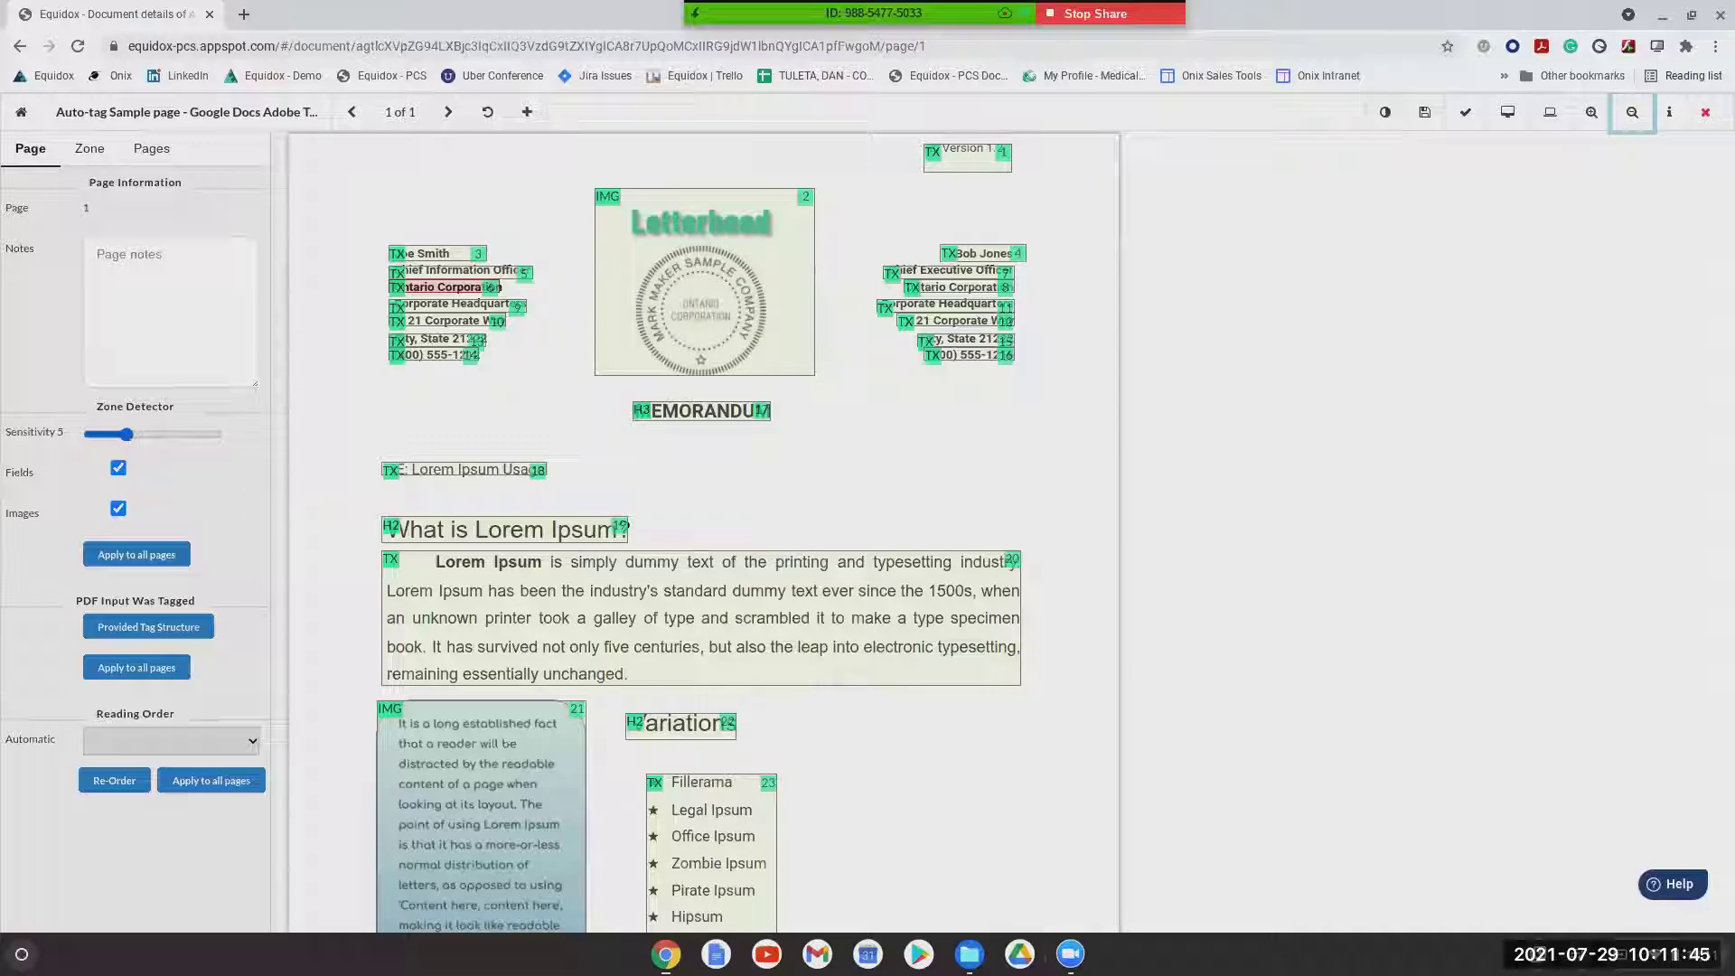
click(127, 437)
mouse_move(128, 438)
mouse_down()
mouse_move(190, 450)
mouse_move(110, 438)
mouse_move(144, 439)
mouse_up()
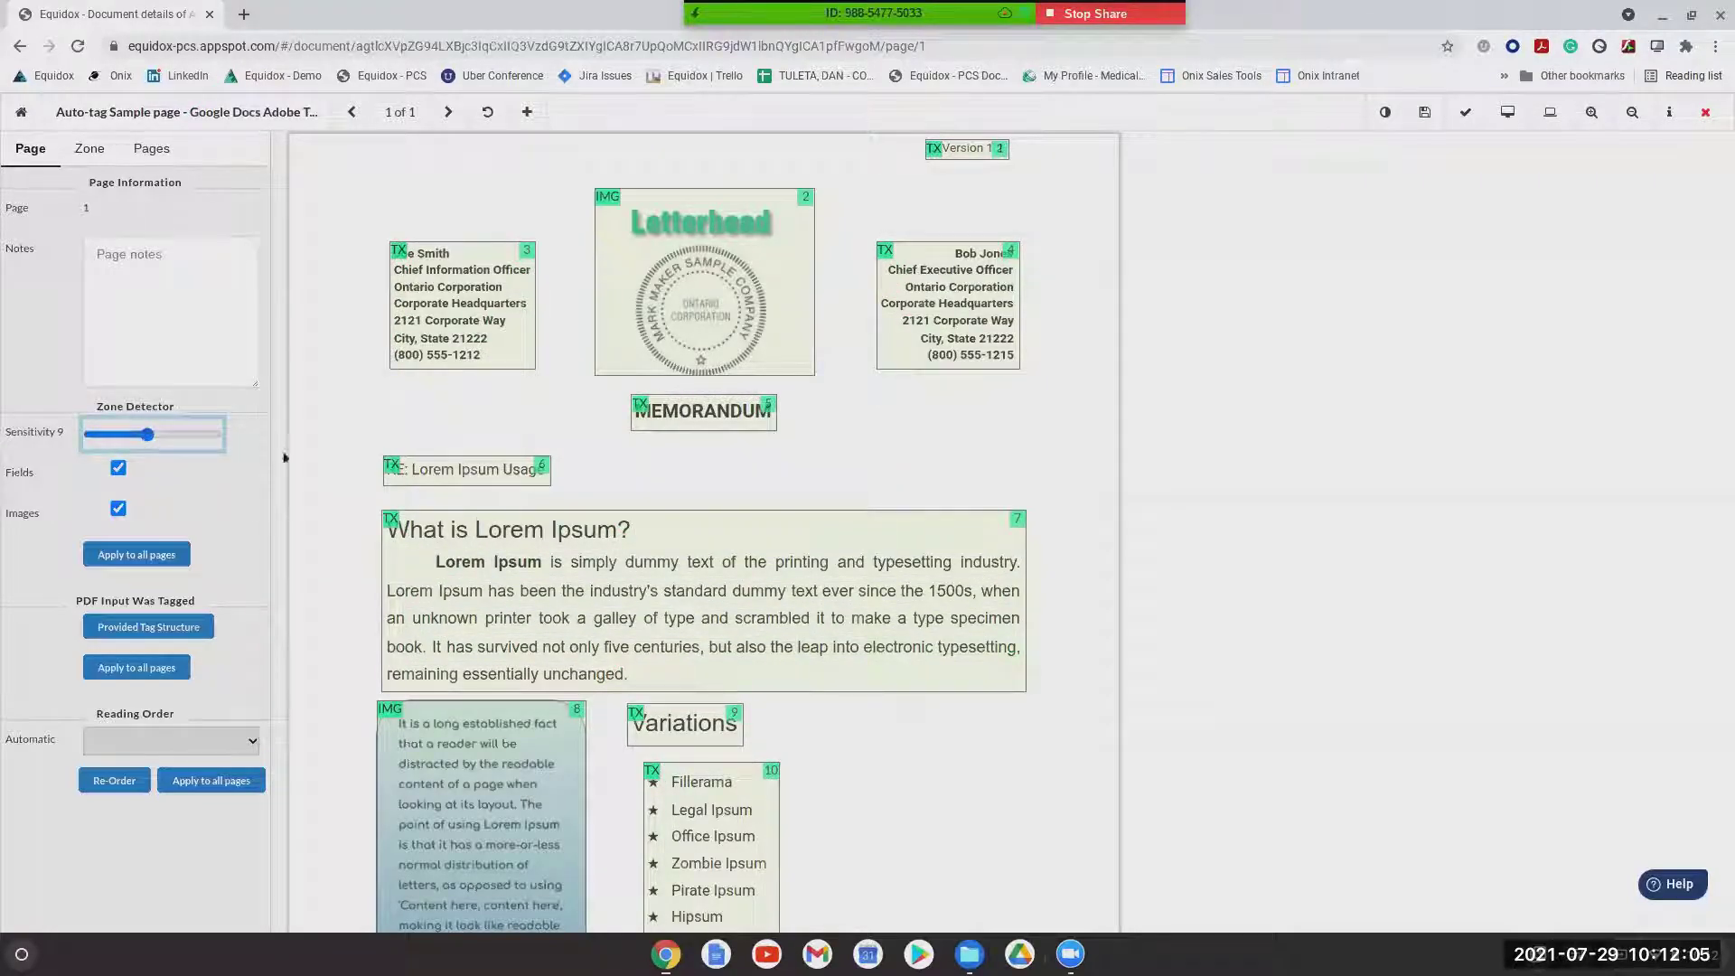
Review the re-detected zones from the letterhead down to the table, and inspect the first address block's zone
scroll(587, 473, down, 1)
scroll(587, 480, down, 3)
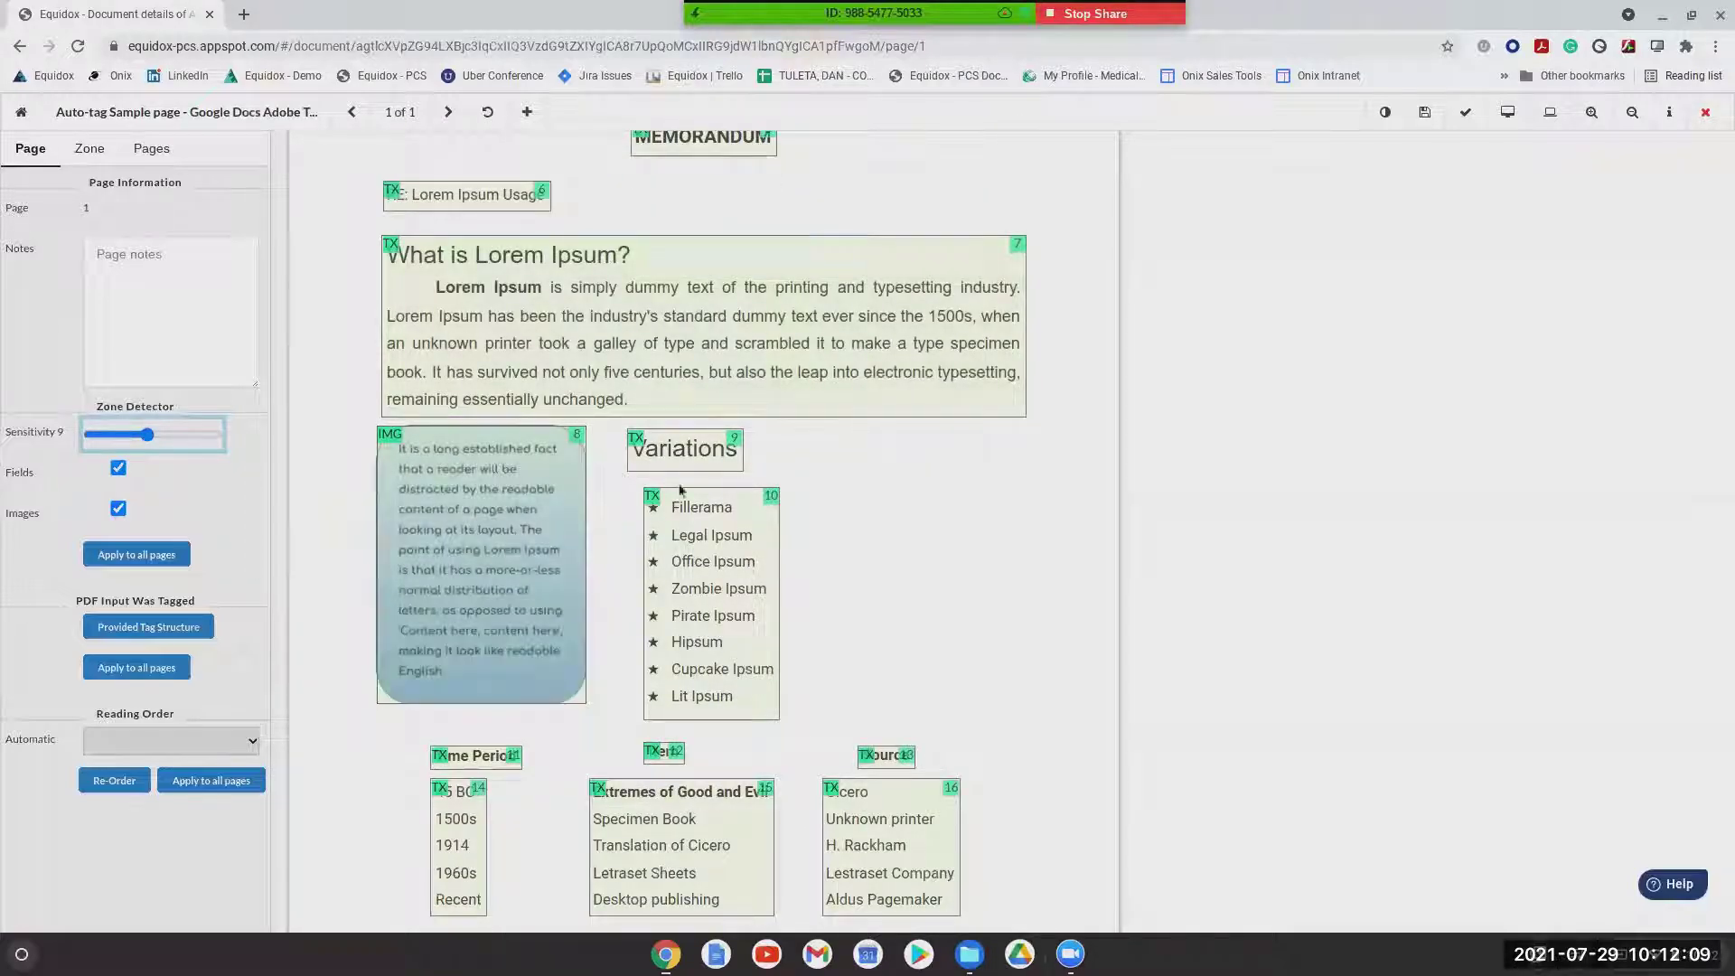
scroll(769, 513, up, 2)
scroll(767, 512, up, 2)
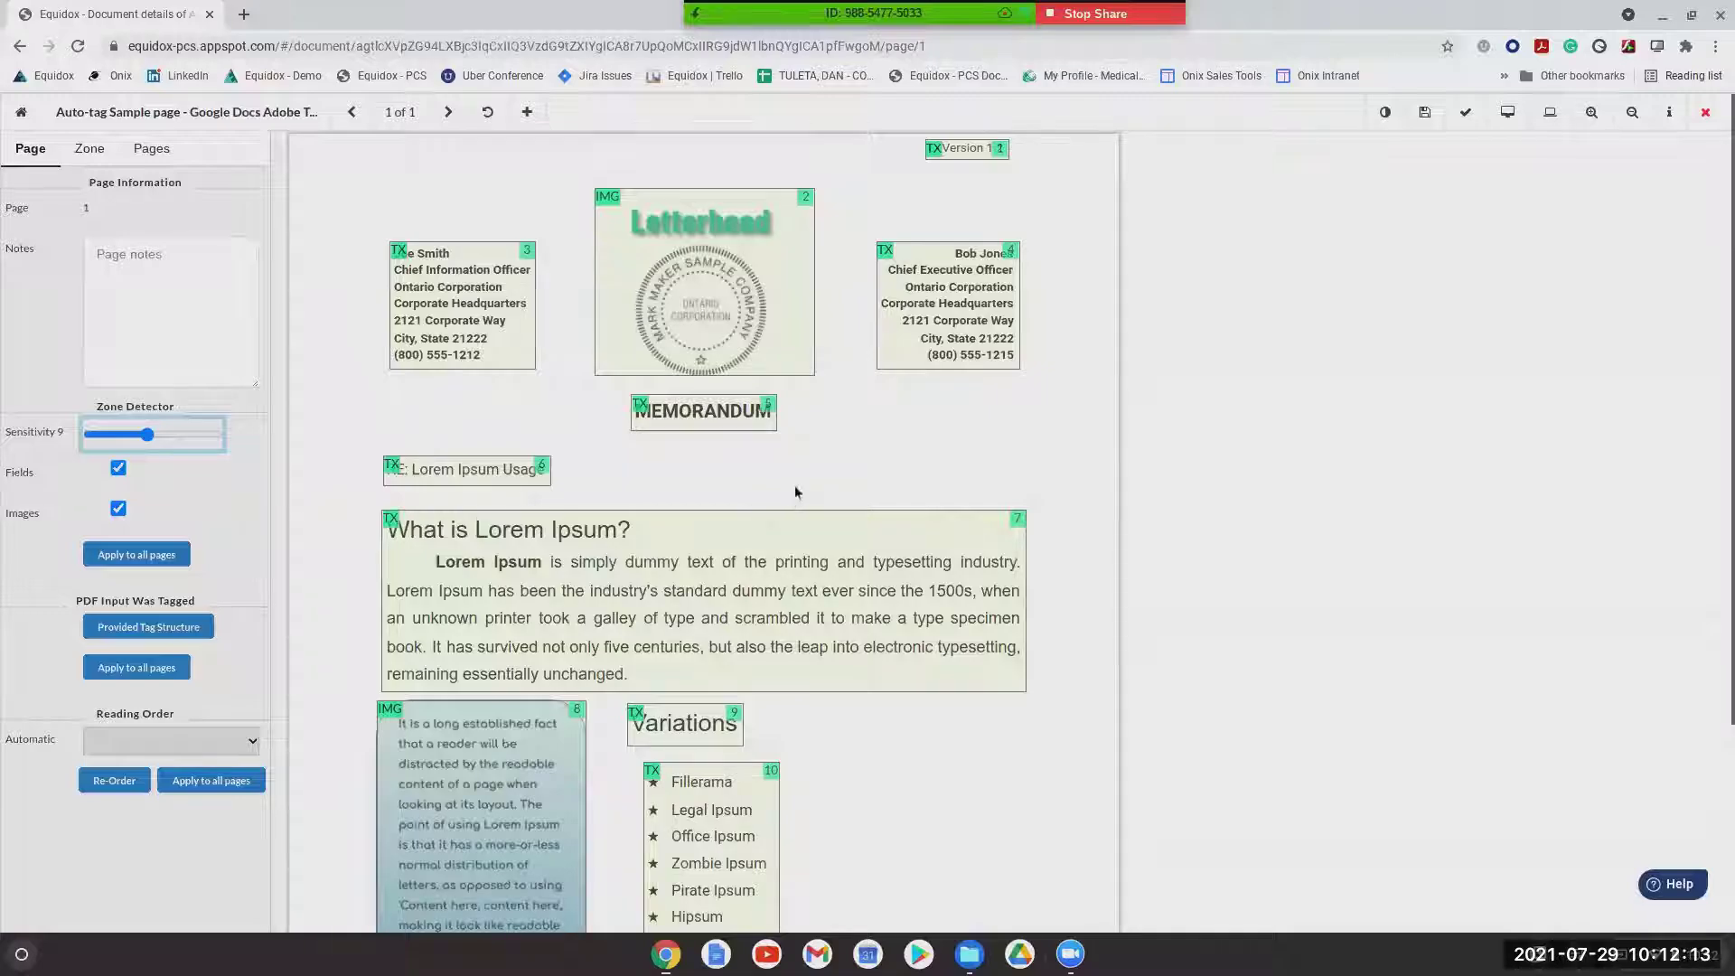
click(1591, 112)
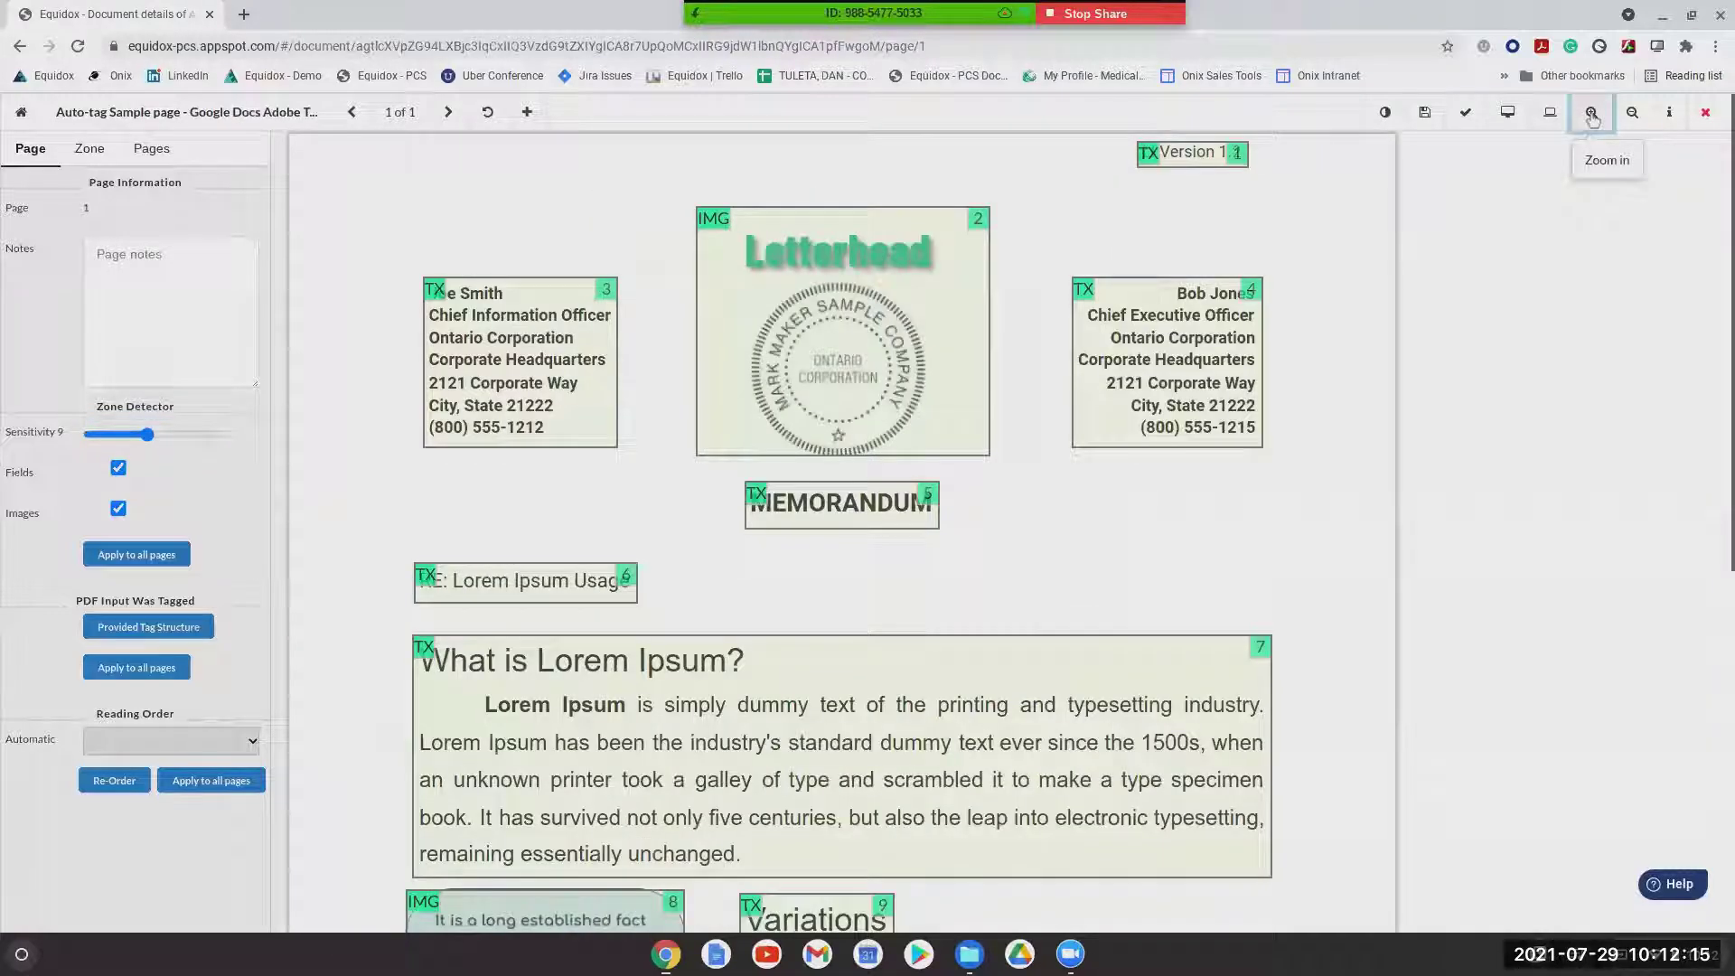
click(1591, 112)
click(616, 349)
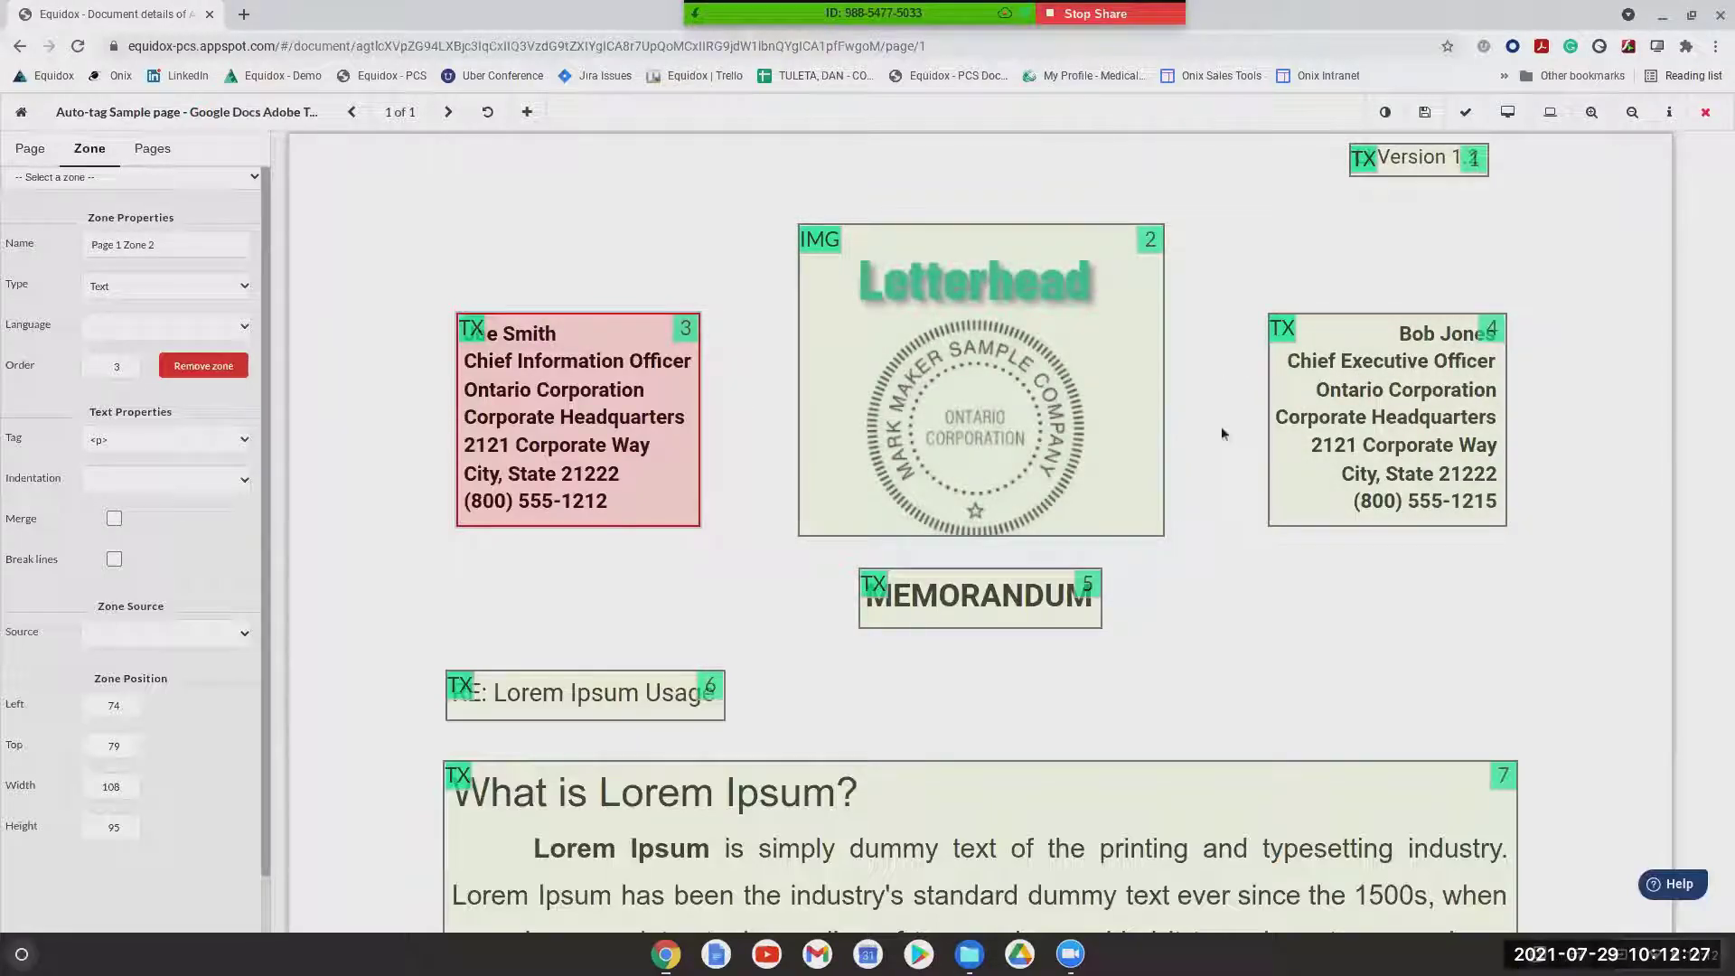
click(8, 149)
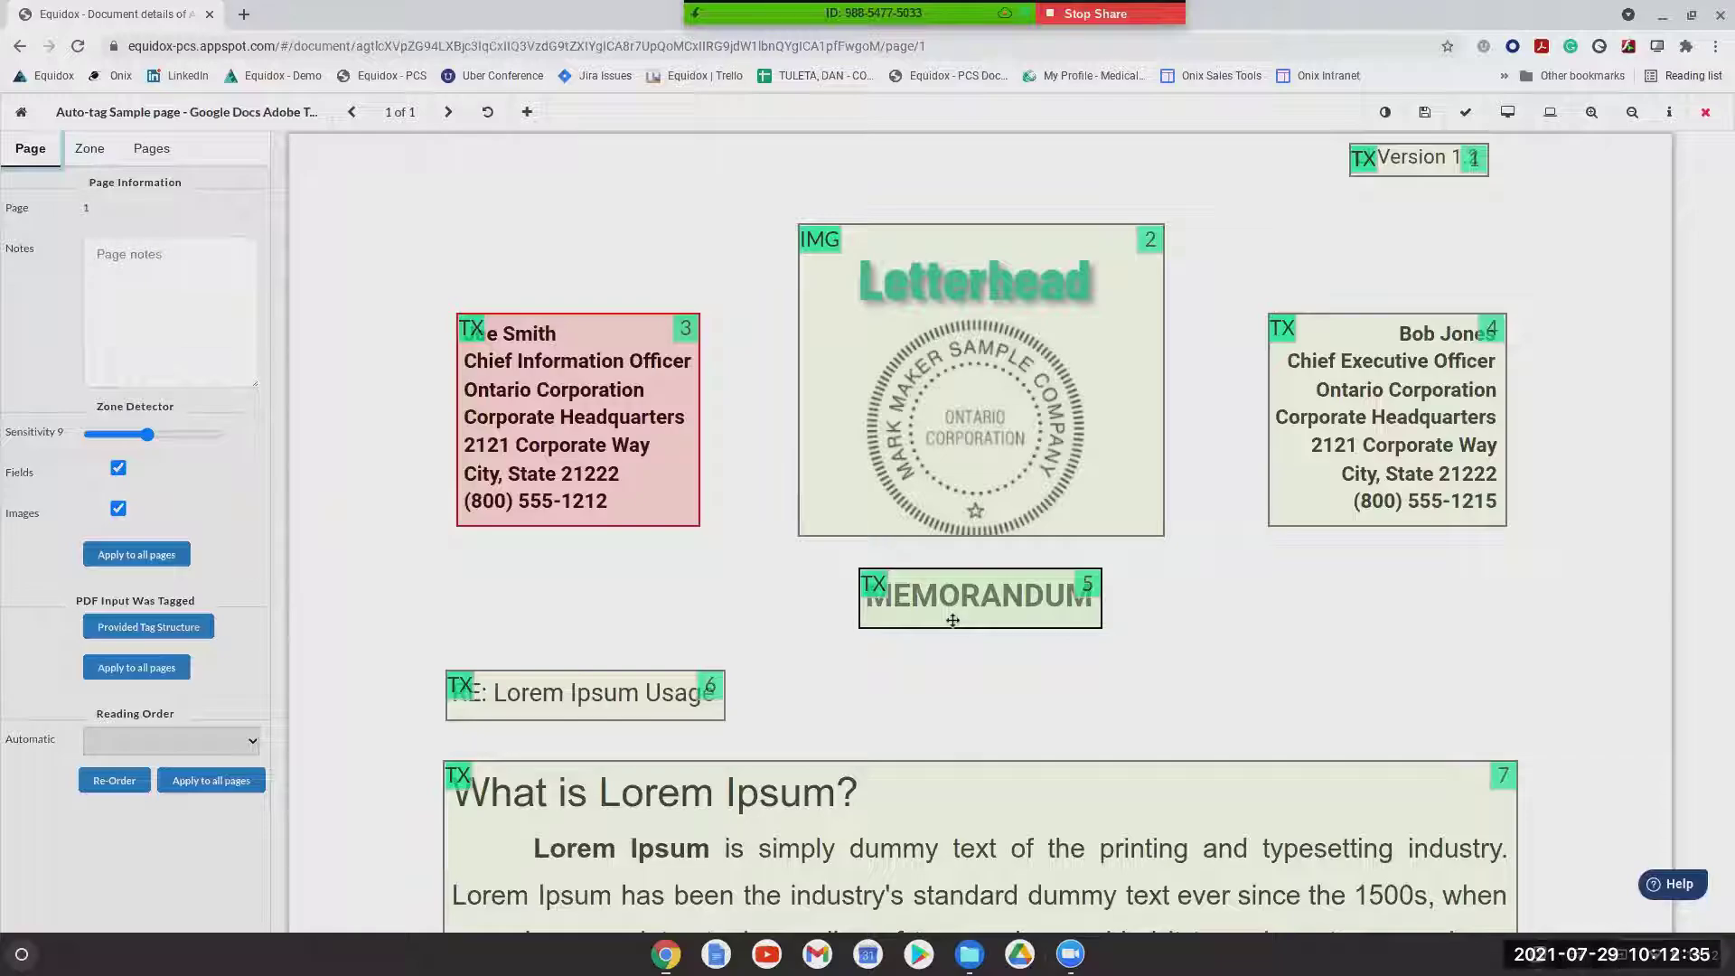
Change the MEMORANDUM zone from text to a level 1 heading
scroll(949, 617, down, 1)
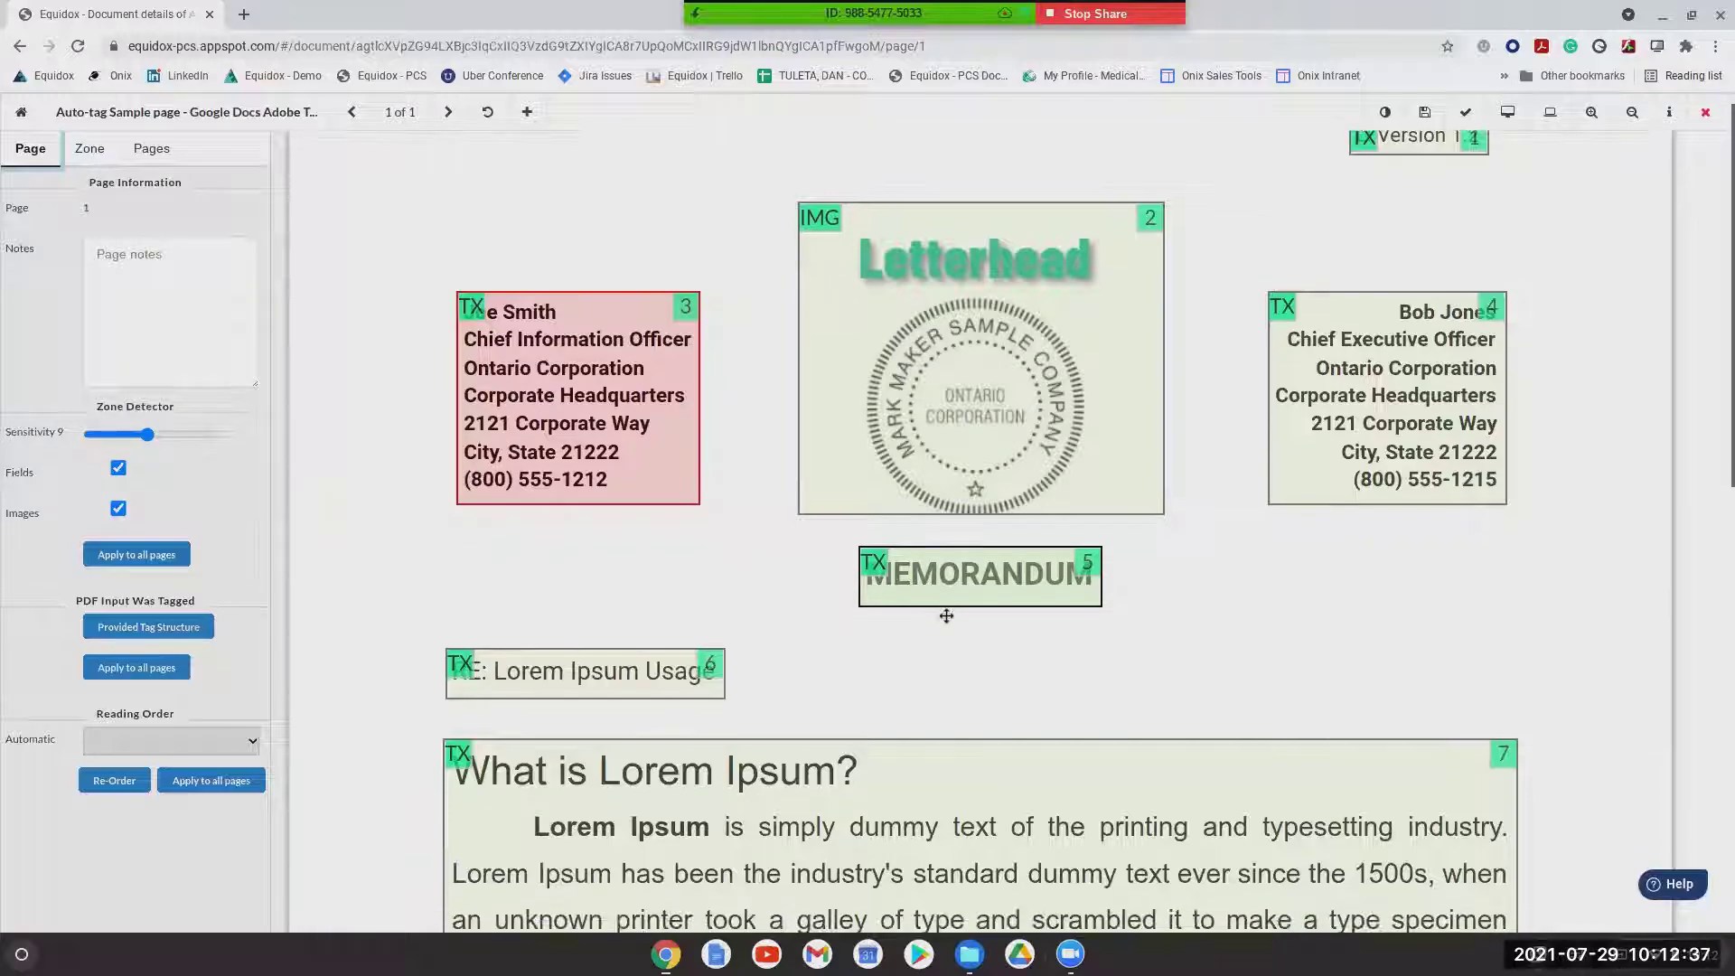
click(962, 596)
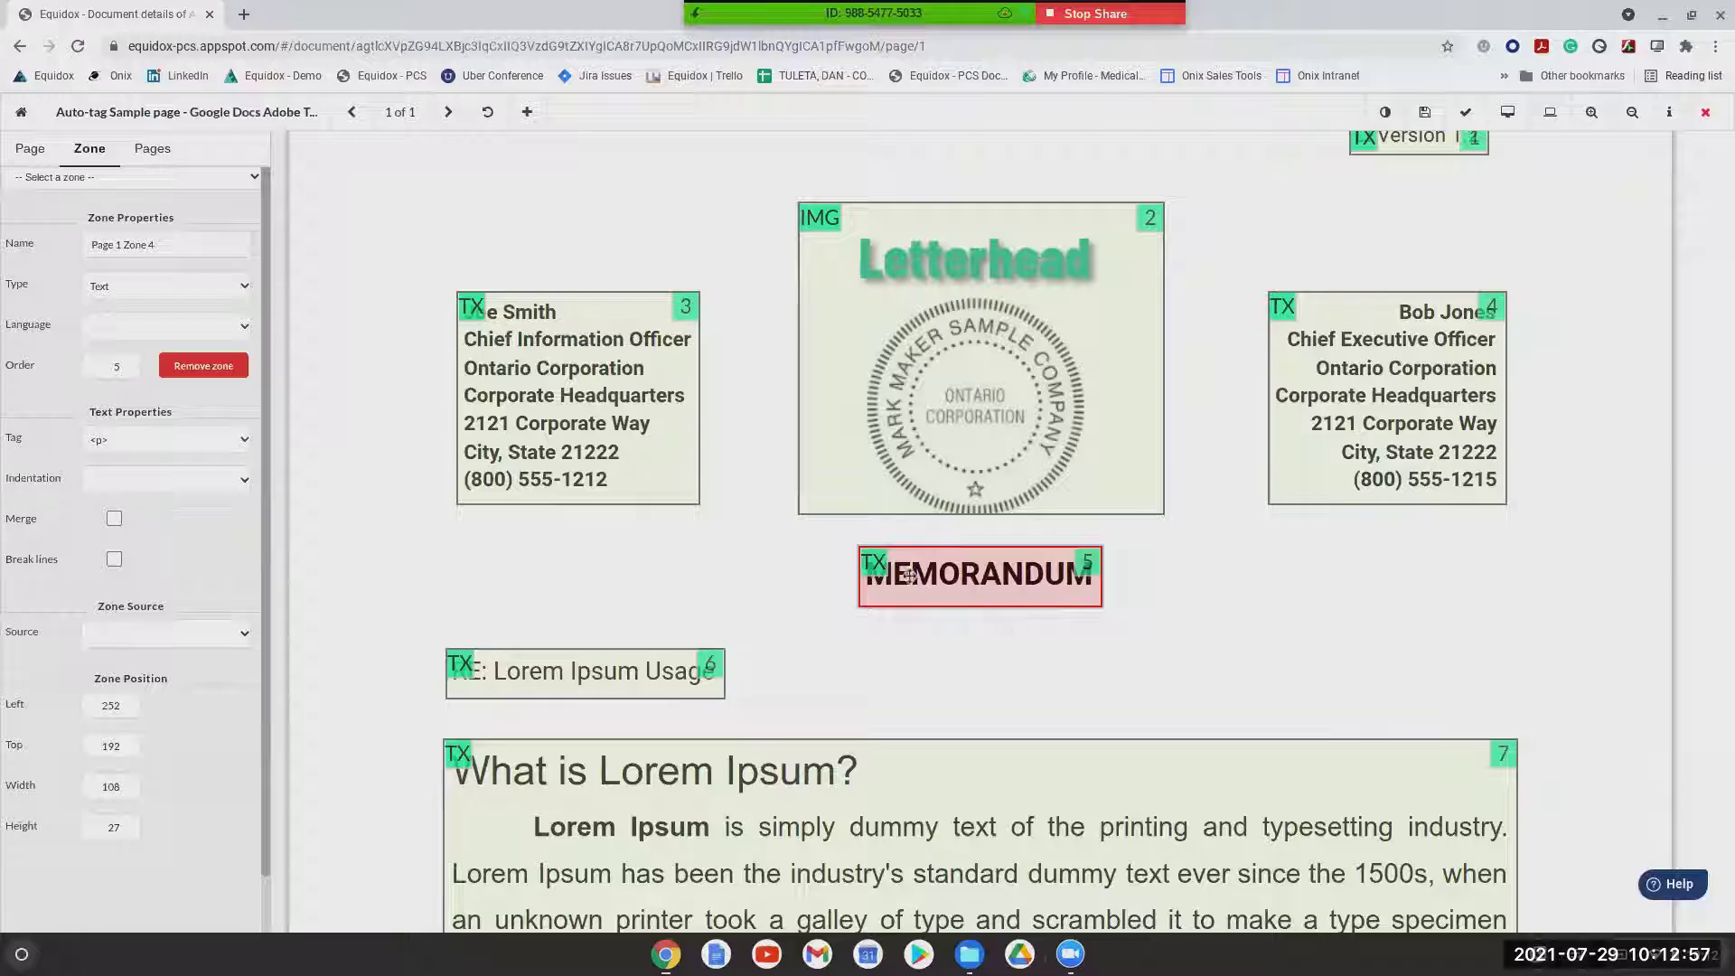
key(h)
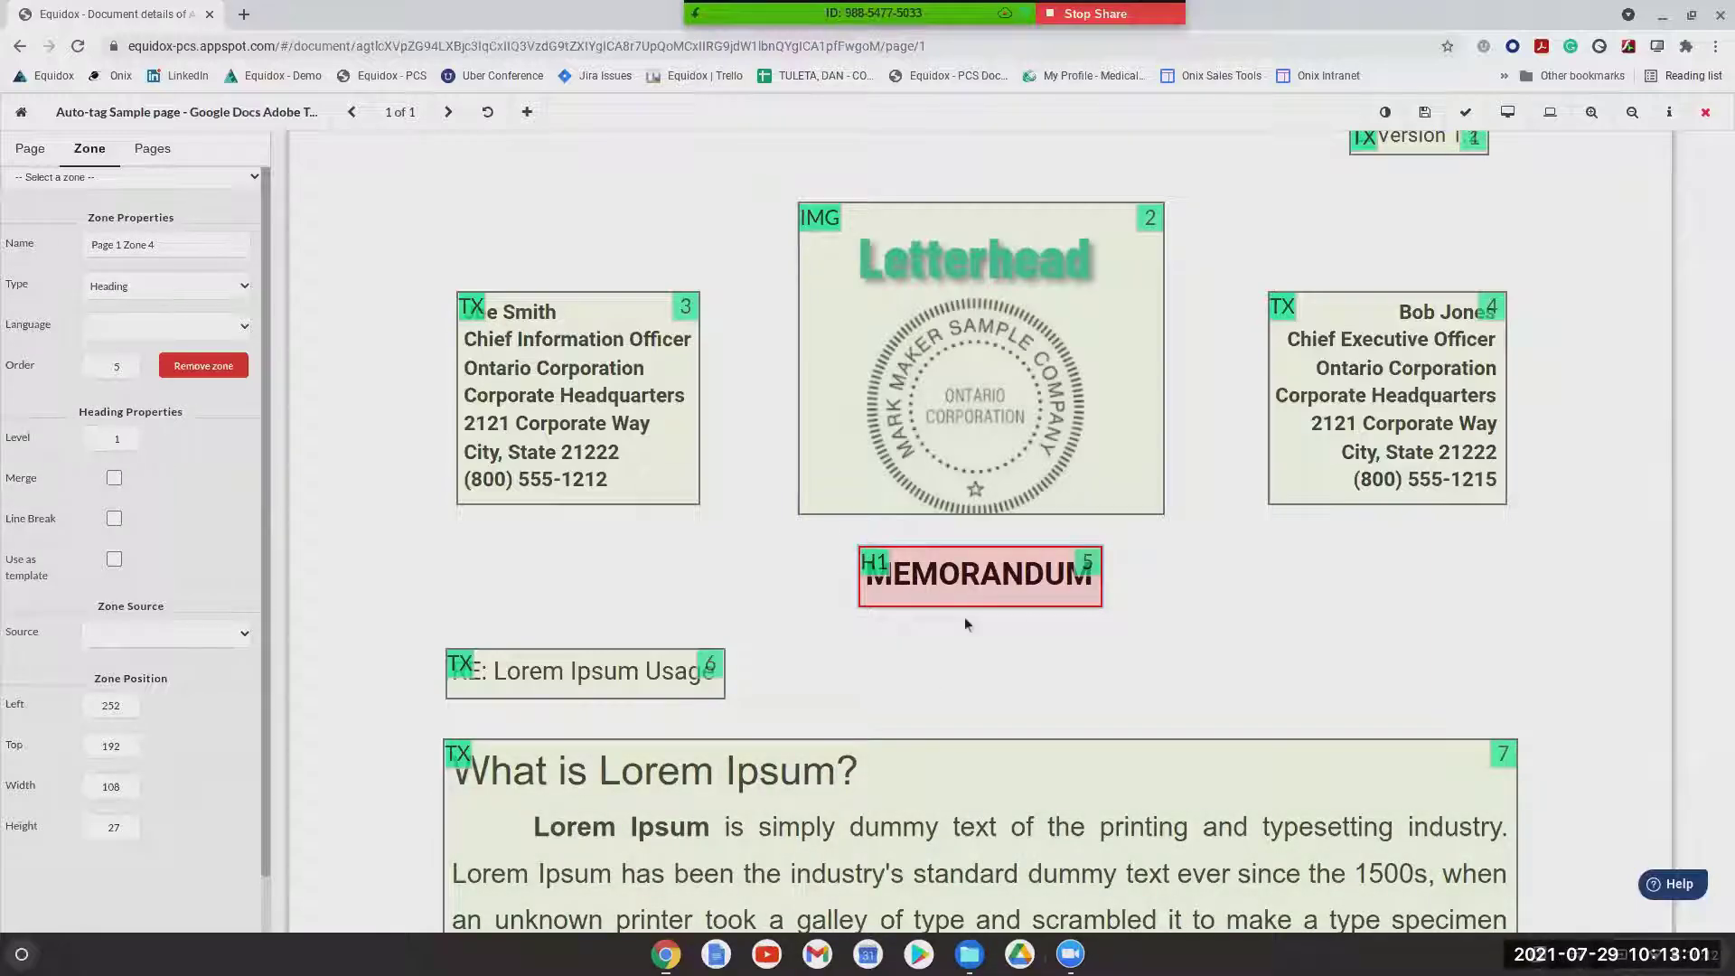
Shrink zone 7 to the What is Lorem Ipsum? line, about 25 high, and make it a level 2 heading
scroll(729, 626, down, 3)
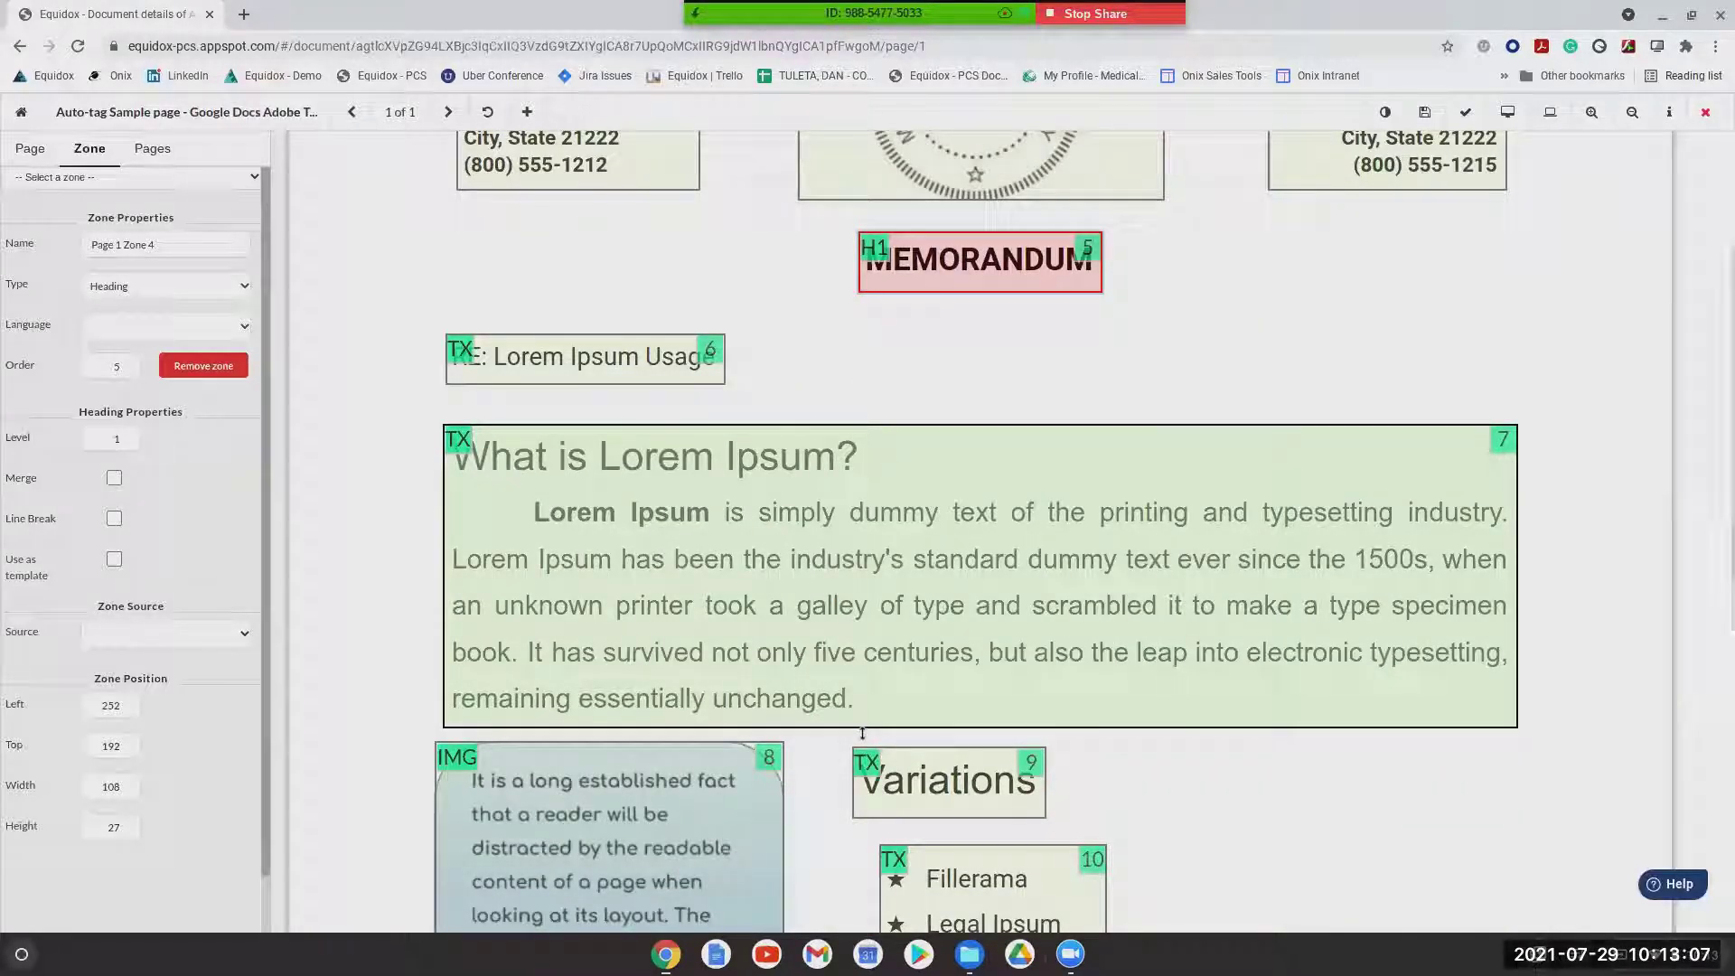
drag(862, 728, 816, 480)
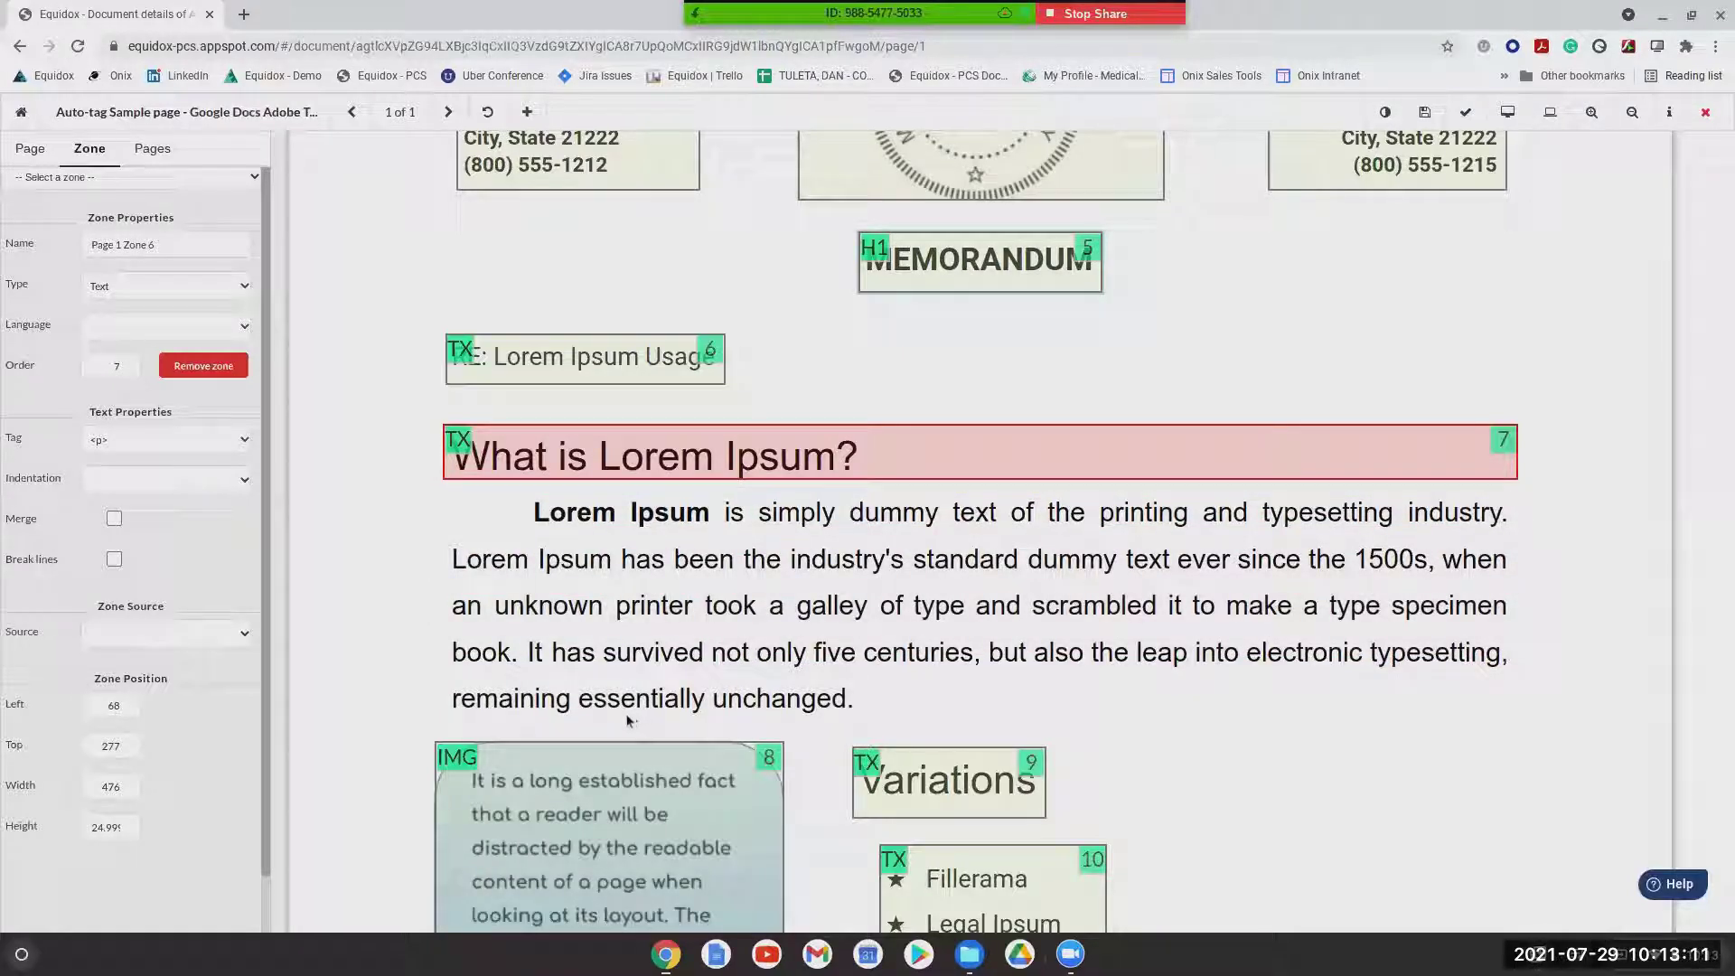
key(2)
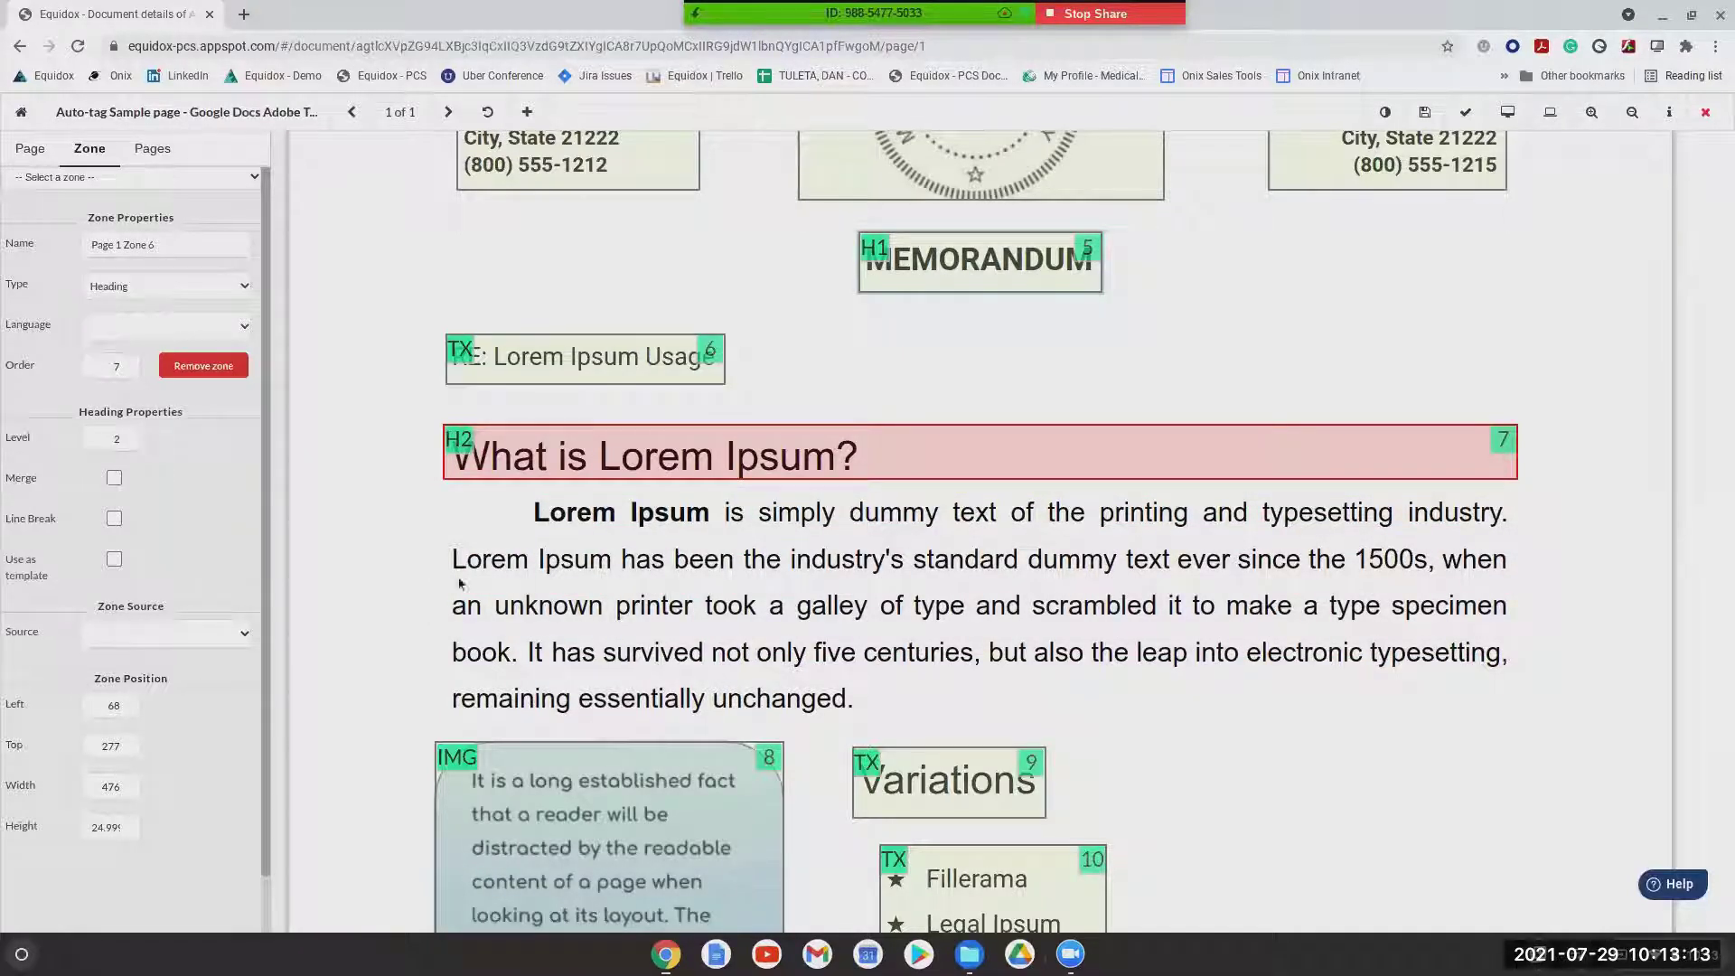
Draw a text zone about 480.8 by 100.8 around the paragraph below the What is Lorem Ipsum? heading
mouse_move(459, 505)
mouse_down()
mouse_move(921, 664)
mouse_move(1417, 750)
mouse_move(1521, 706)
mouse_up()
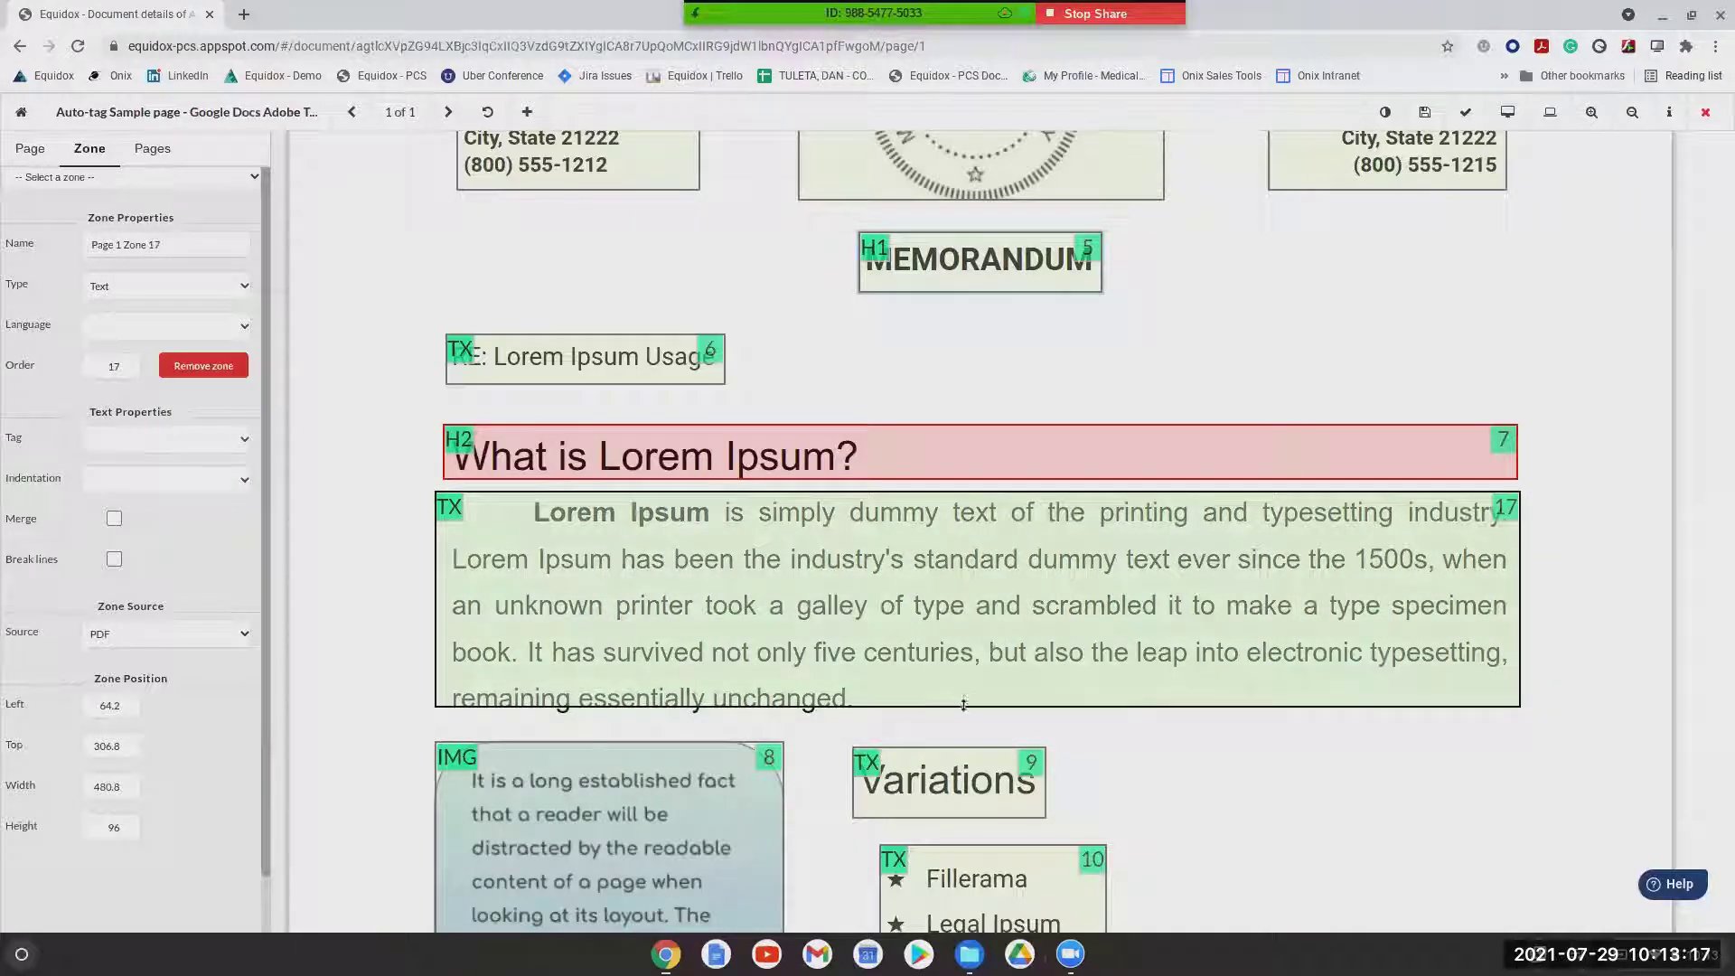
drag(963, 707, 968, 716)
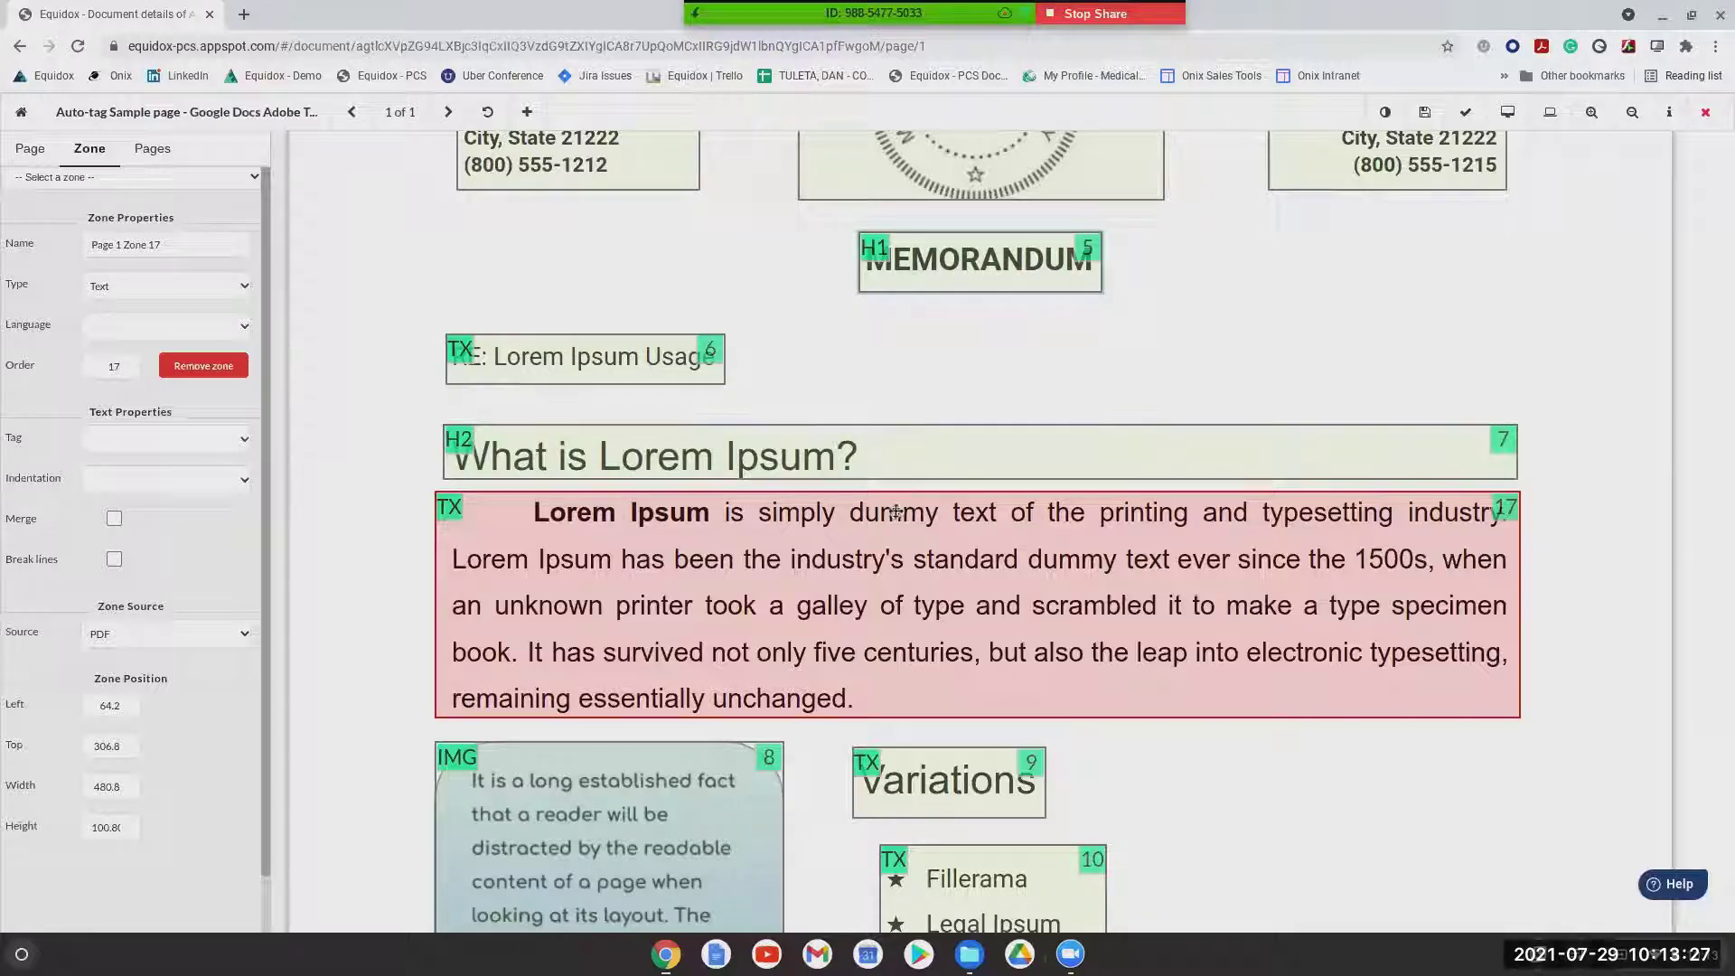
Change the Variations zone from text to a level 2 heading
scroll(1028, 767, down, 1)
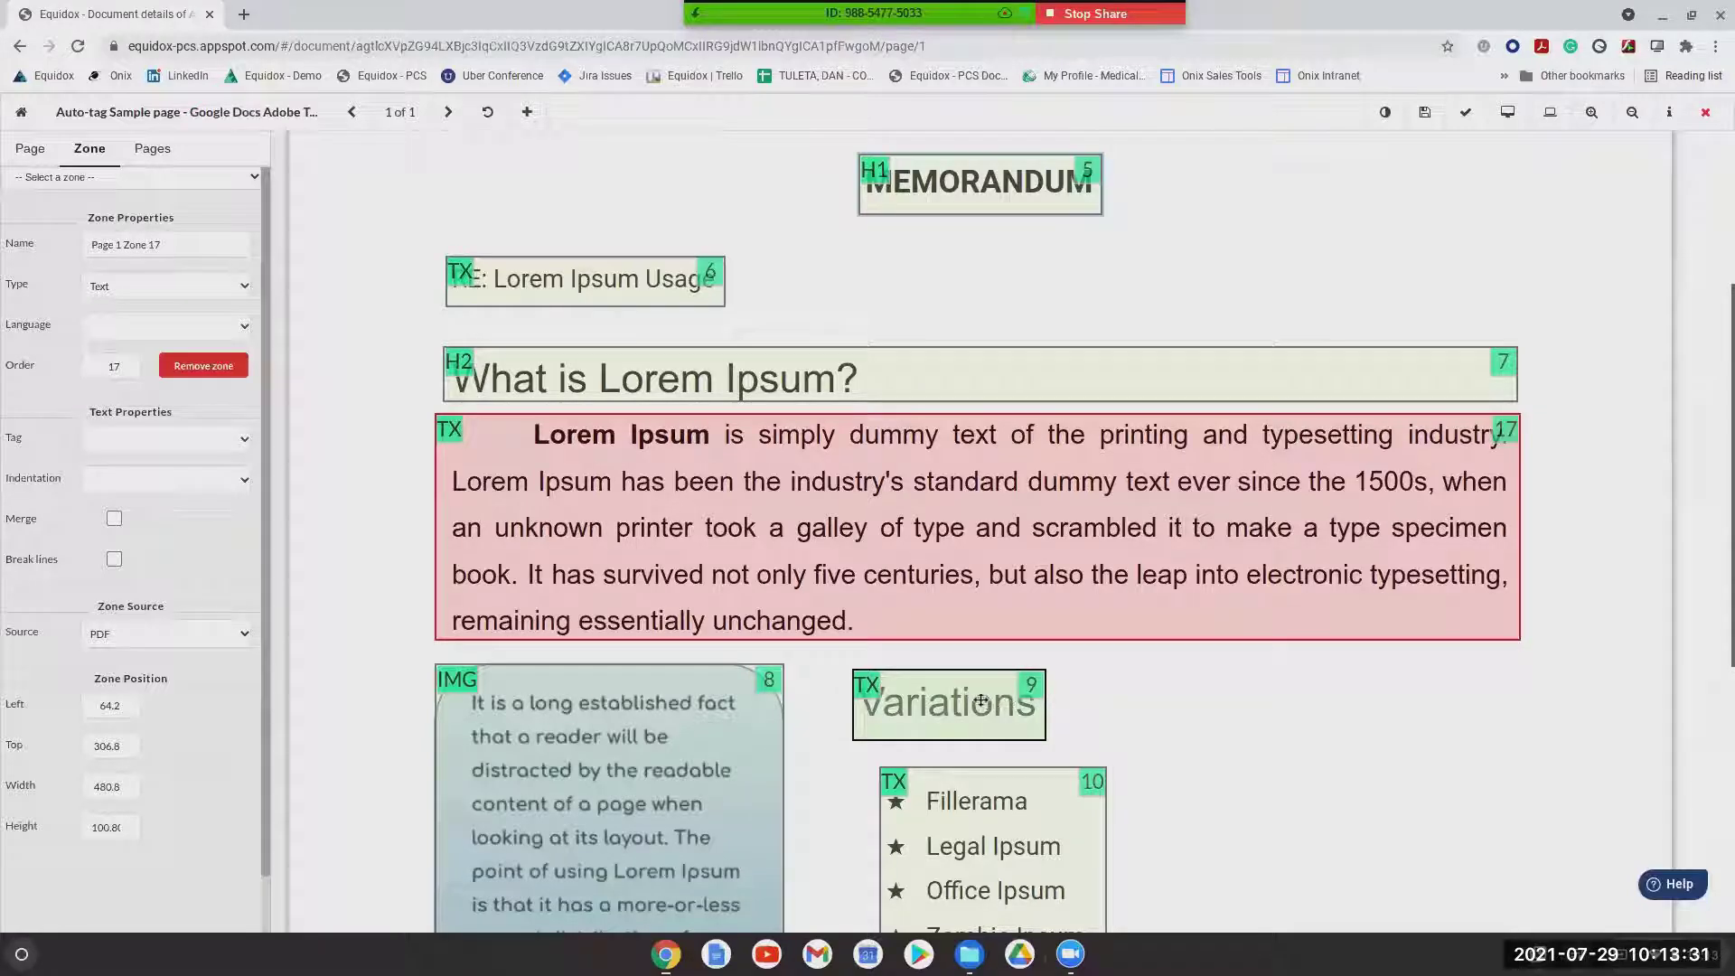
click(983, 703)
scroll(984, 705, down, 2)
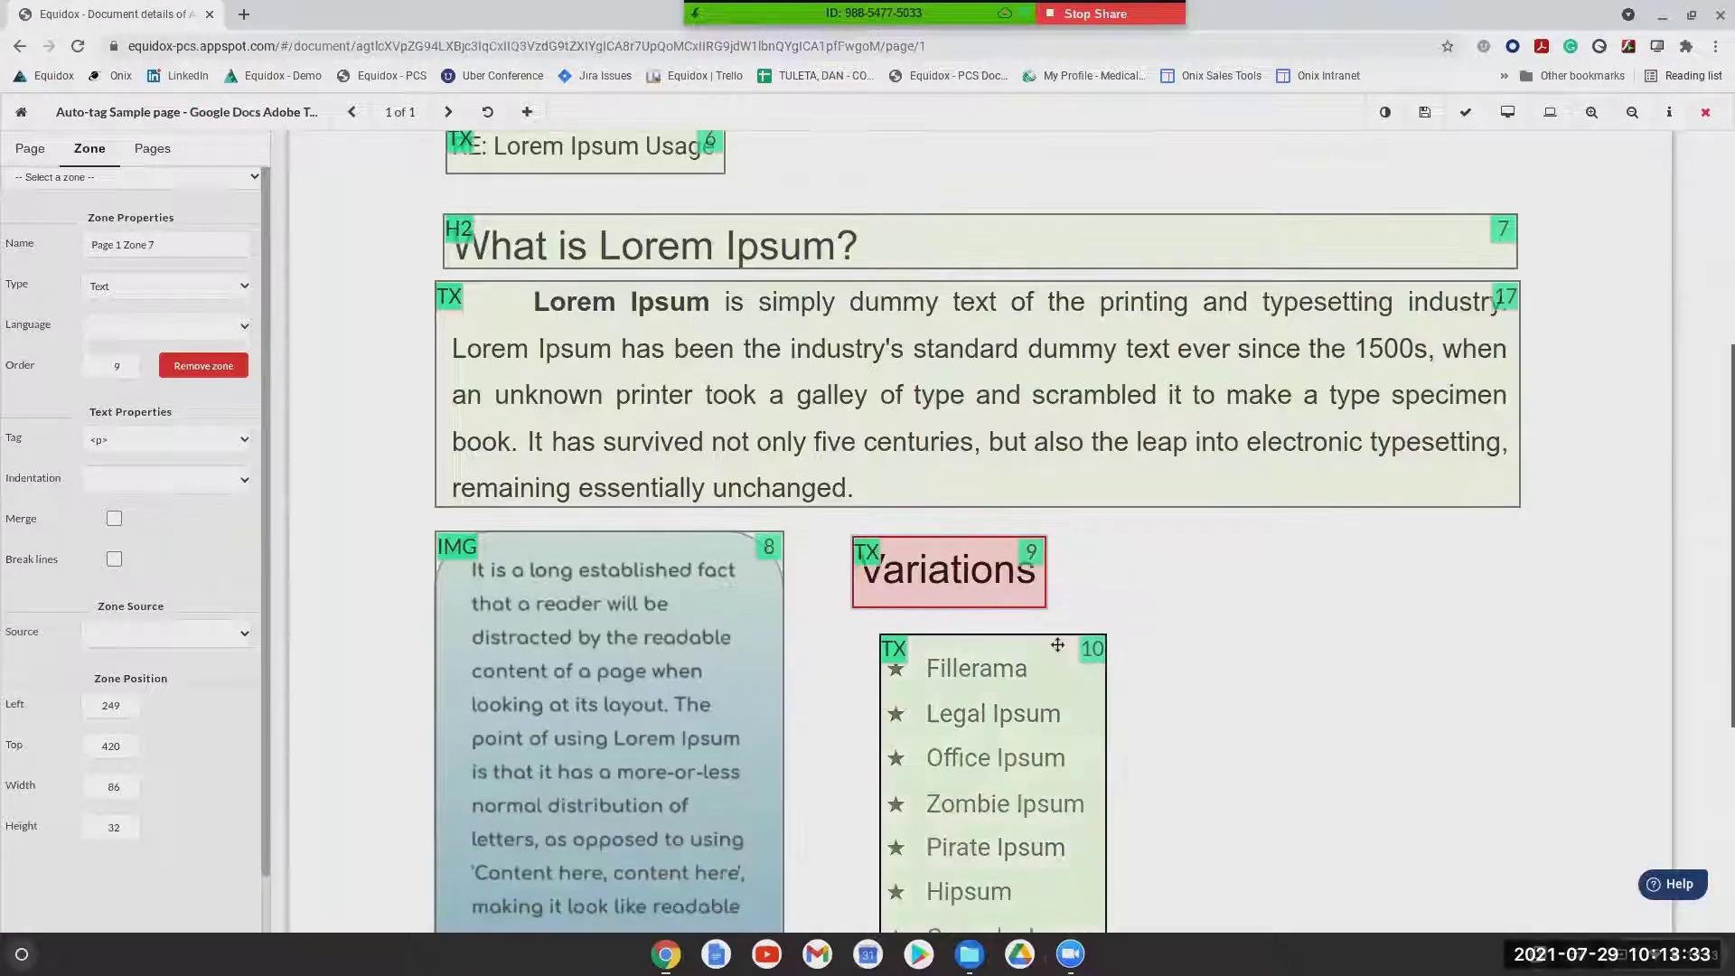
key(h)
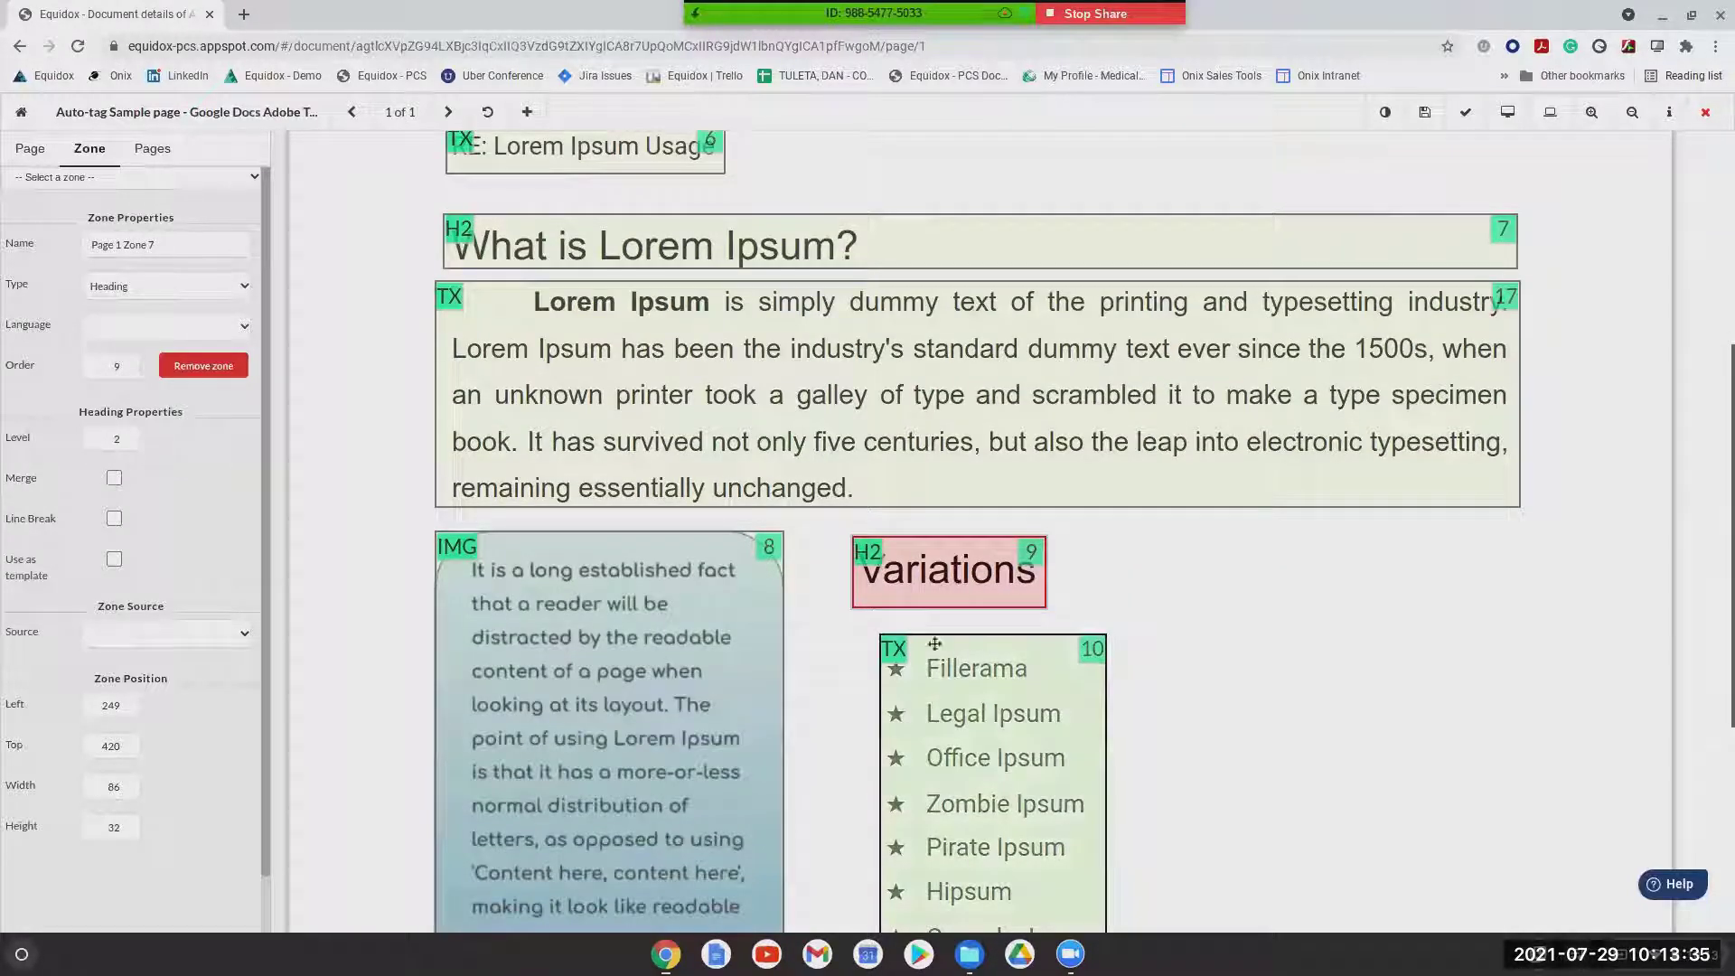
Convert the star-bulleted text zone under Variations to a list and set its list detector sensitivity to 1
scroll(1238, 701, down, 3)
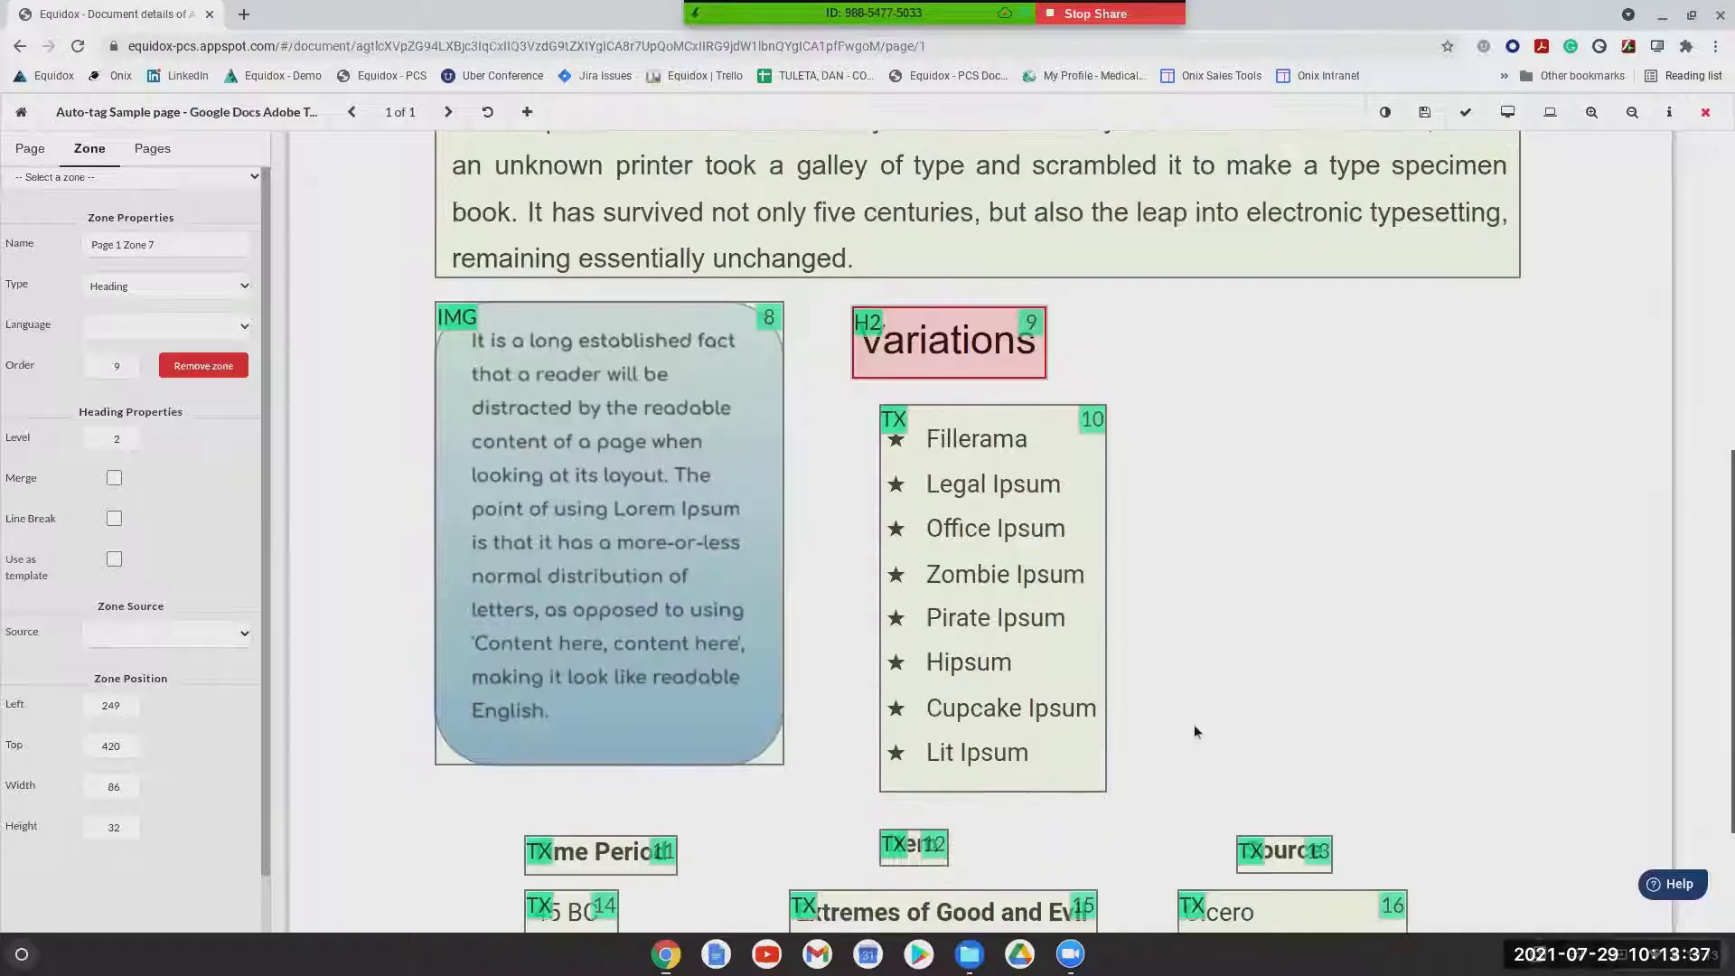
click(981, 565)
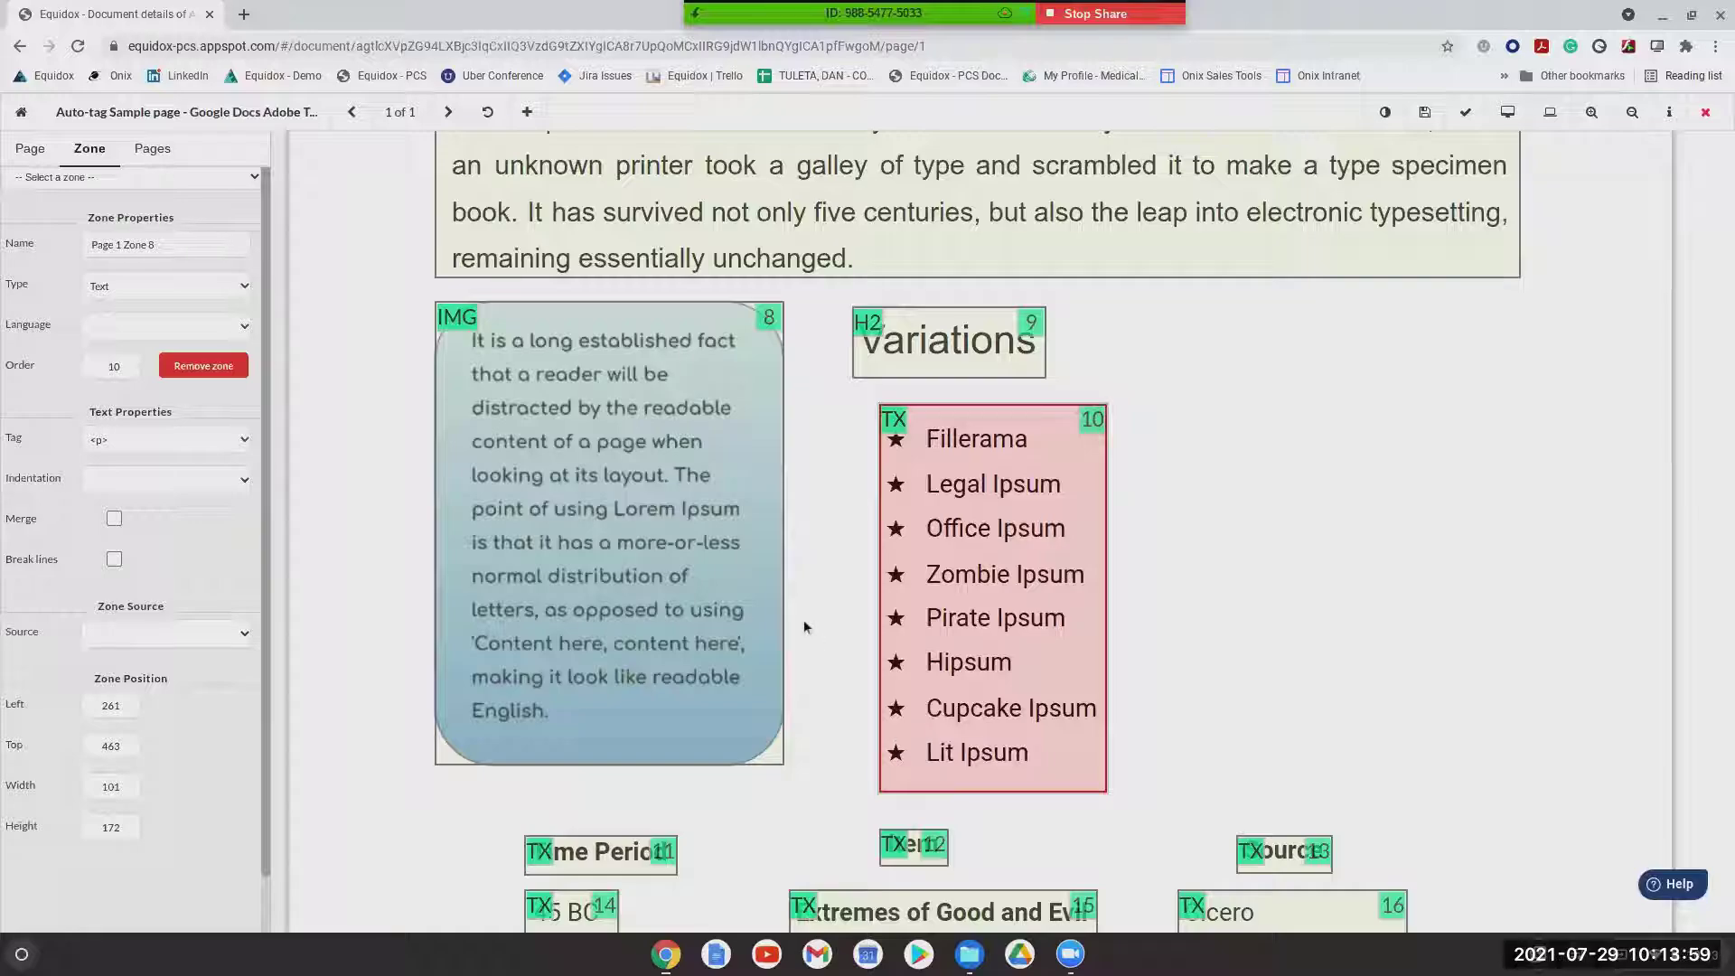
key(l)
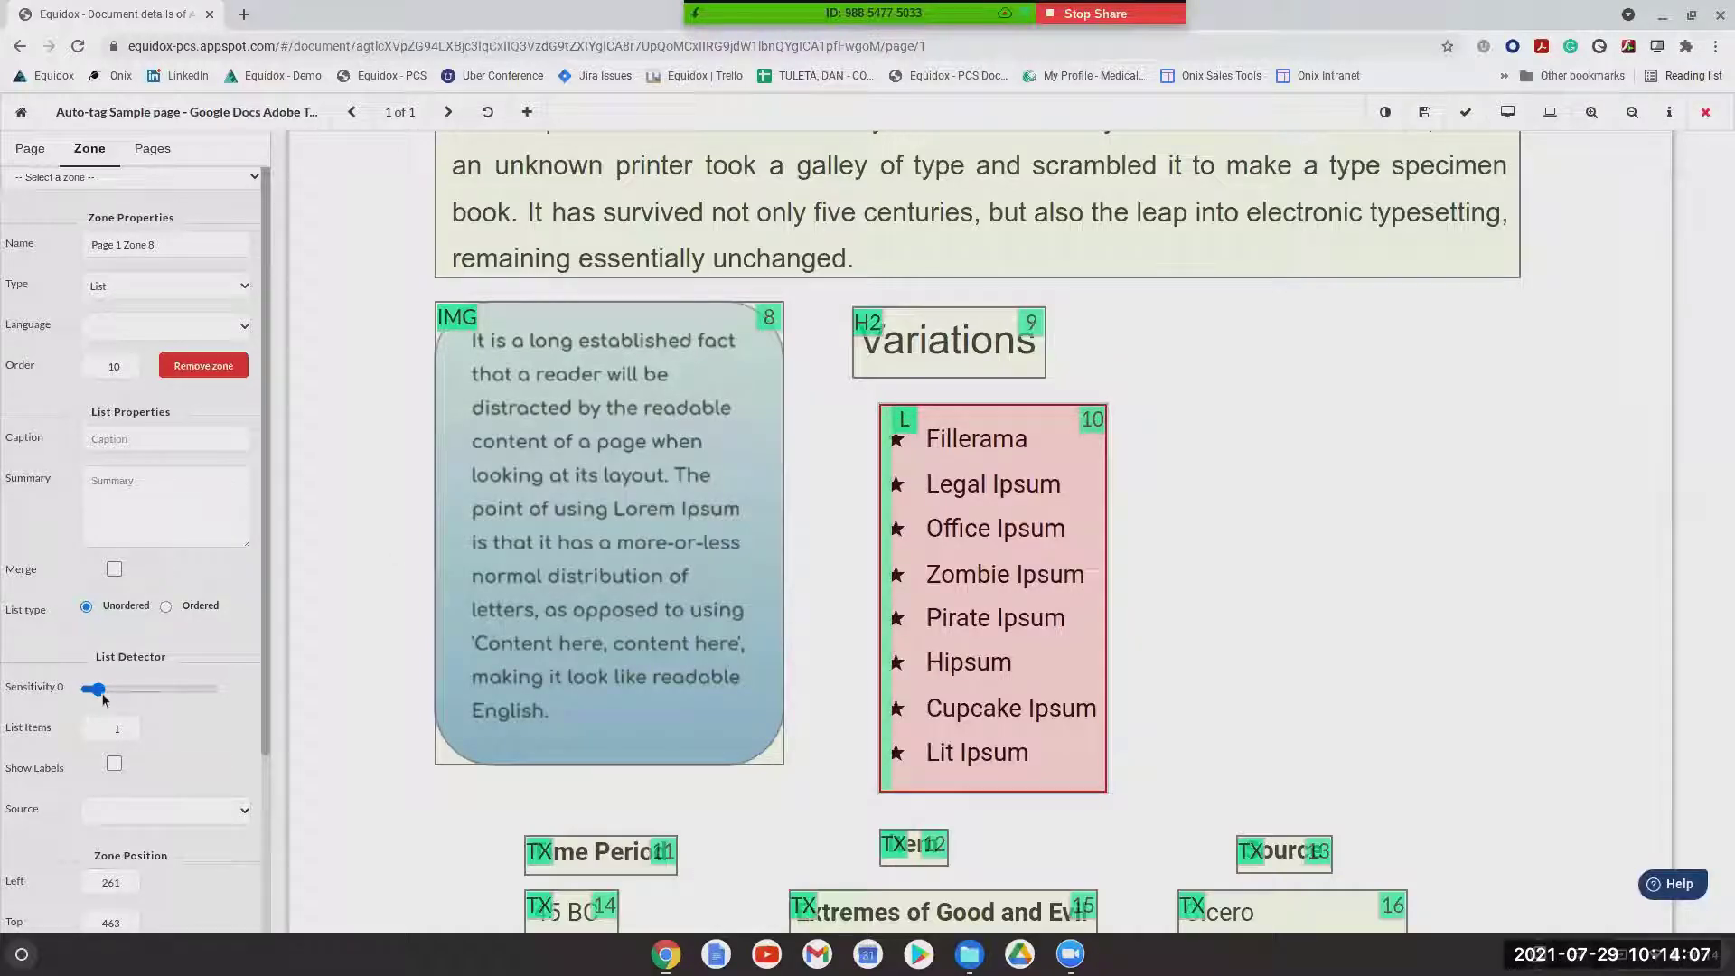
drag(97, 690, 115, 697)
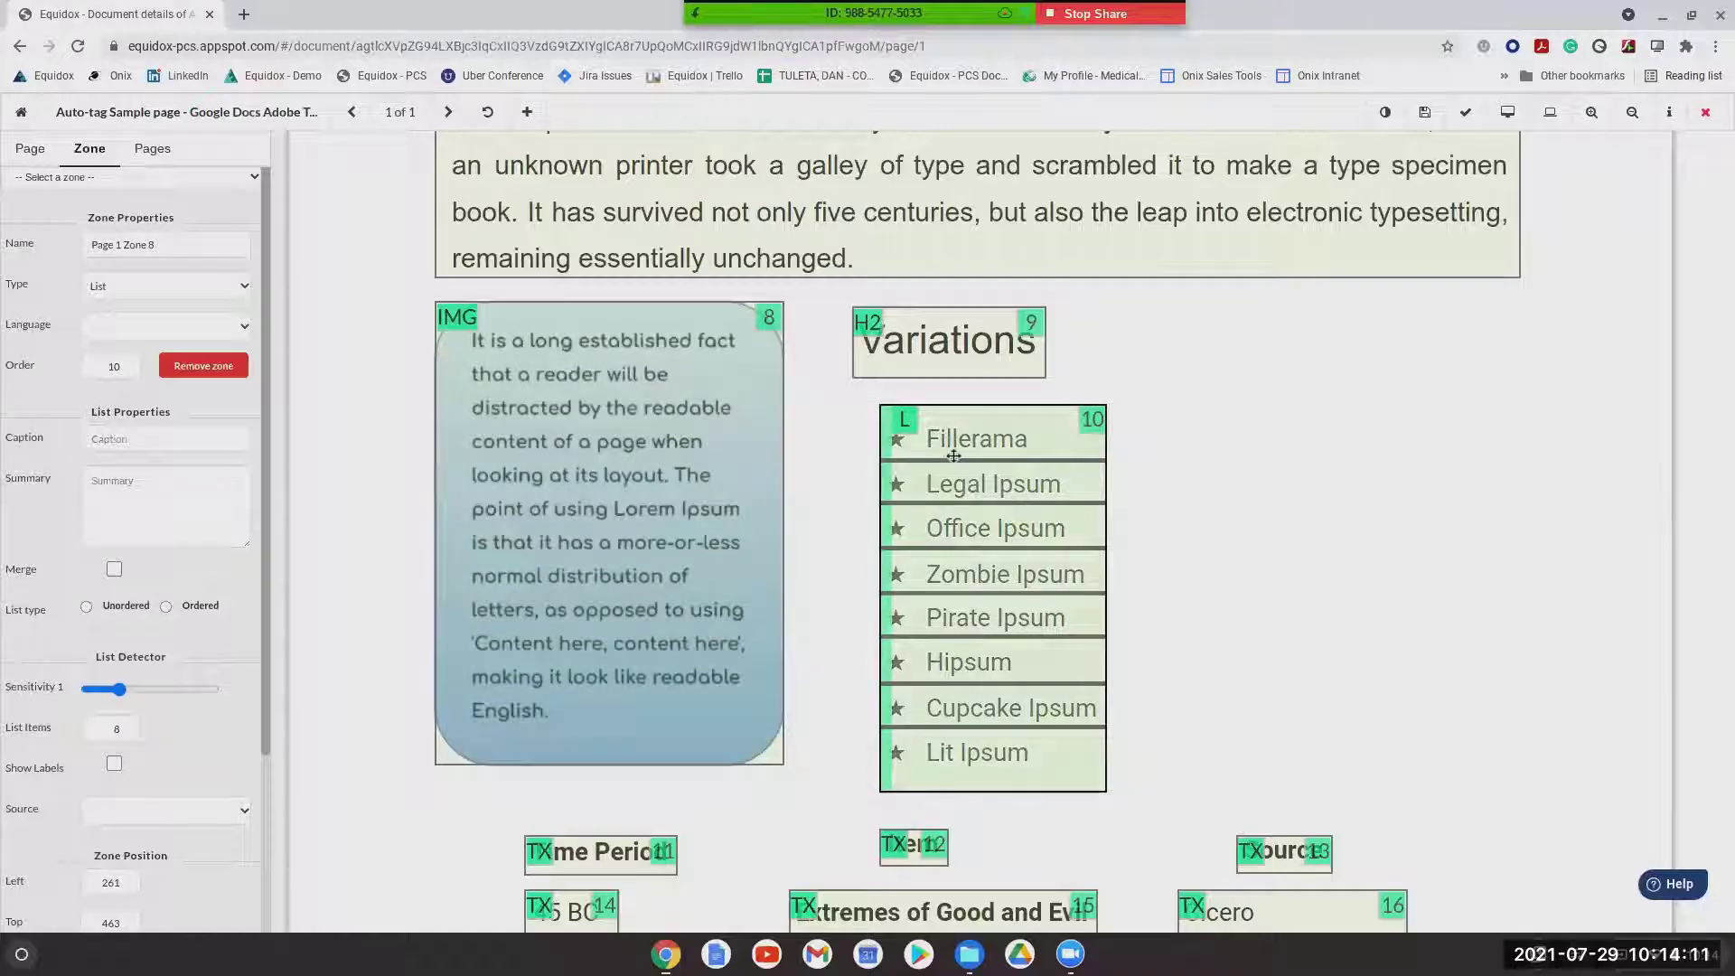
Check the individual item divisions of the Variations list down to Cupcake Ipsum
click(954, 452)
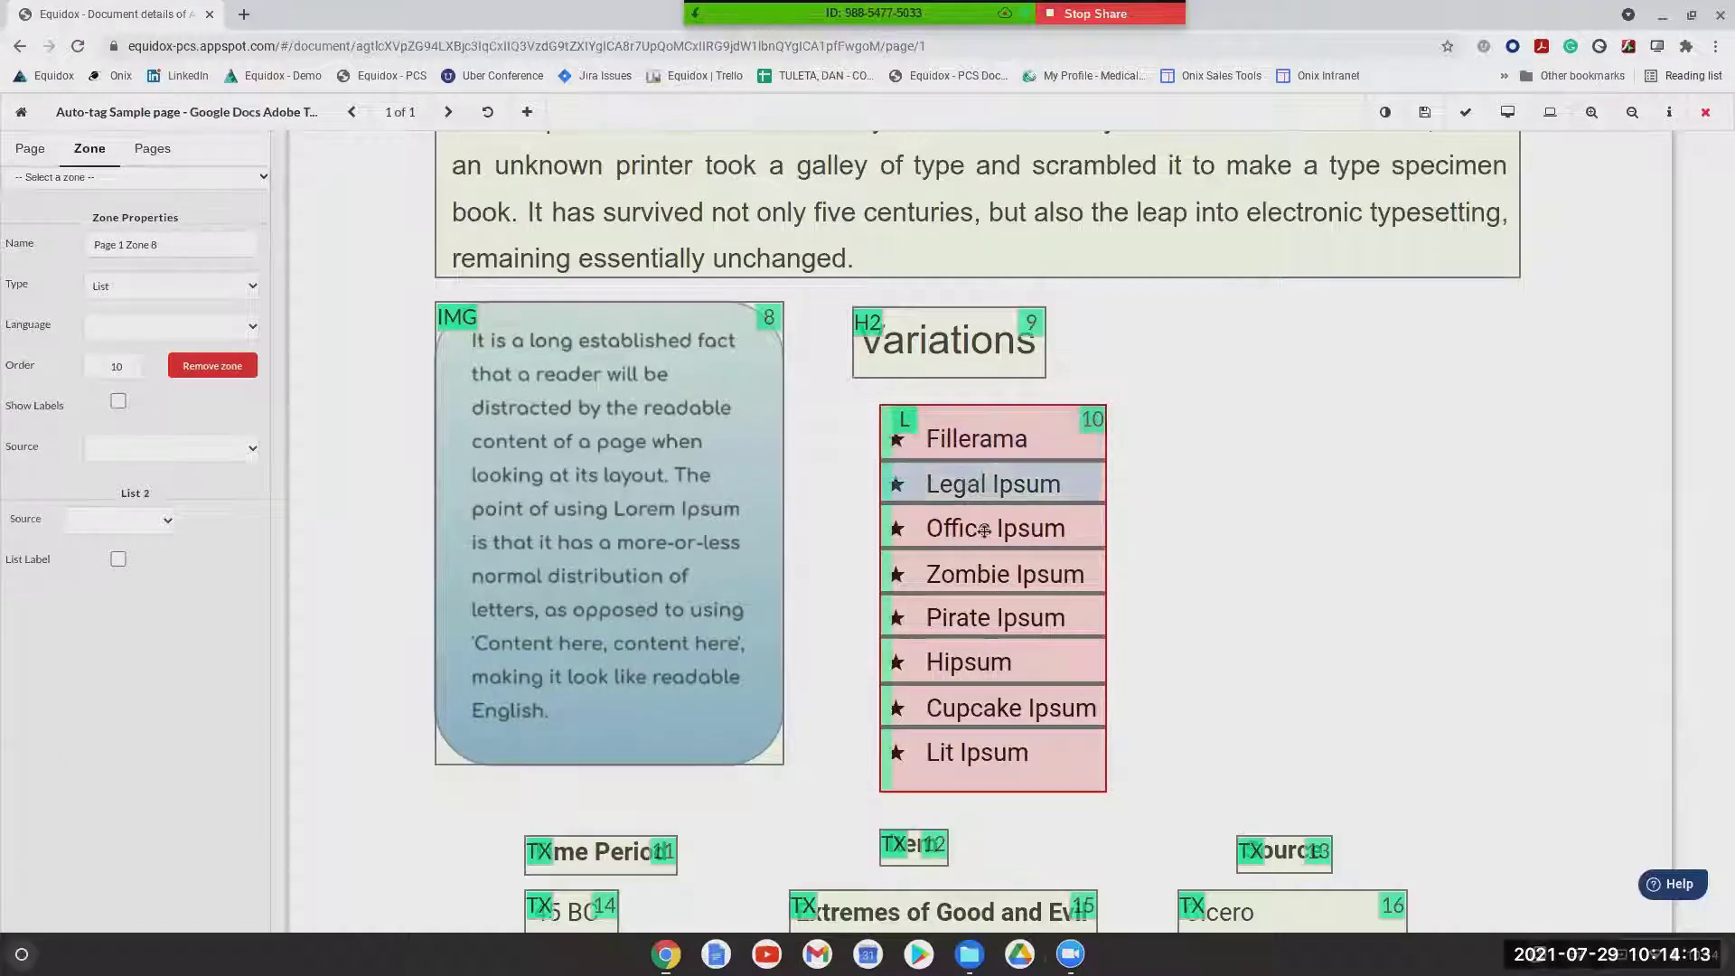
click(994, 578)
click(1000, 617)
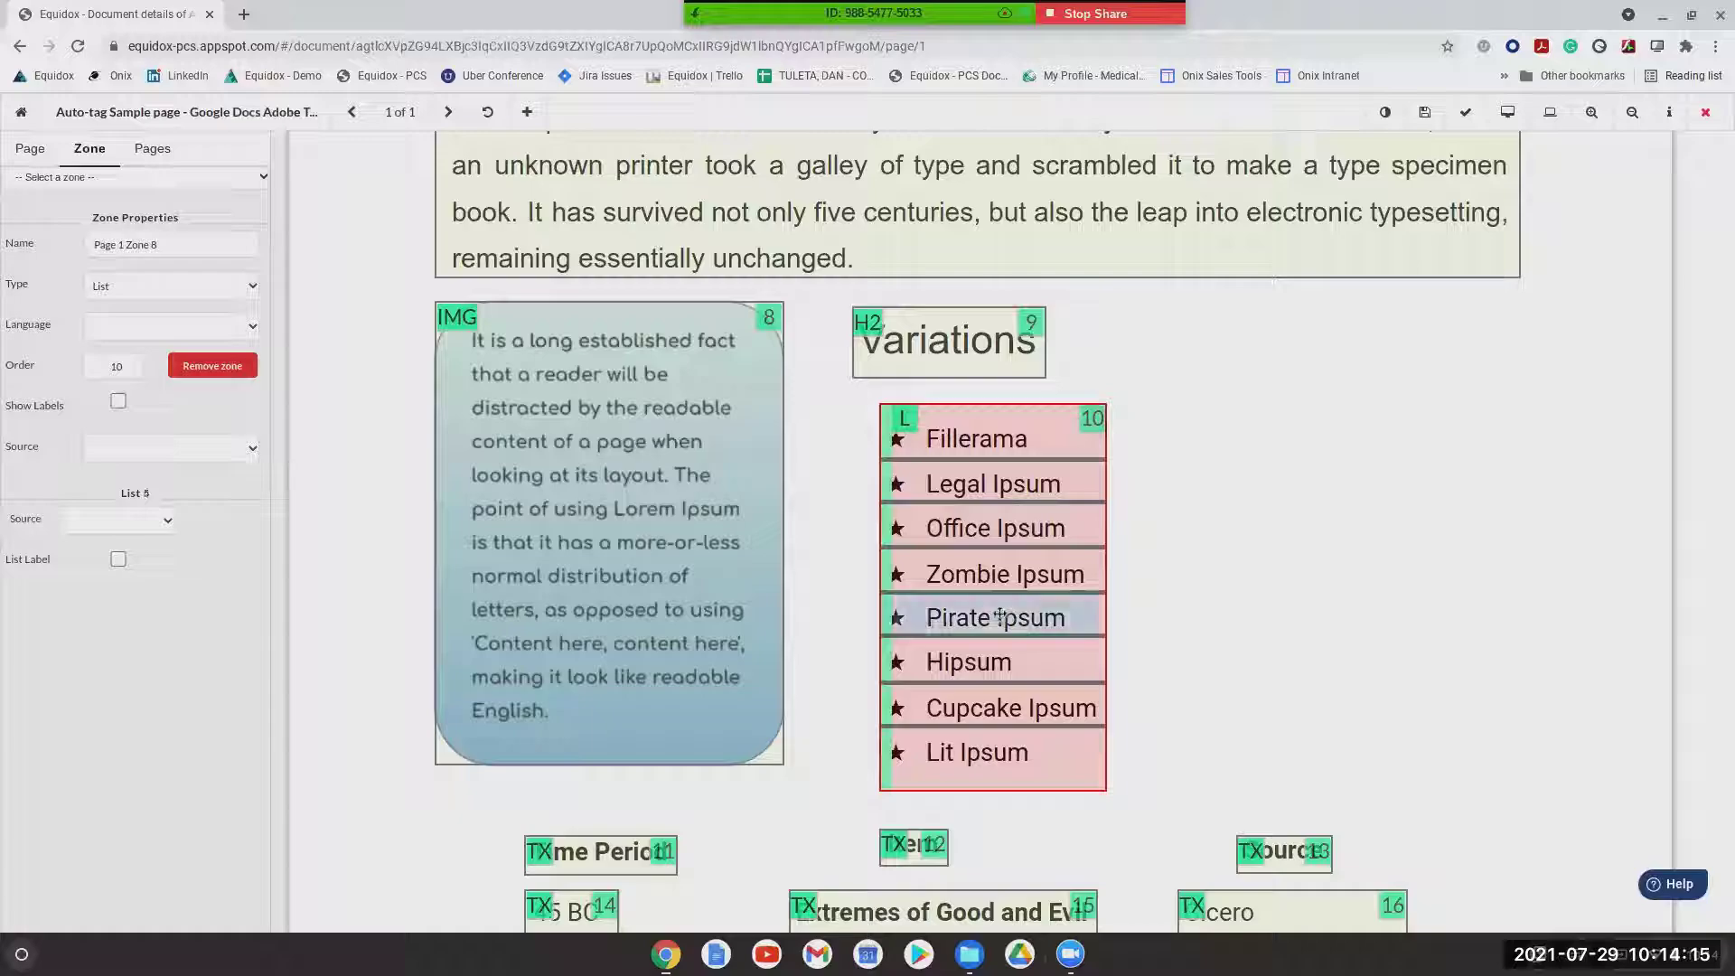
click(1005, 664)
click(1005, 710)
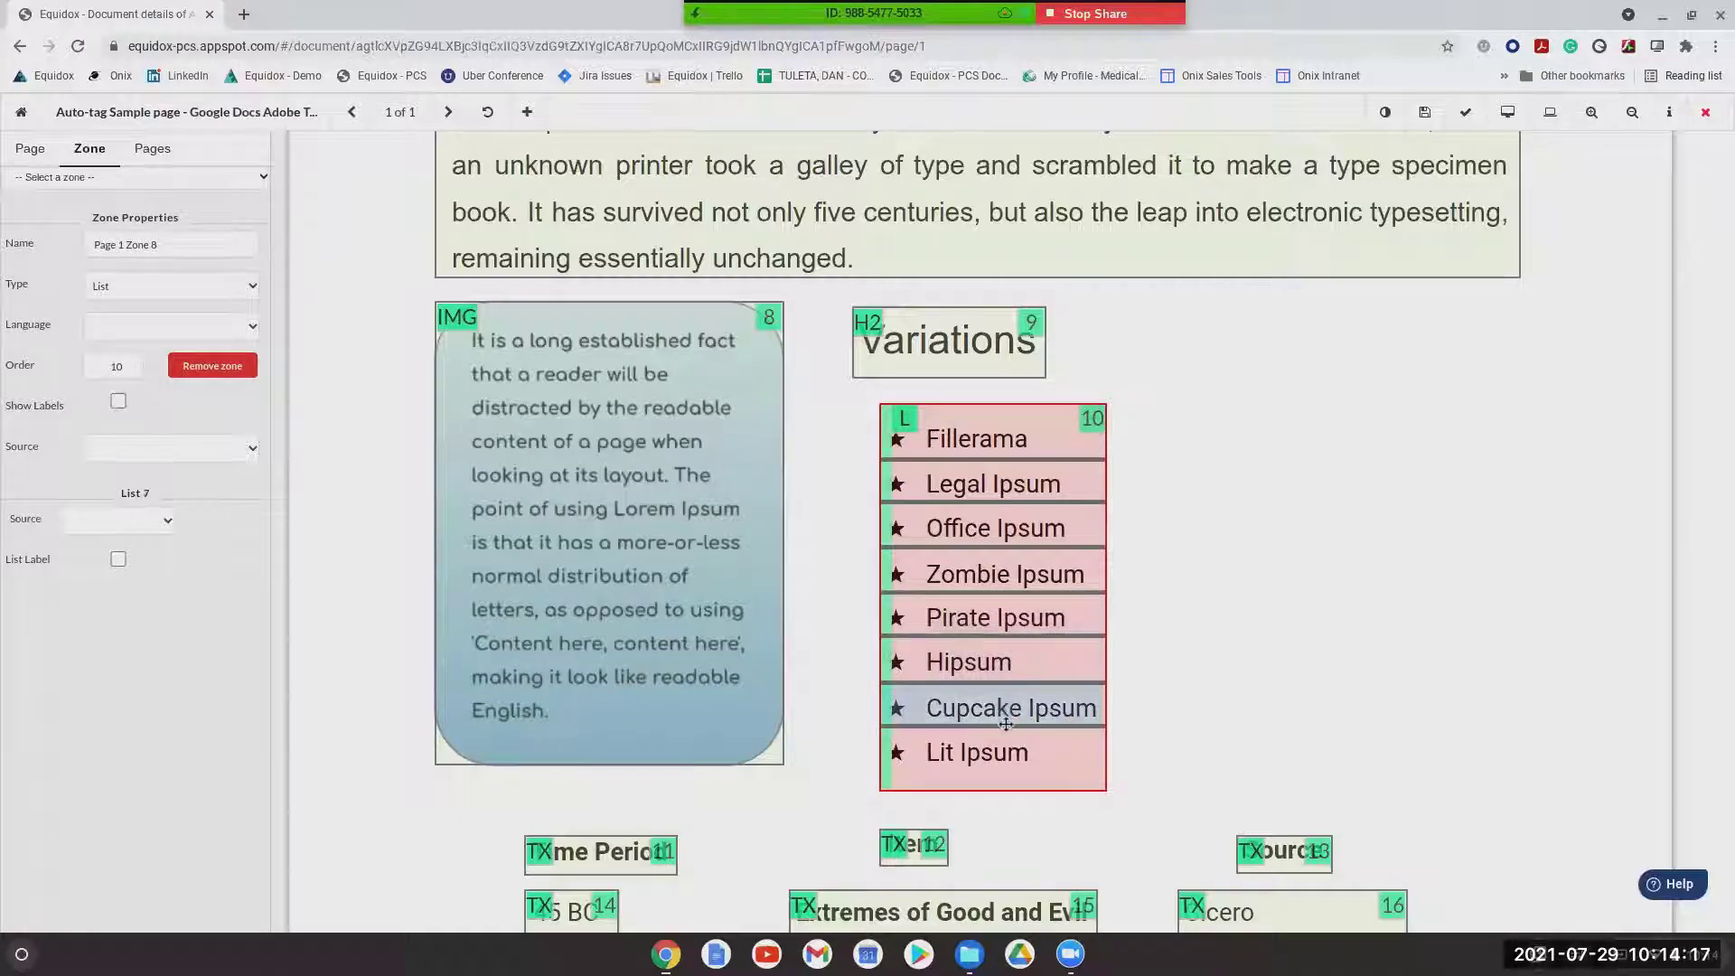
Check the Lit Ipsum item of the Variations list, and remove the text zones on the Time Period heading and its column
click(1010, 765)
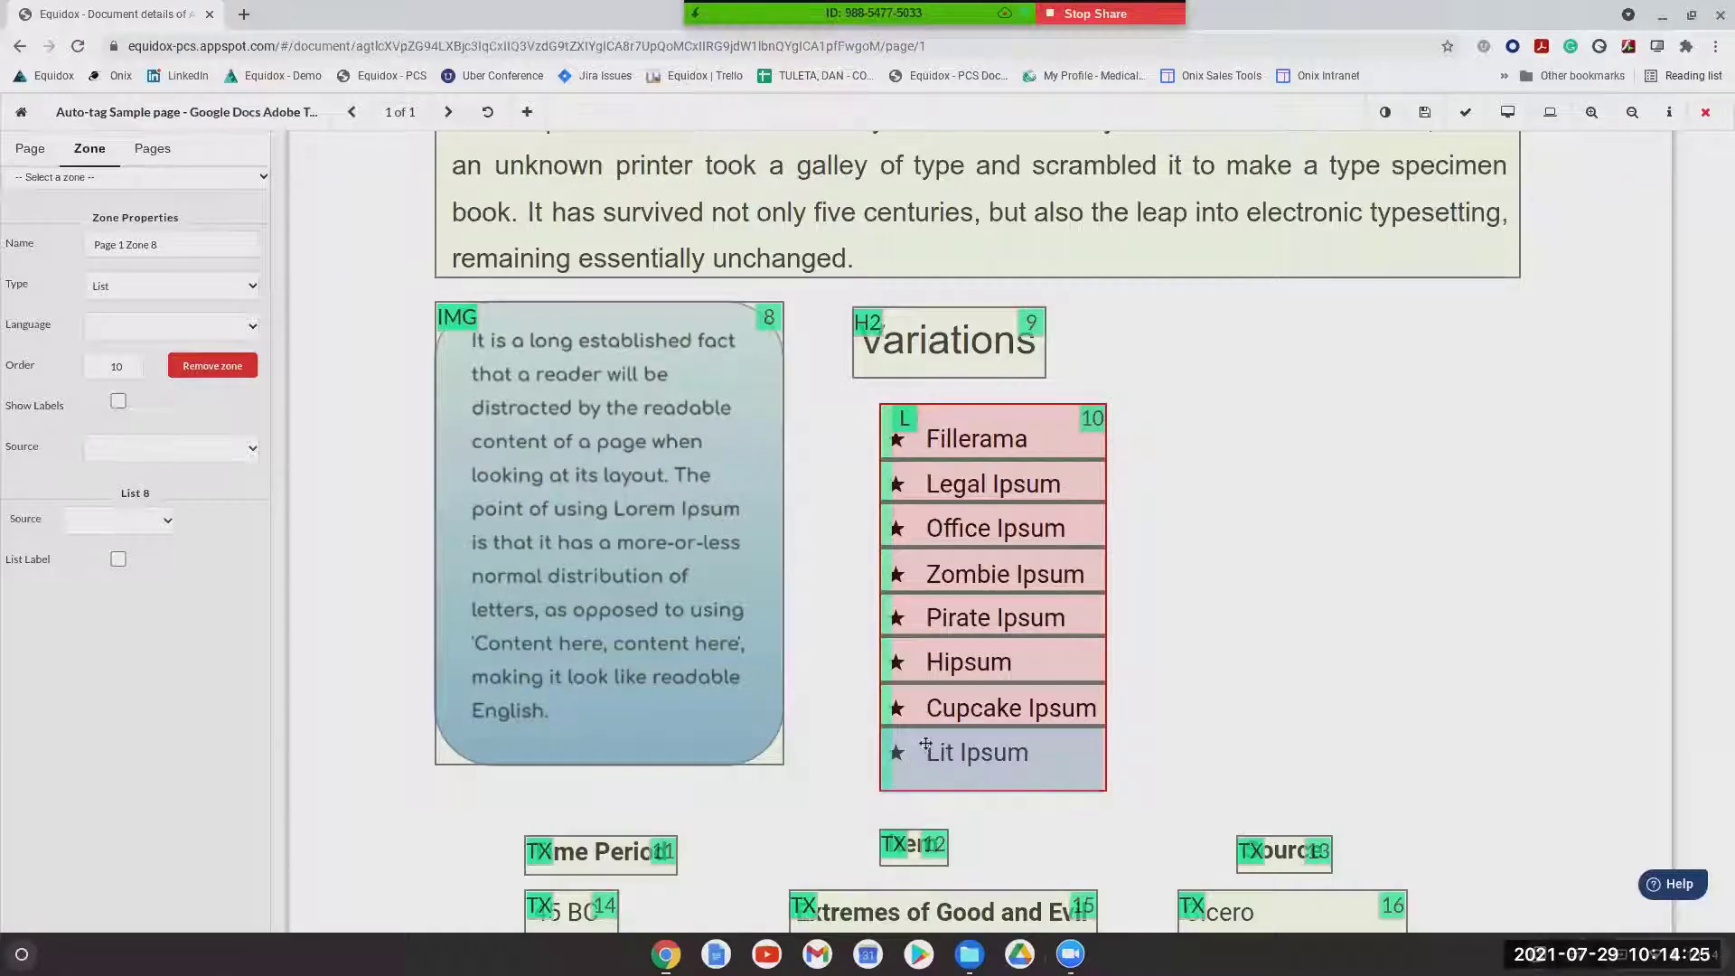
scroll(1199, 694, down, 3)
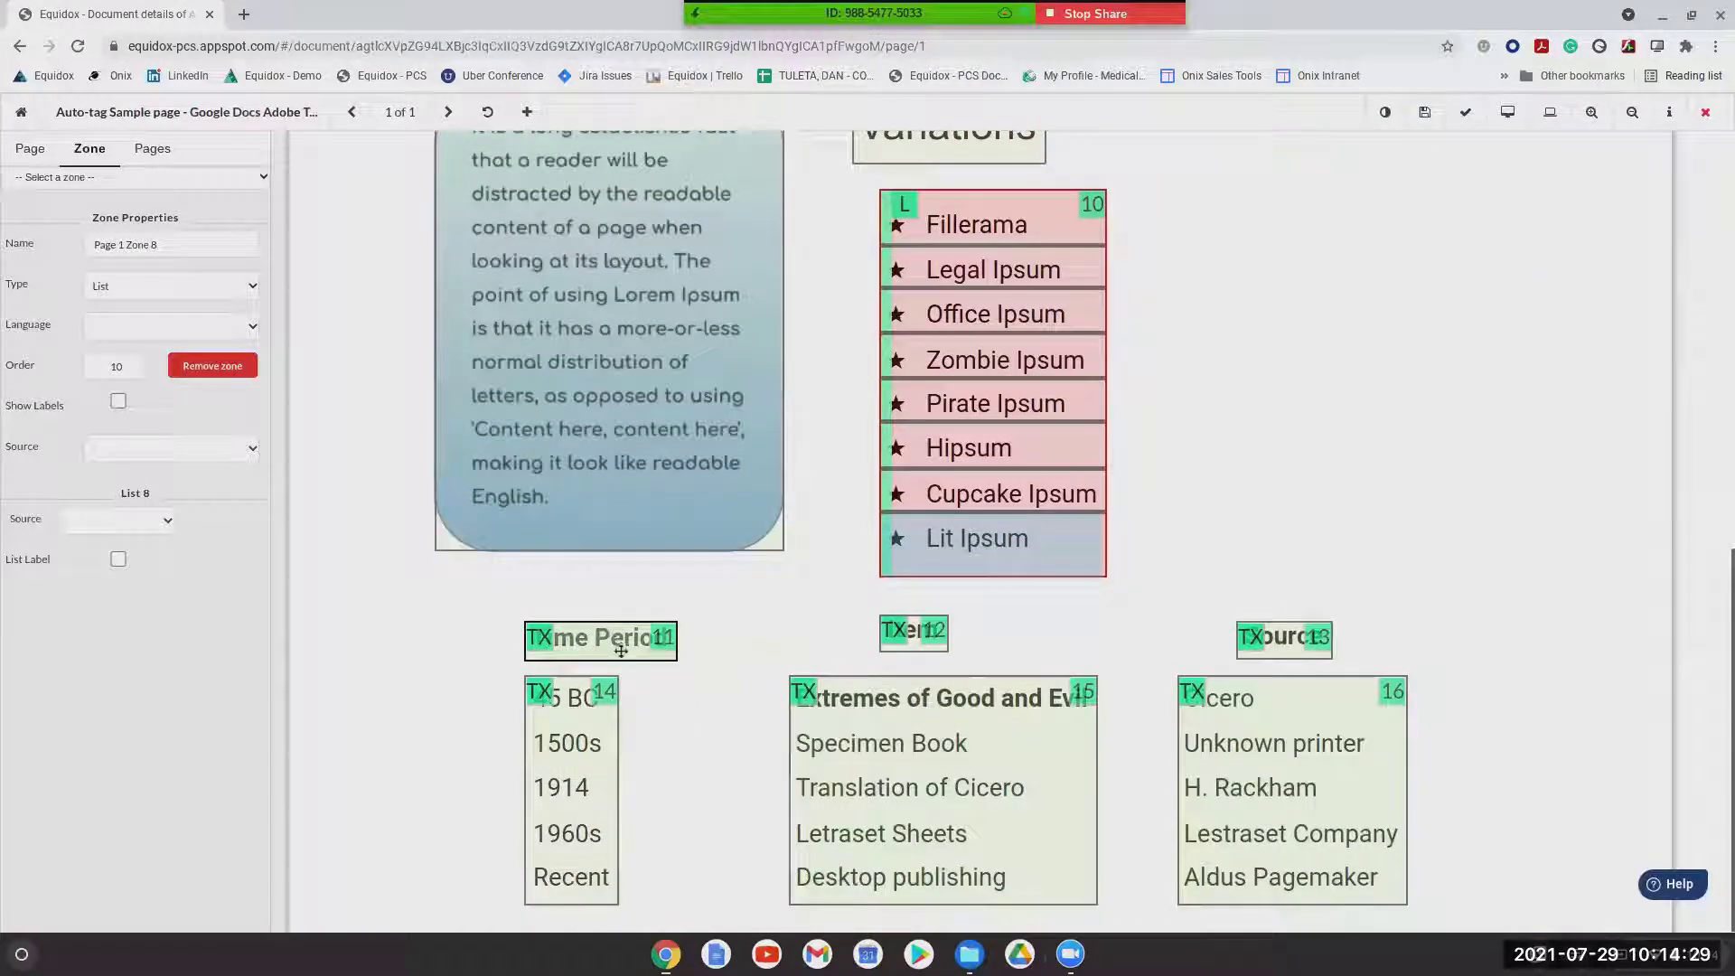
click(618, 647)
key(Delete)
click(568, 759)
key(Delete)
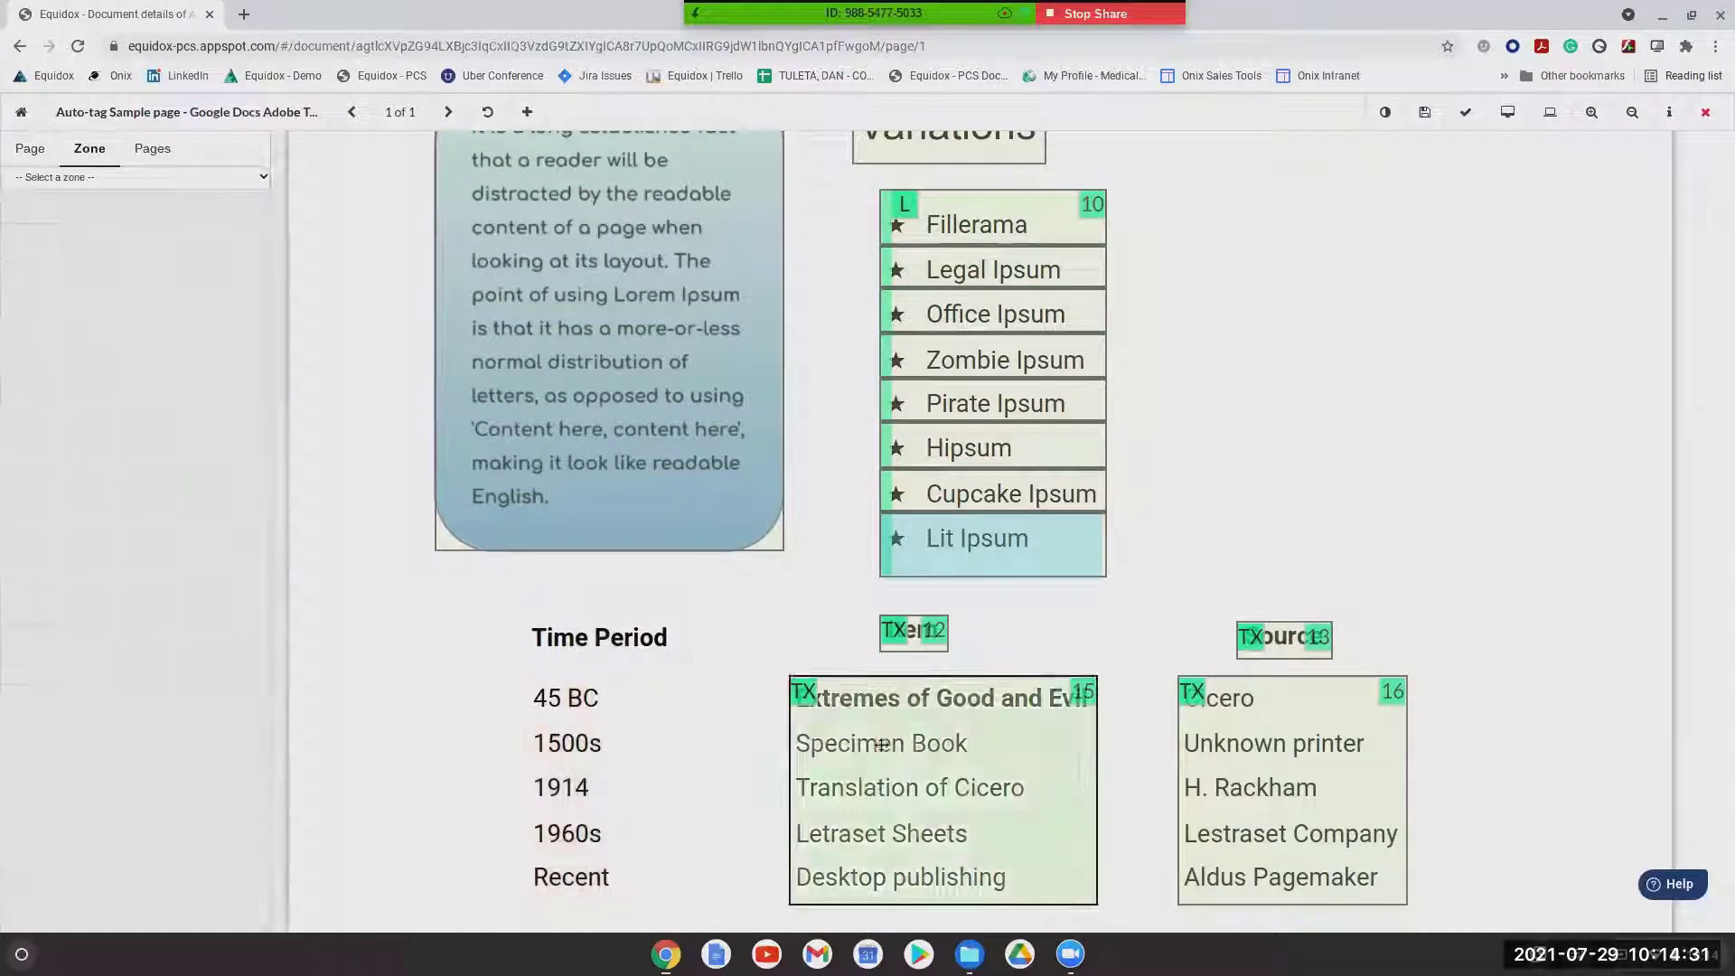
Remove the text zones on the Item and Source headings and on their columns
click(939, 777)
key(Delete)
click(912, 632)
key(Delete)
click(1286, 639)
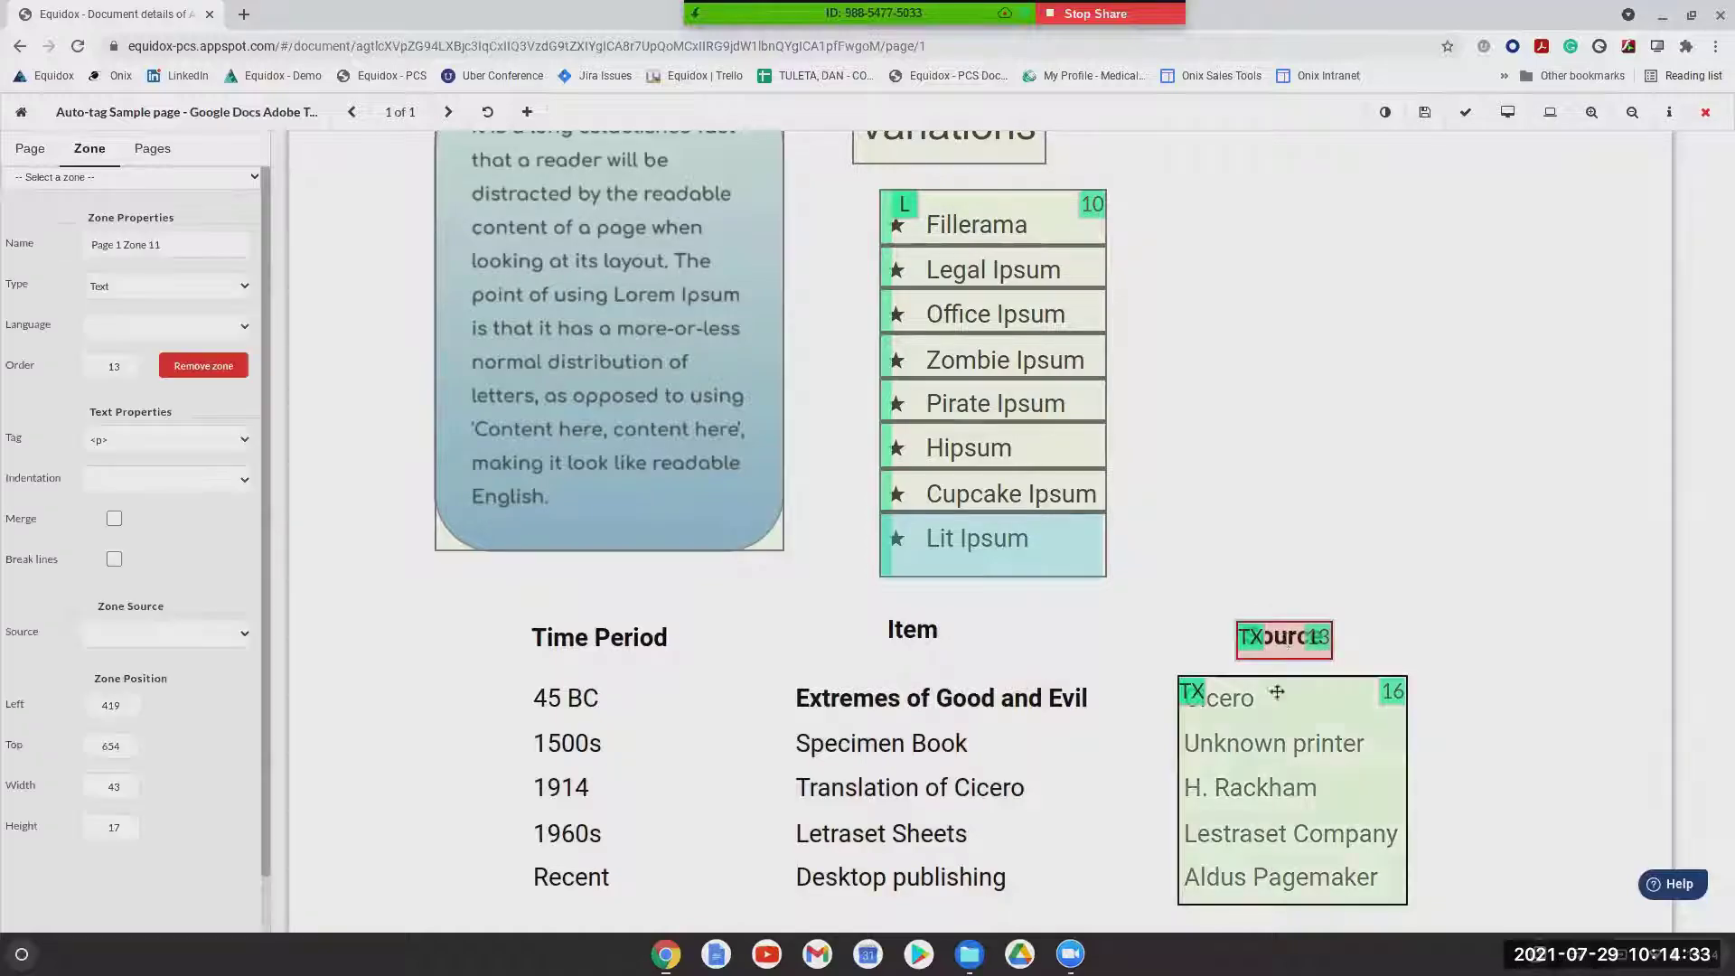
key(Delete)
click(1278, 767)
key(Delete)
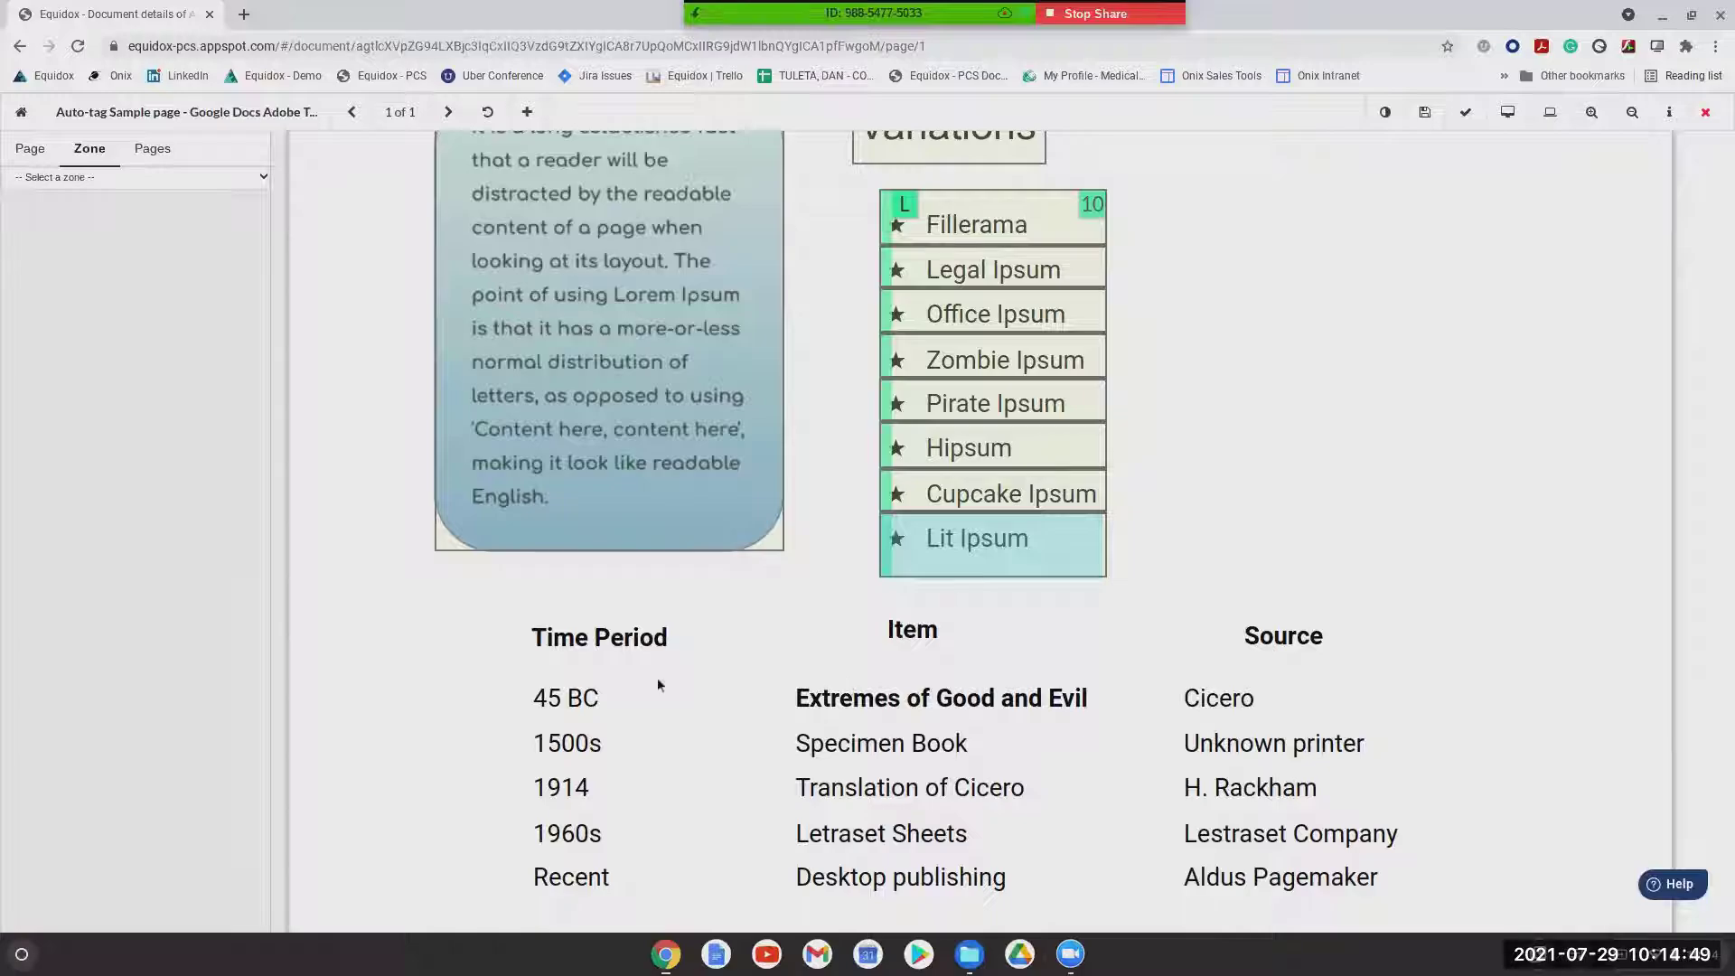
Draw a zone about 415.2 by 133.6 around the whole Time Period, Item and Source grid and make it a table
mouse_move(510, 614)
mouse_down()
mouse_move(719, 691)
mouse_move(1433, 886)
mouse_move(1449, 907)
mouse_up()
drag(1347, 872, 1296, 912)
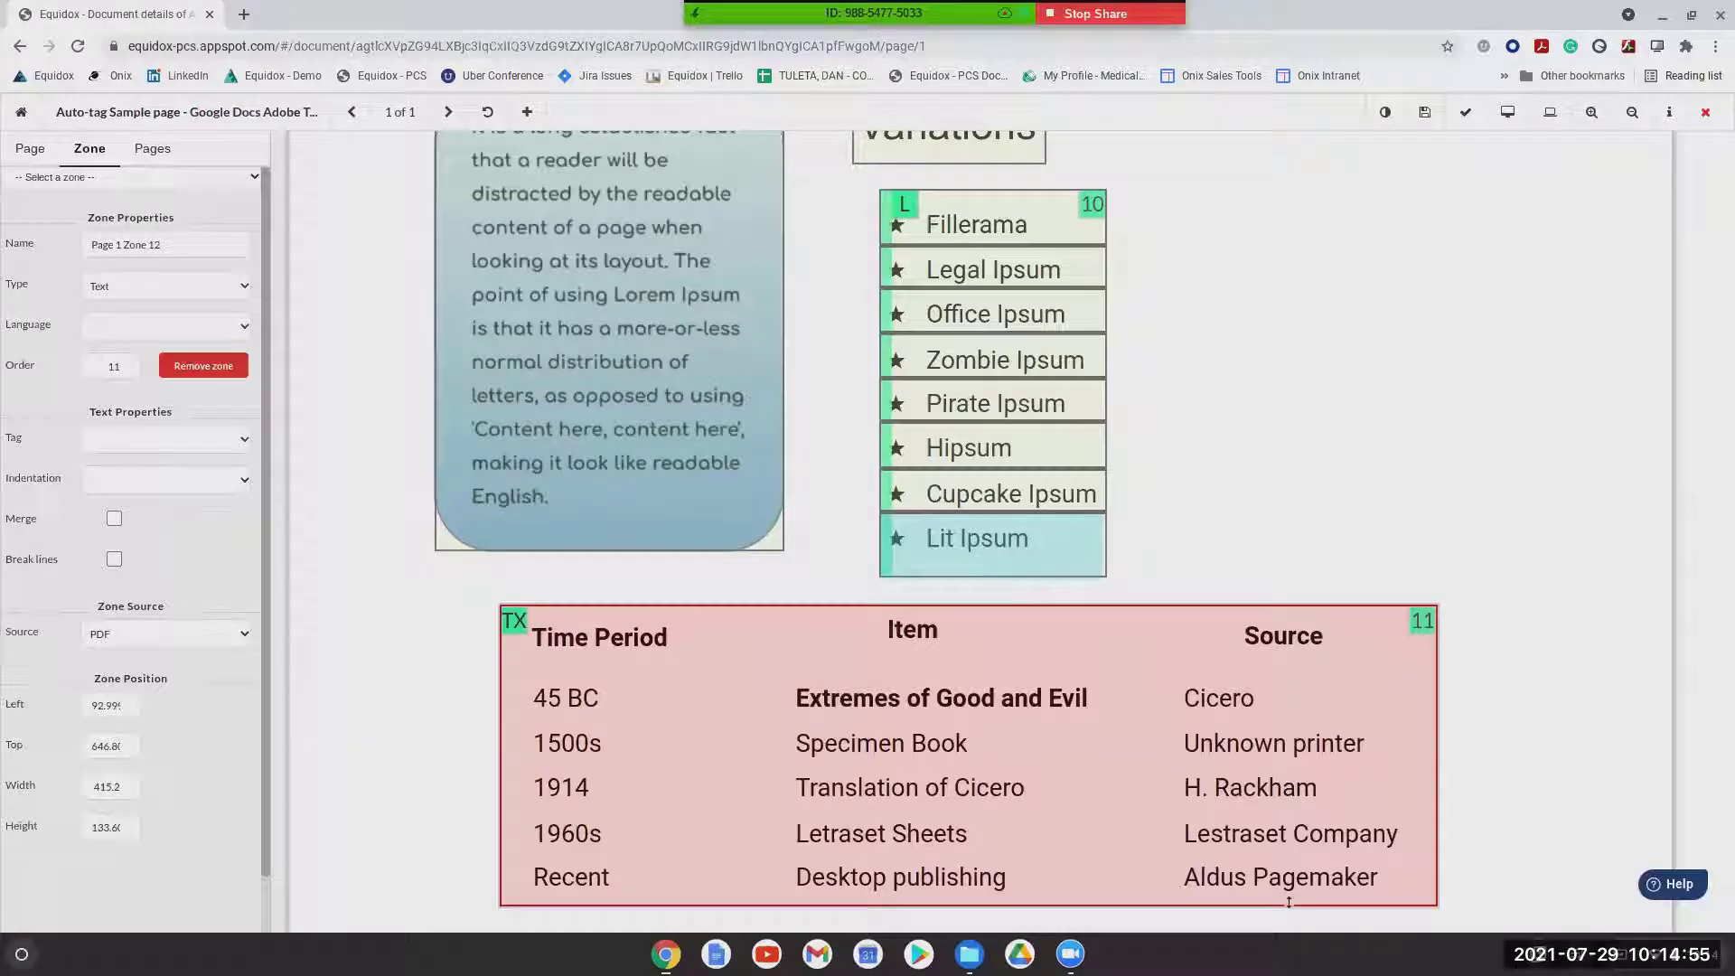
key(b)
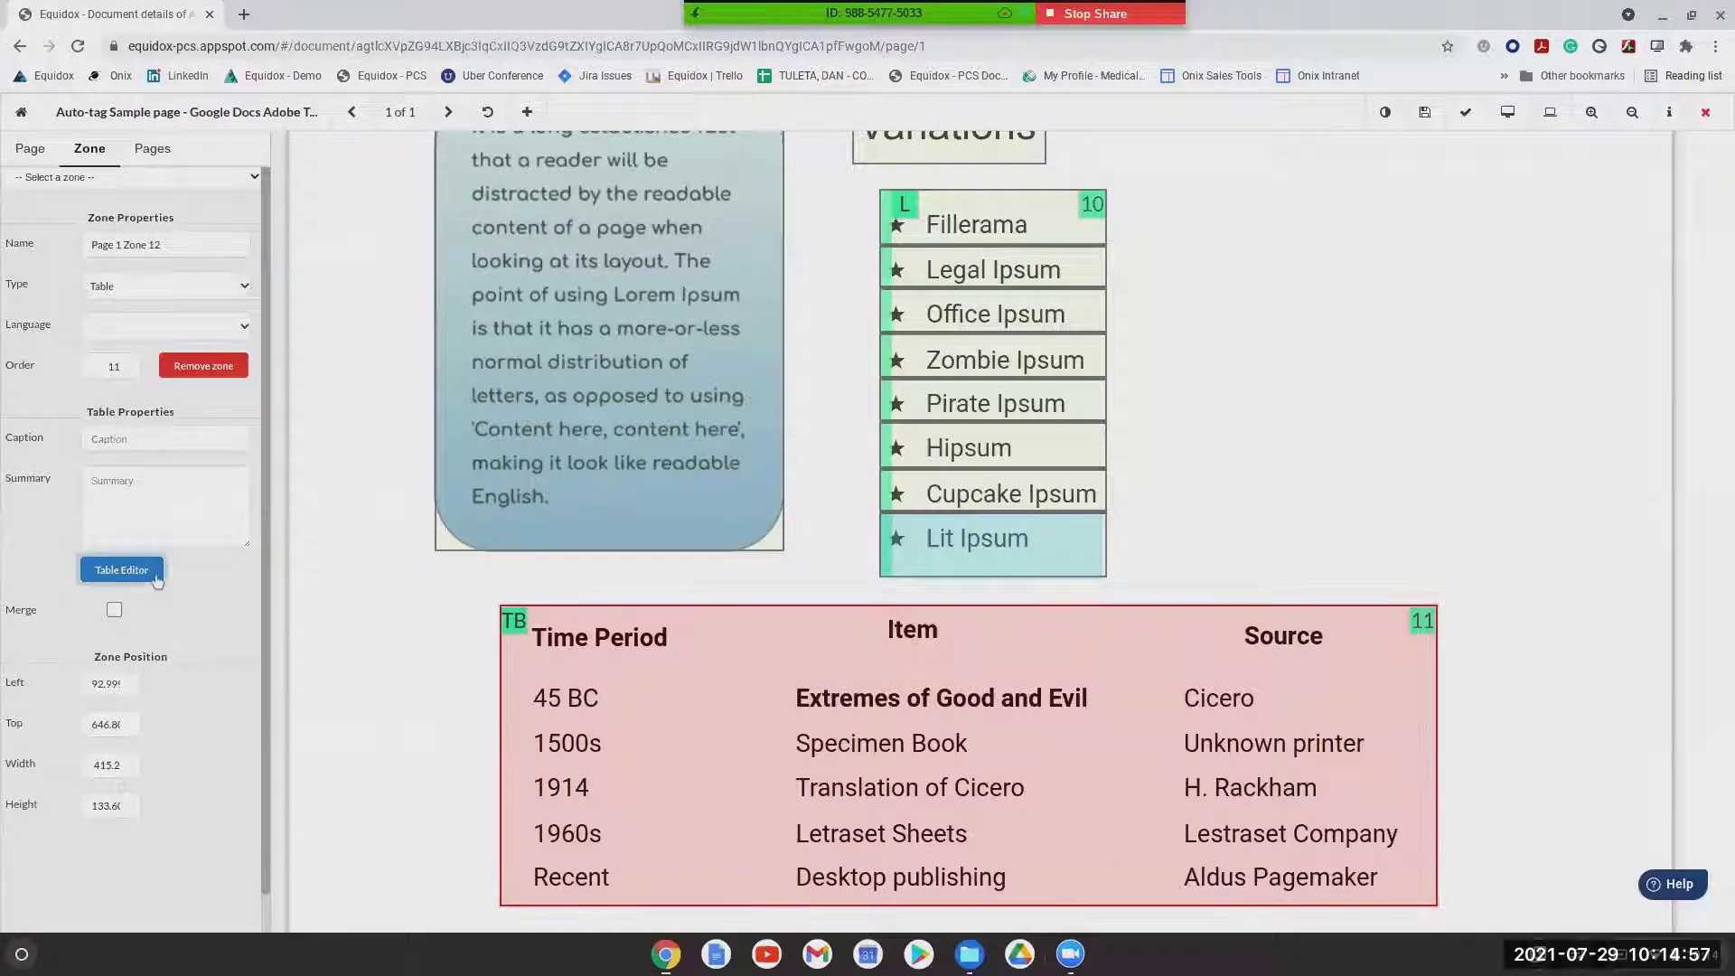
Open the table zone in the Table Editor and set the table detector to 2 for columns and 3 for rows
double_click(854, 786)
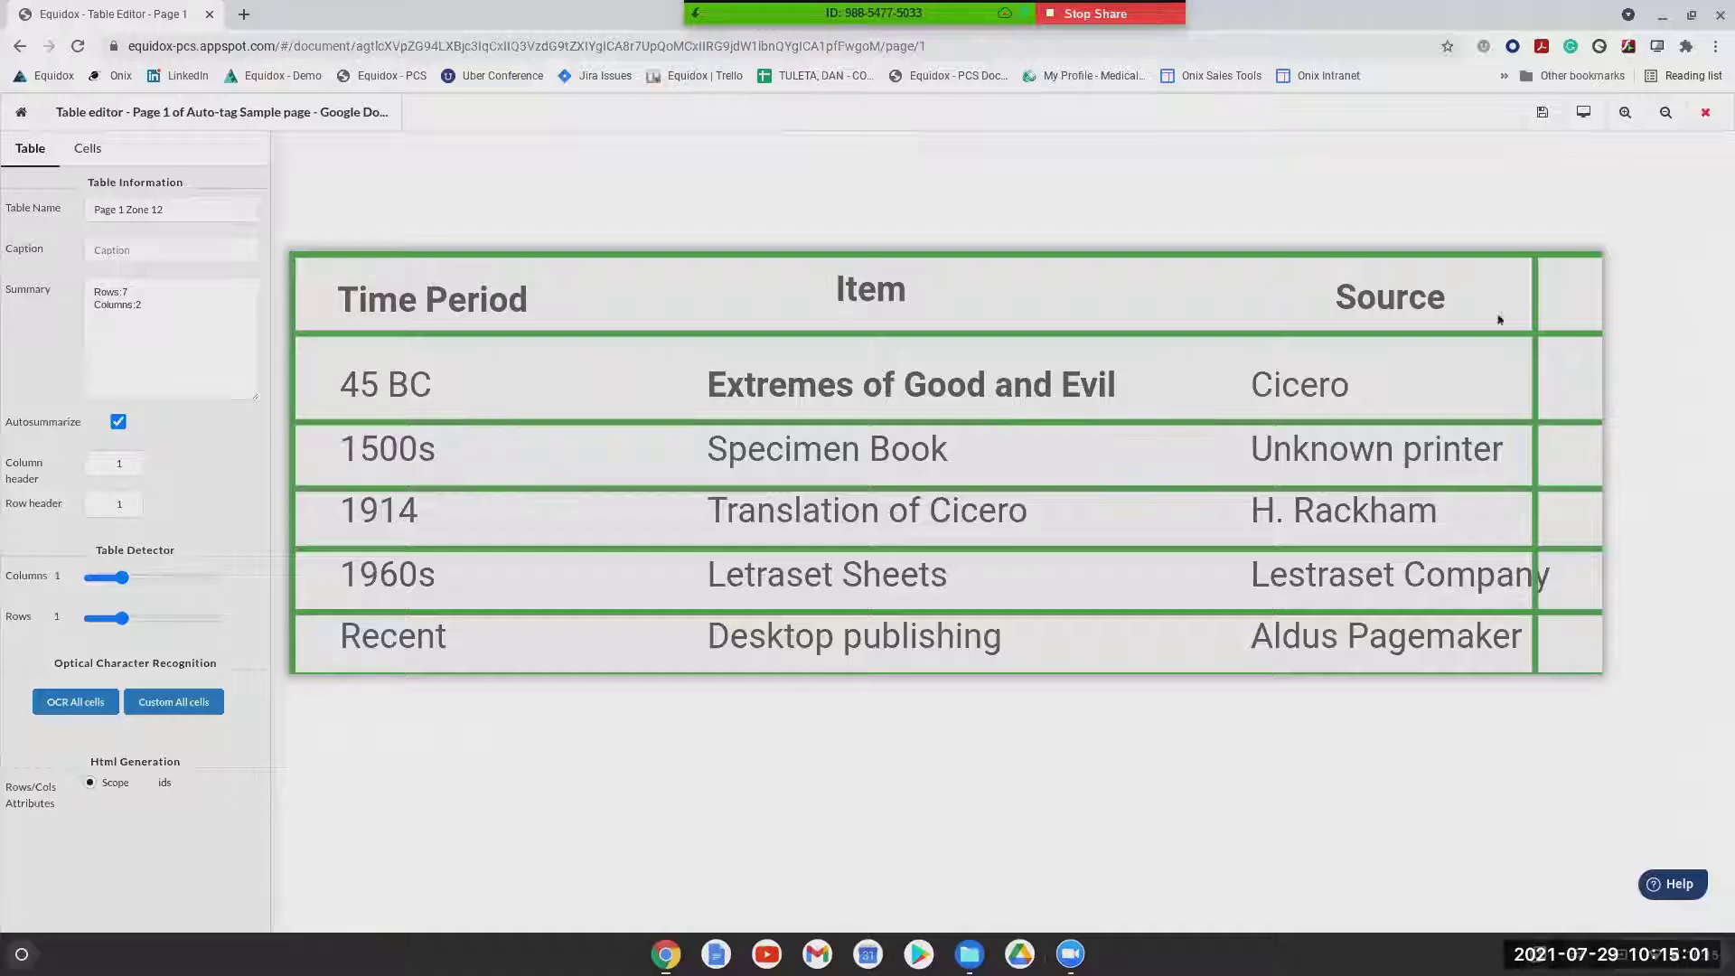
drag(1534, 300, 1149, 303)
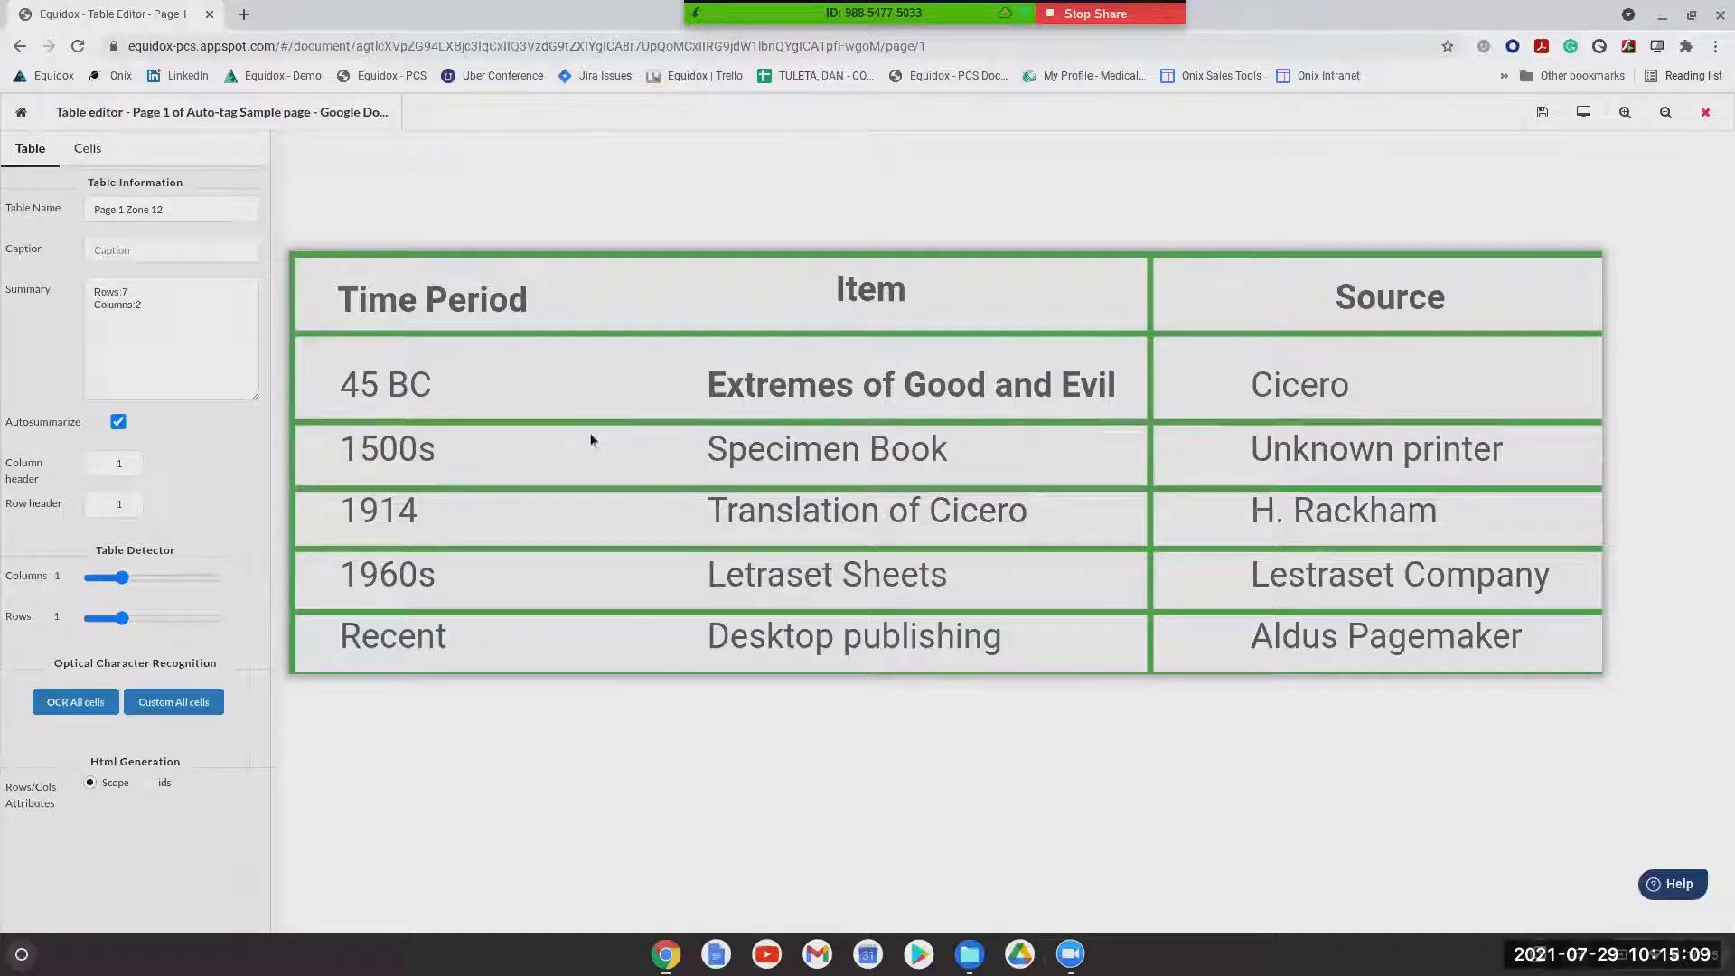
click(142, 585)
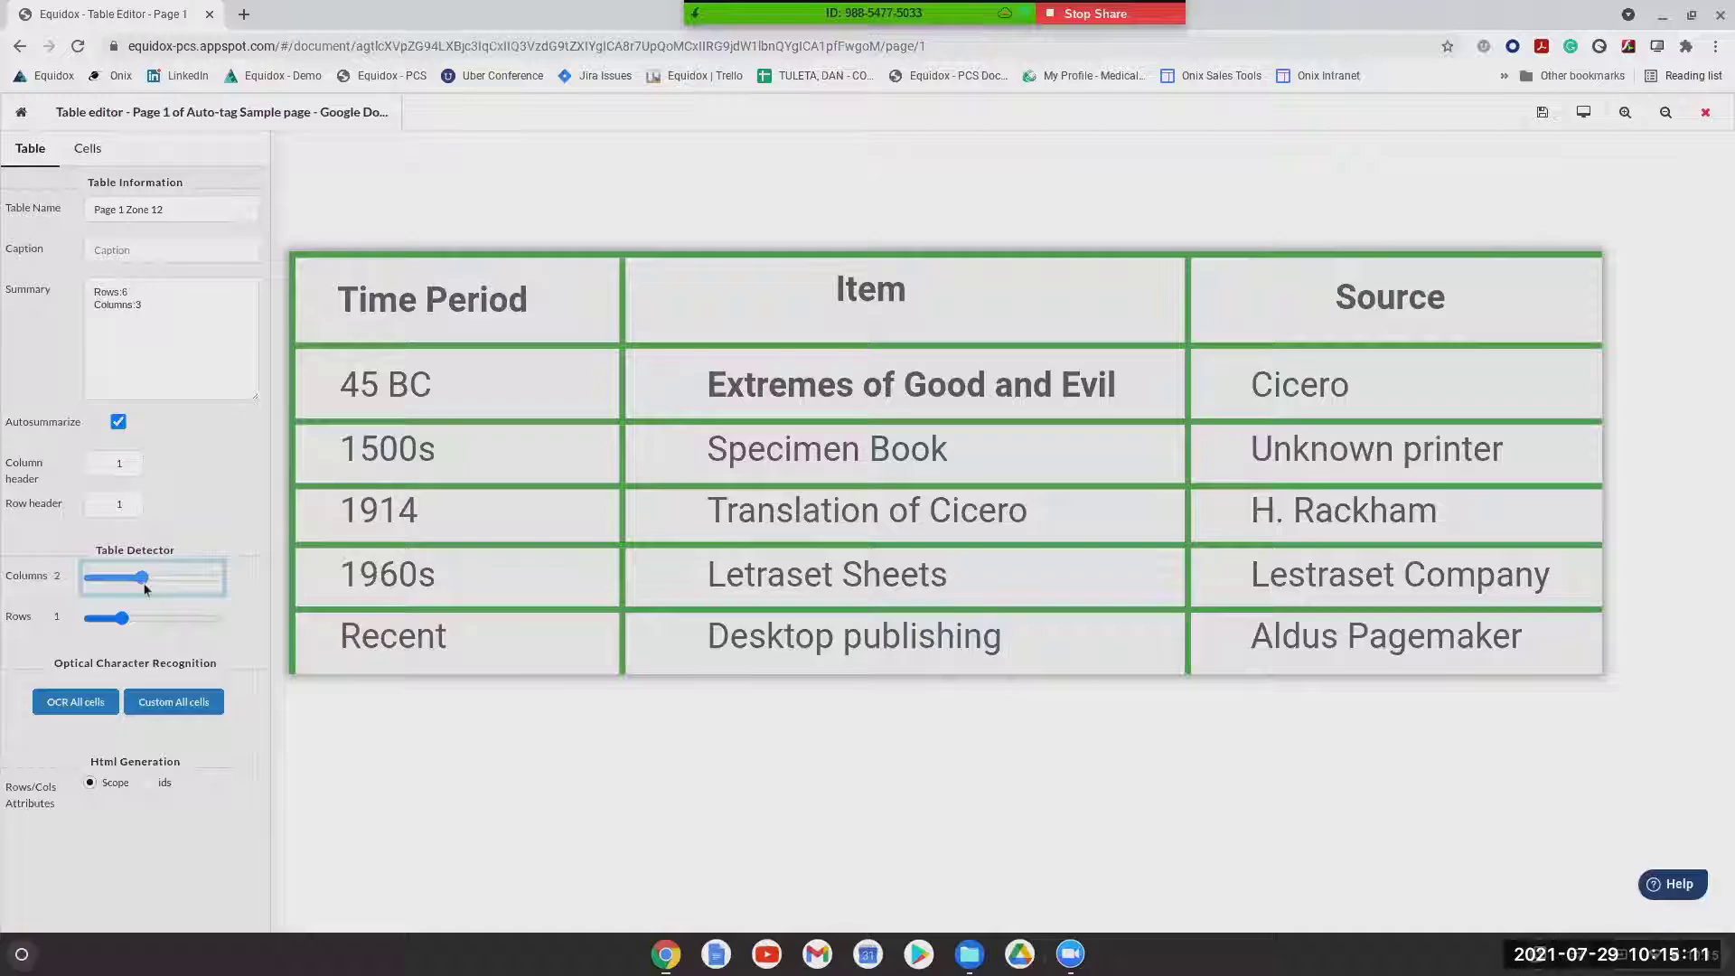
click(123, 622)
drag(123, 622, 191, 624)
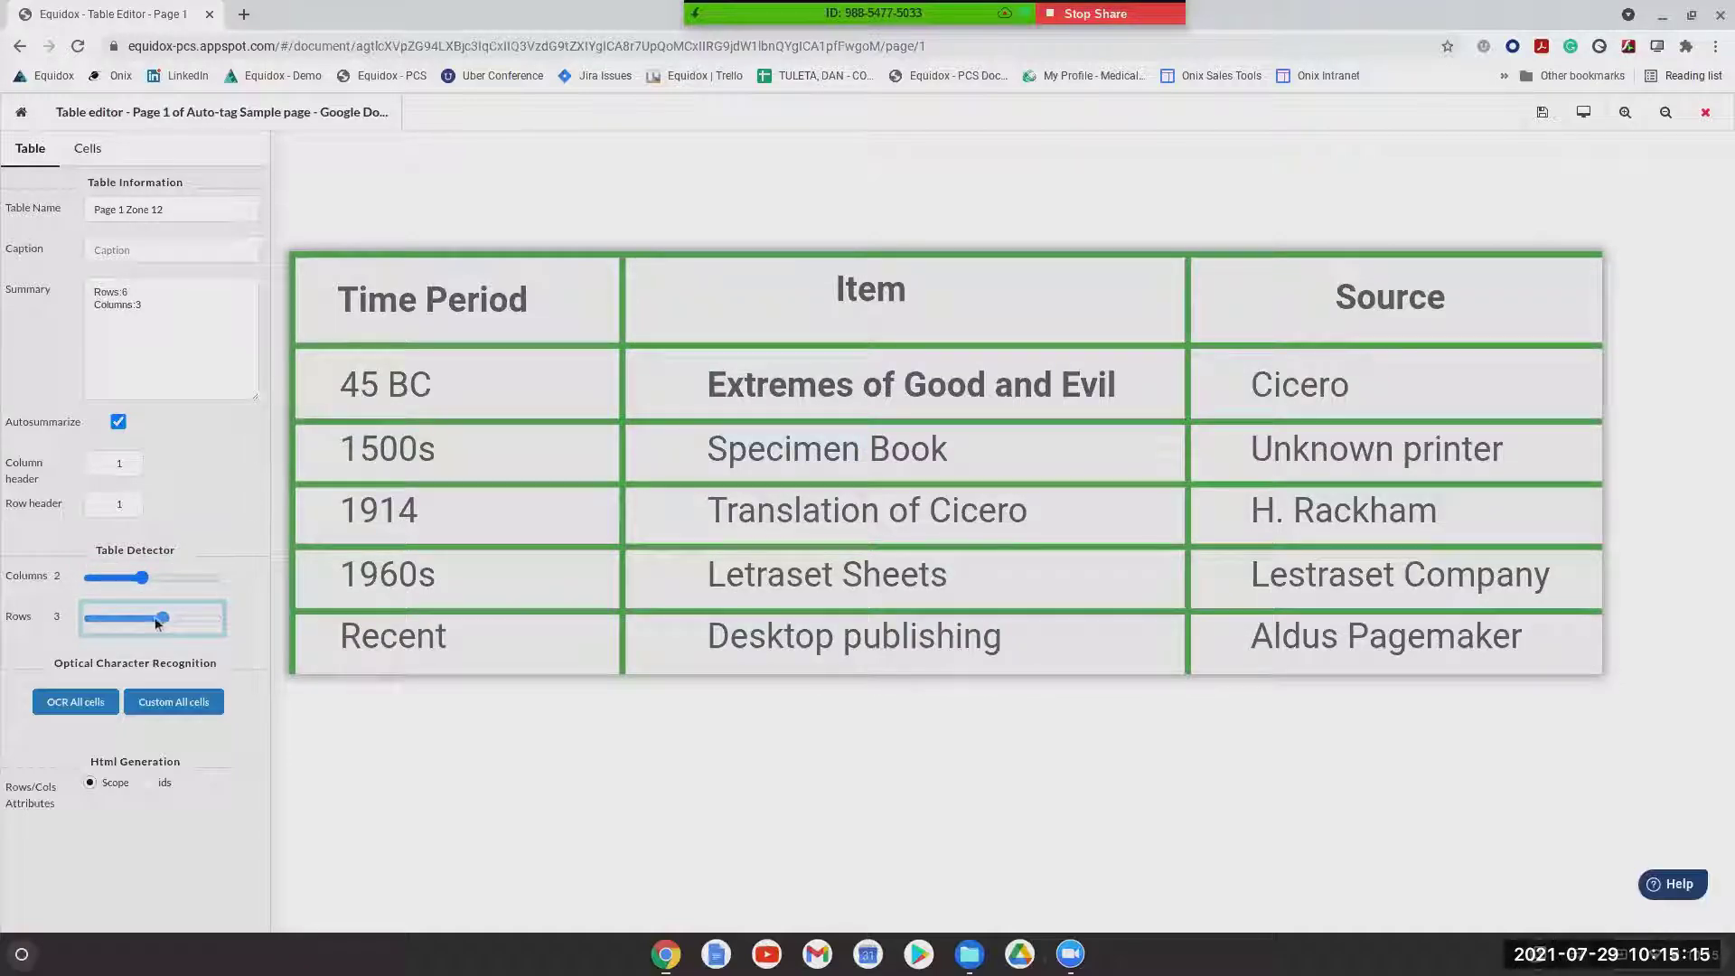
click(162, 624)
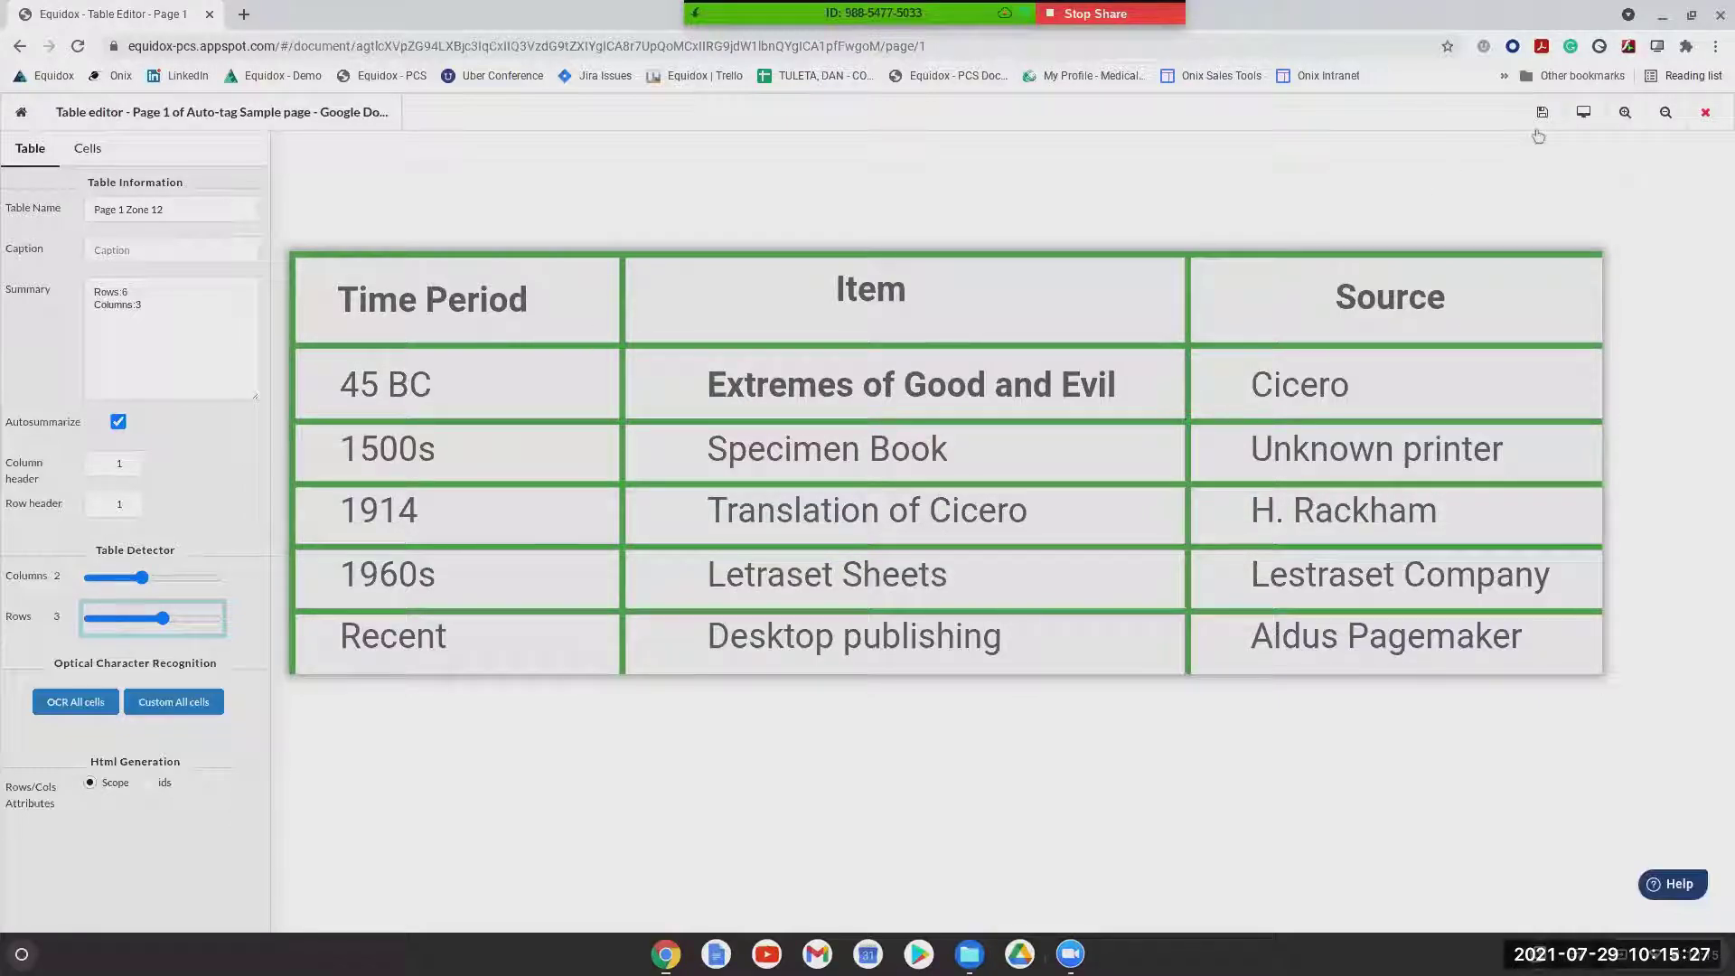
Preview the table and check its header cells, rows and columns
click(1584, 125)
click(1584, 124)
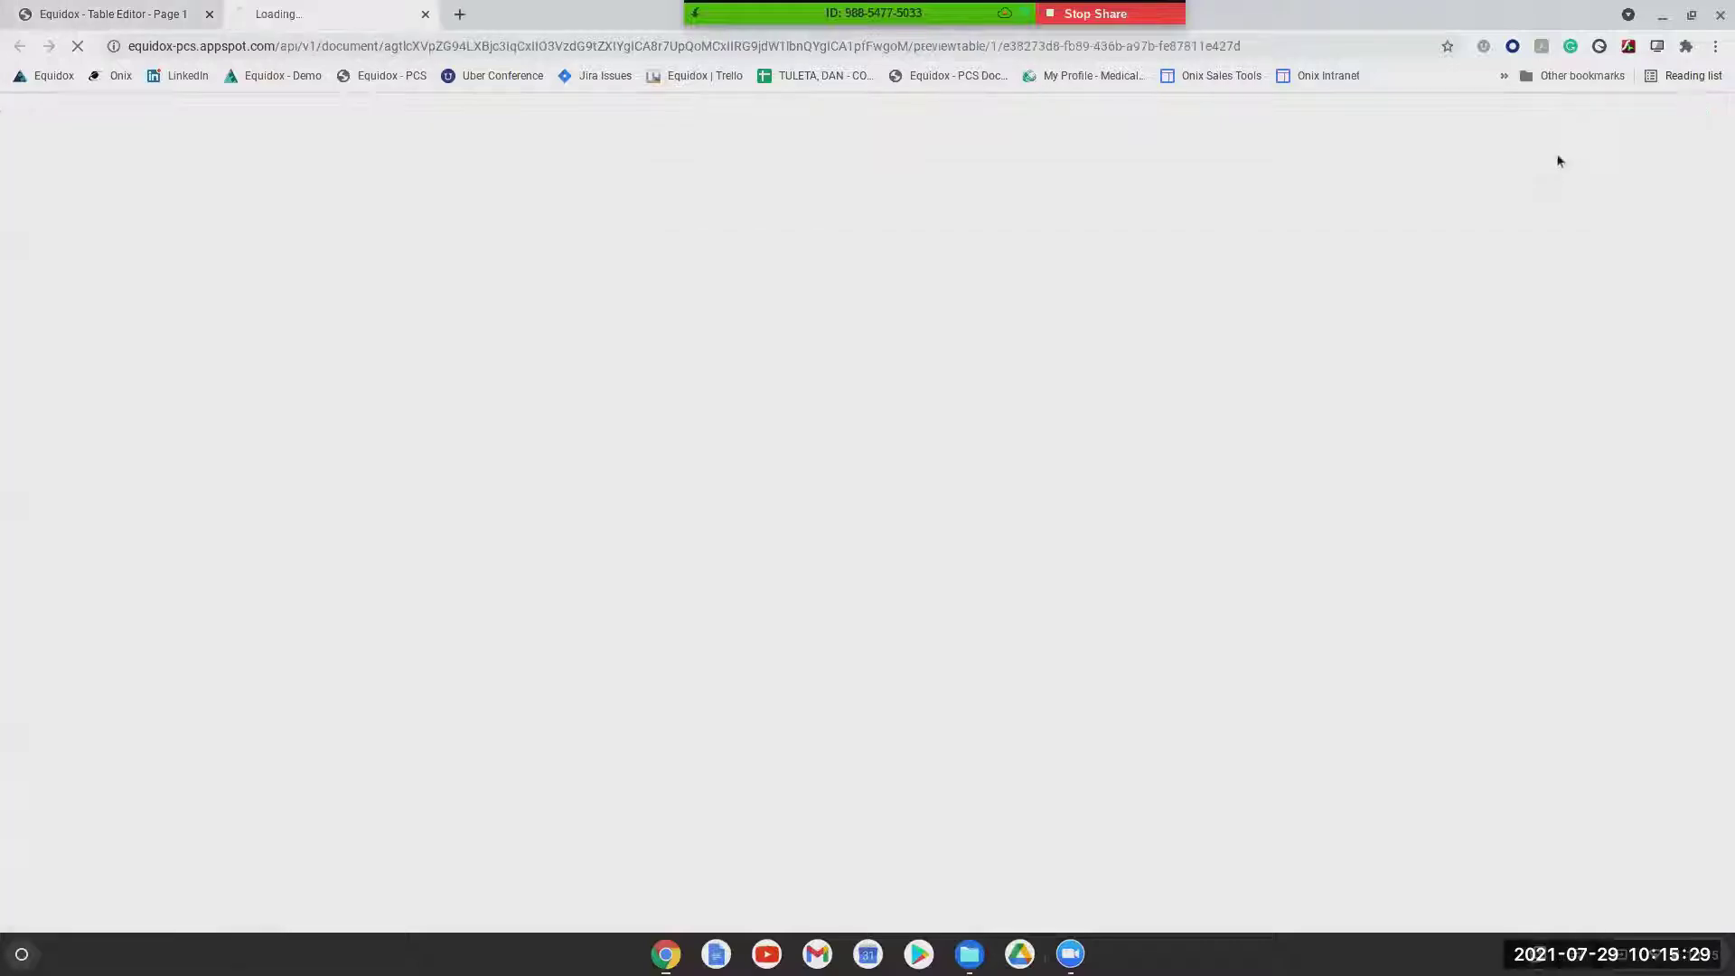
drag(13, 109, 388, 265)
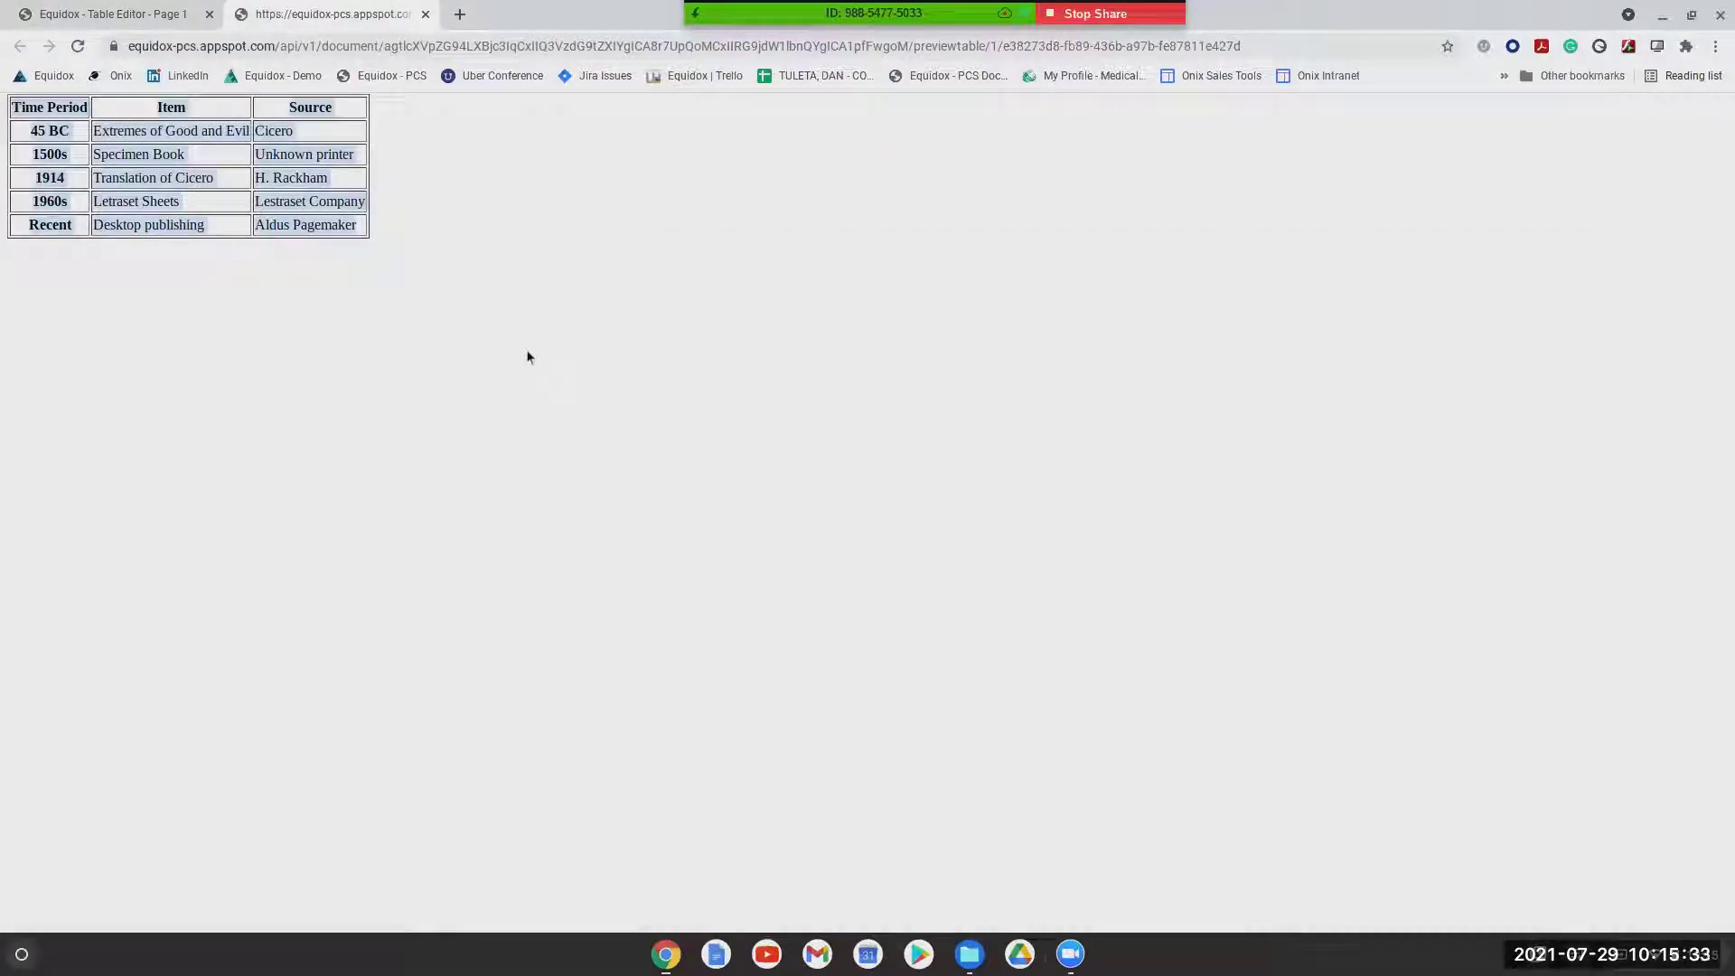
click(464, 271)
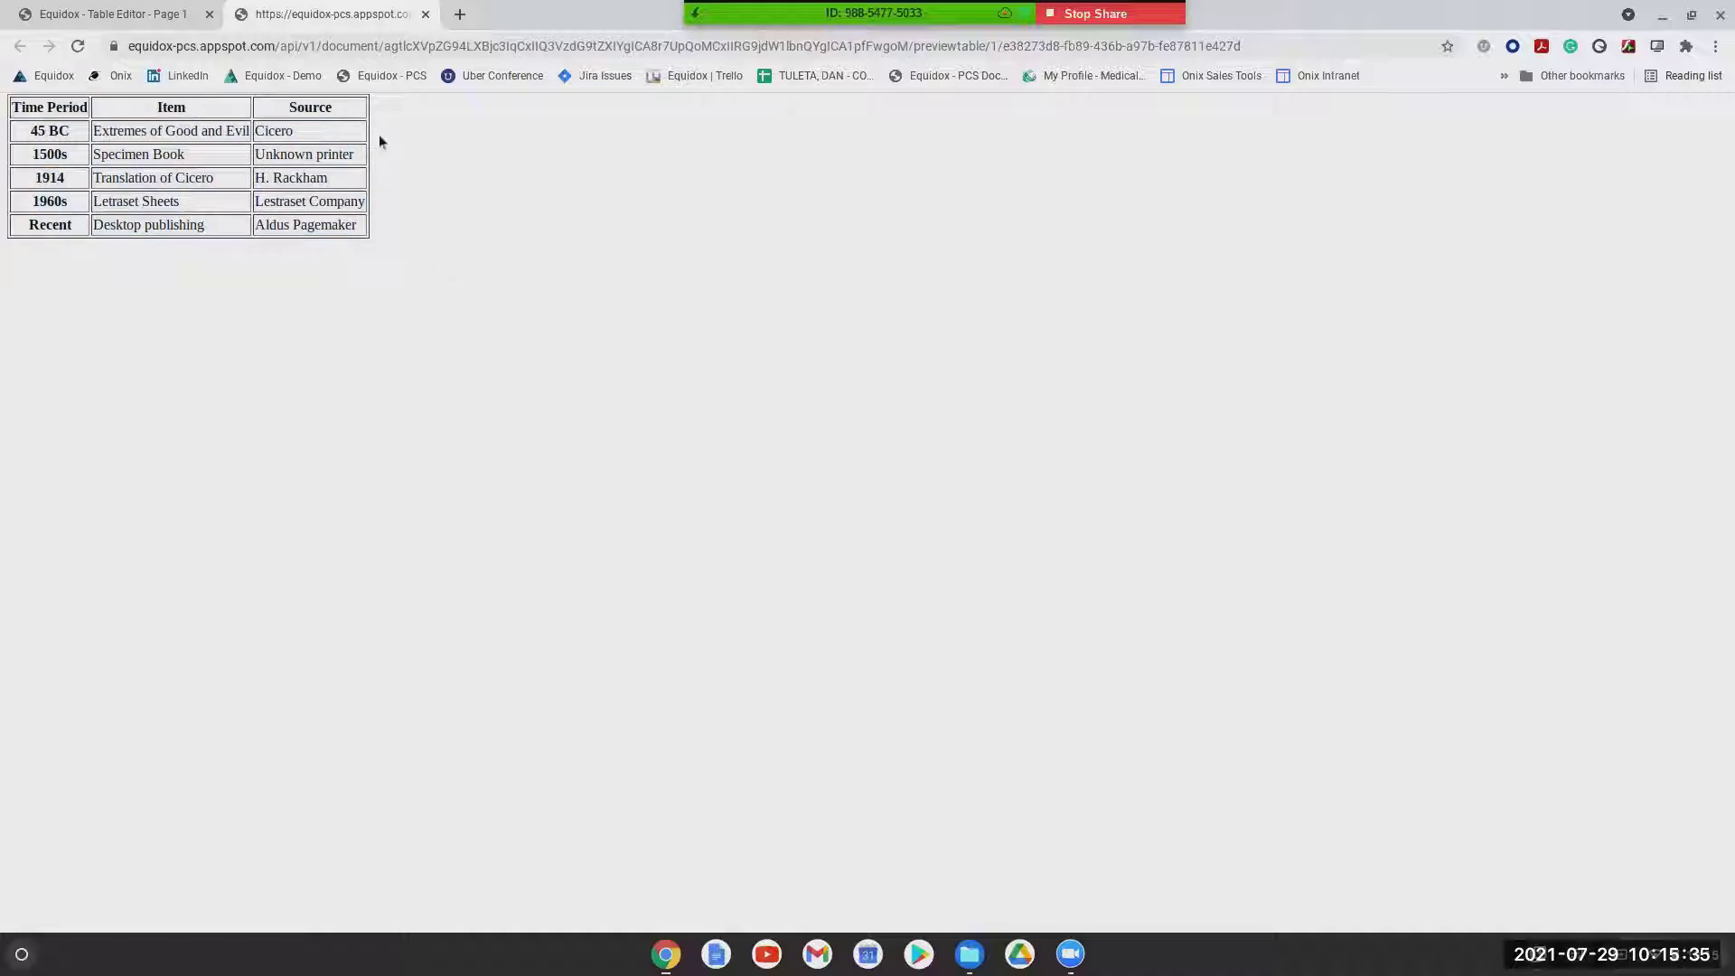
Return to the Table Editor, save the table and close the editor
click(181, 7)
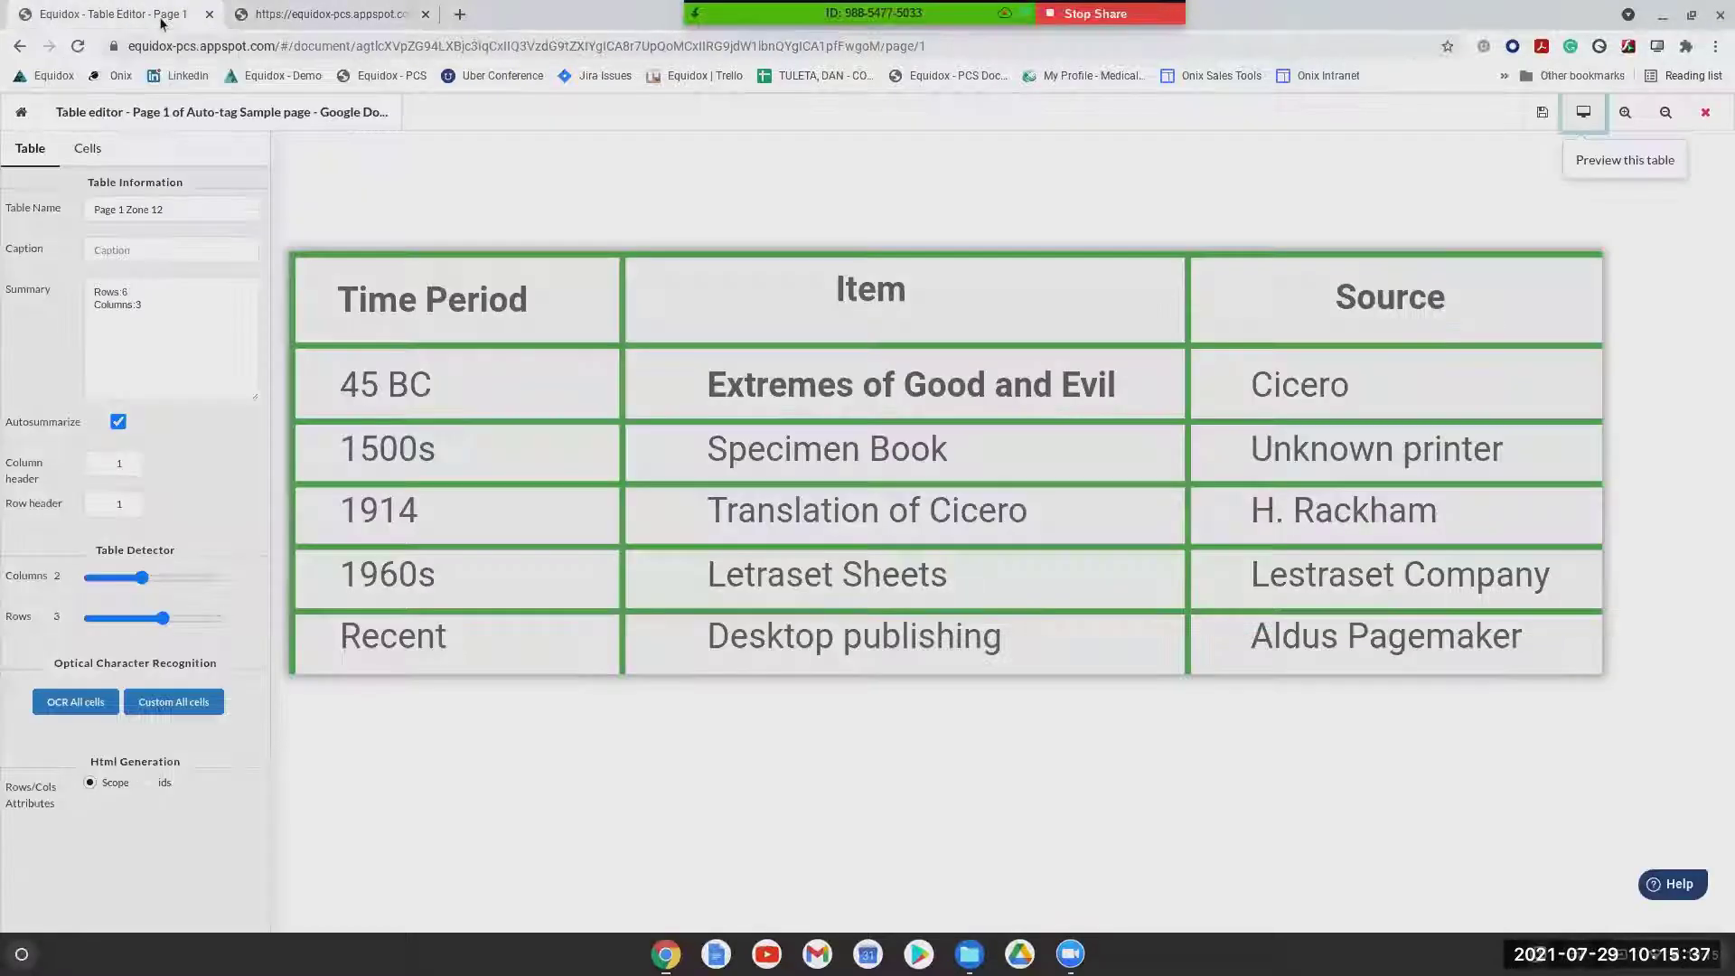
click(1542, 112)
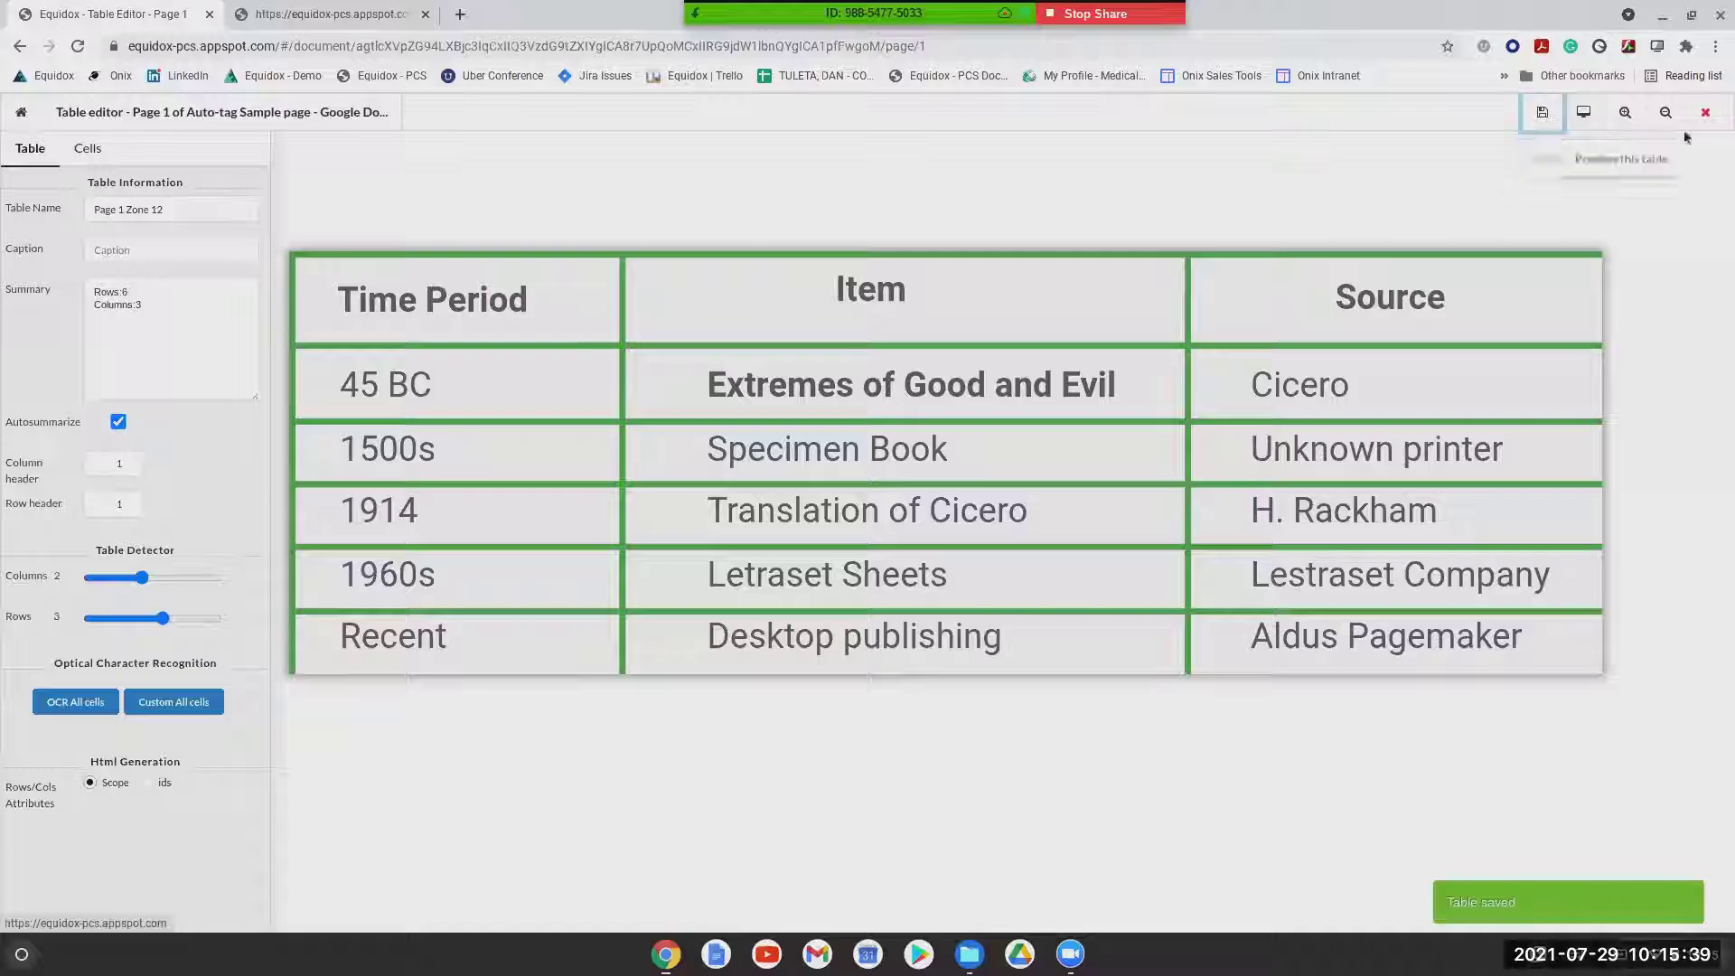
click(1706, 116)
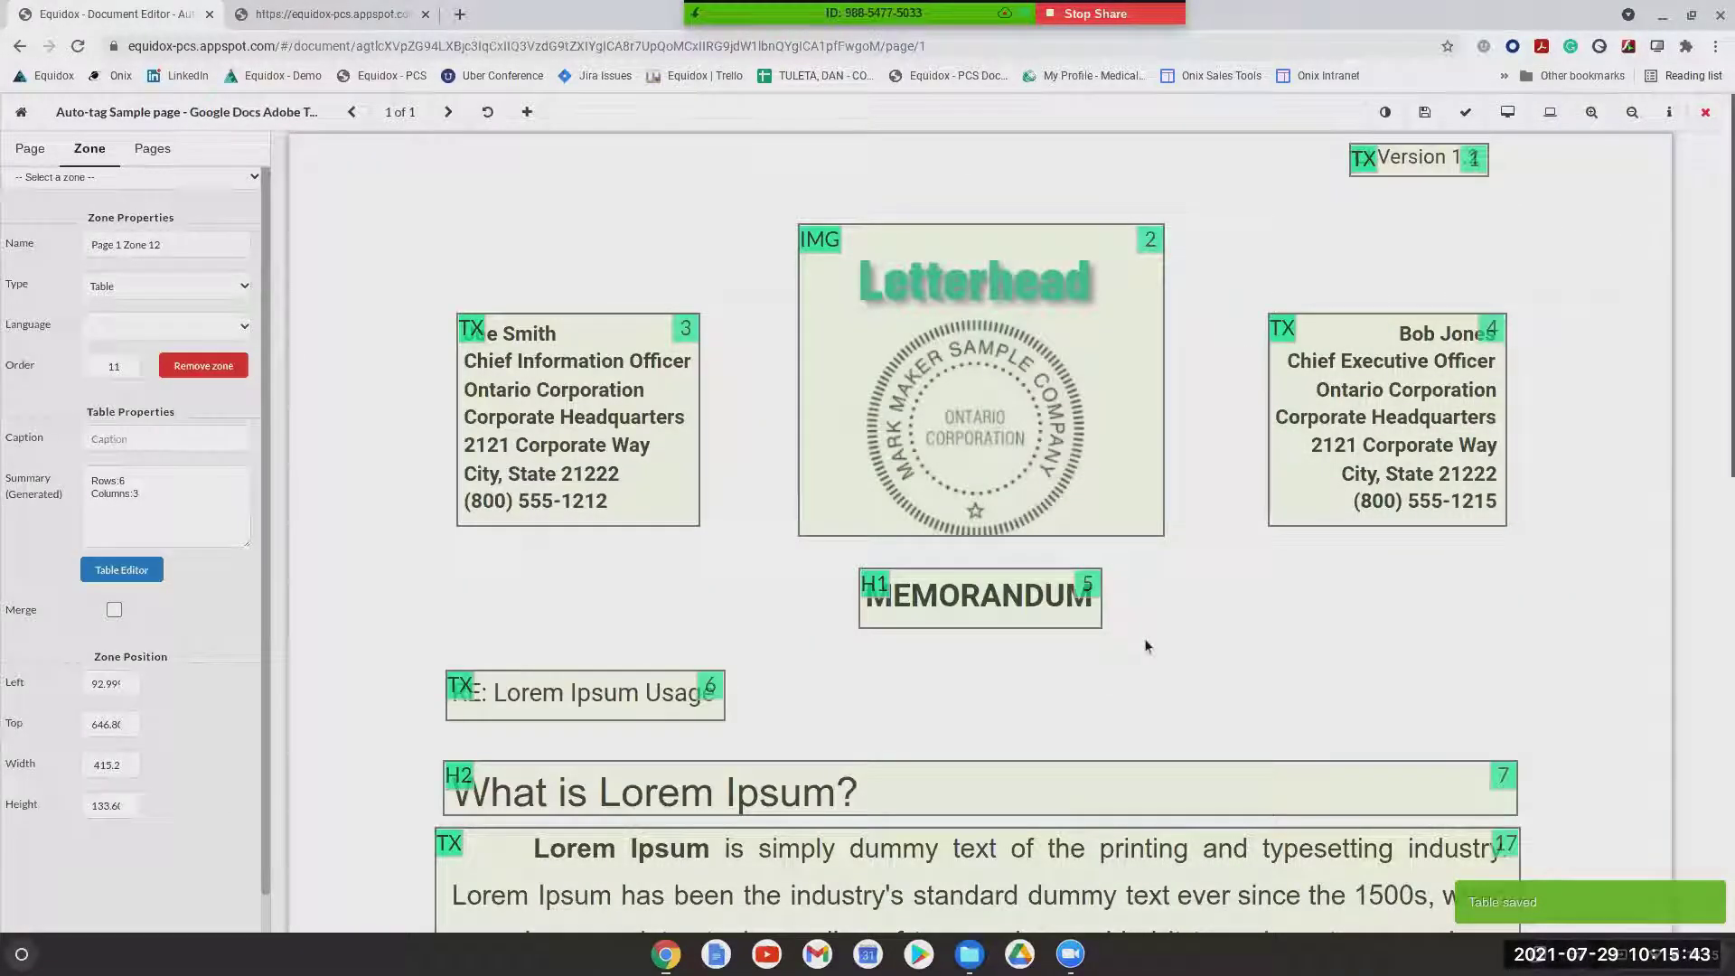
Review the page's zones, and preview the whole page to examine its headings, list, table and reading order
scroll(1144, 645, down, 5)
scroll(1113, 615, down, 5)
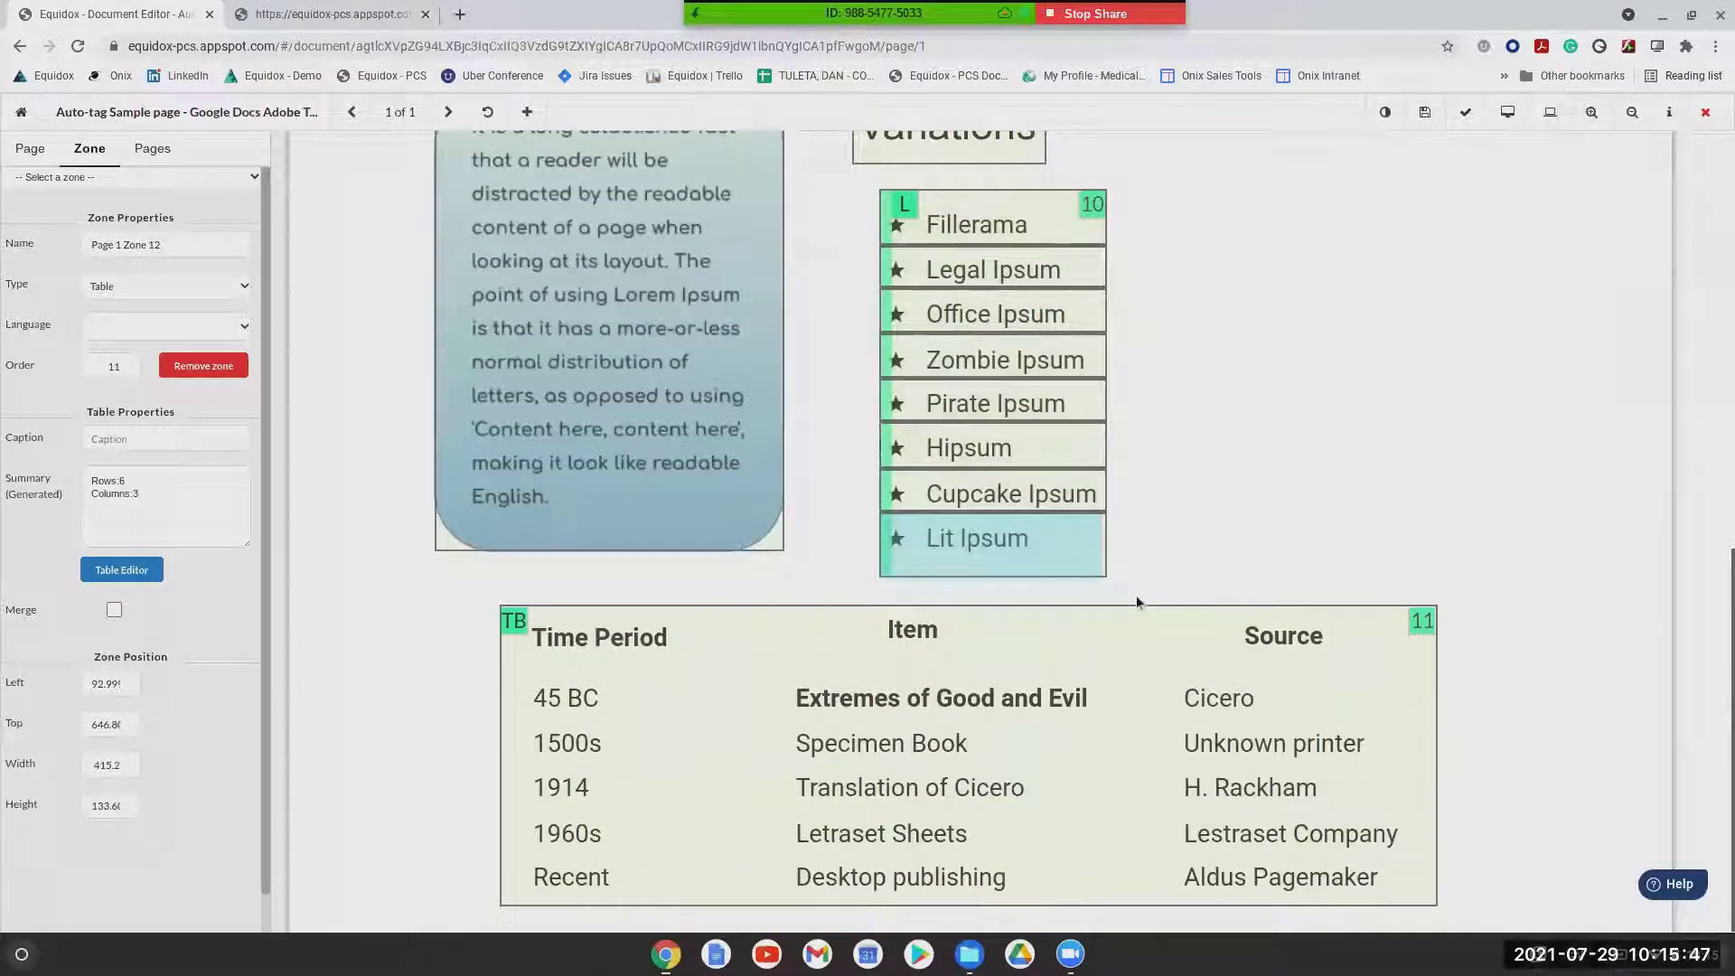
scroll(1139, 601, up, 8)
scroll(1156, 606, up, 3)
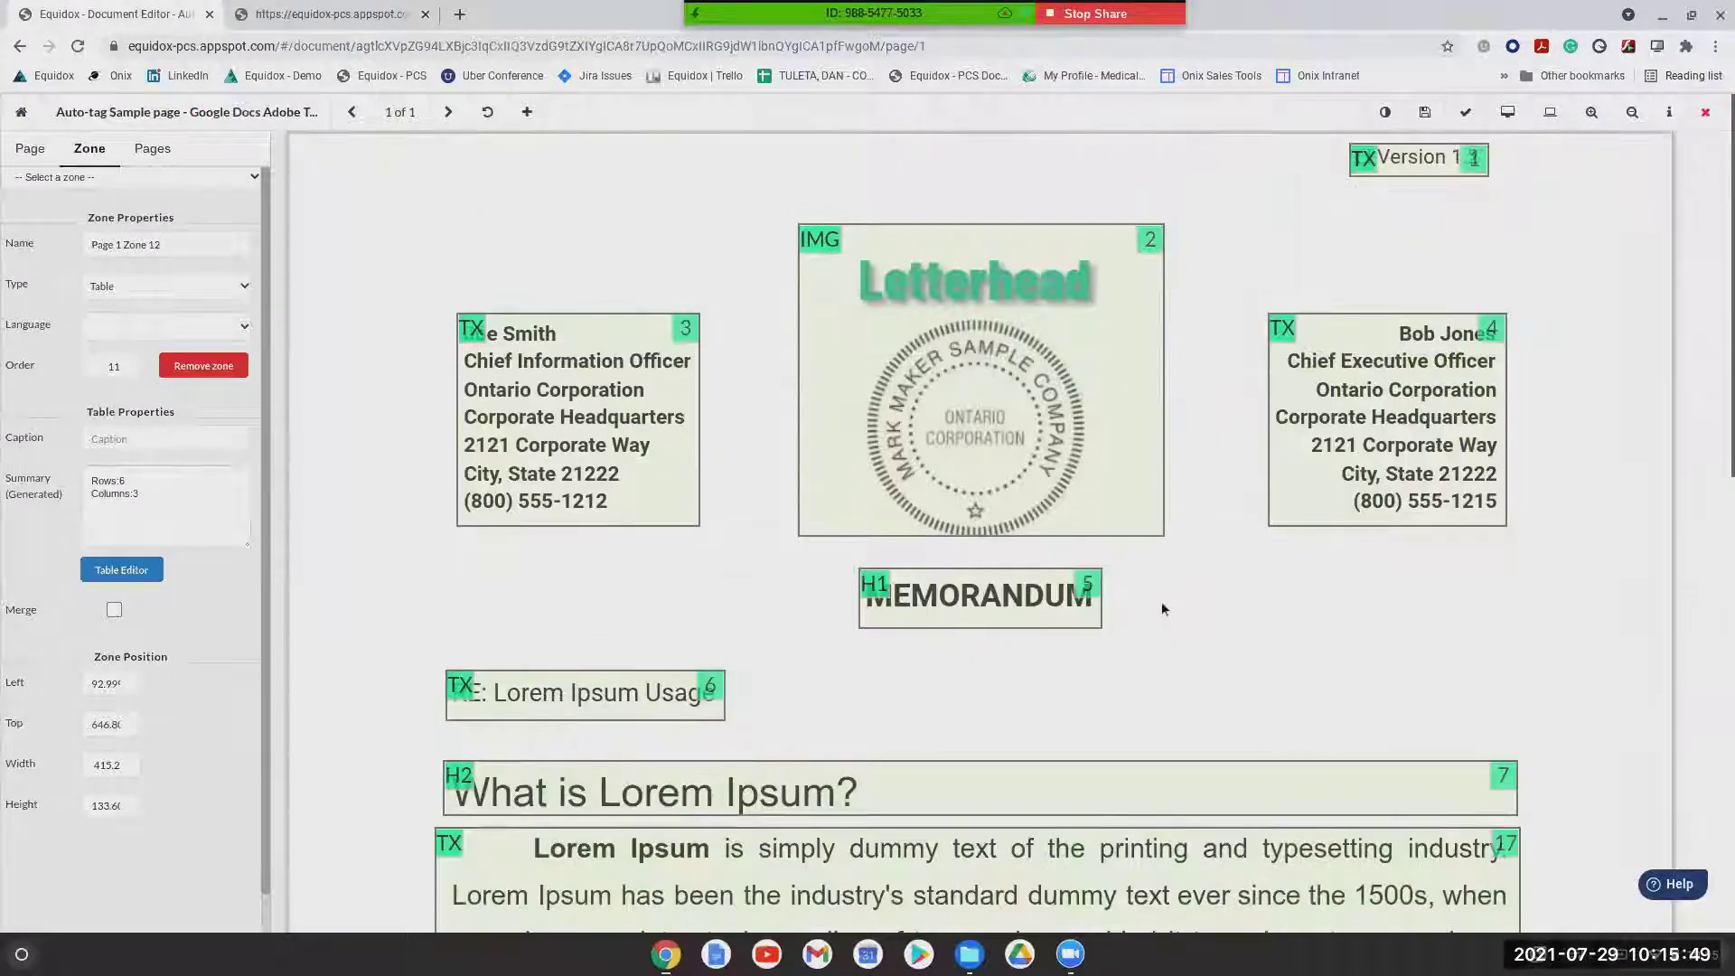
click(1507, 117)
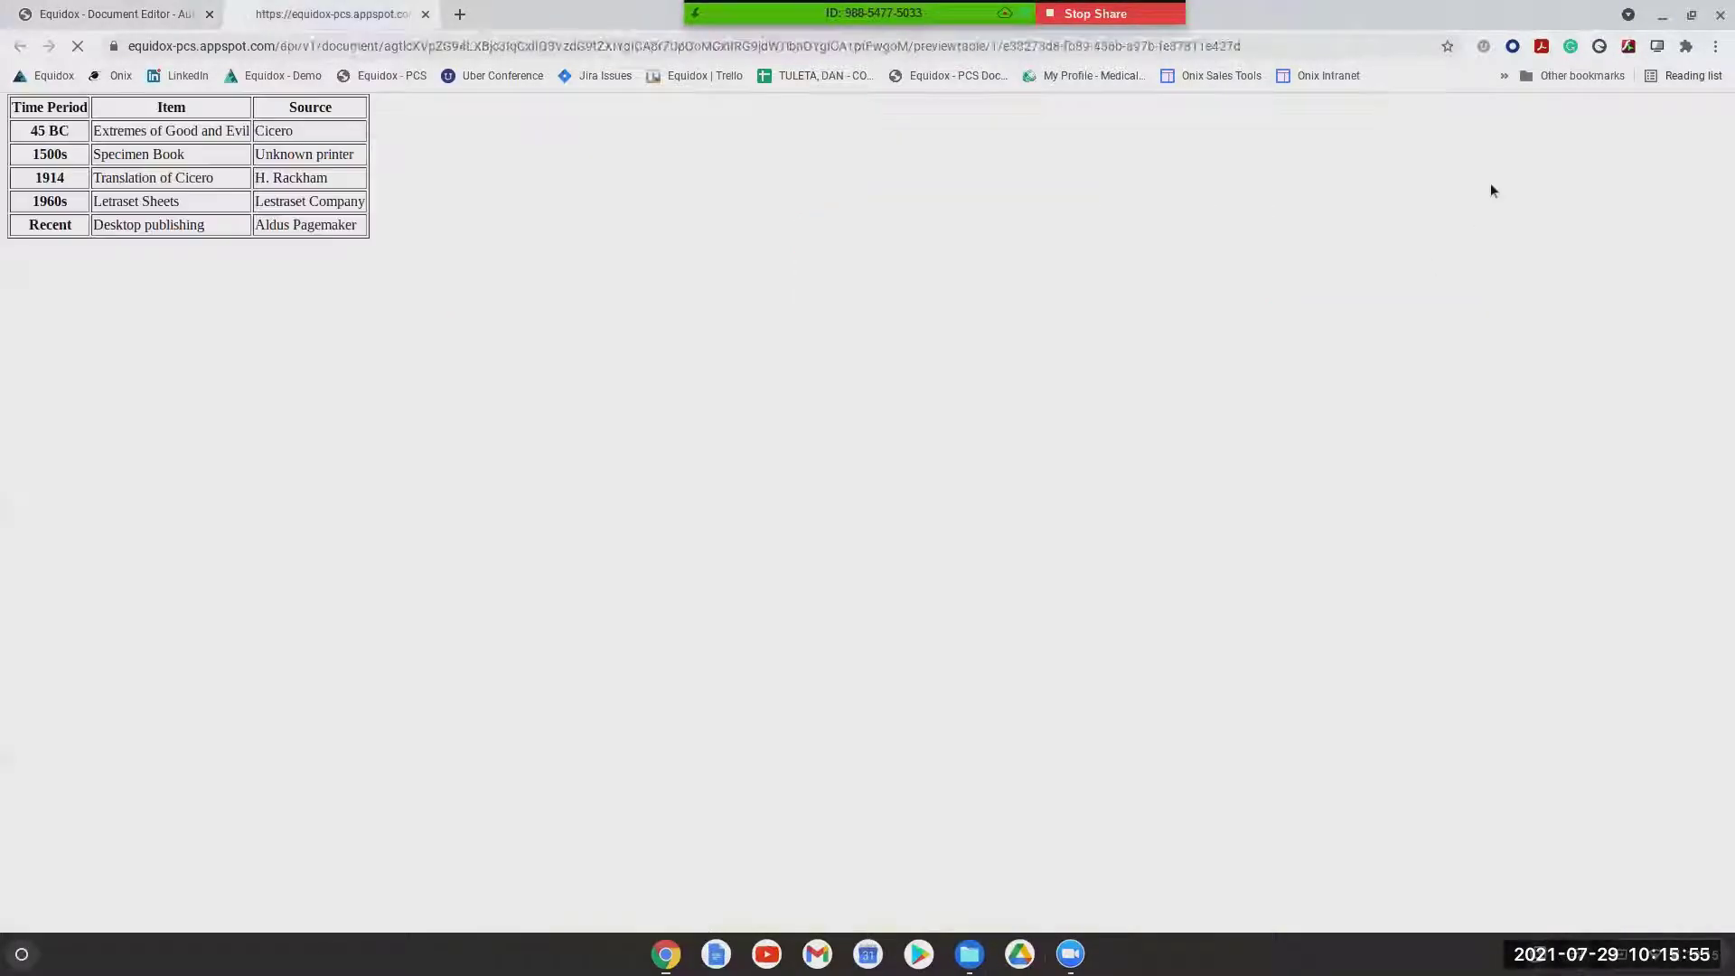
scroll(388, 333, down, 2)
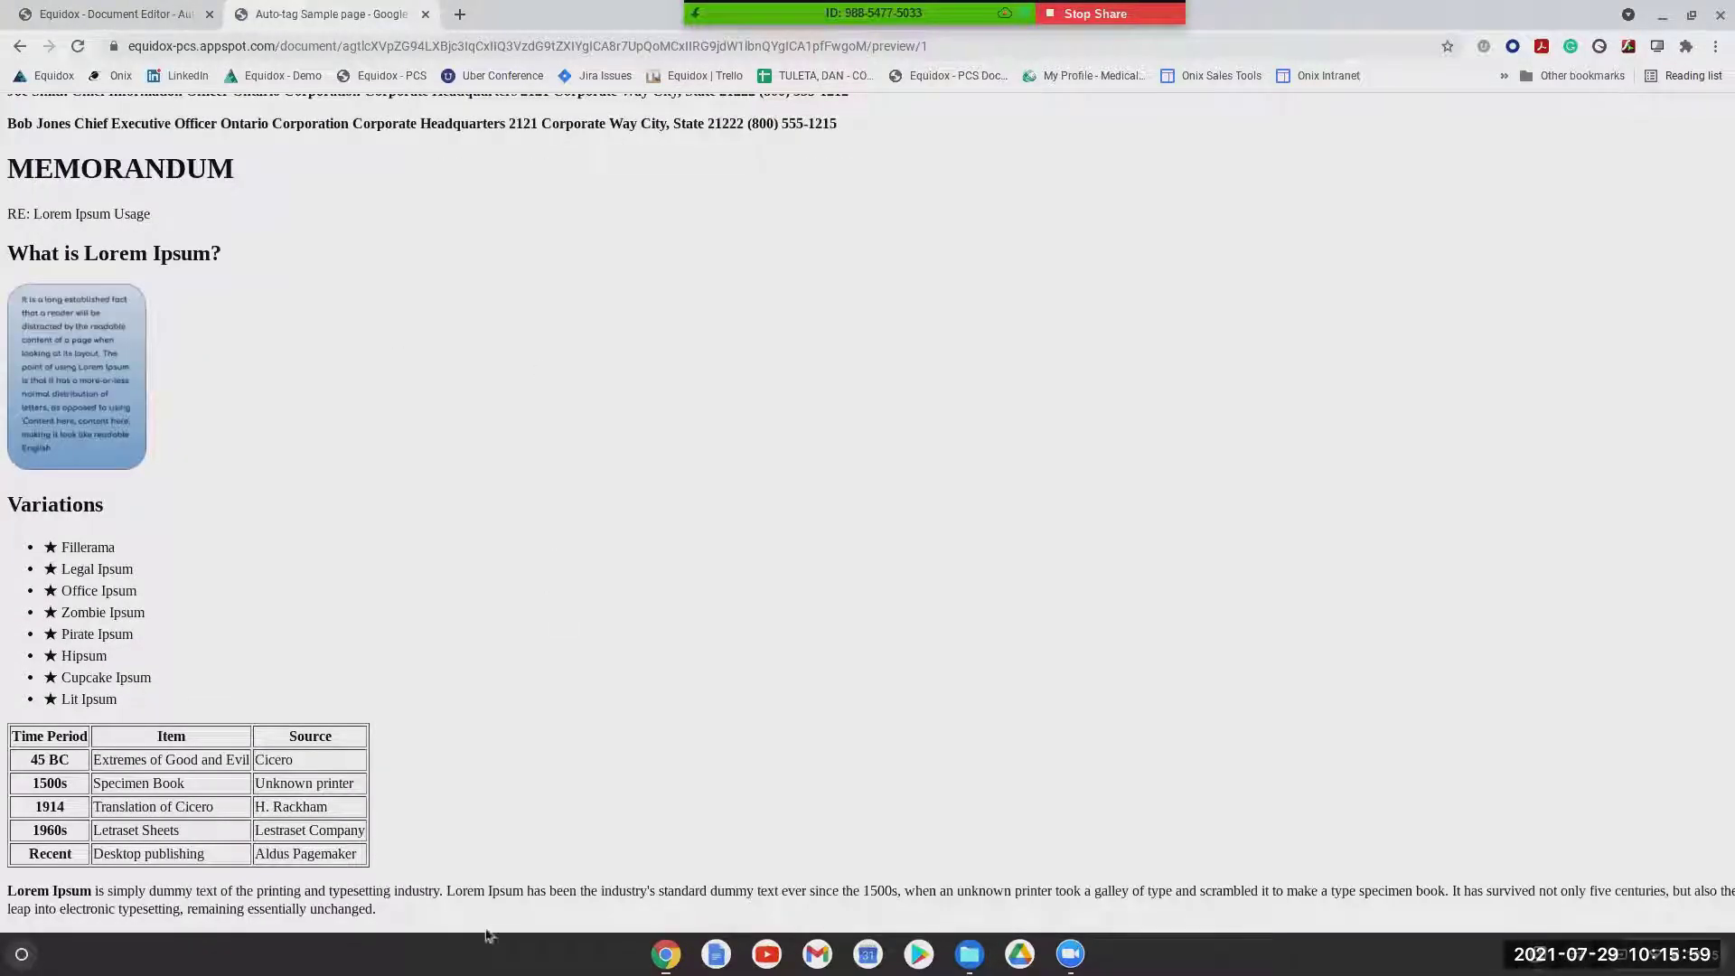
scroll(467, 755, up, 1)
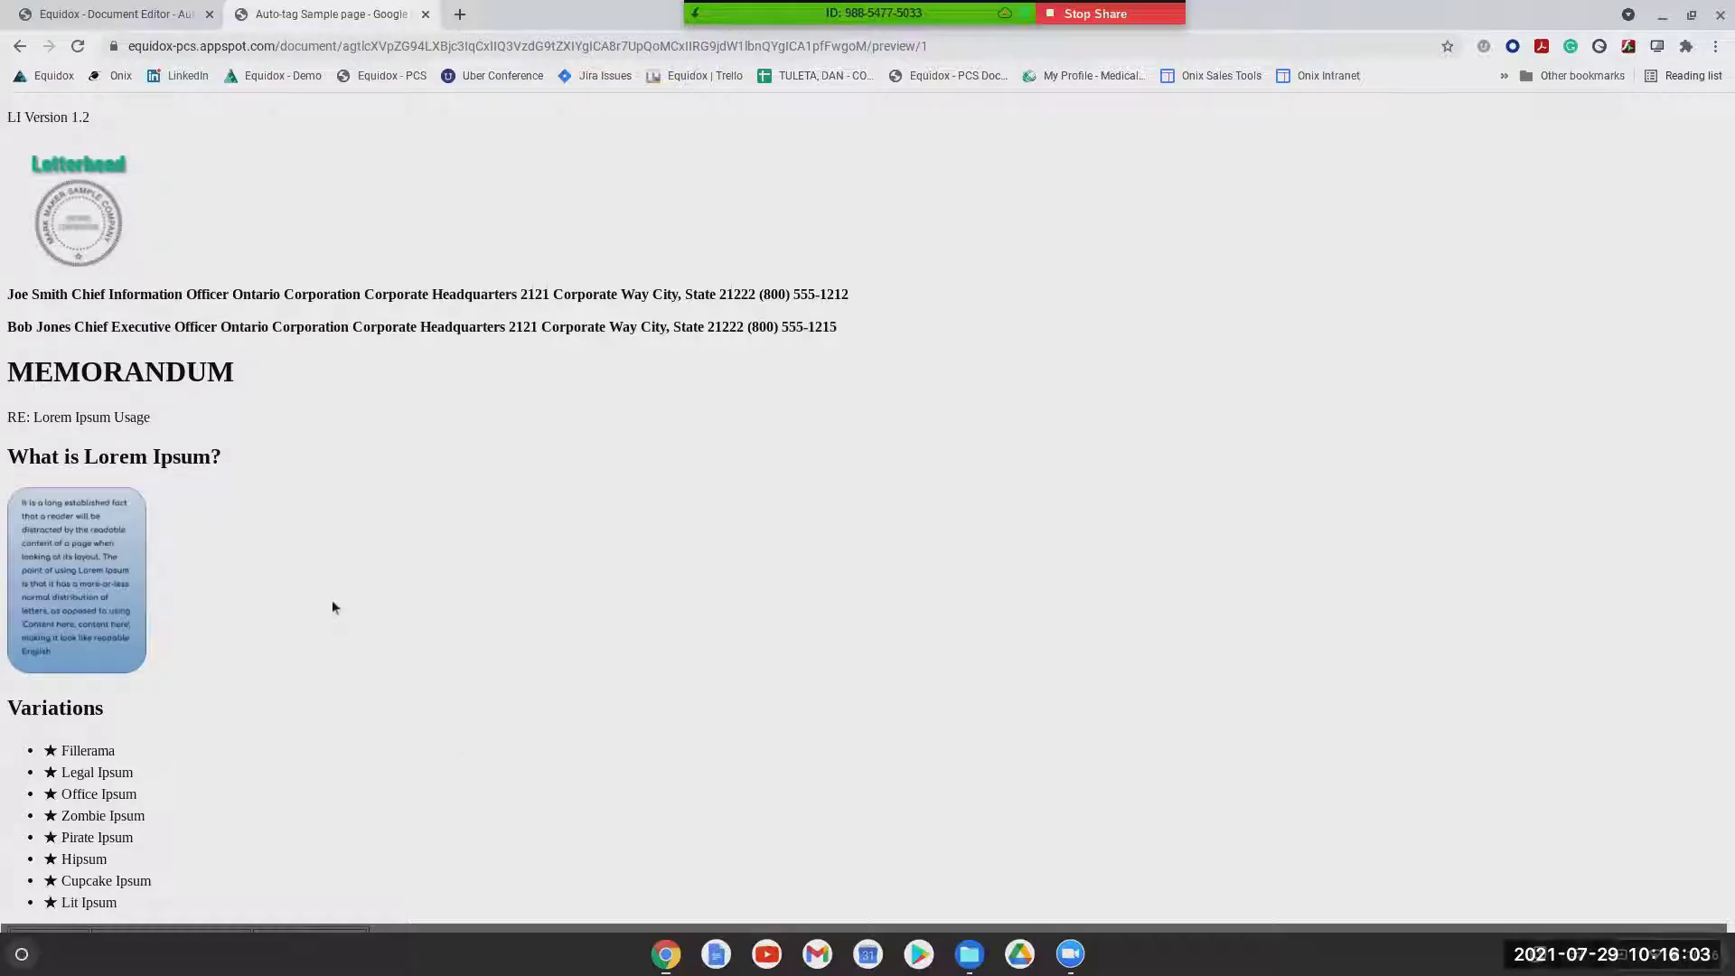
scroll(263, 586, down, 5)
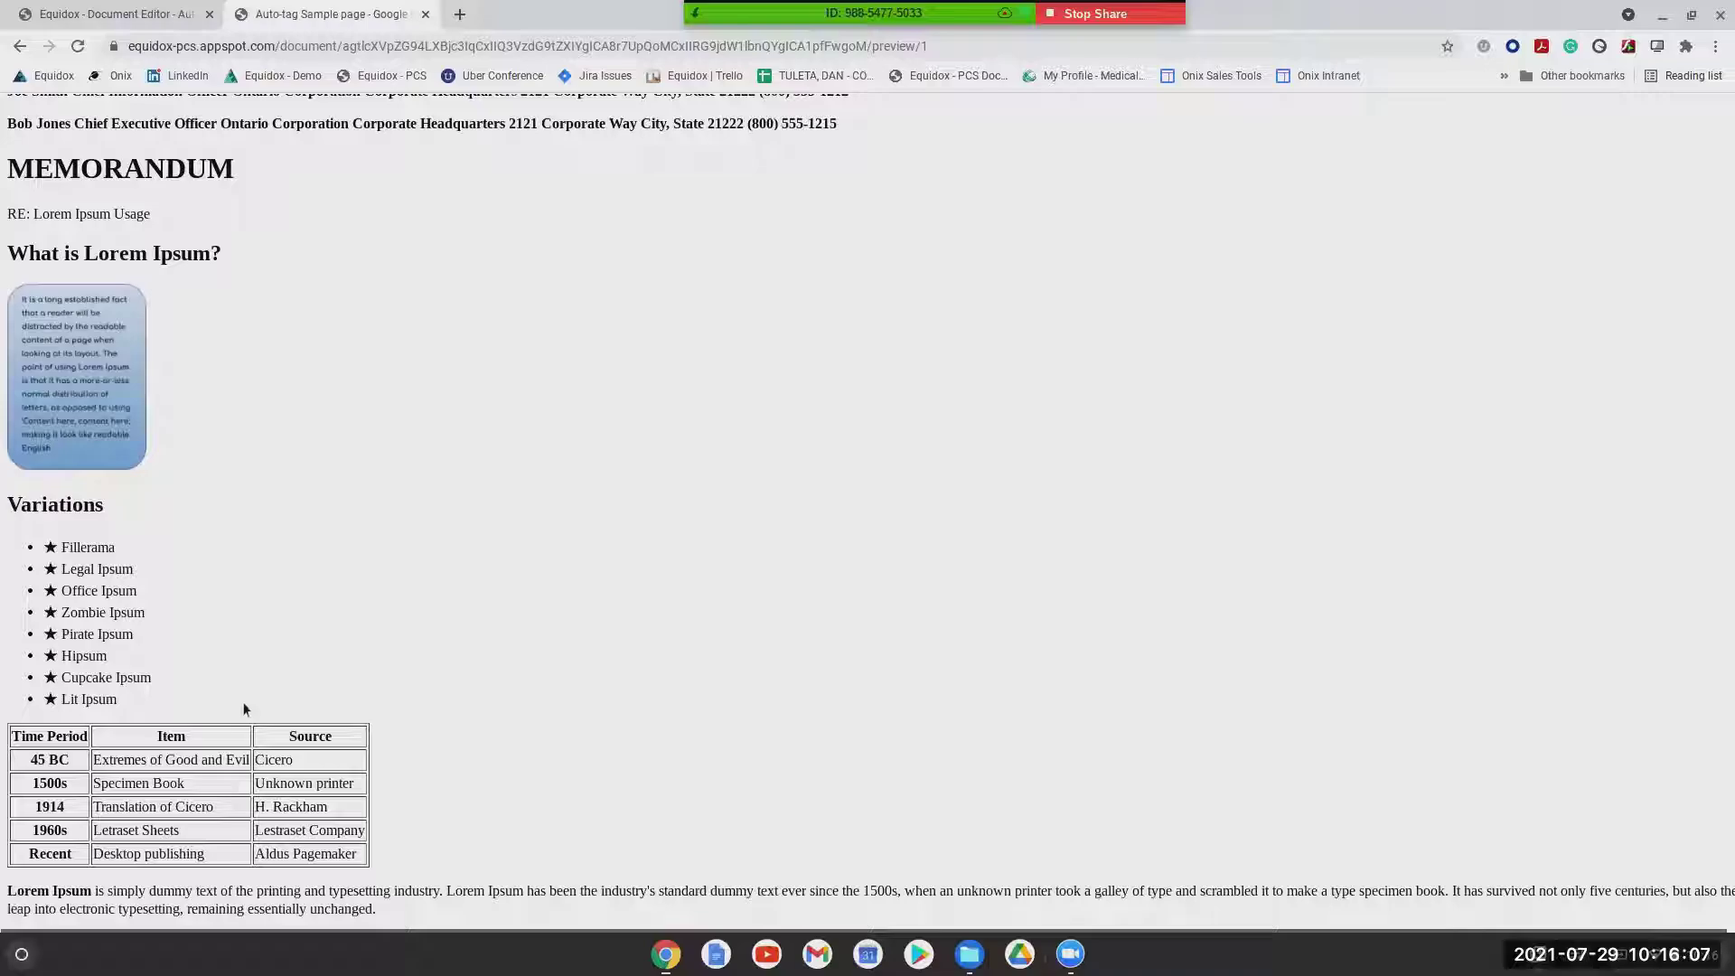
scroll(241, 550, up, 2)
scroll(428, 522, up, 2)
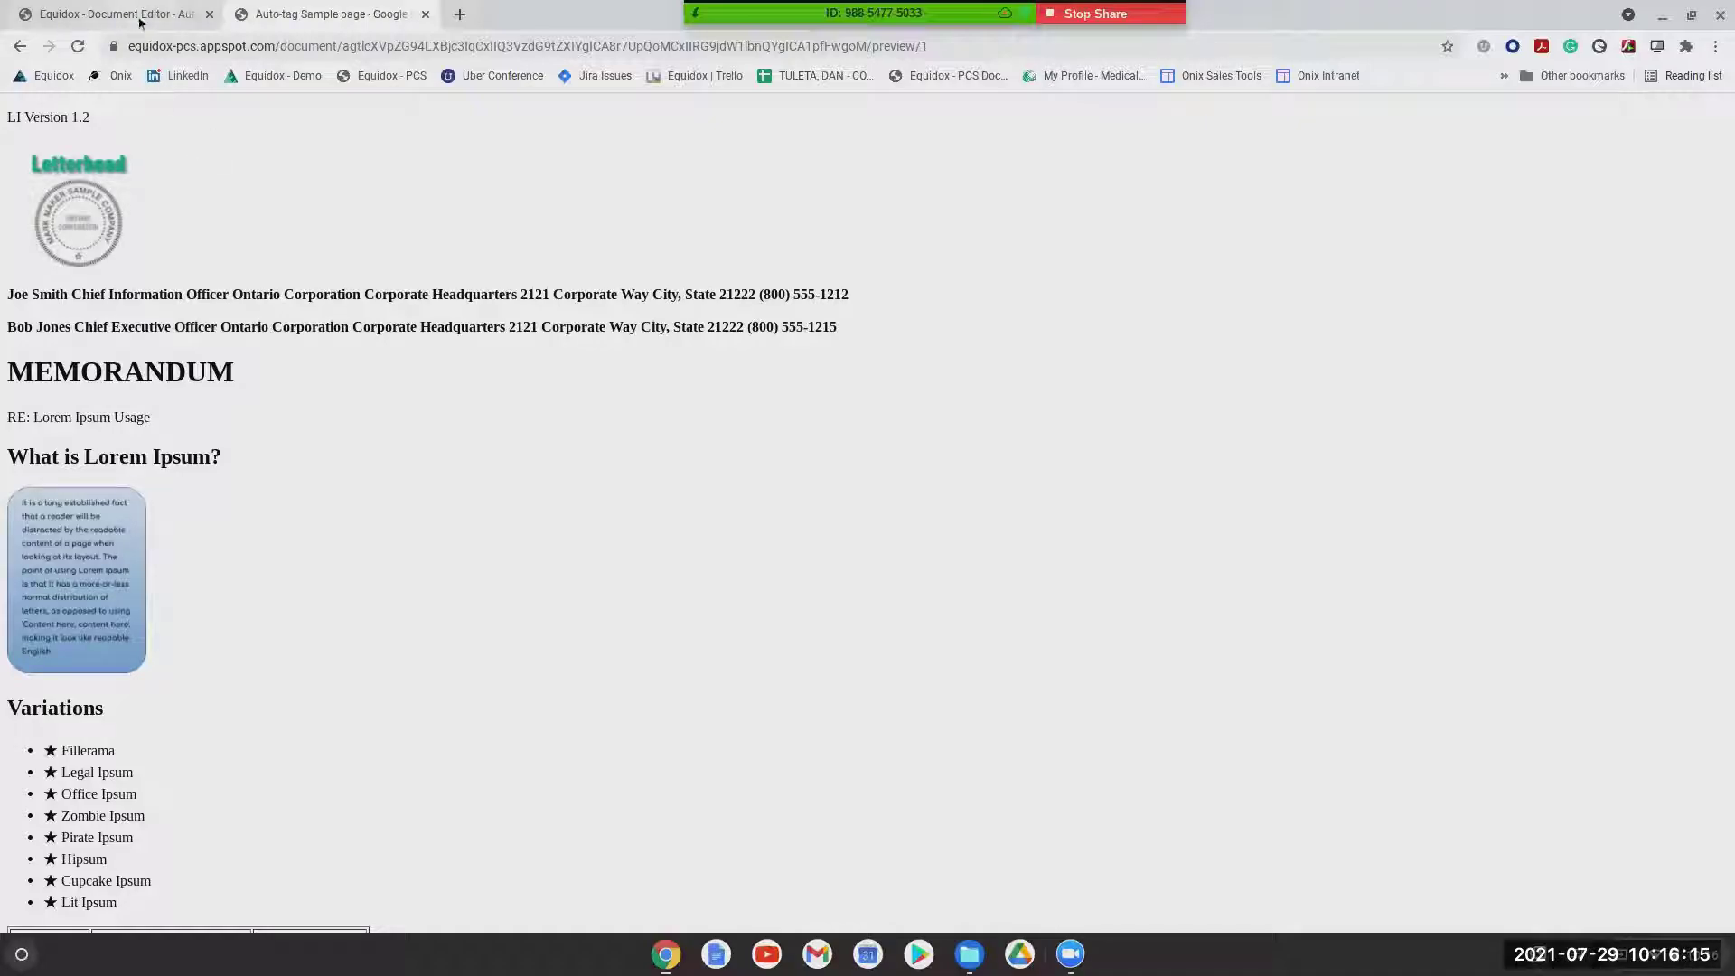
Examine the two contact blocks and the blue text box image in the page preview
triple_click(165, 296)
triple_click(168, 327)
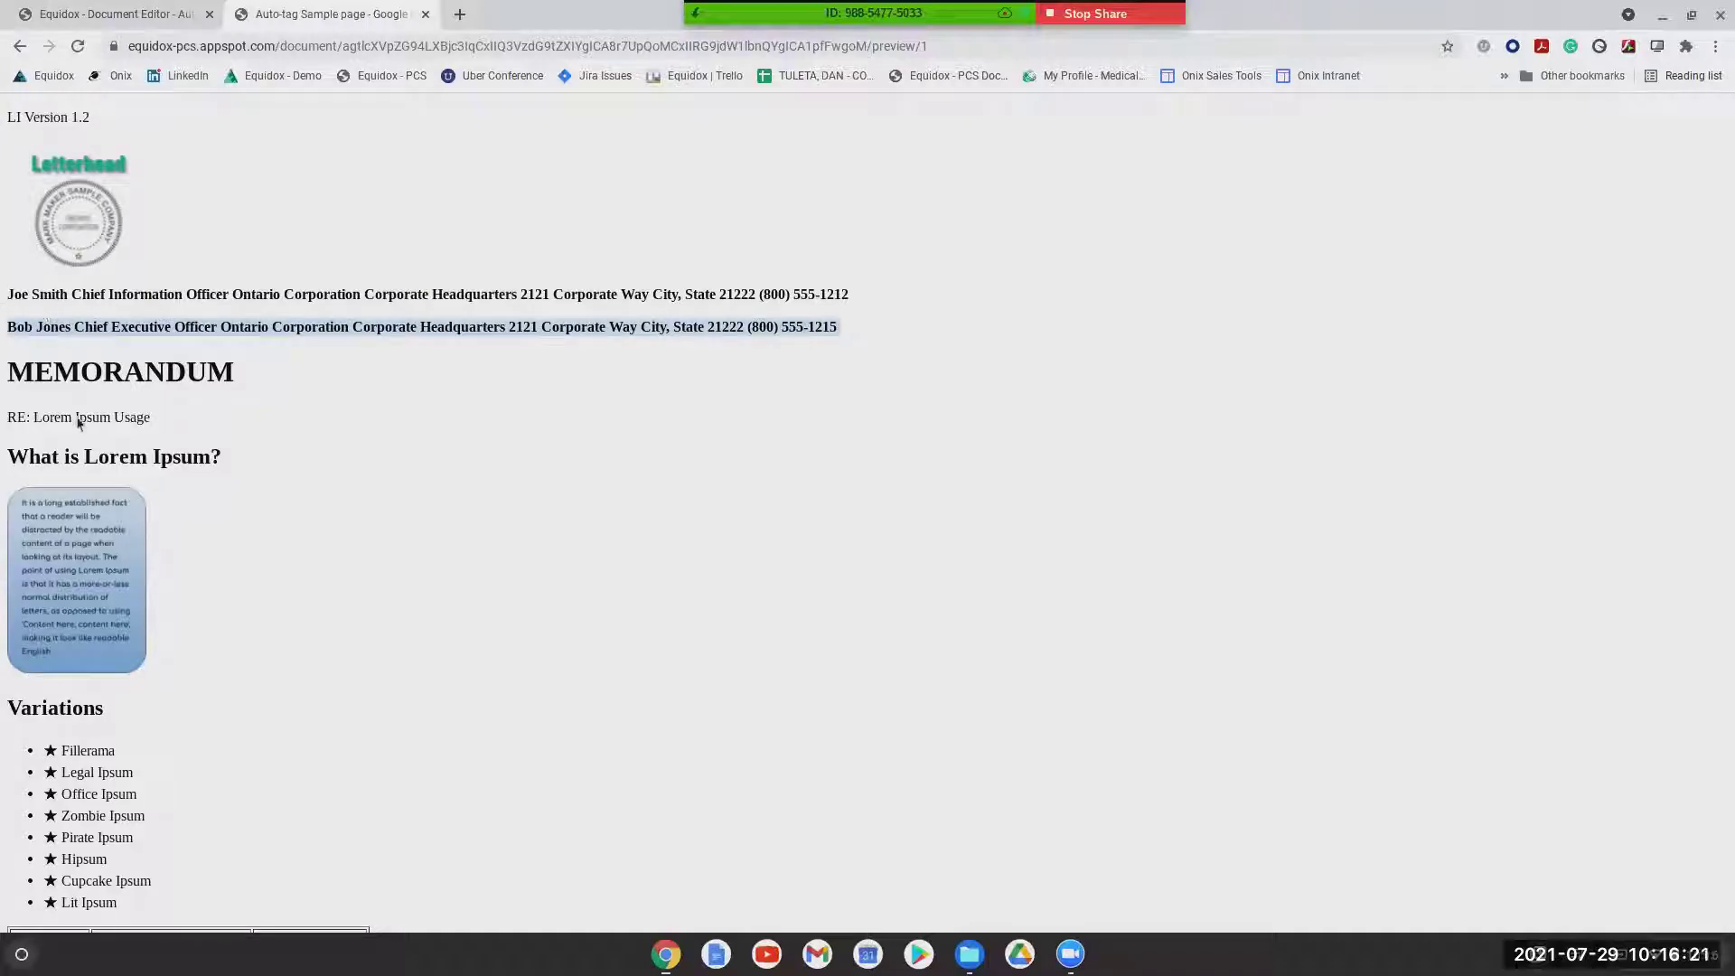
drag(65, 564, 120, 553)
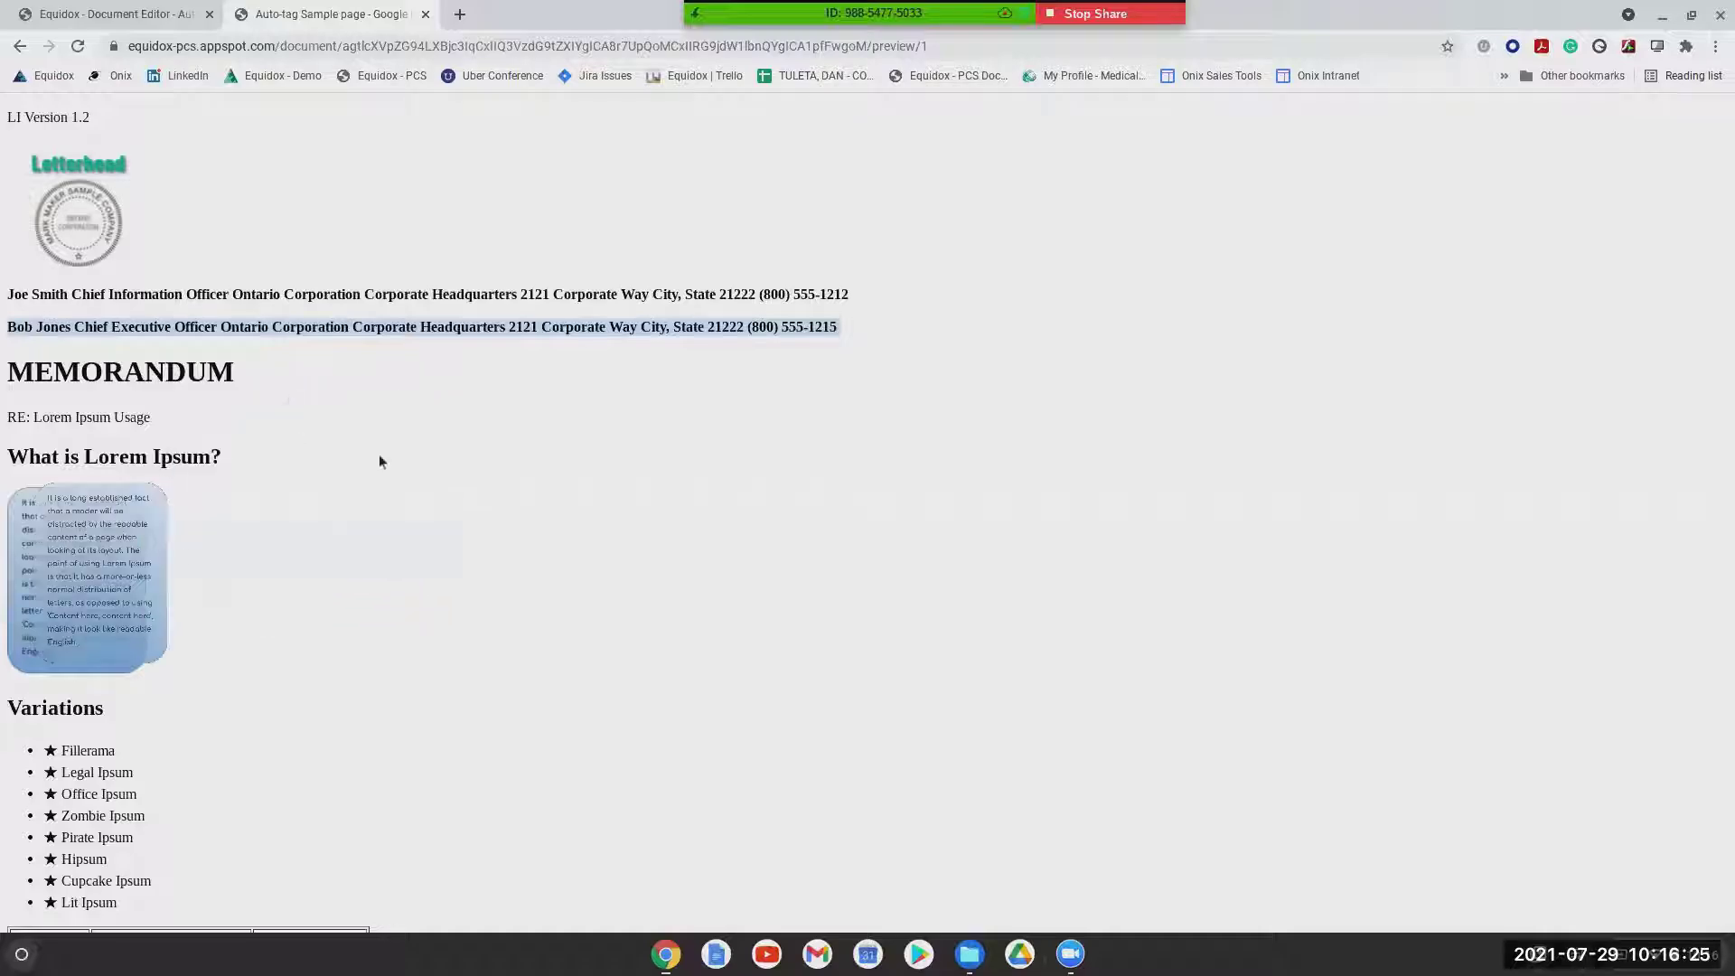
Return to the document editor and select the image zone on the blue text box beside the Variations list
click(122, 9)
scroll(488, 378, down, 9)
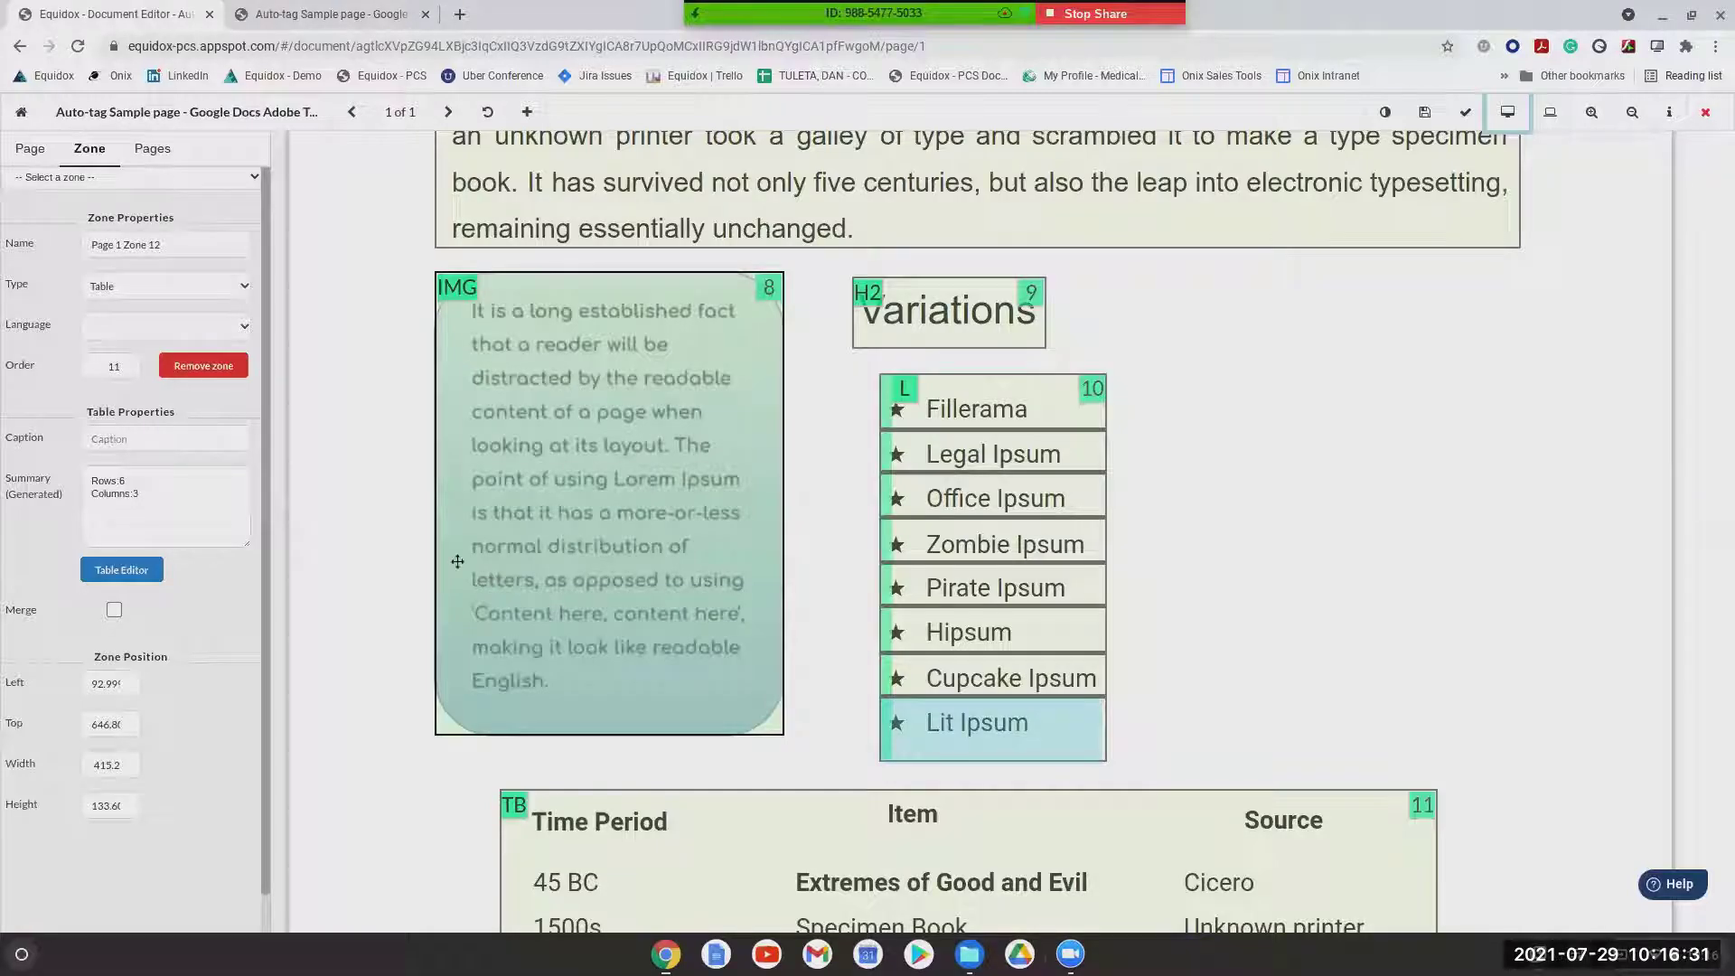
scroll(451, 559, down, 2)
scroll(451, 559, up, 3)
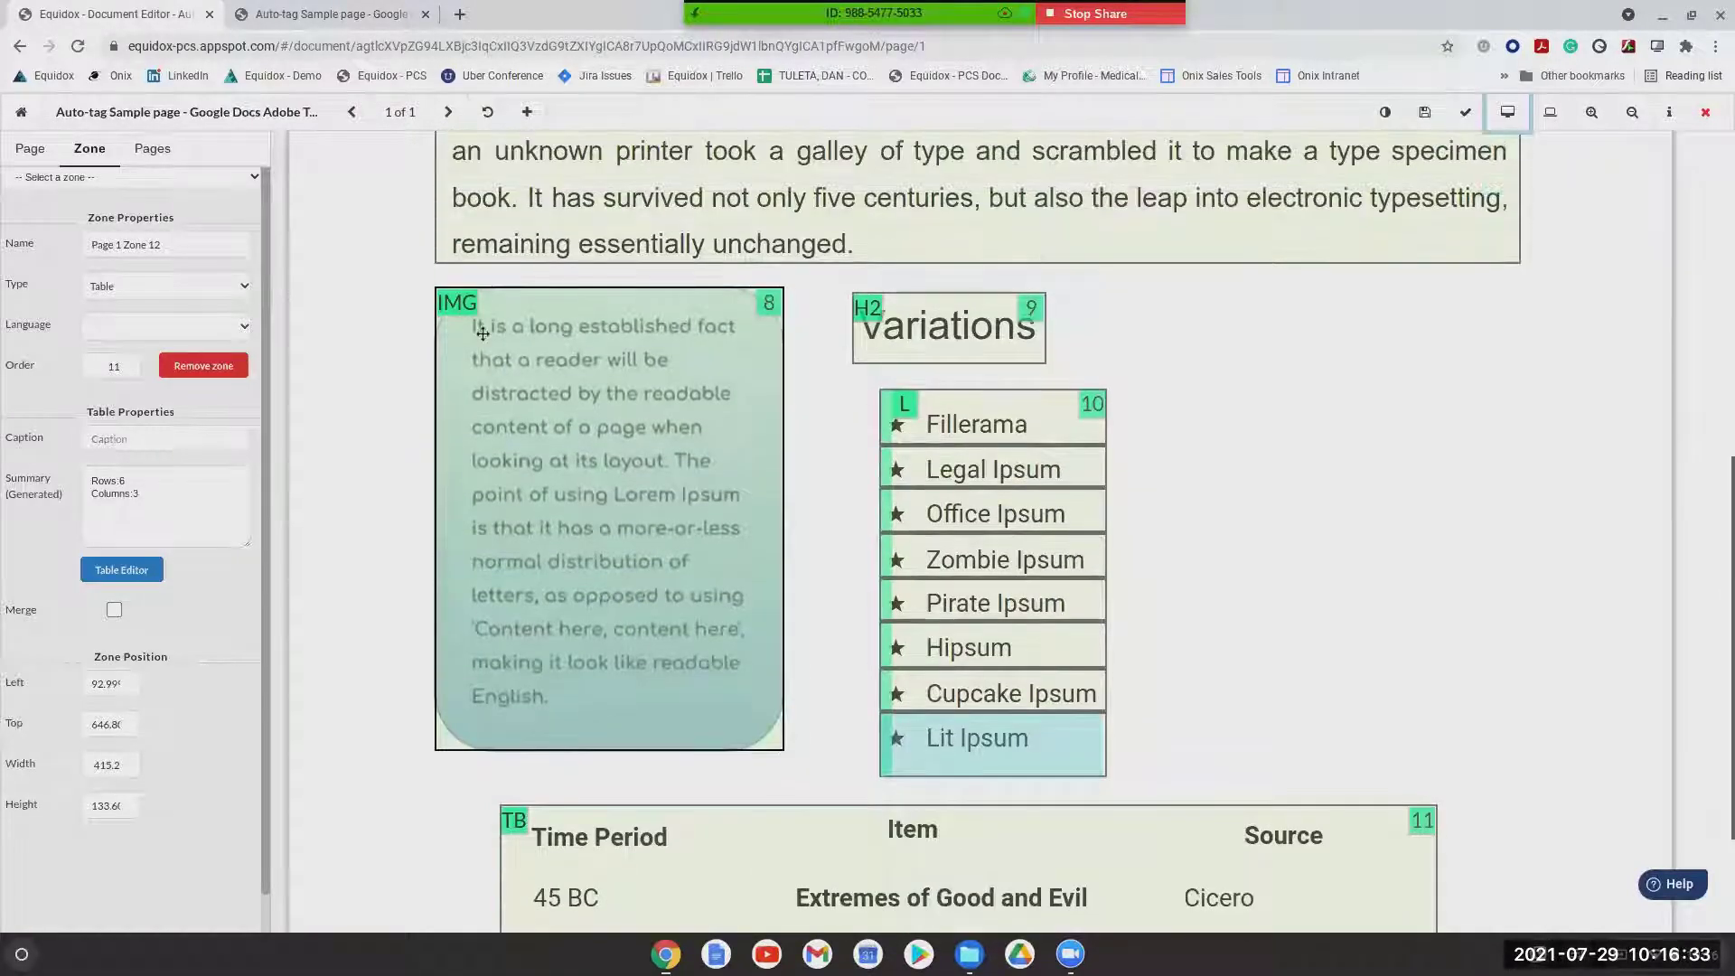
click(455, 301)
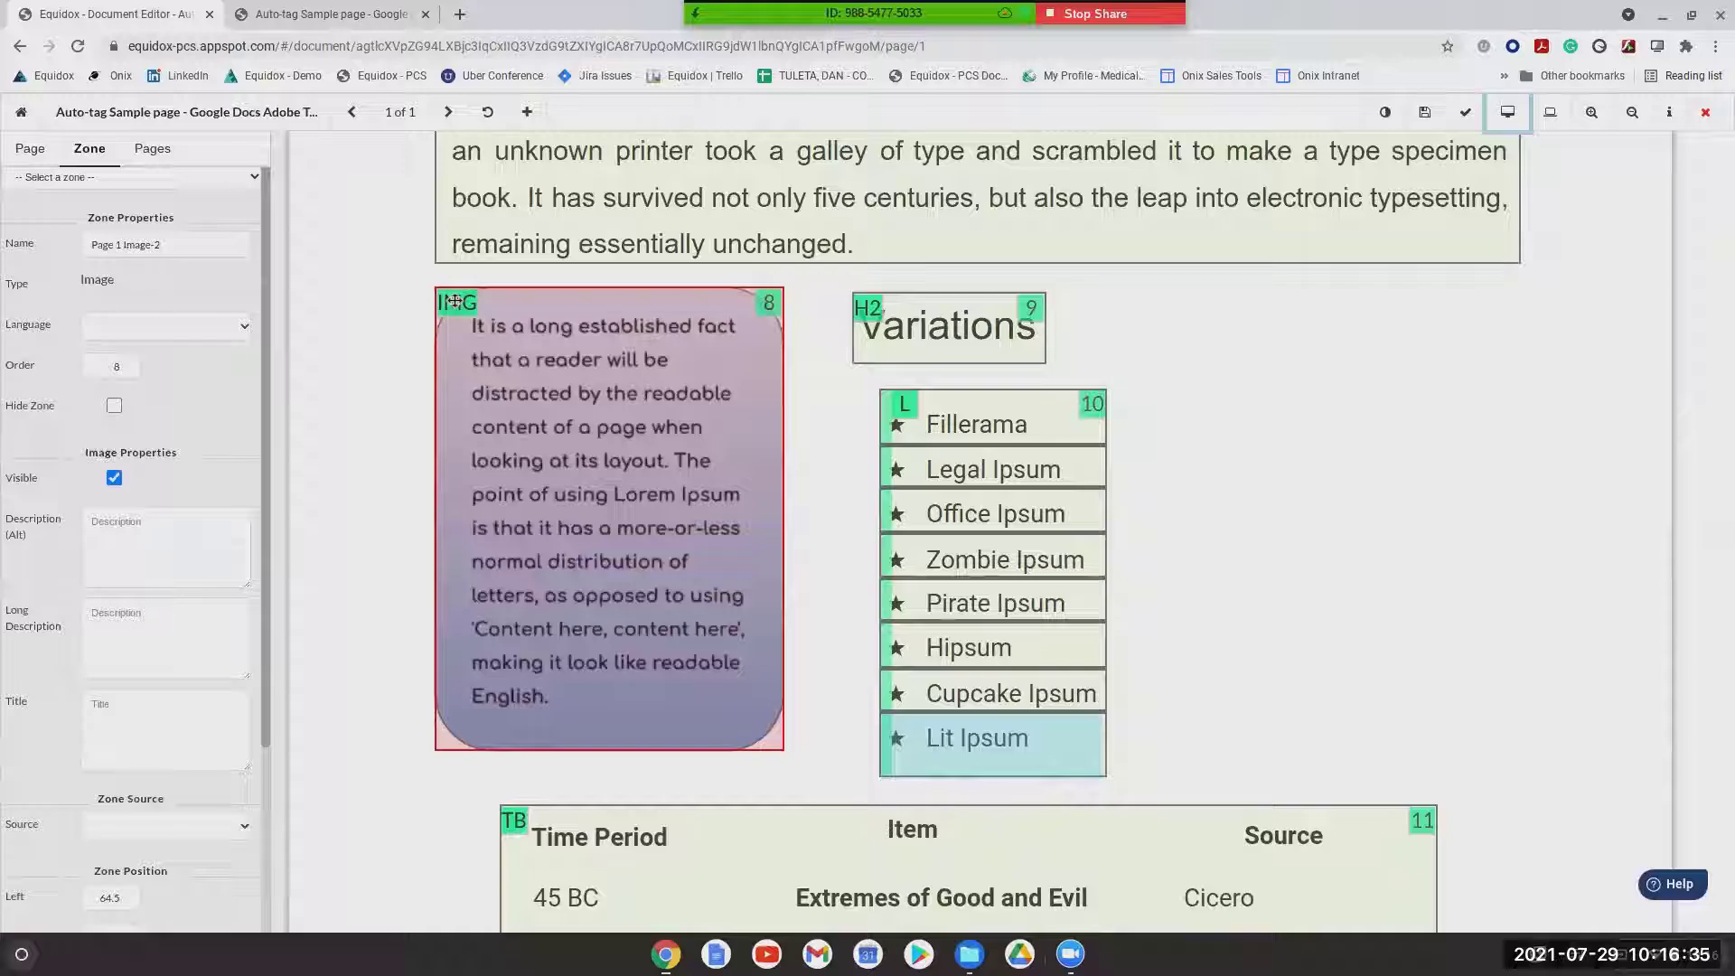
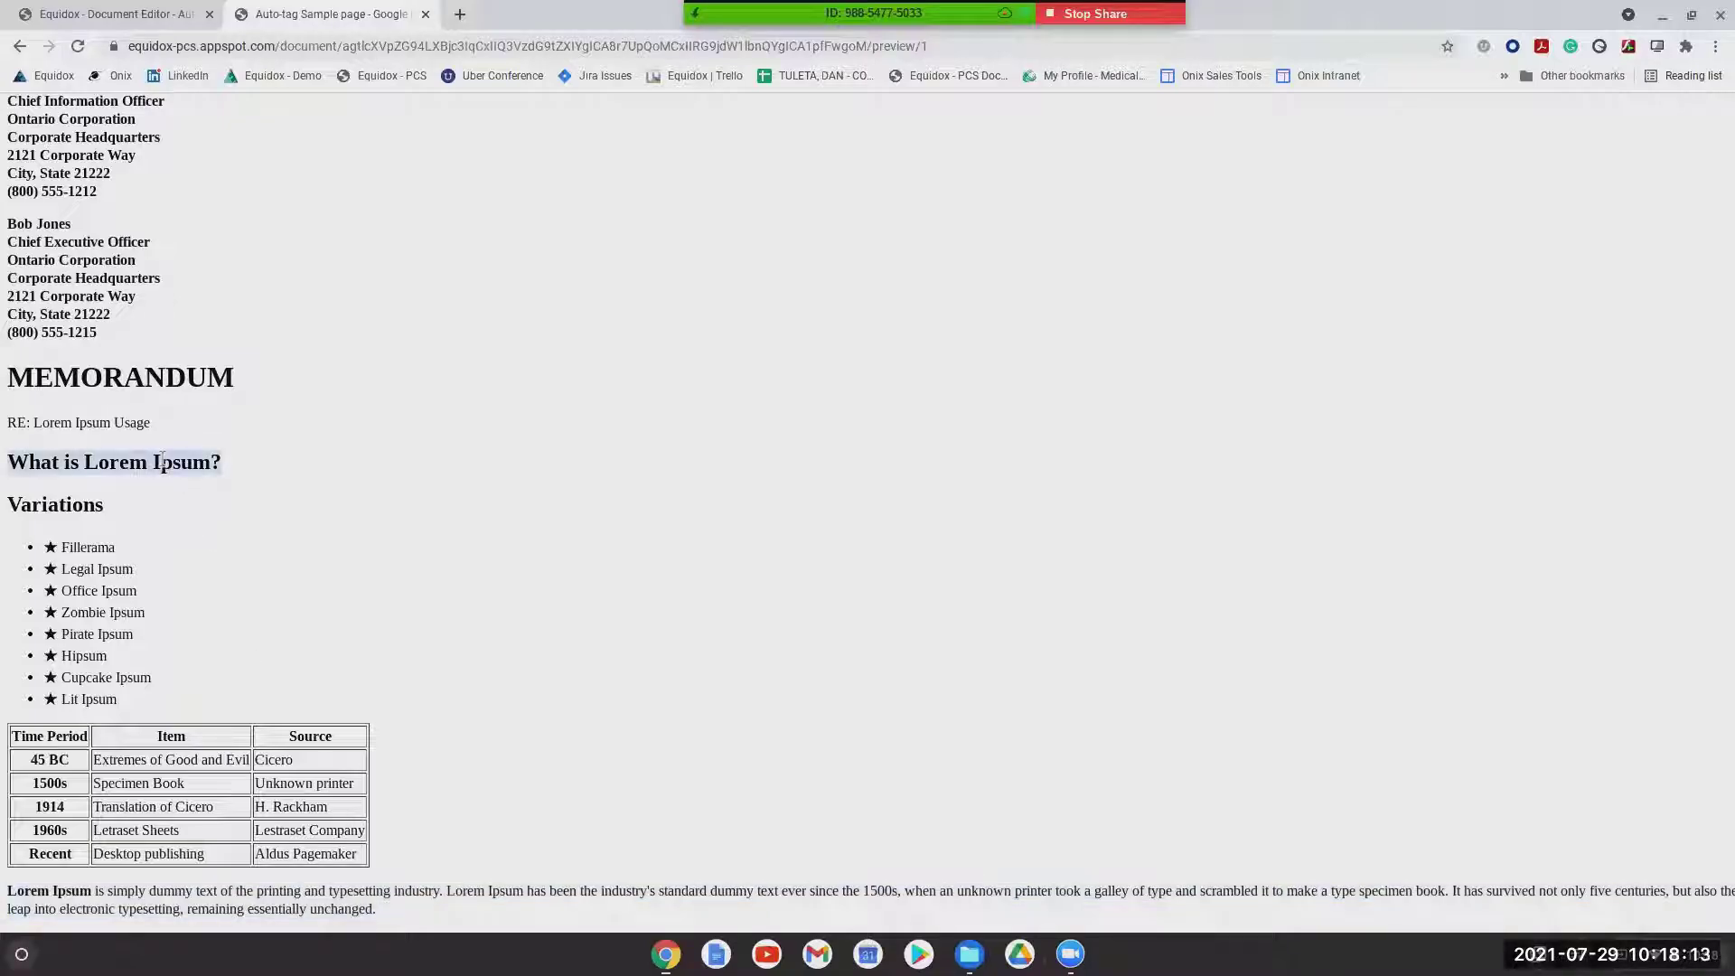
Return to the document editor and widen the paragraph zone below the What is Lorem Ipsum? heading to about 494
click(136, 13)
scroll(849, 637, down, 5)
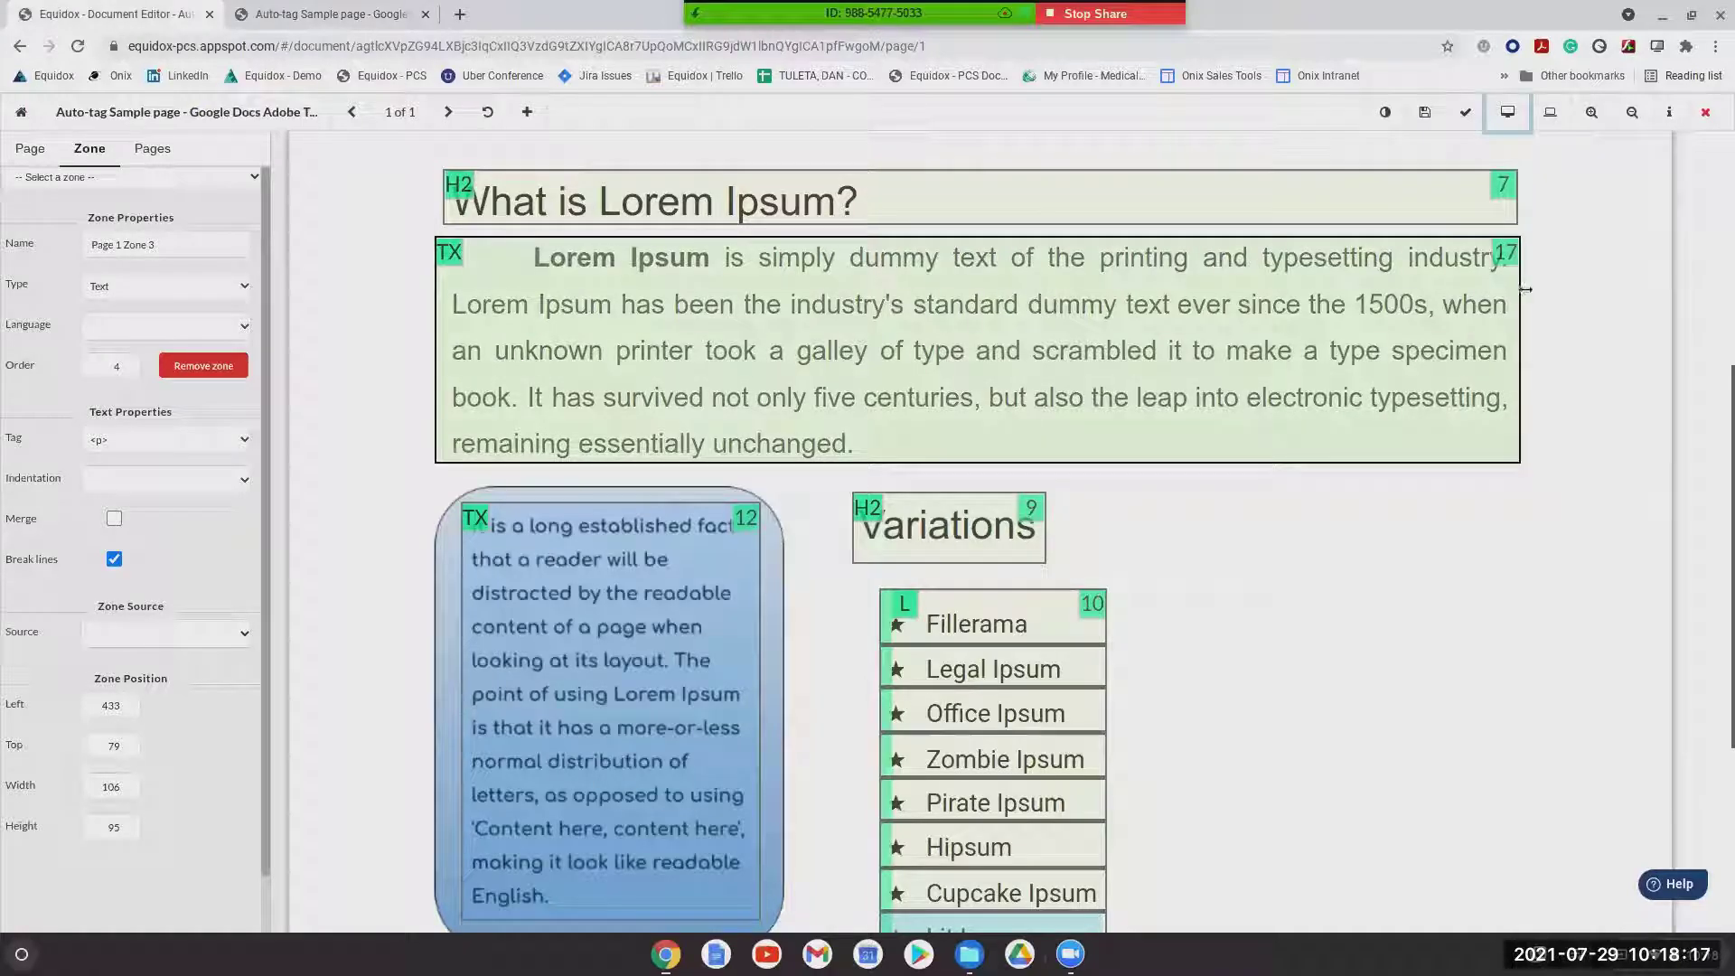
drag(1521, 293, 1552, 254)
Check the What is Lorem Ipsum? heading's order, and set the order of the paragraph zone below it to 7.17
click(1491, 212)
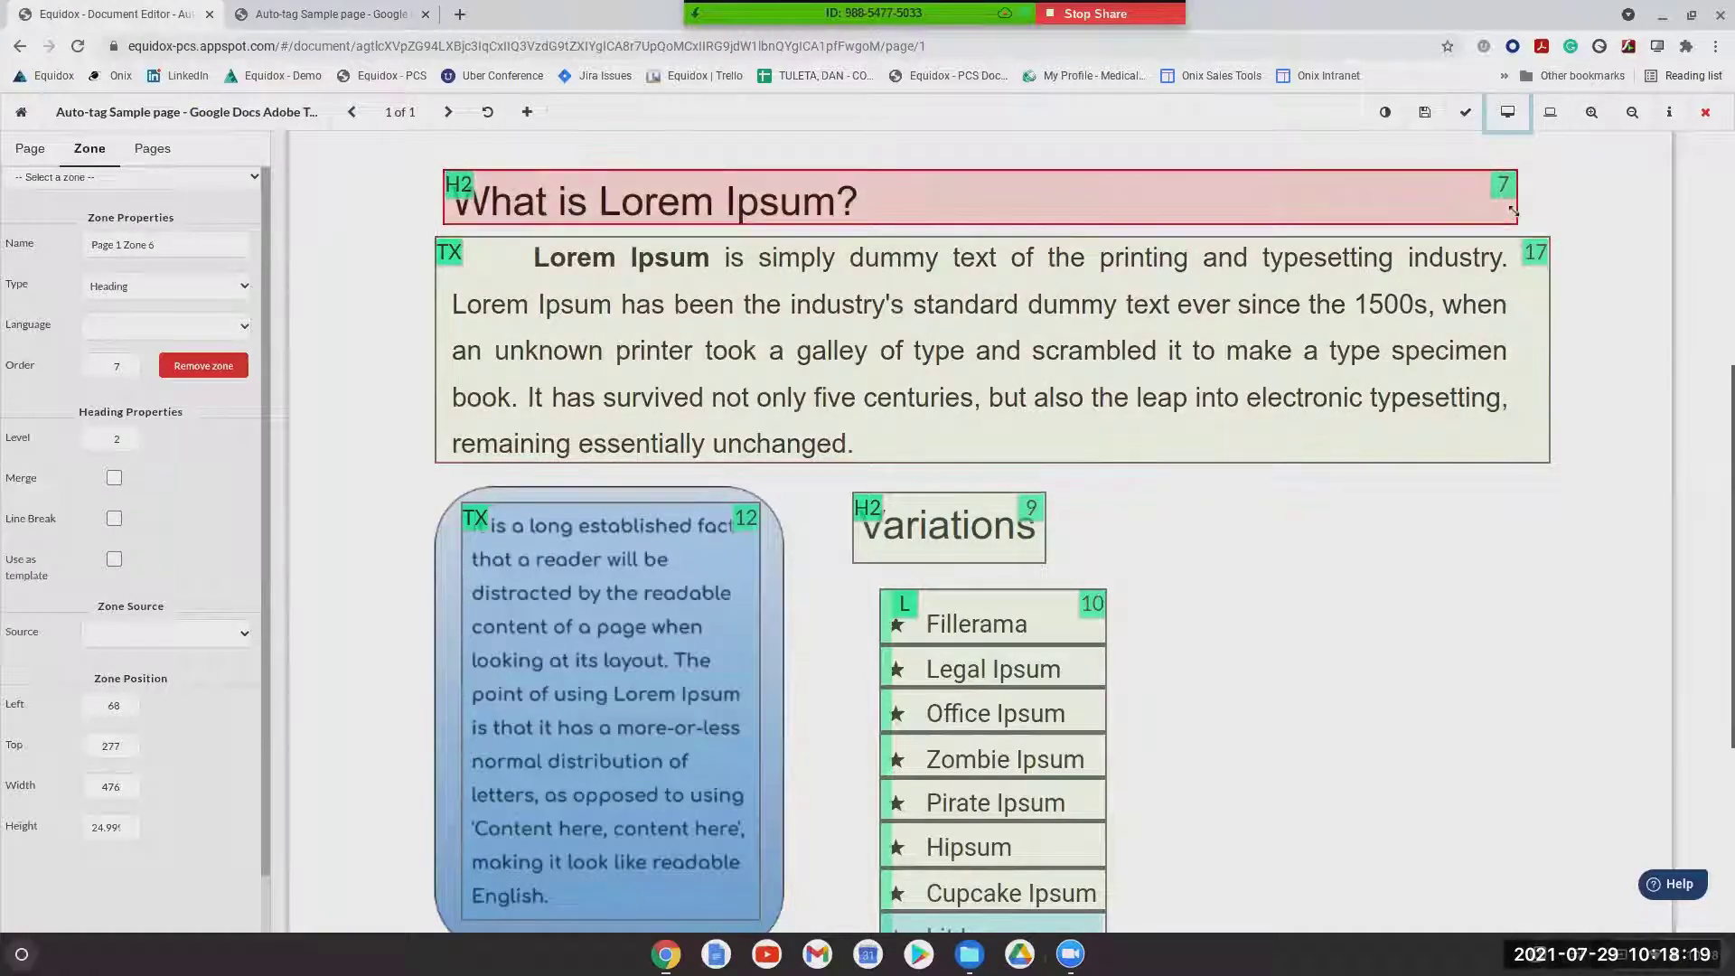
click(1456, 338)
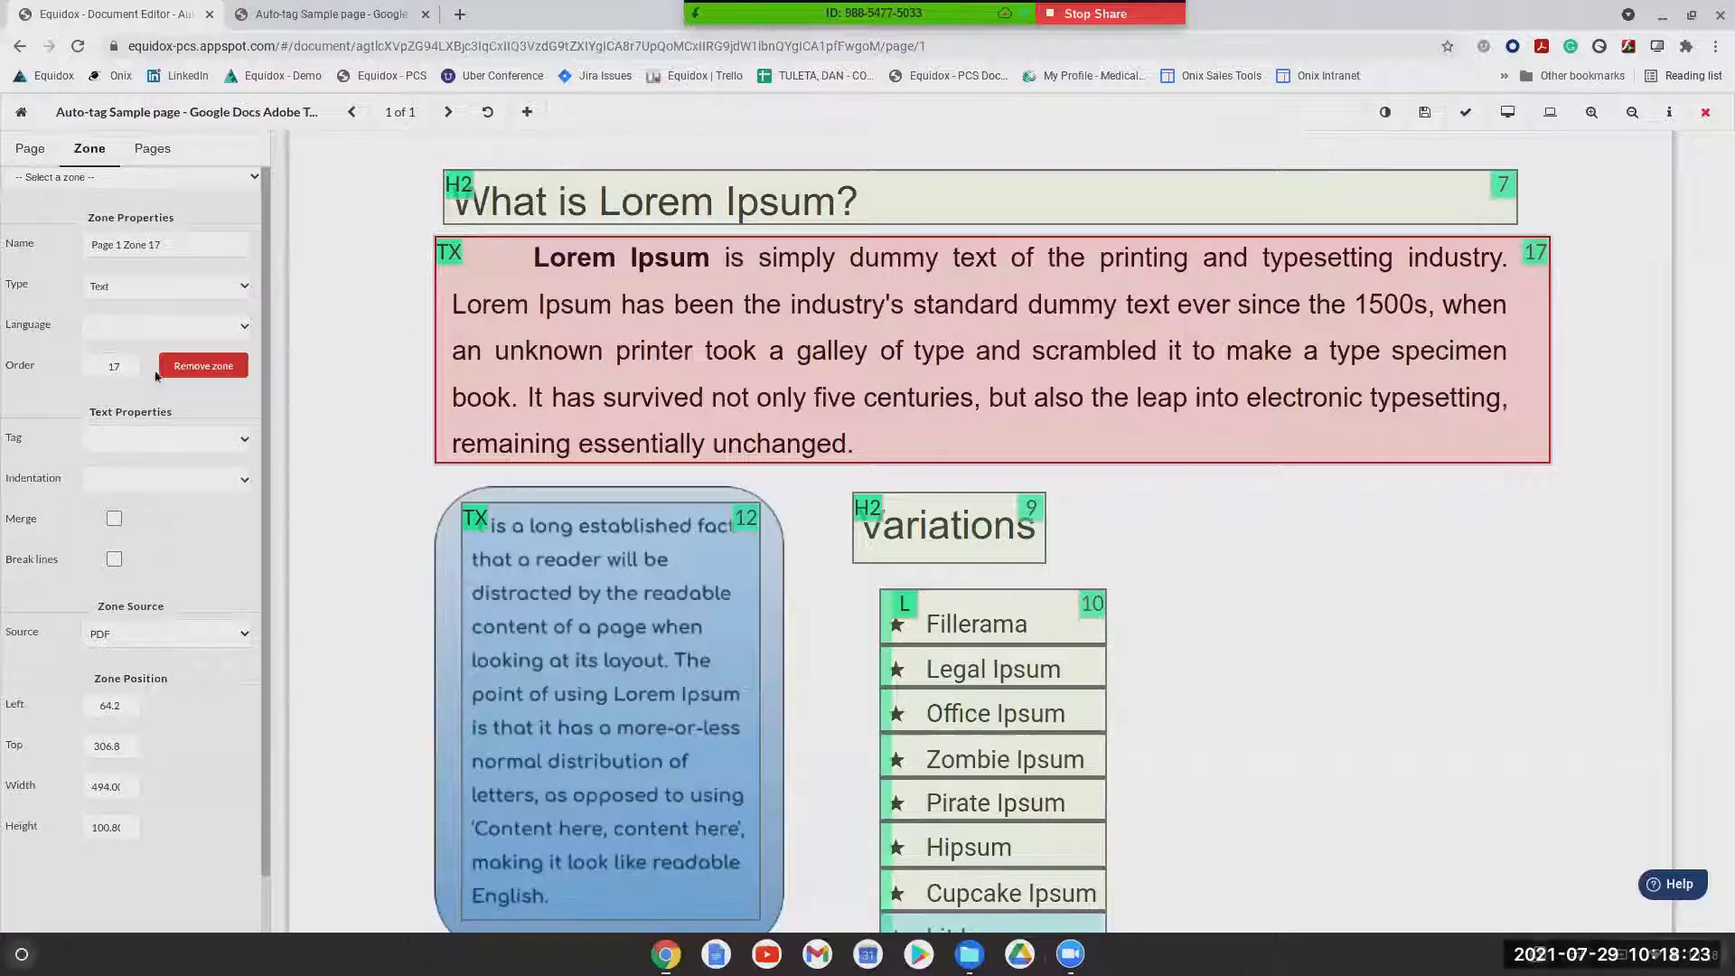
click(101, 366)
text(7.)
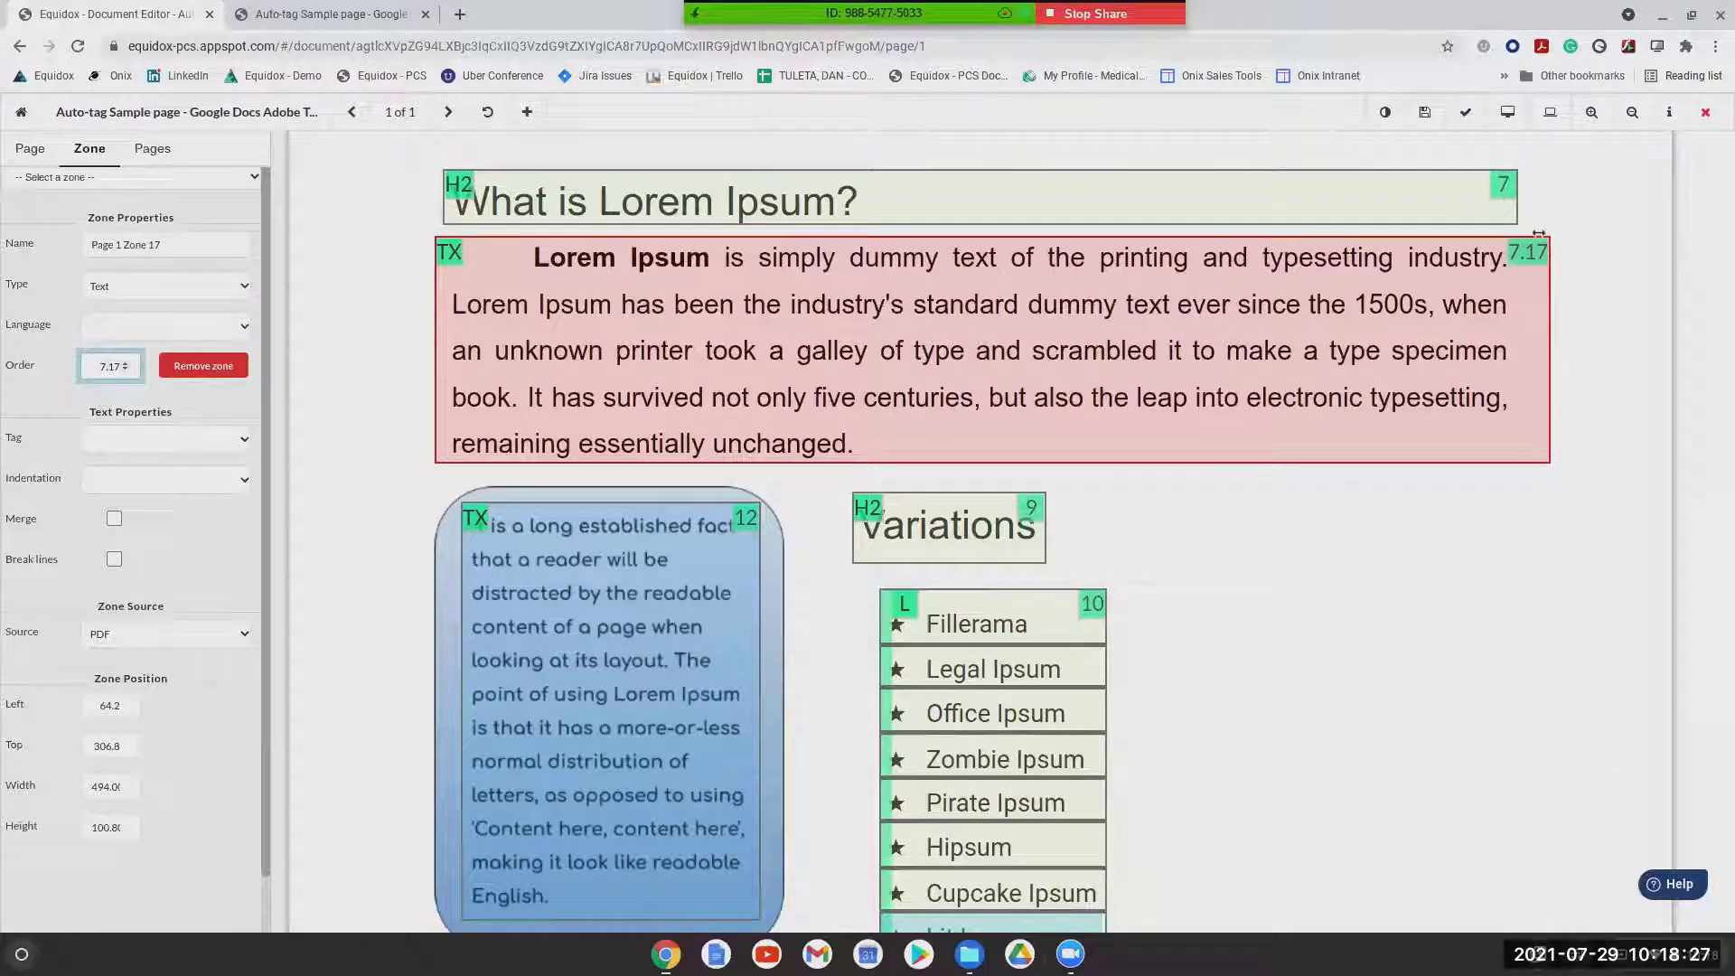
Preview the page as HTML and check the What is Lorem Ipsum? heading and paragraph in the reading order
click(1509, 118)
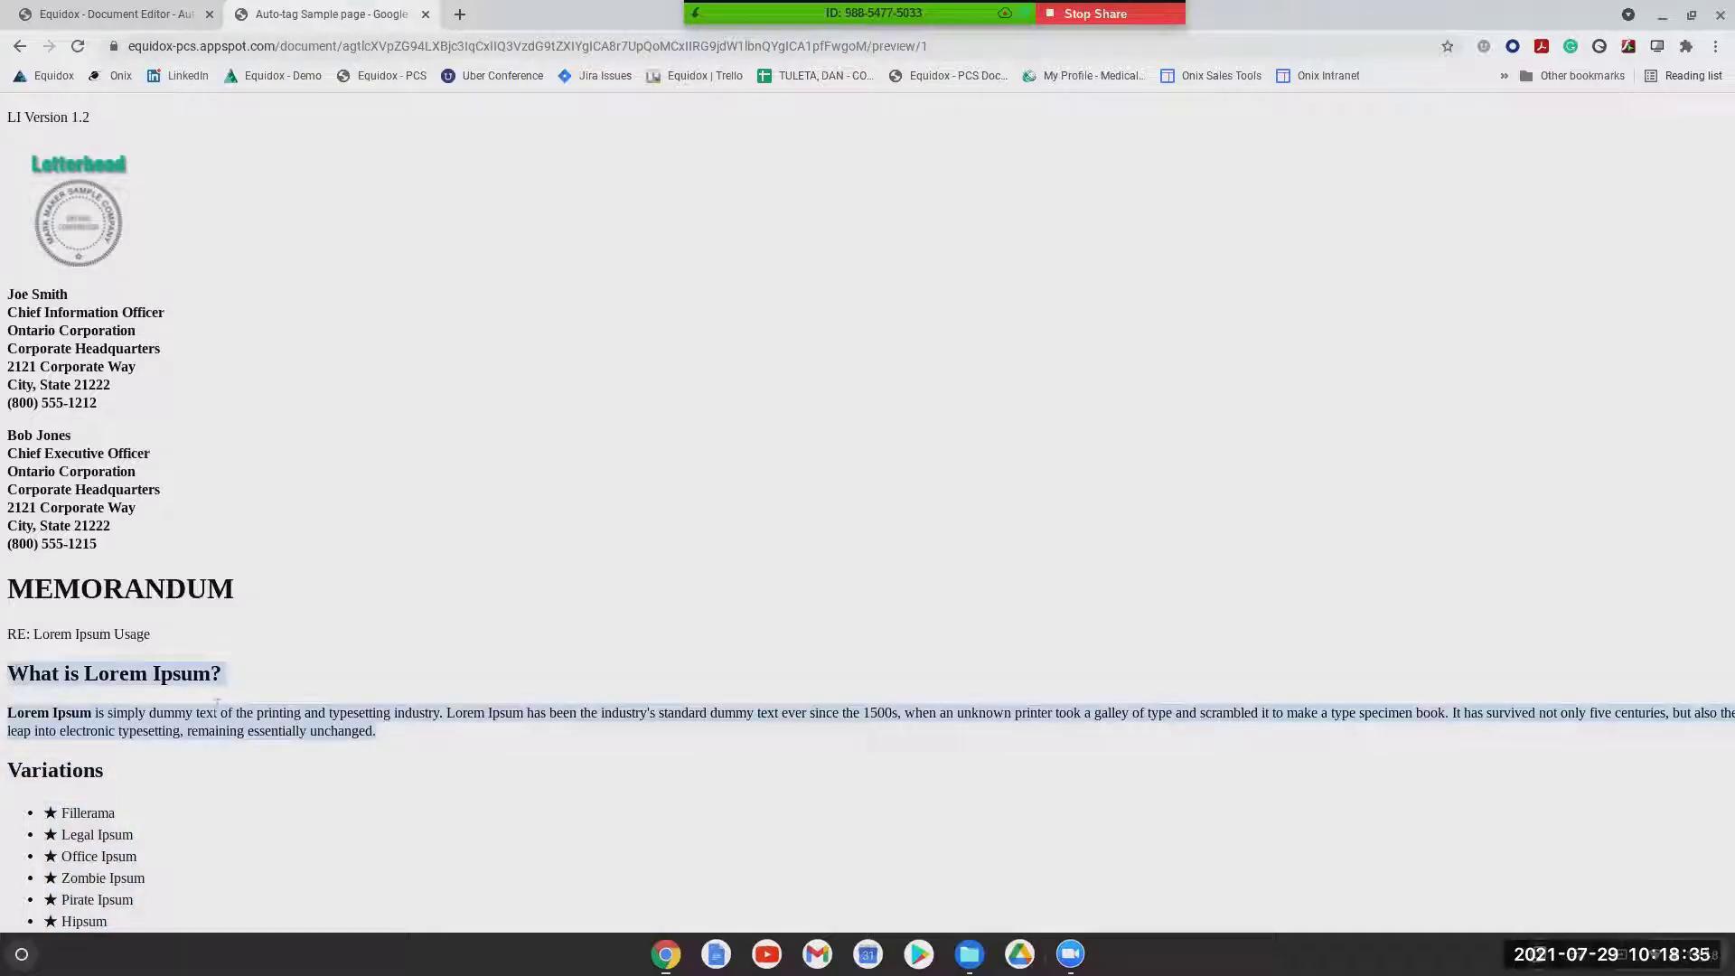
scroll(403, 641, down, 2)
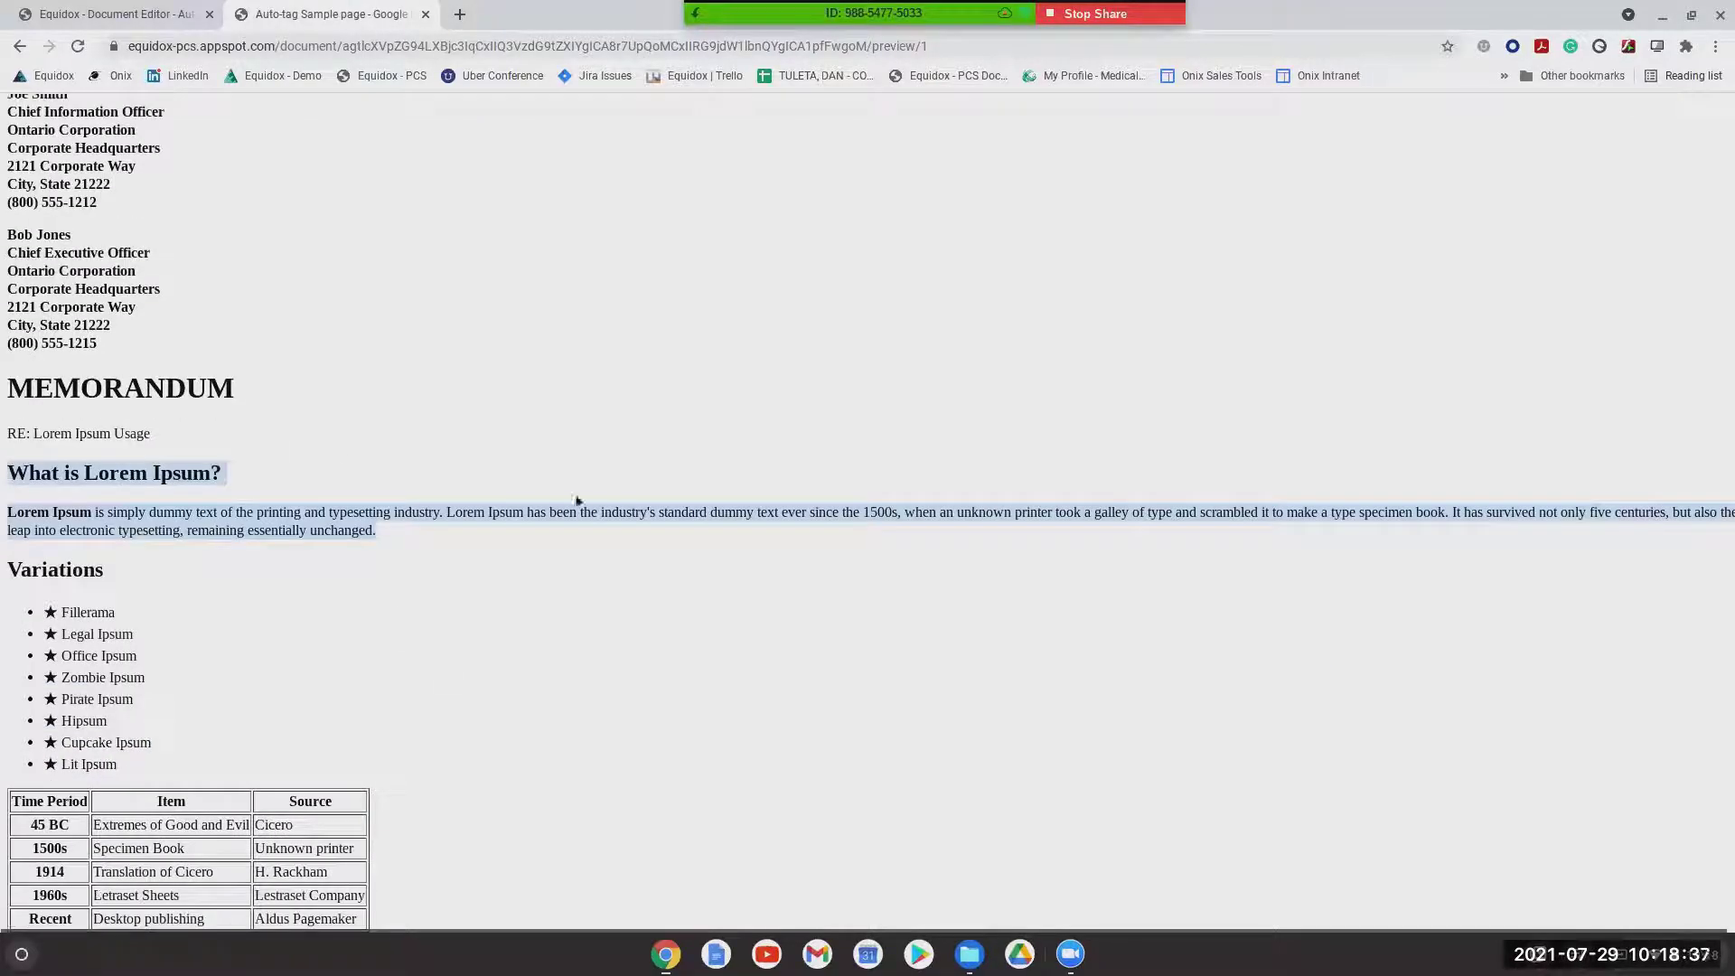
scroll(644, 510, up, 2)
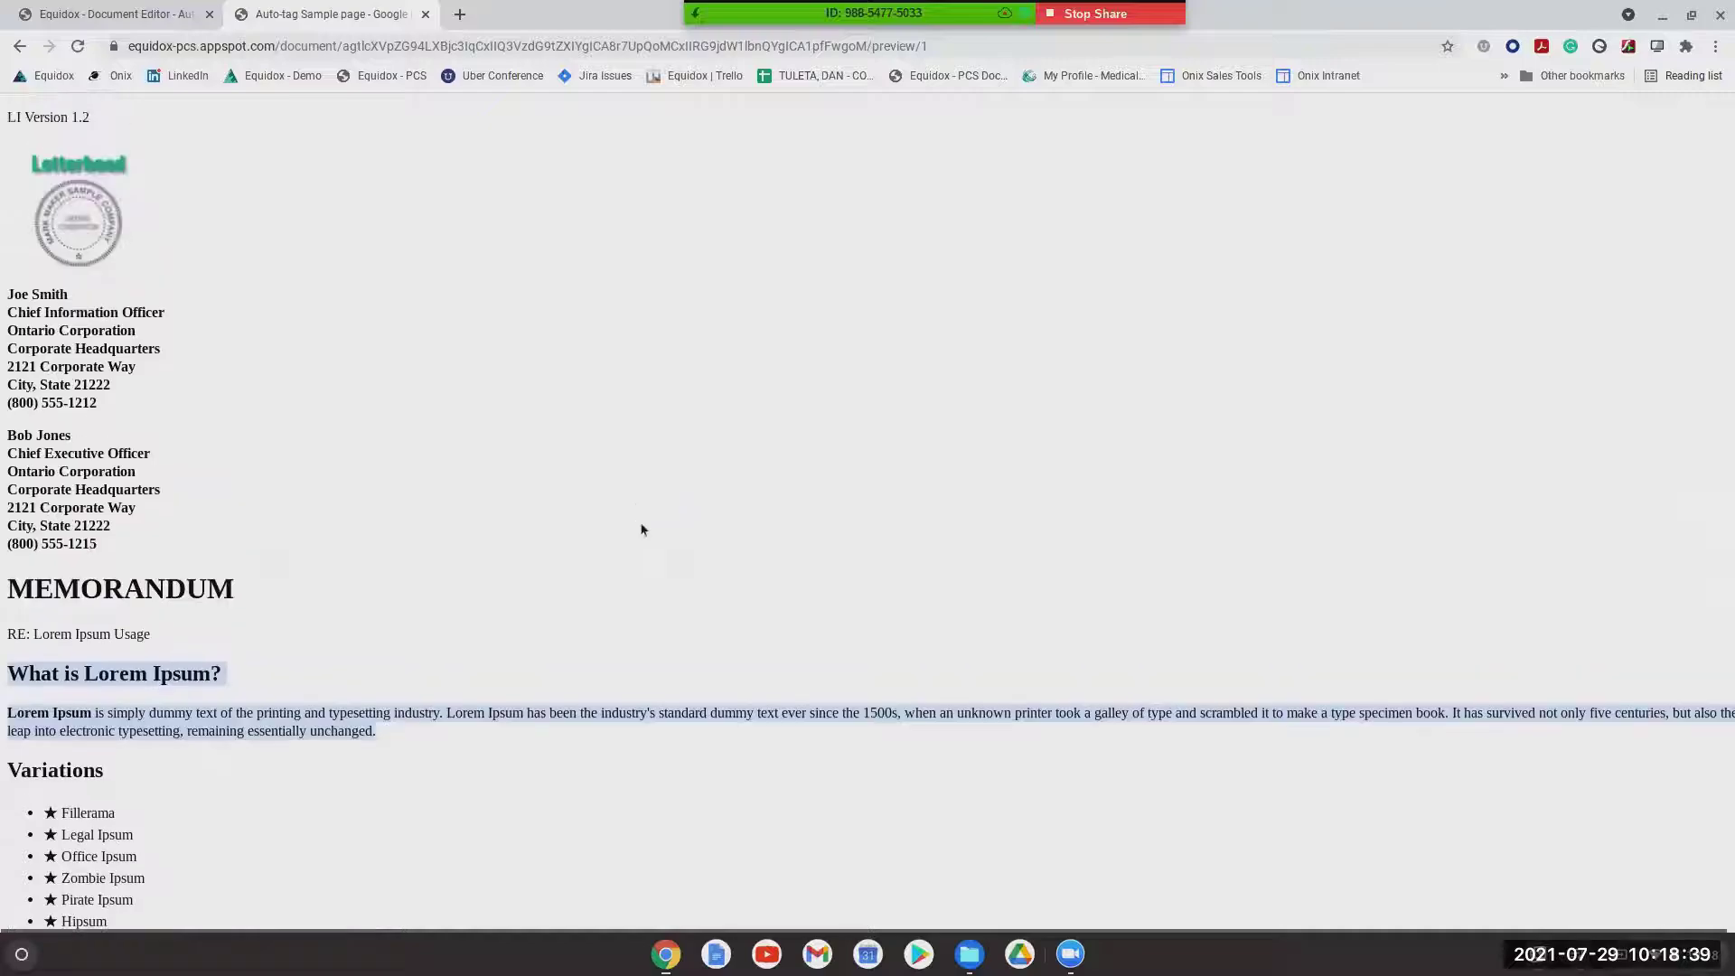
Return to the document editor and save the page, comparing it once more with the open preview
click(130, 15)
scroll(1078, 354, up, 6)
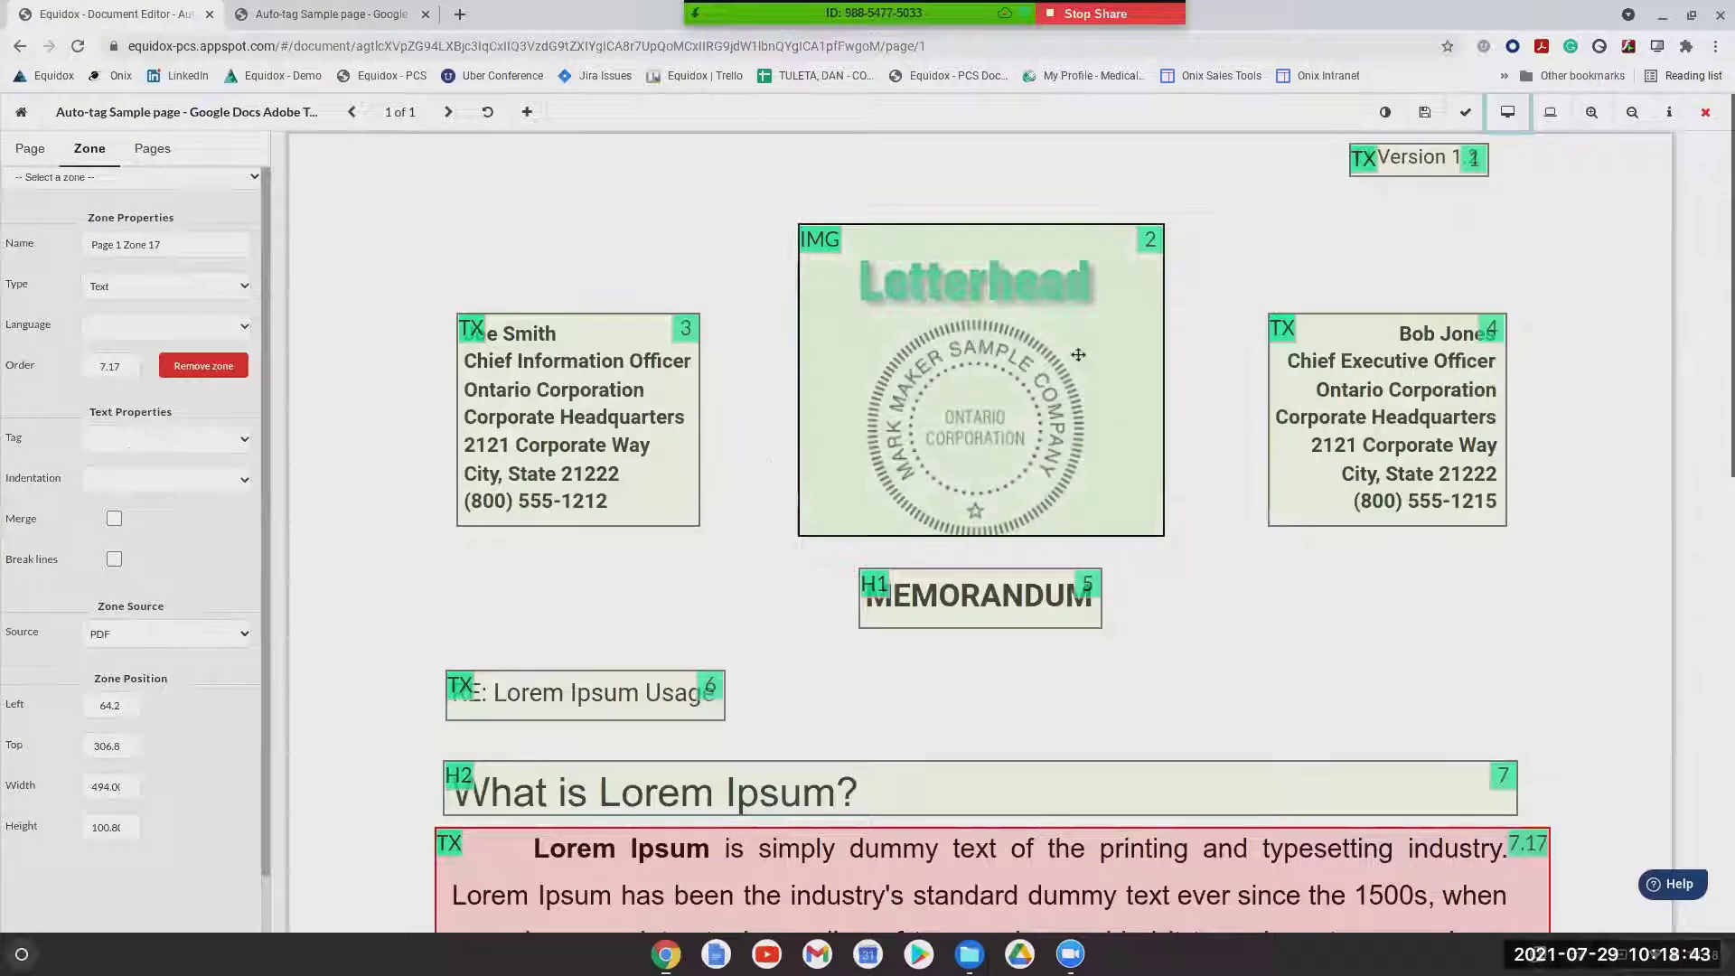
click(1424, 112)
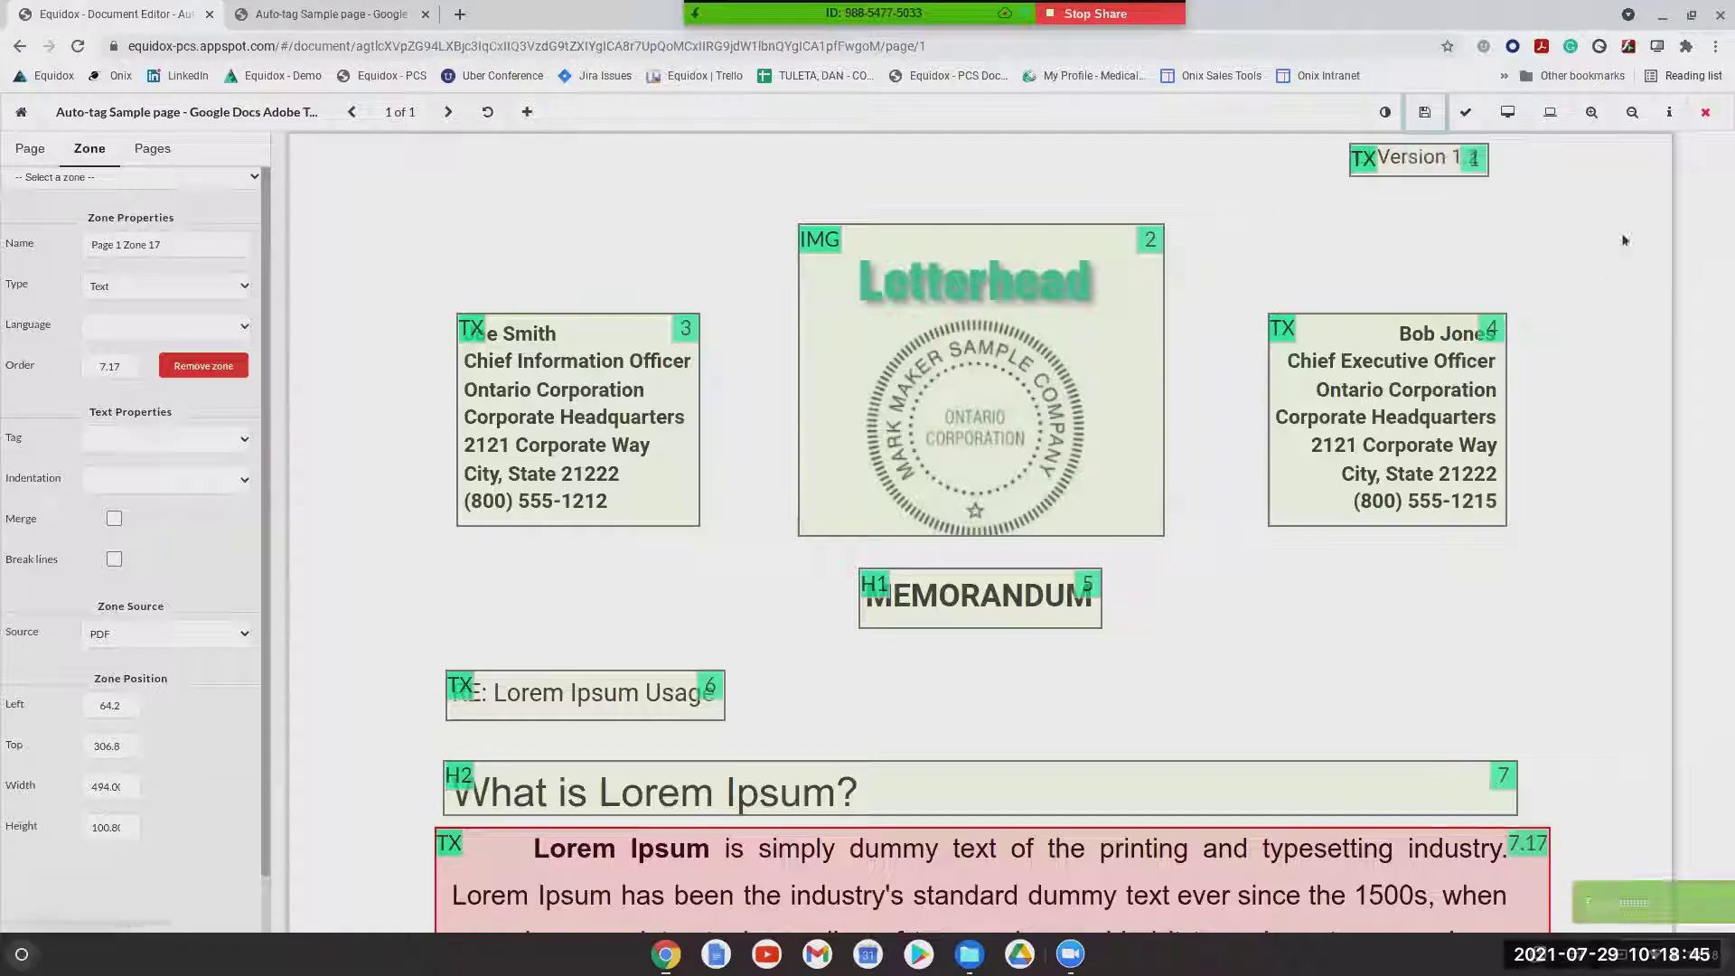
click(328, 13)
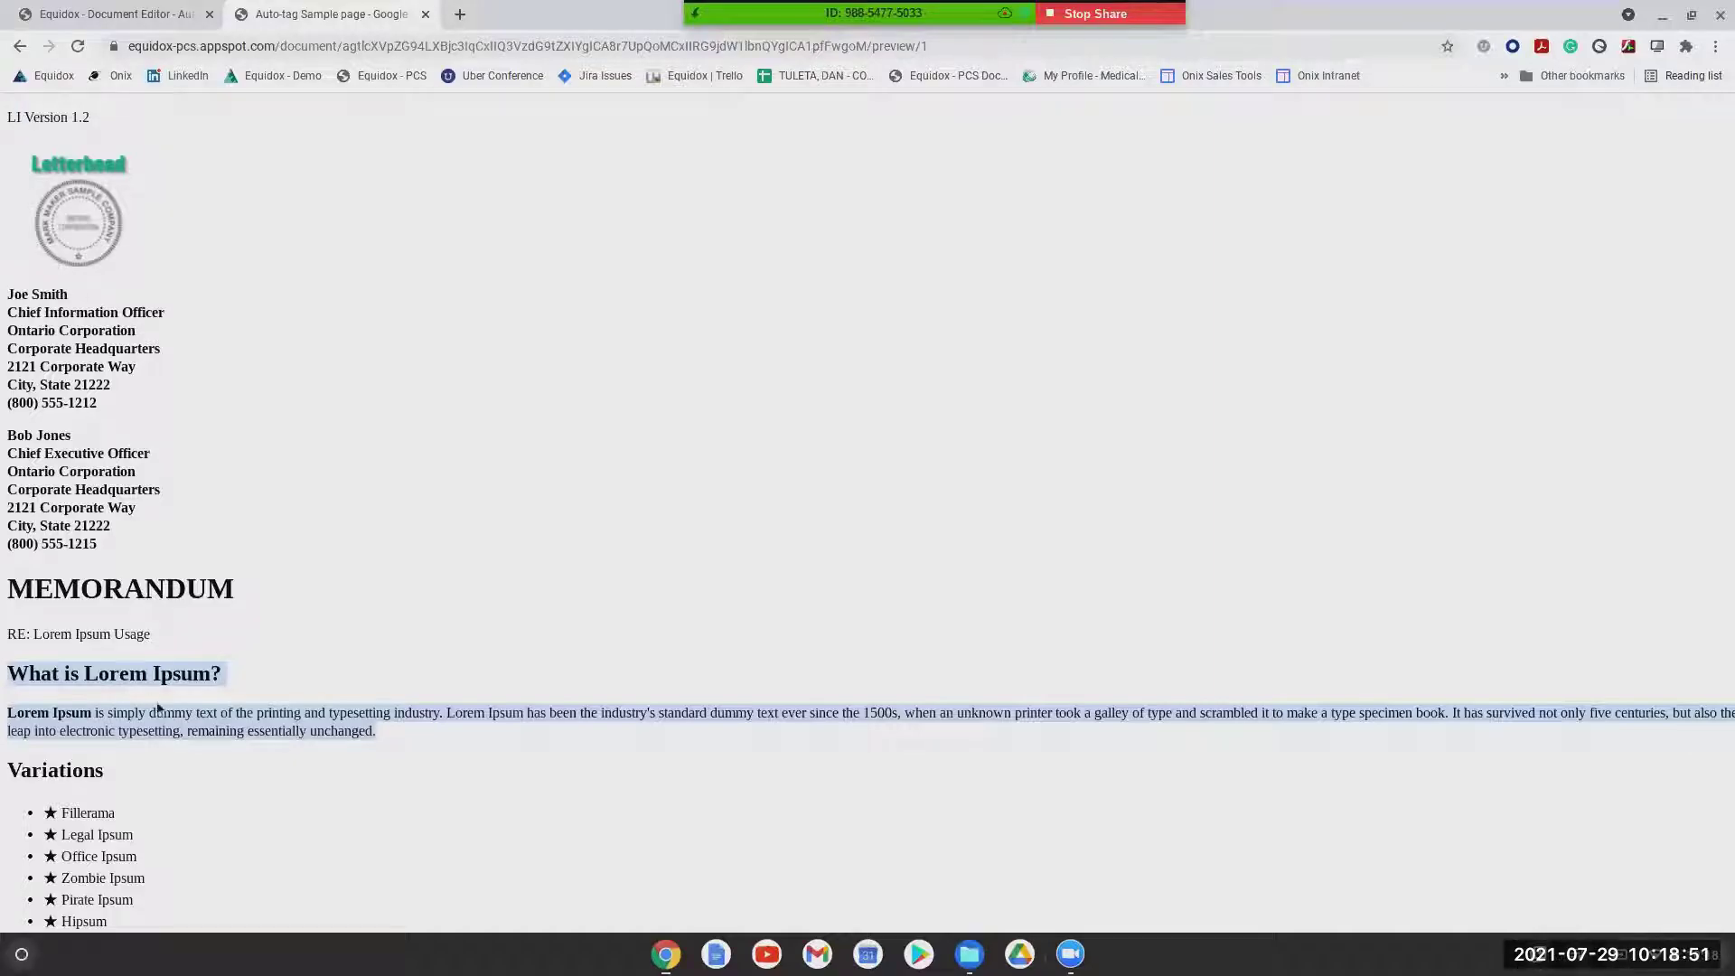
click(86, 23)
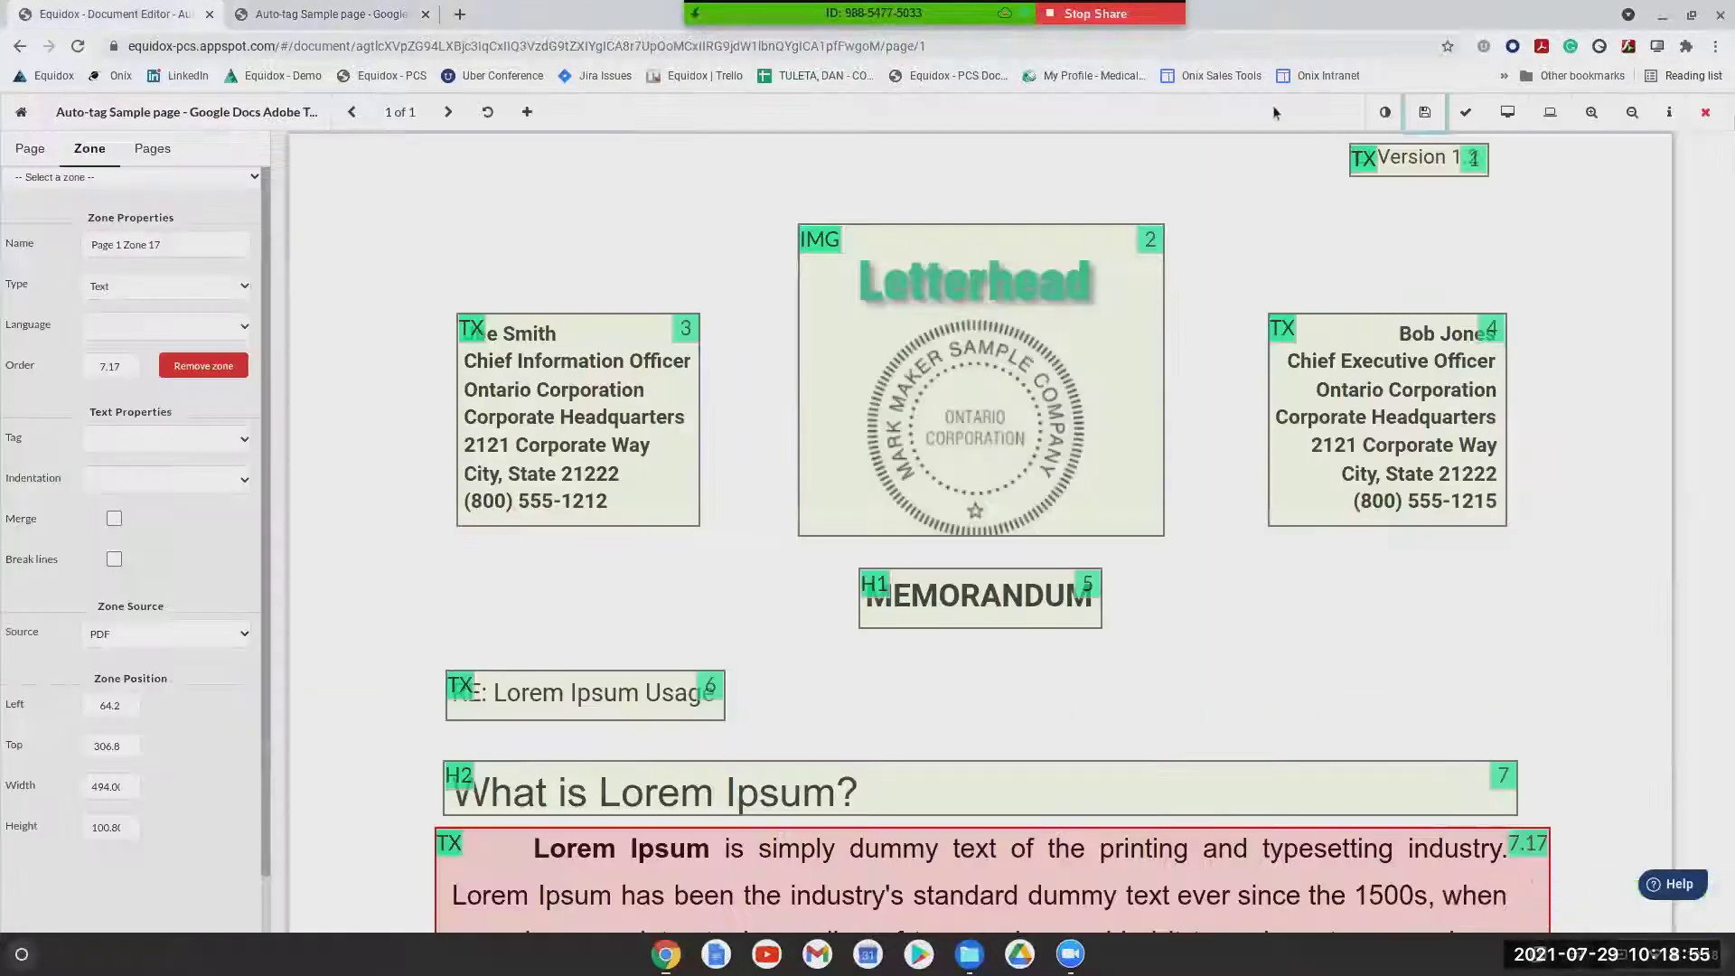
Open the 1Jan19 SDS for NiteCell CR2016 Lithium Metal Battery document, check its producer, and open page 1 in the editor
click(1705, 114)
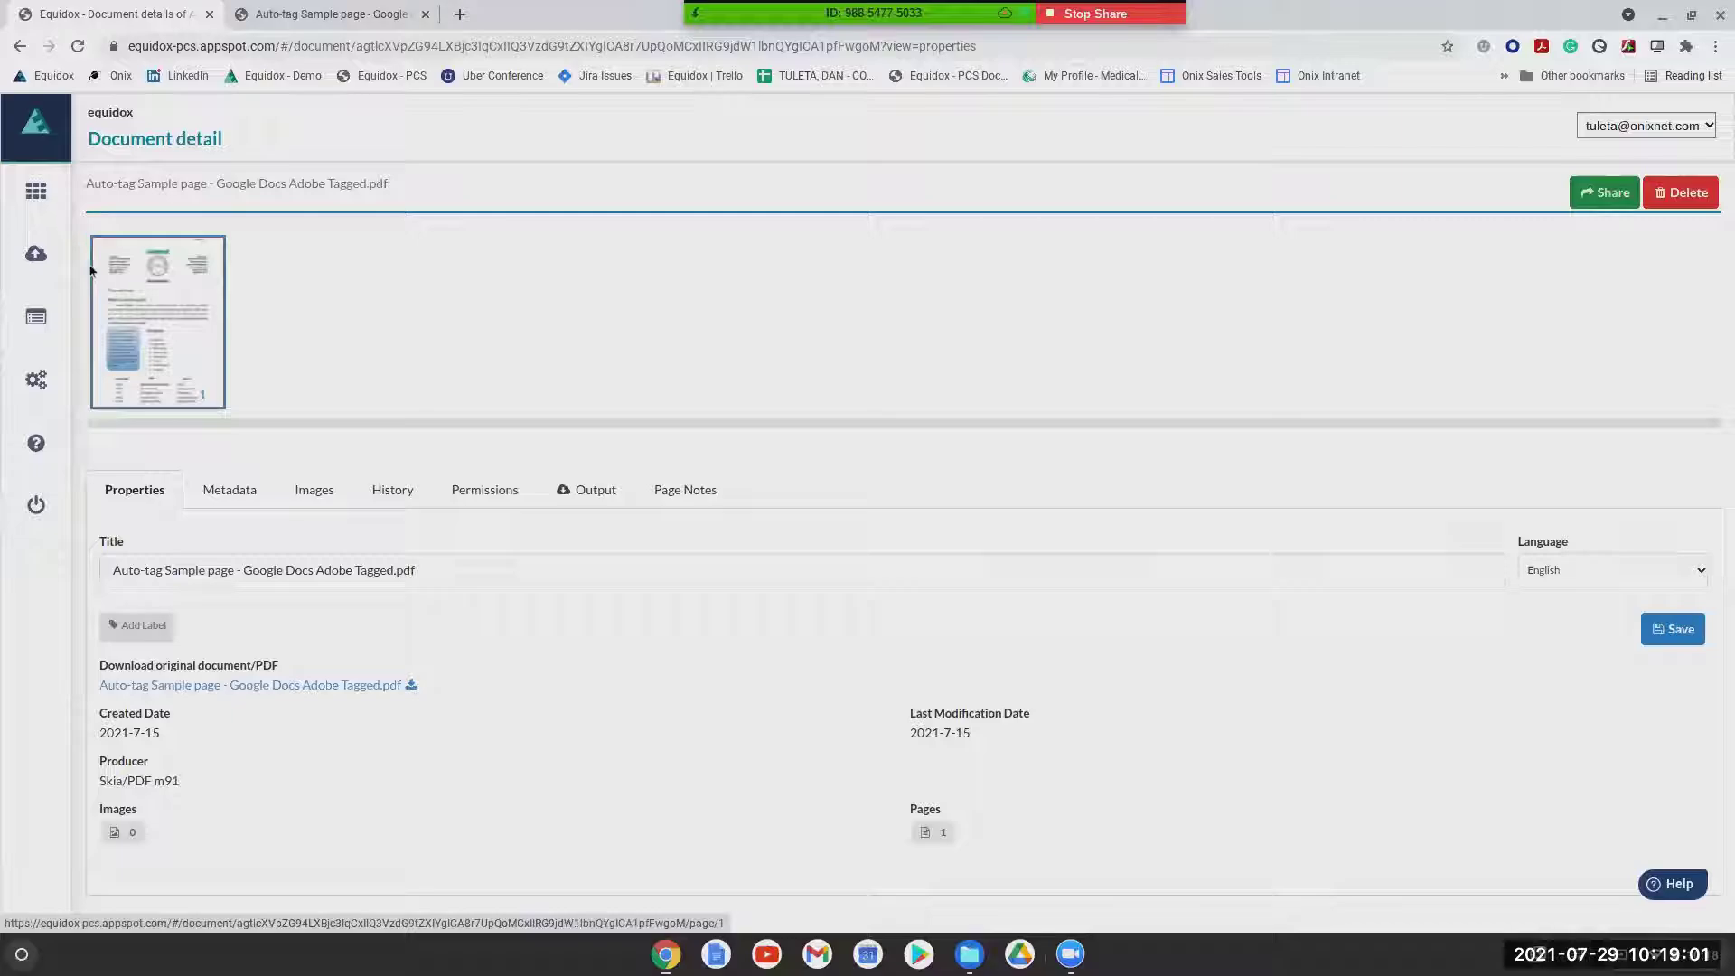
click(38, 195)
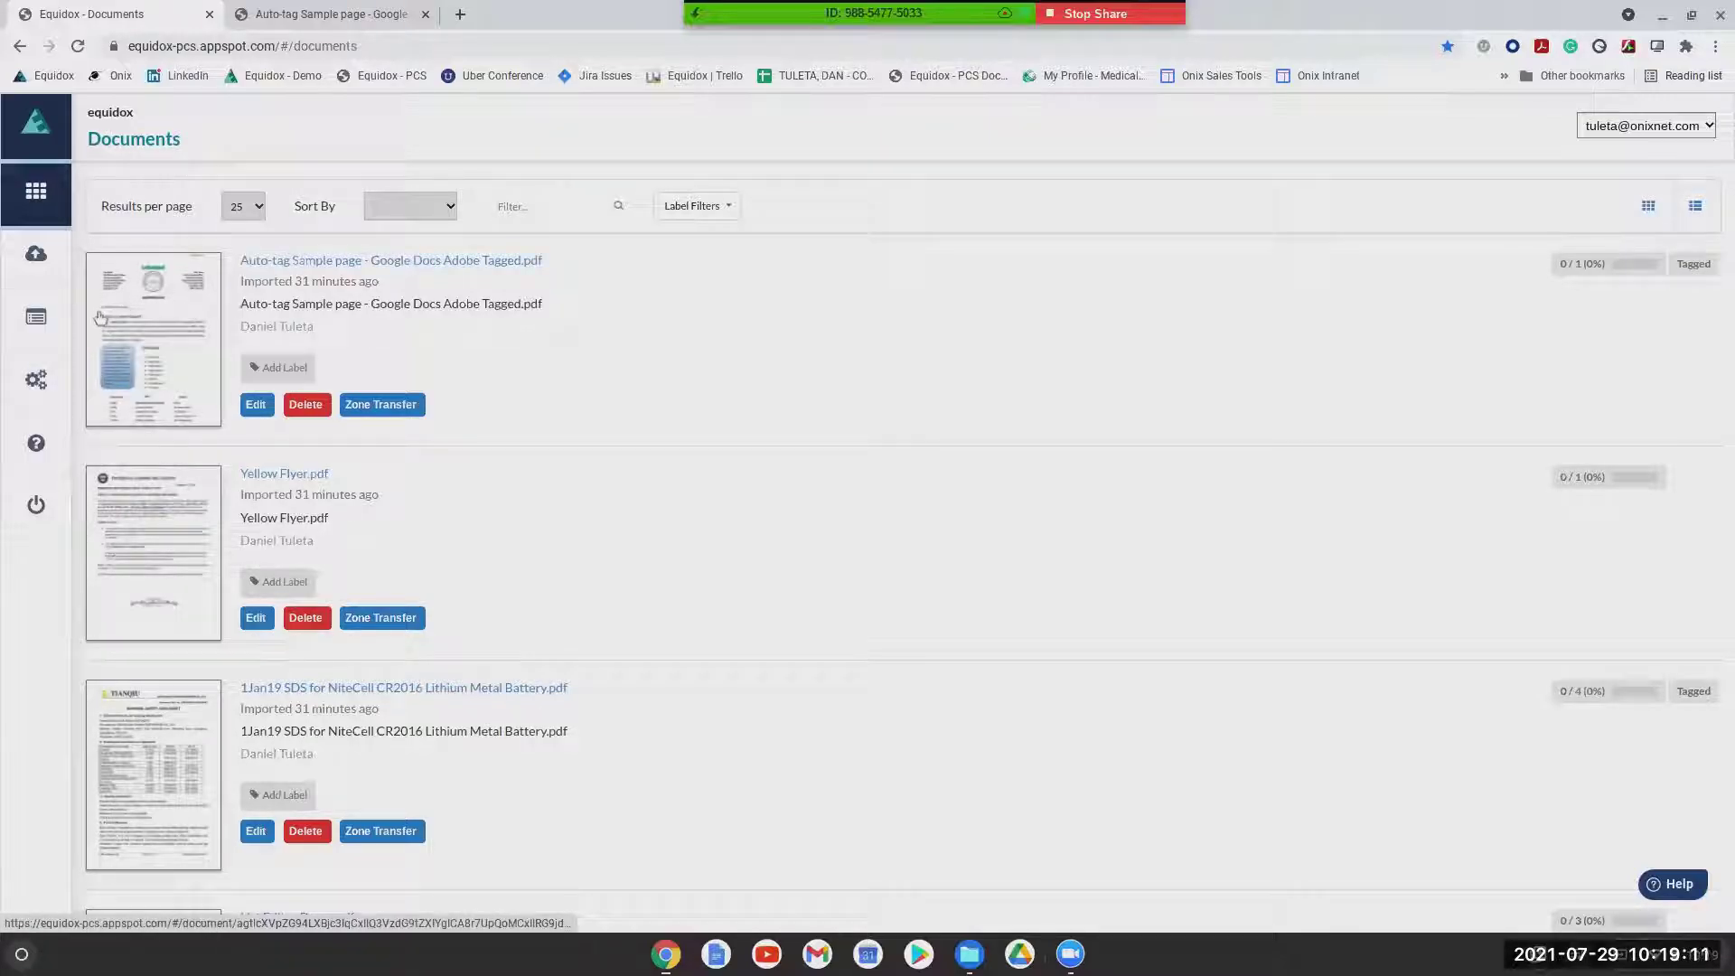
click(132, 737)
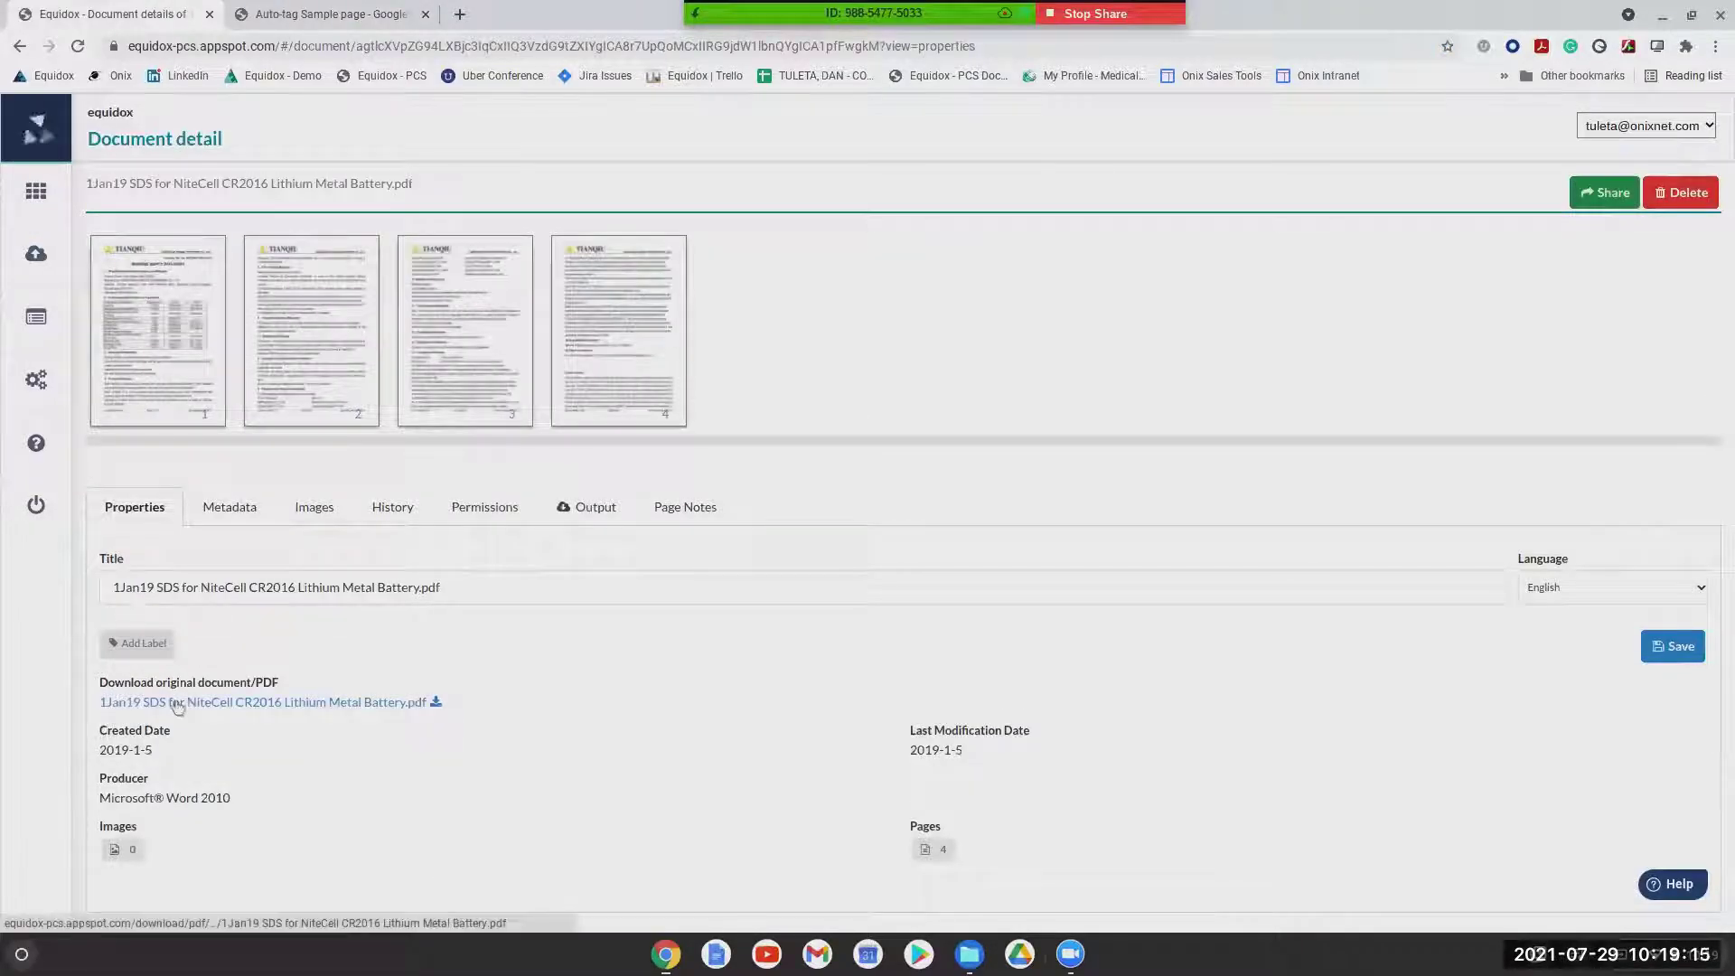
triple_click(206, 797)
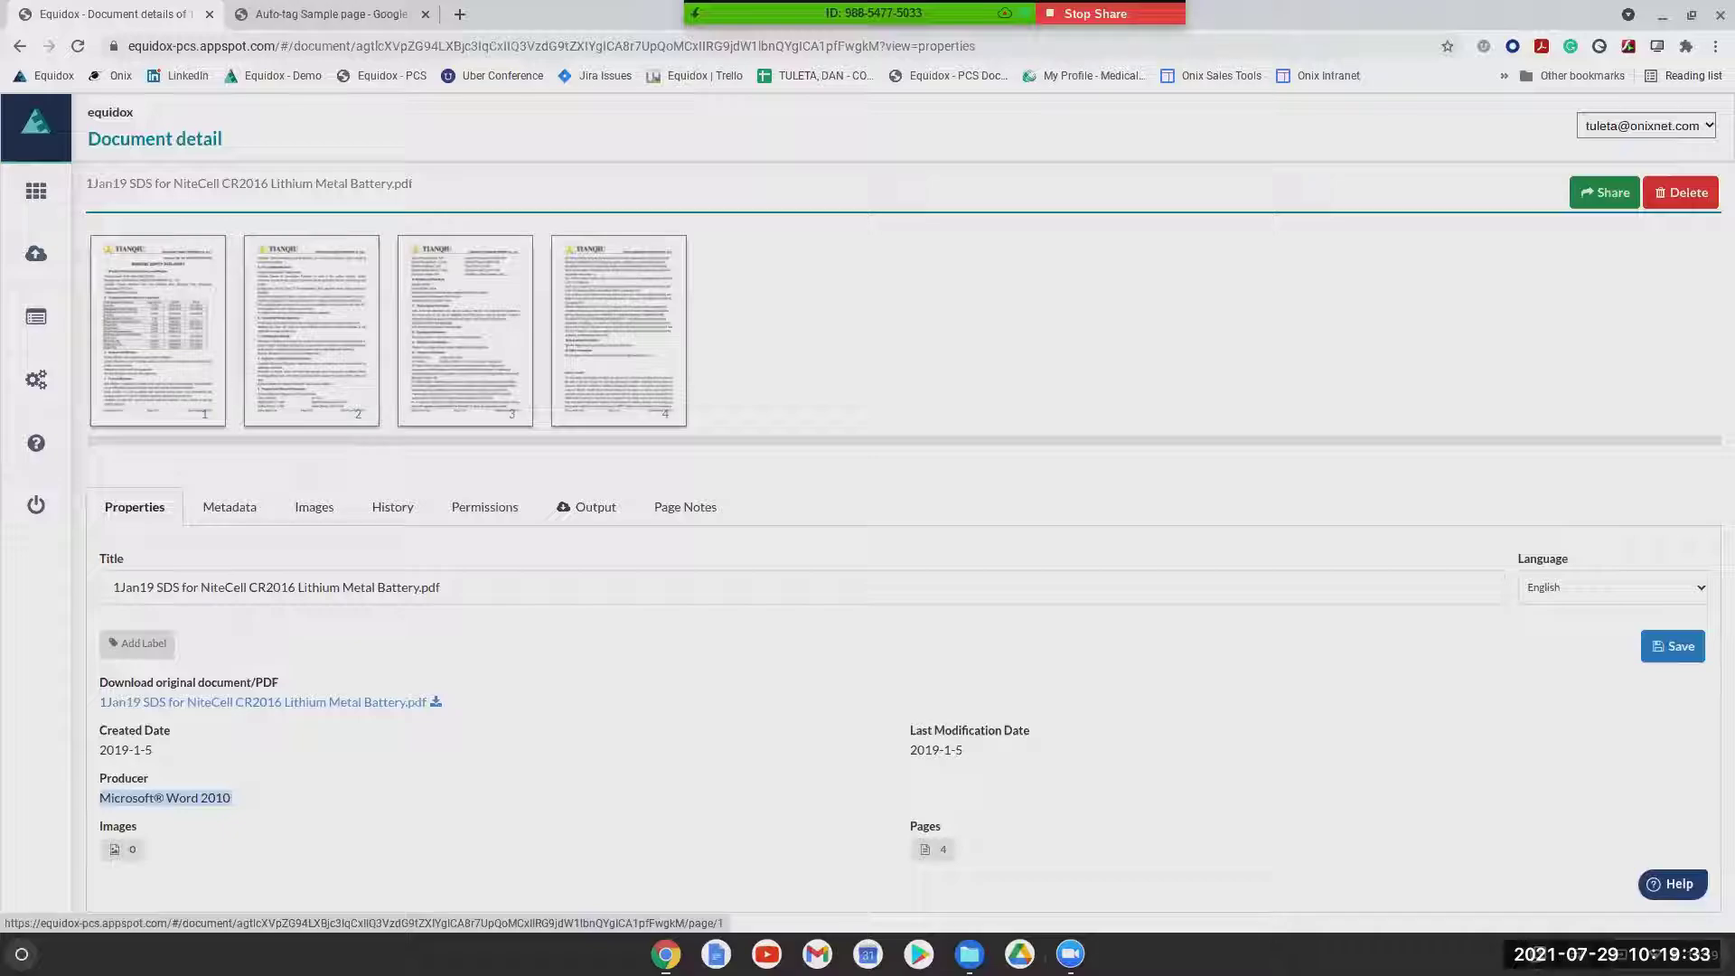
click(155, 298)
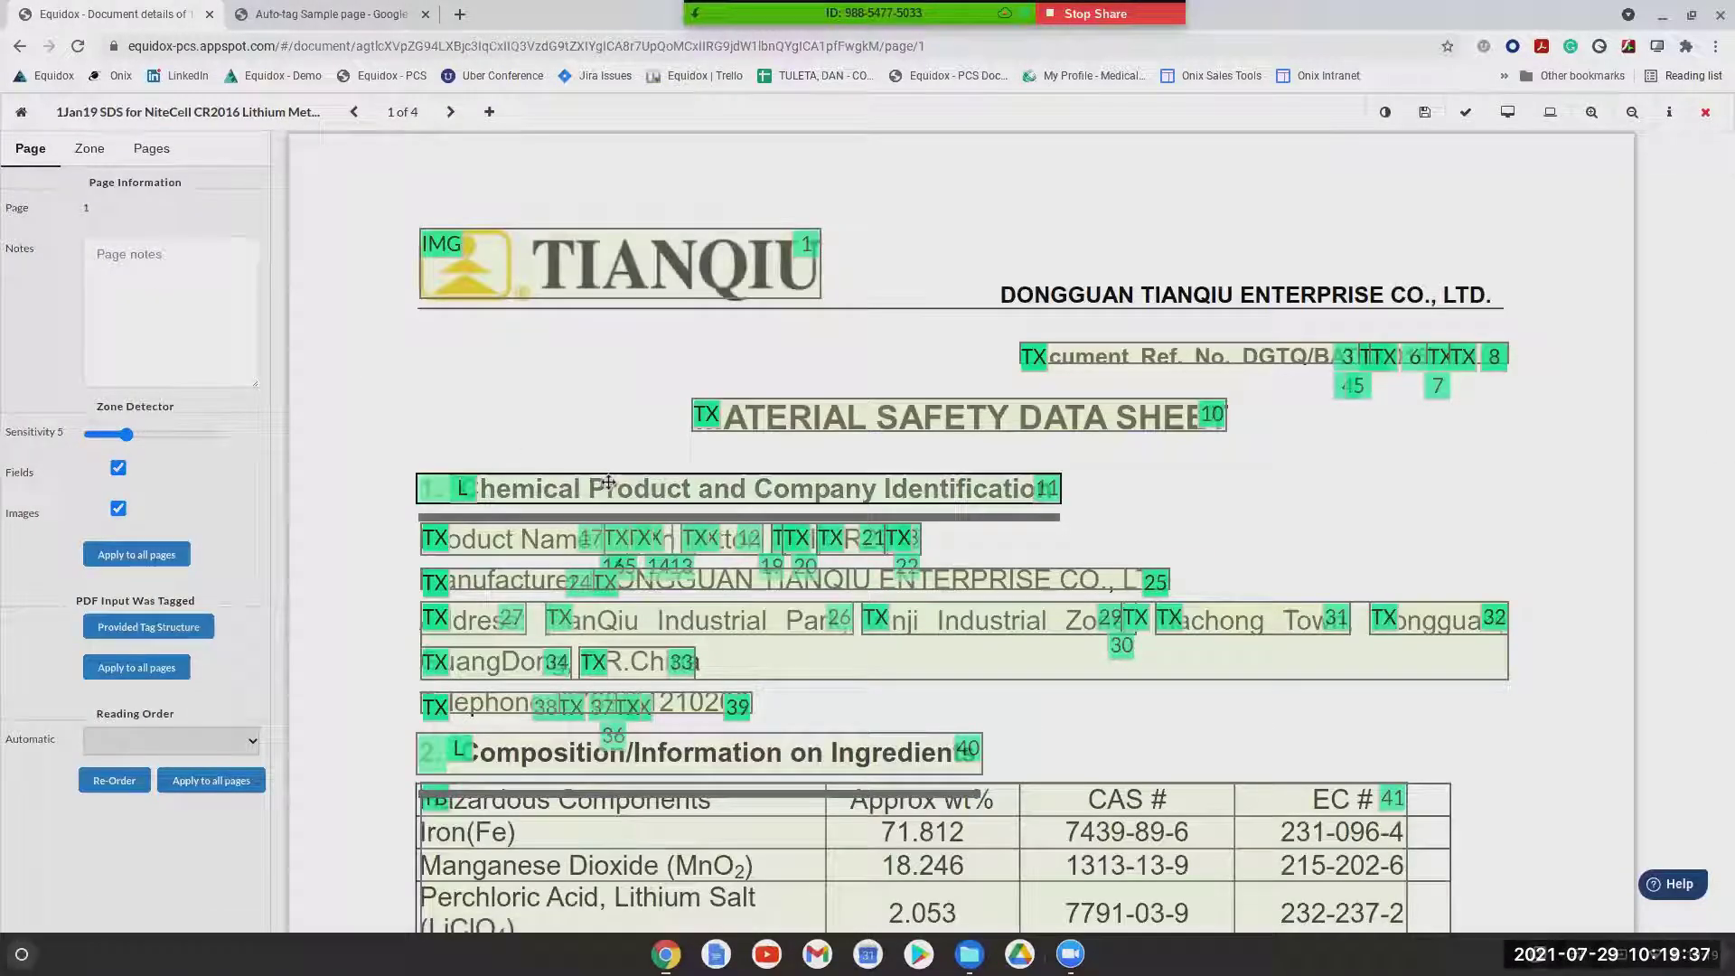
Examine the fragmented zones of the provided tag structure across page 1, including the product name, manufacturer and address lines
click(623, 551)
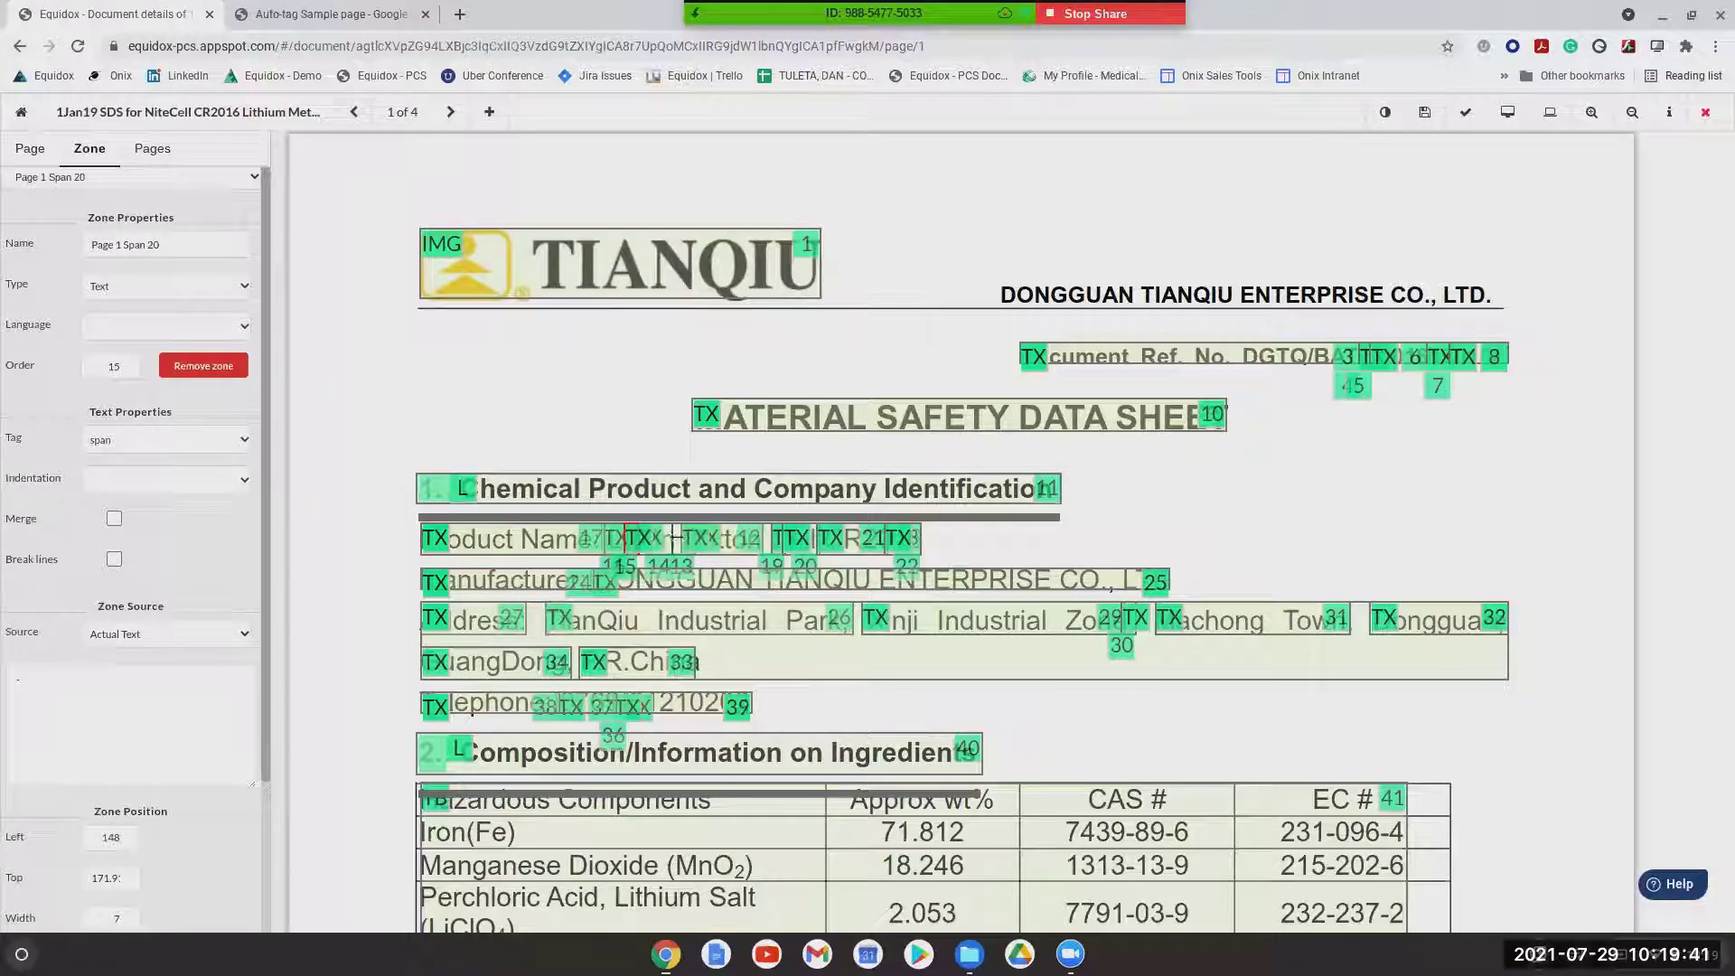
click(785, 586)
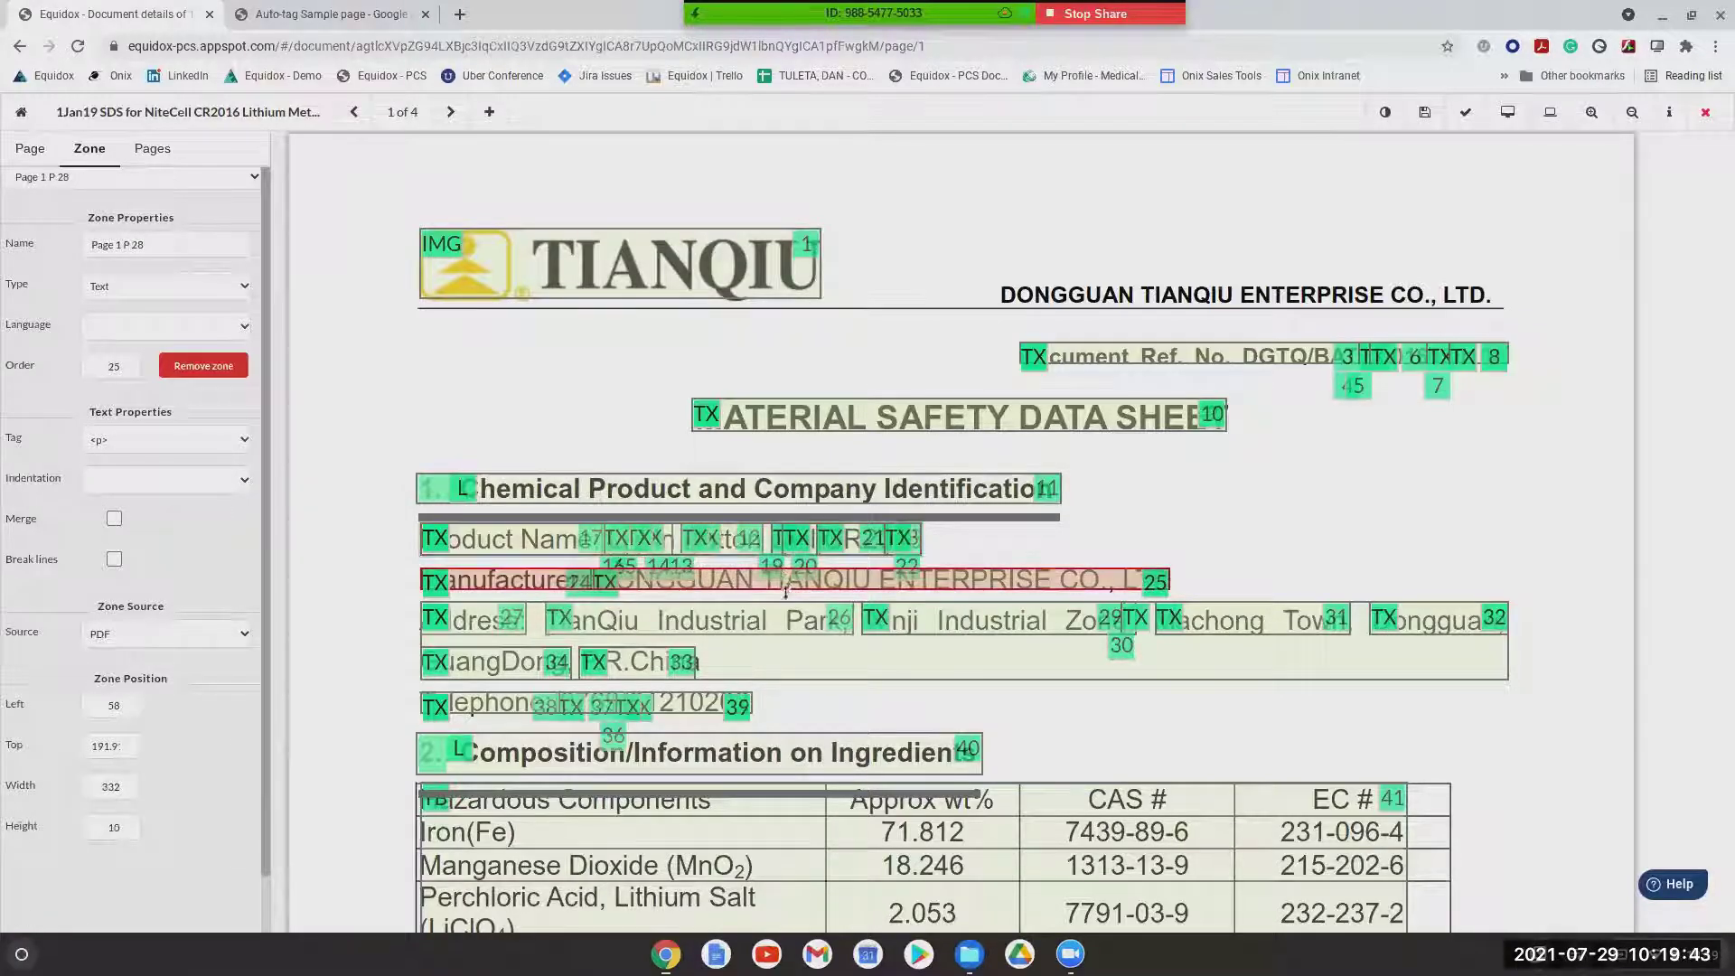
click(813, 621)
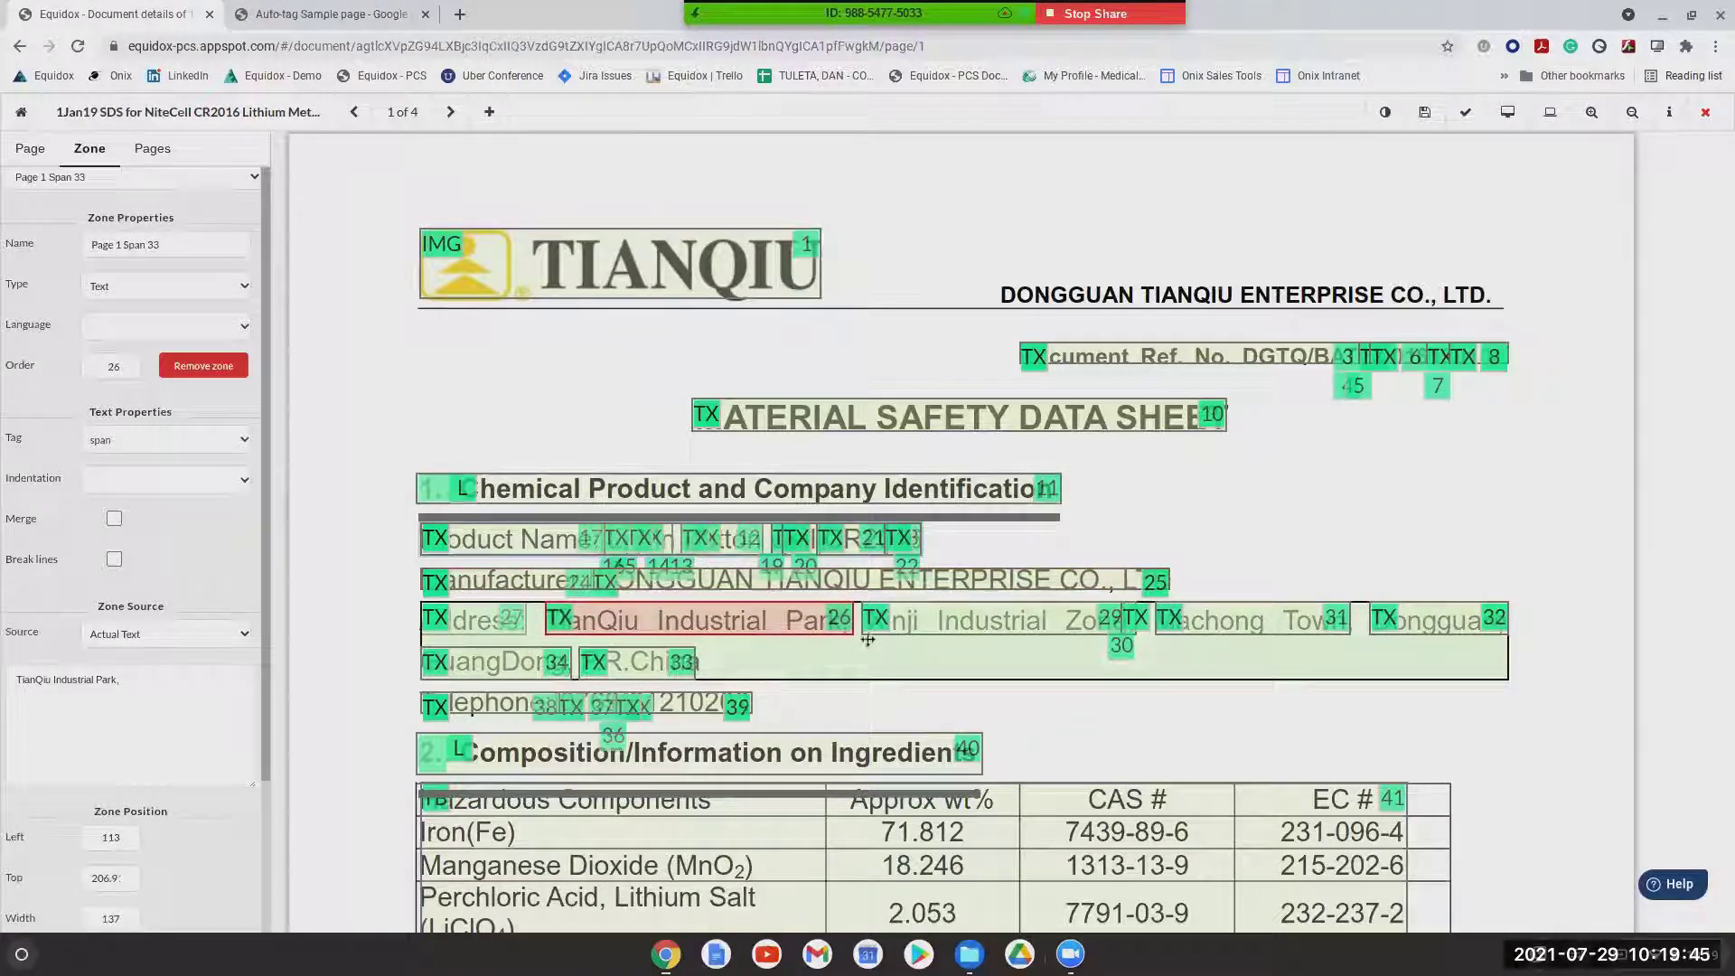
scroll(867, 640, down, 15)
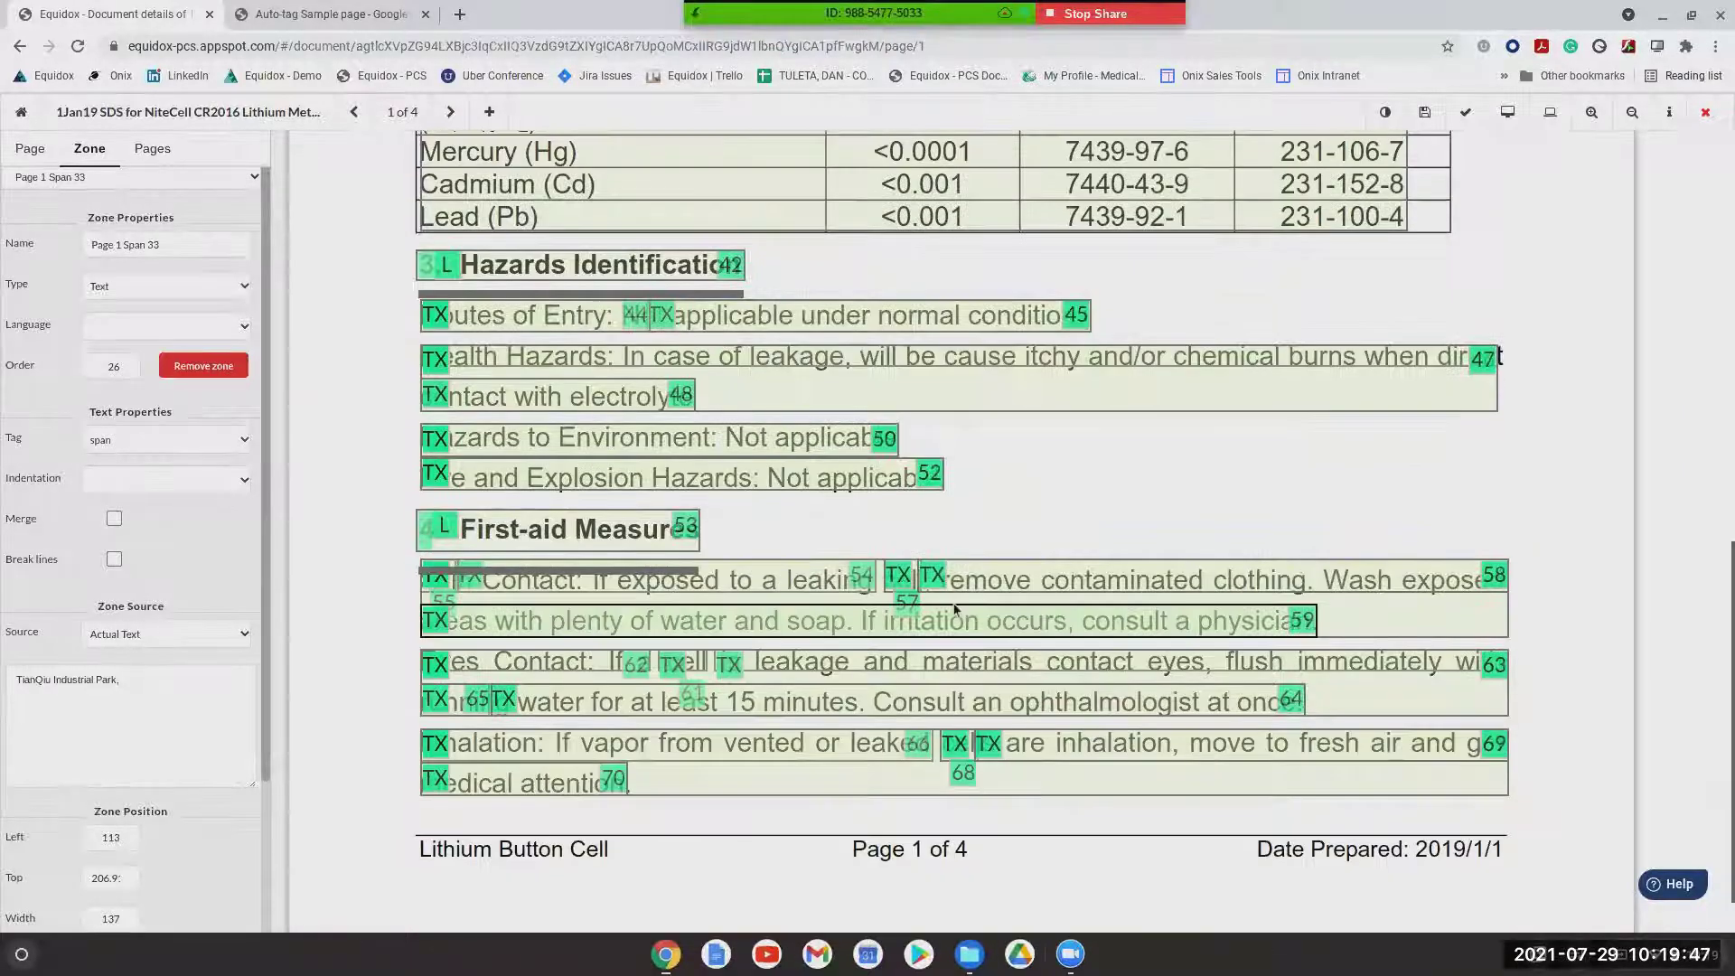
scroll(955, 611, down, 1)
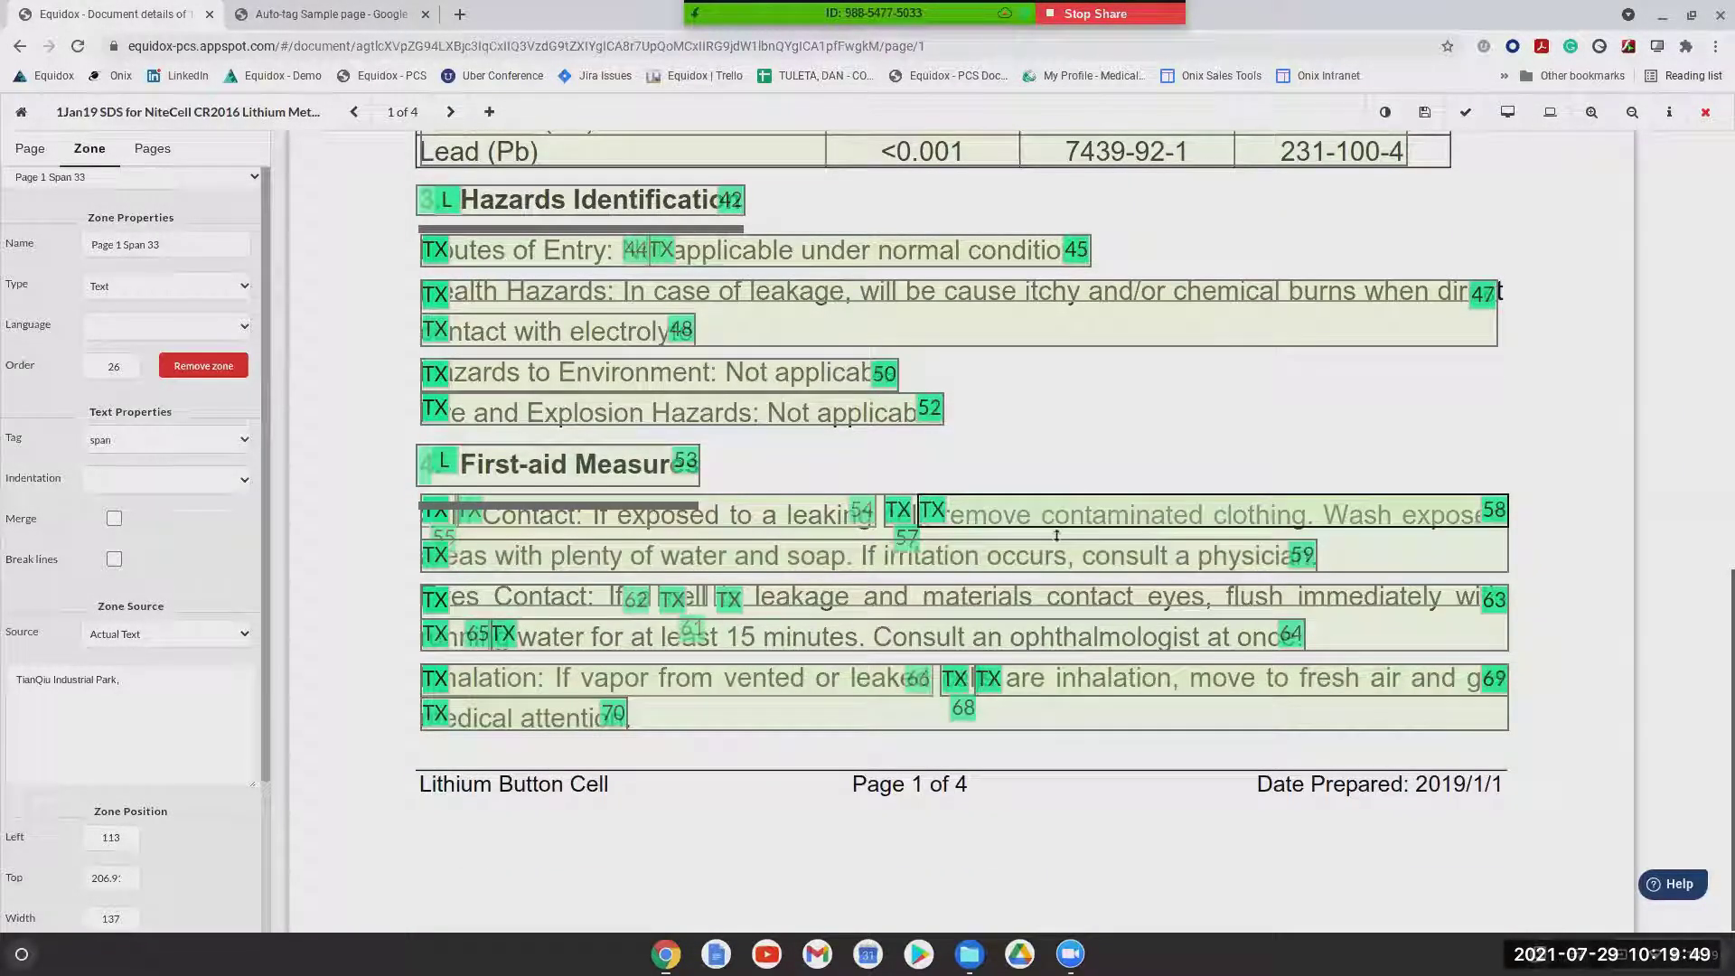
scroll(1055, 535, up, 7)
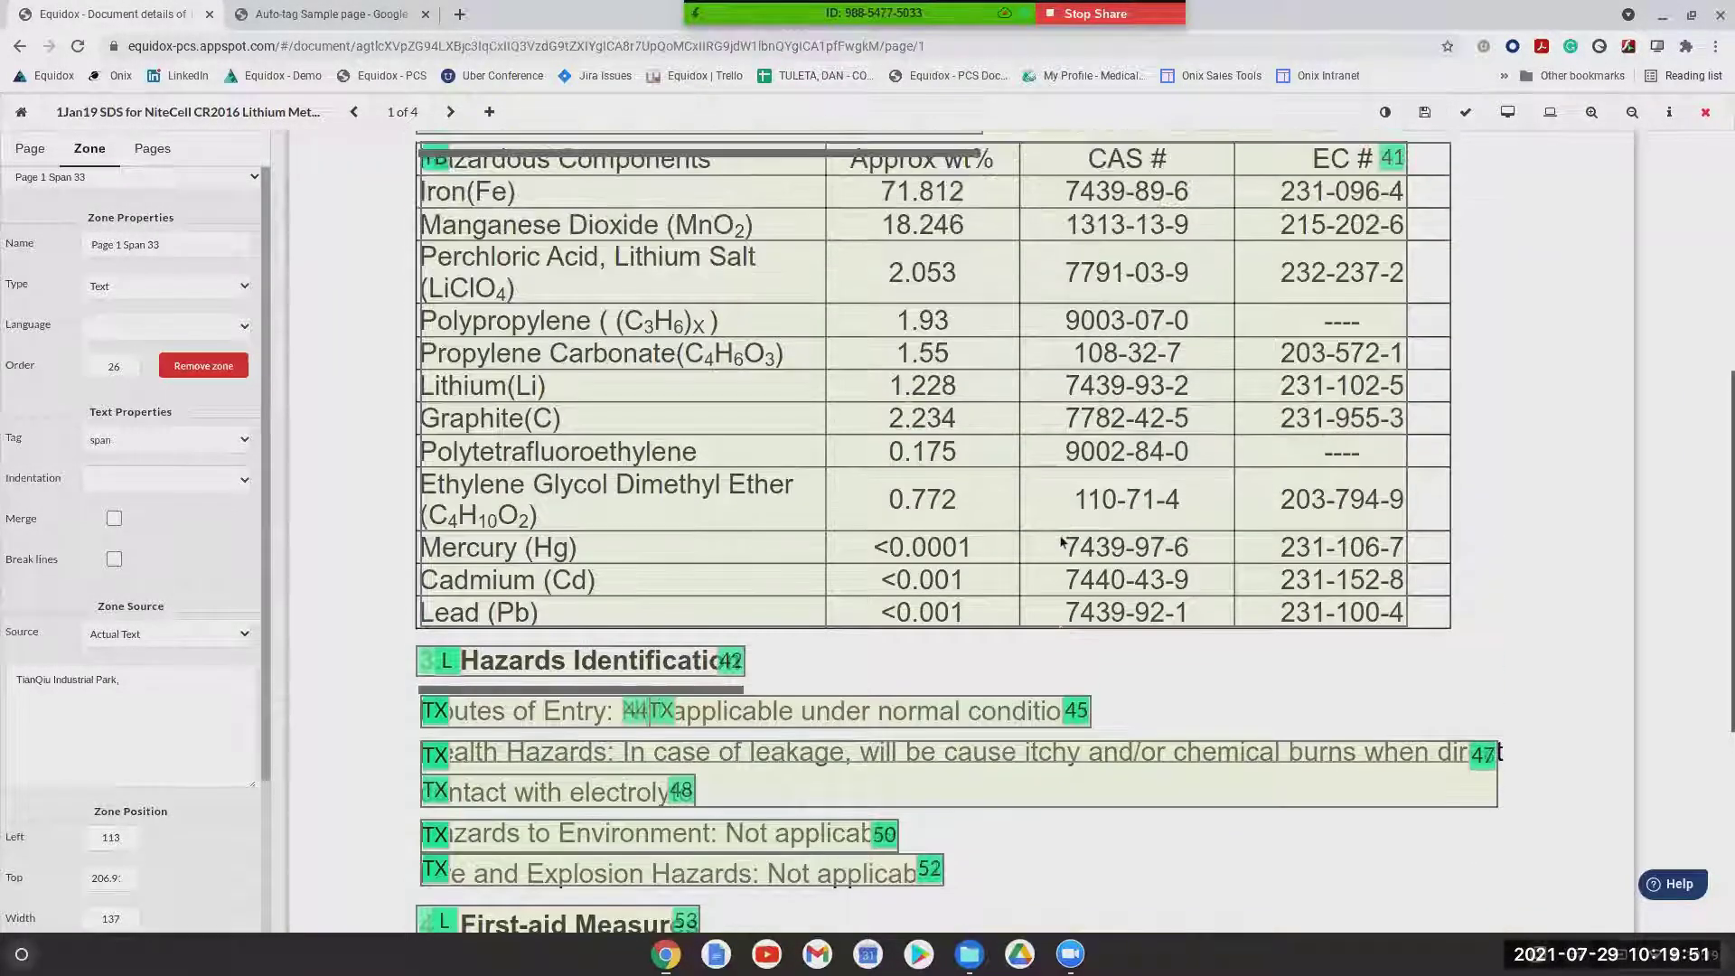
scroll(1062, 540, up, 9)
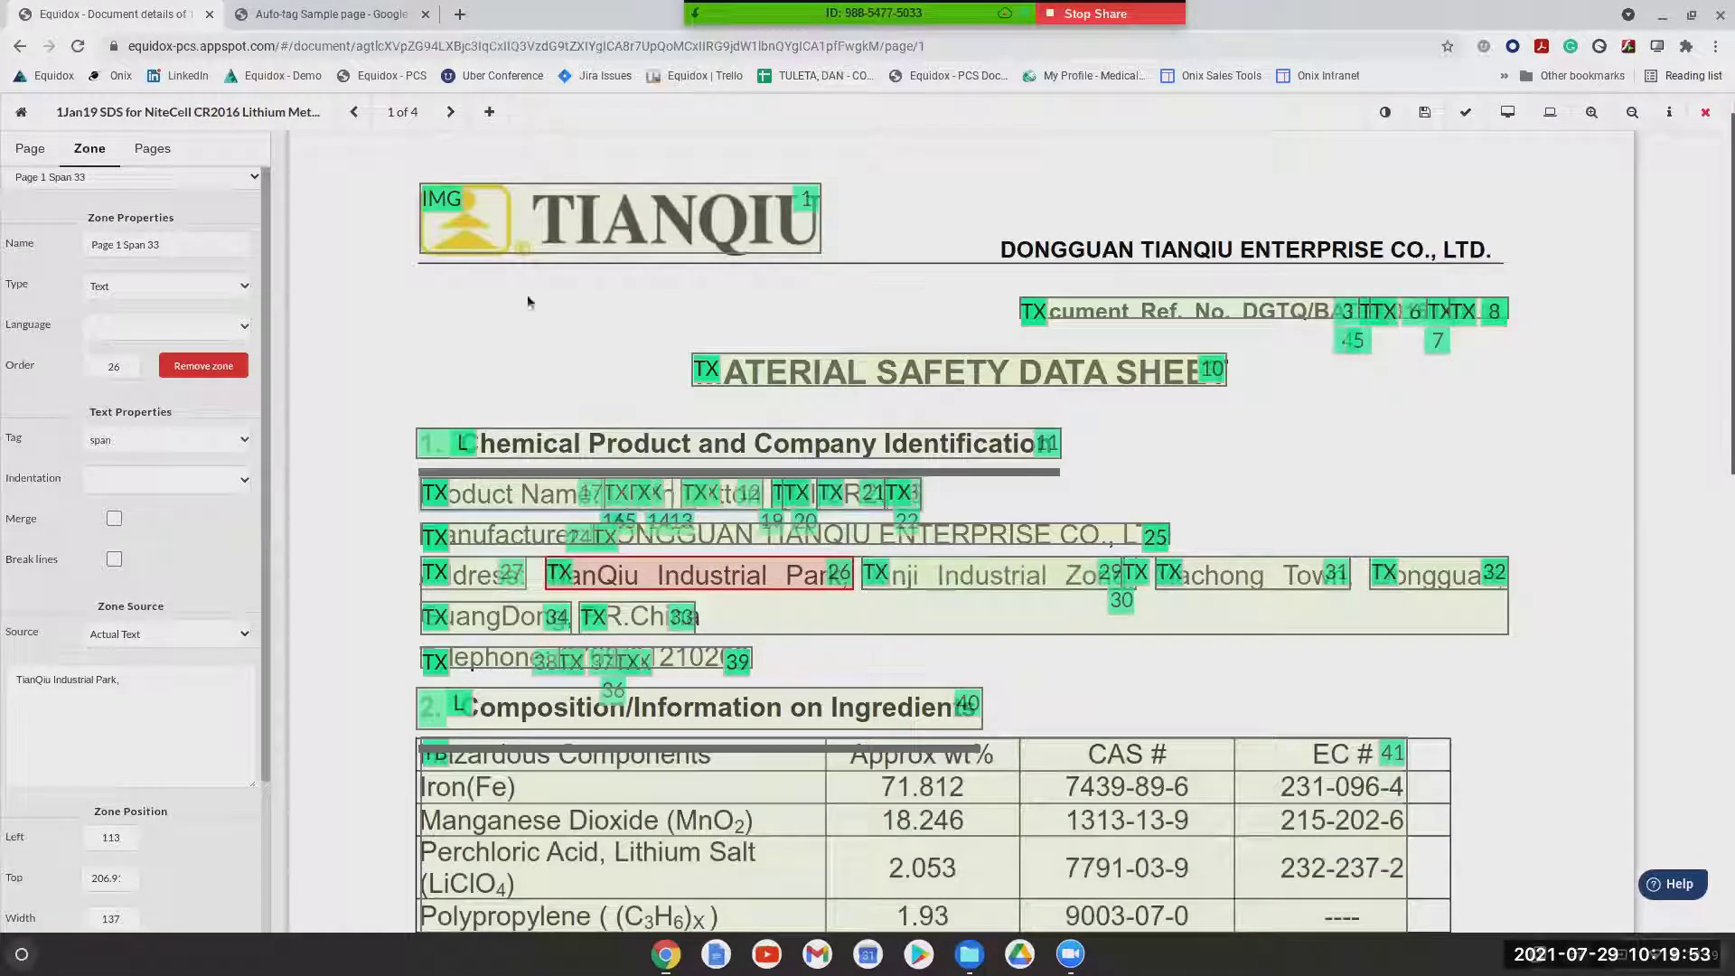
Redetect the zones on page 1 with the zone detector's sensitivity set to 8
click(29, 148)
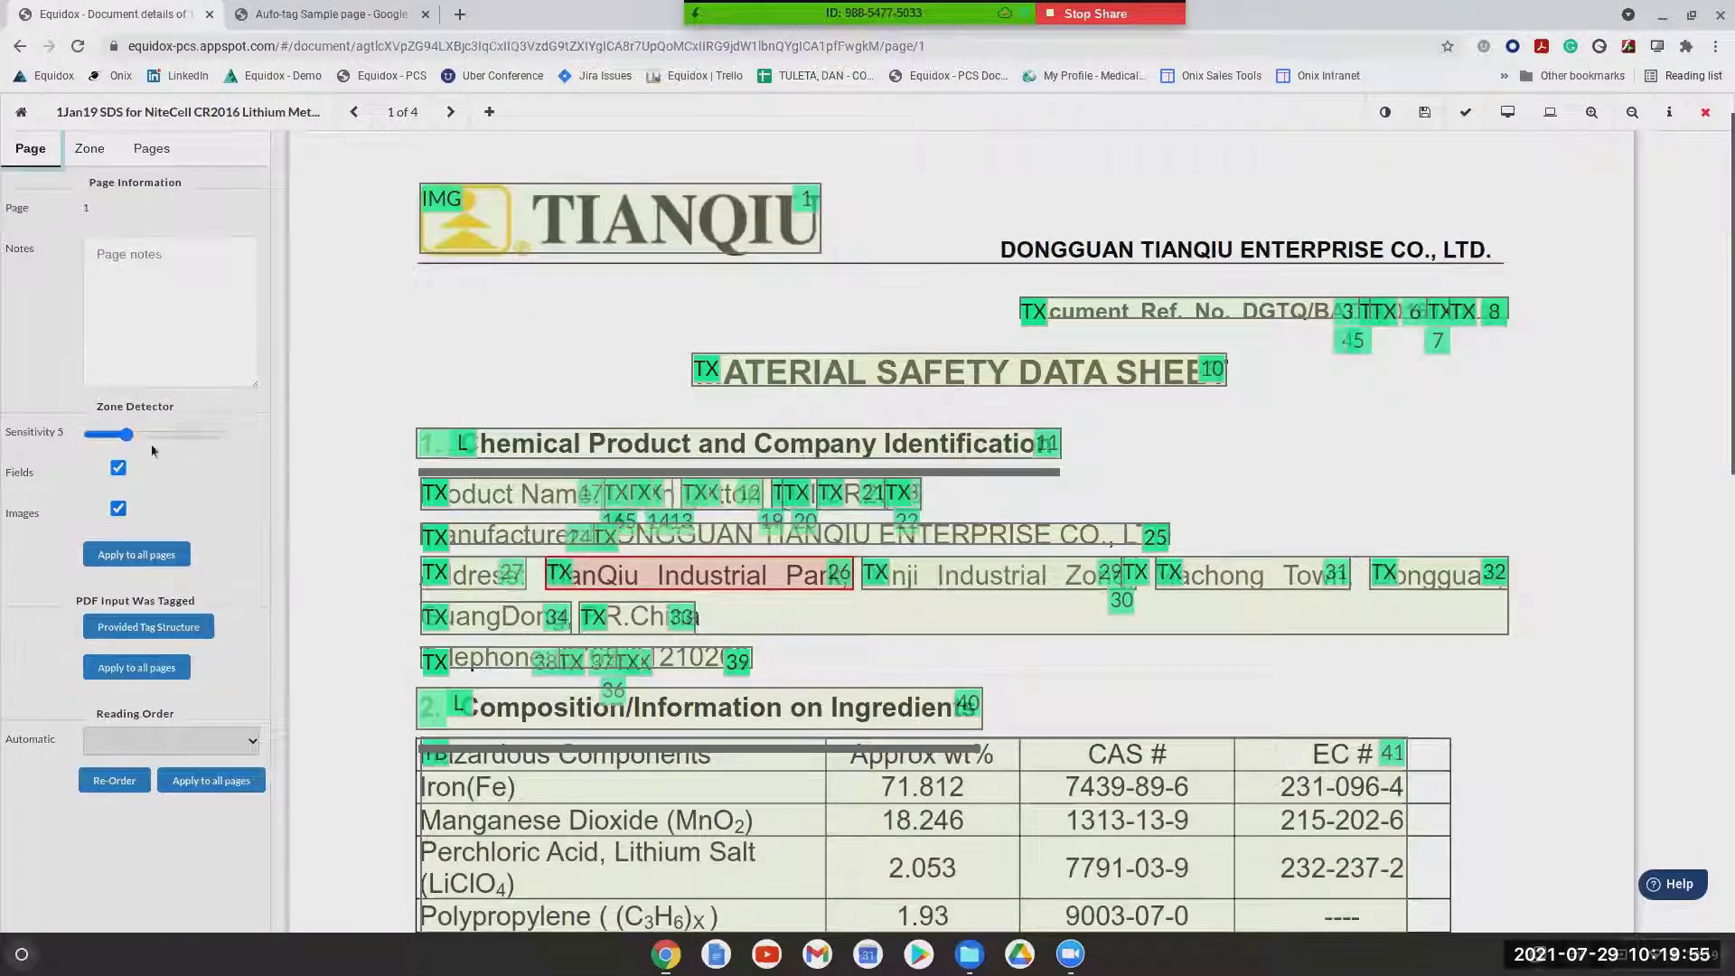
mouse_move(126, 434)
mouse_down()
mouse_move(170, 438)
mouse_move(142, 443)
mouse_up()
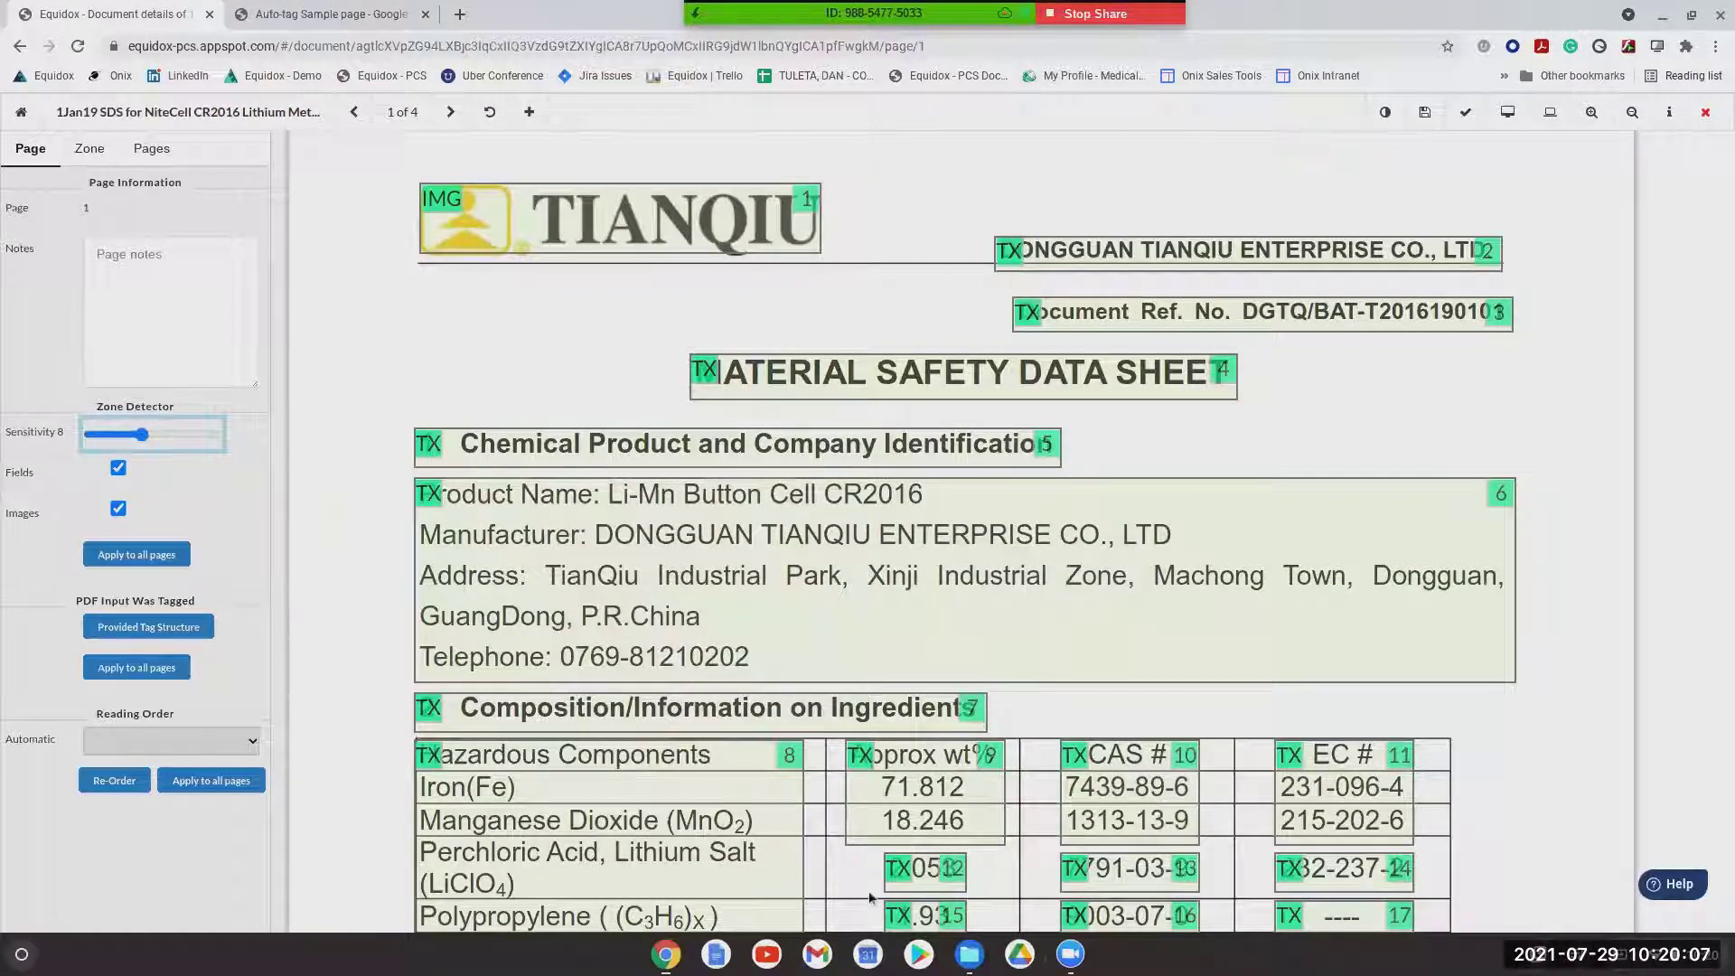
Make the MATERIAL SAFETY DATA SHEET title a level 1 heading and the page's four section titles level 2 headings
click(1084, 372)
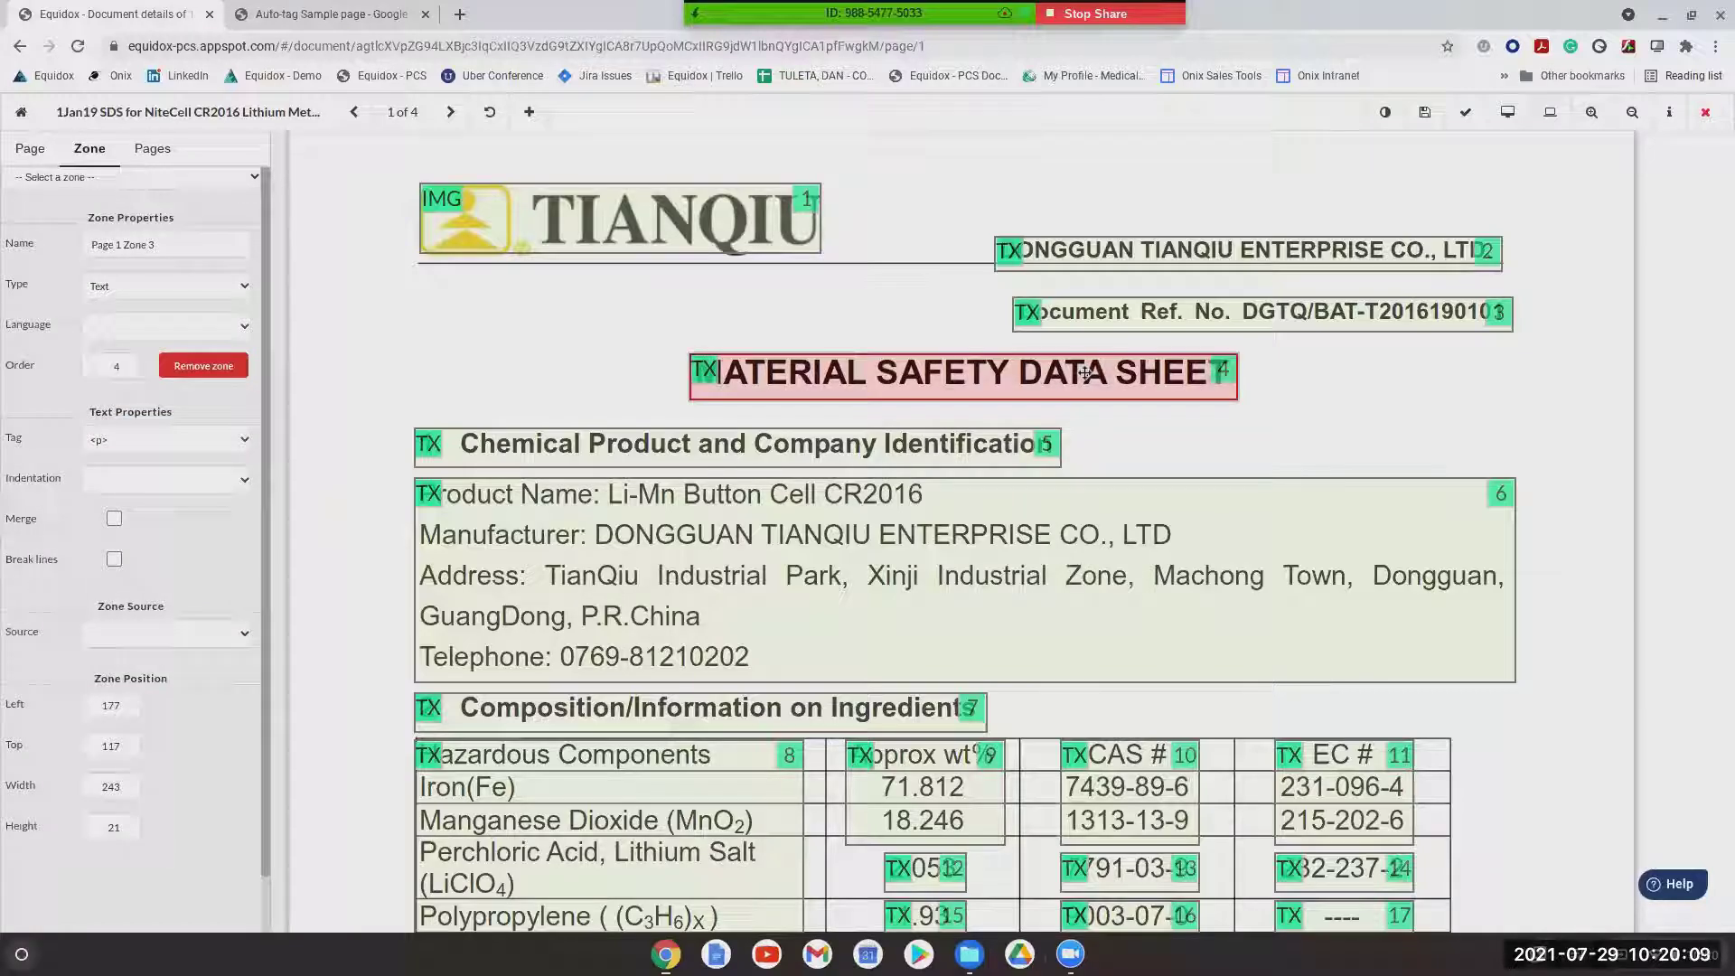
click(845, 452)
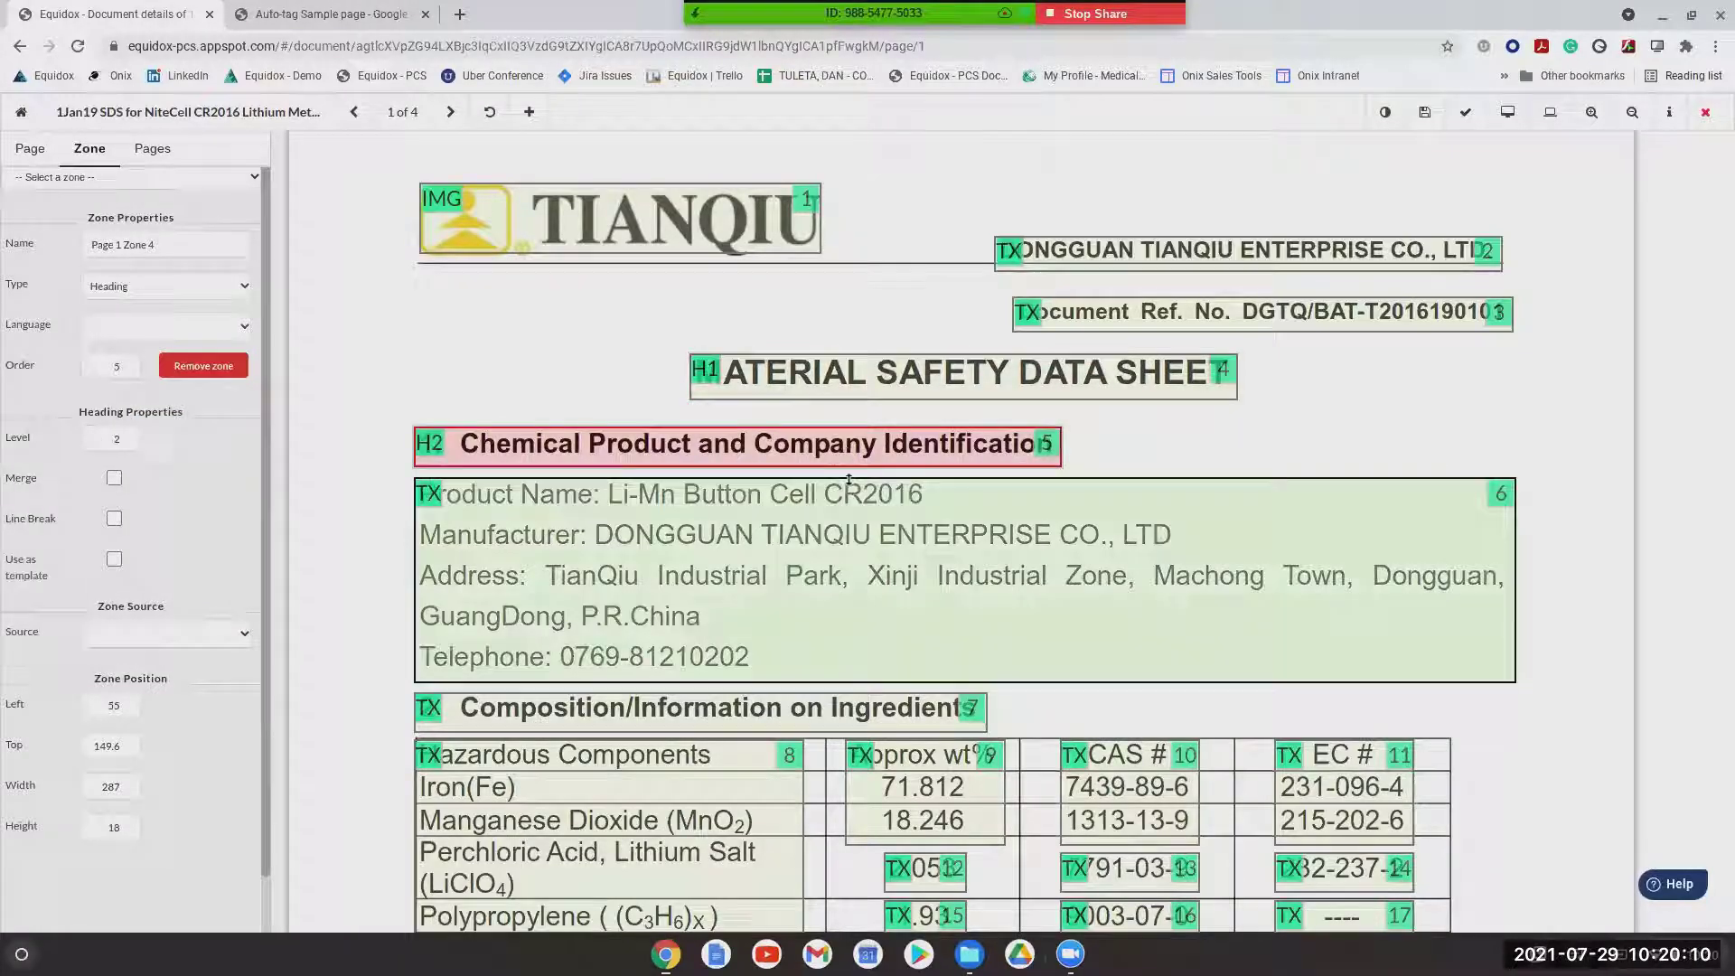
click(782, 707)
scroll(781, 707, down, 5)
click(632, 706)
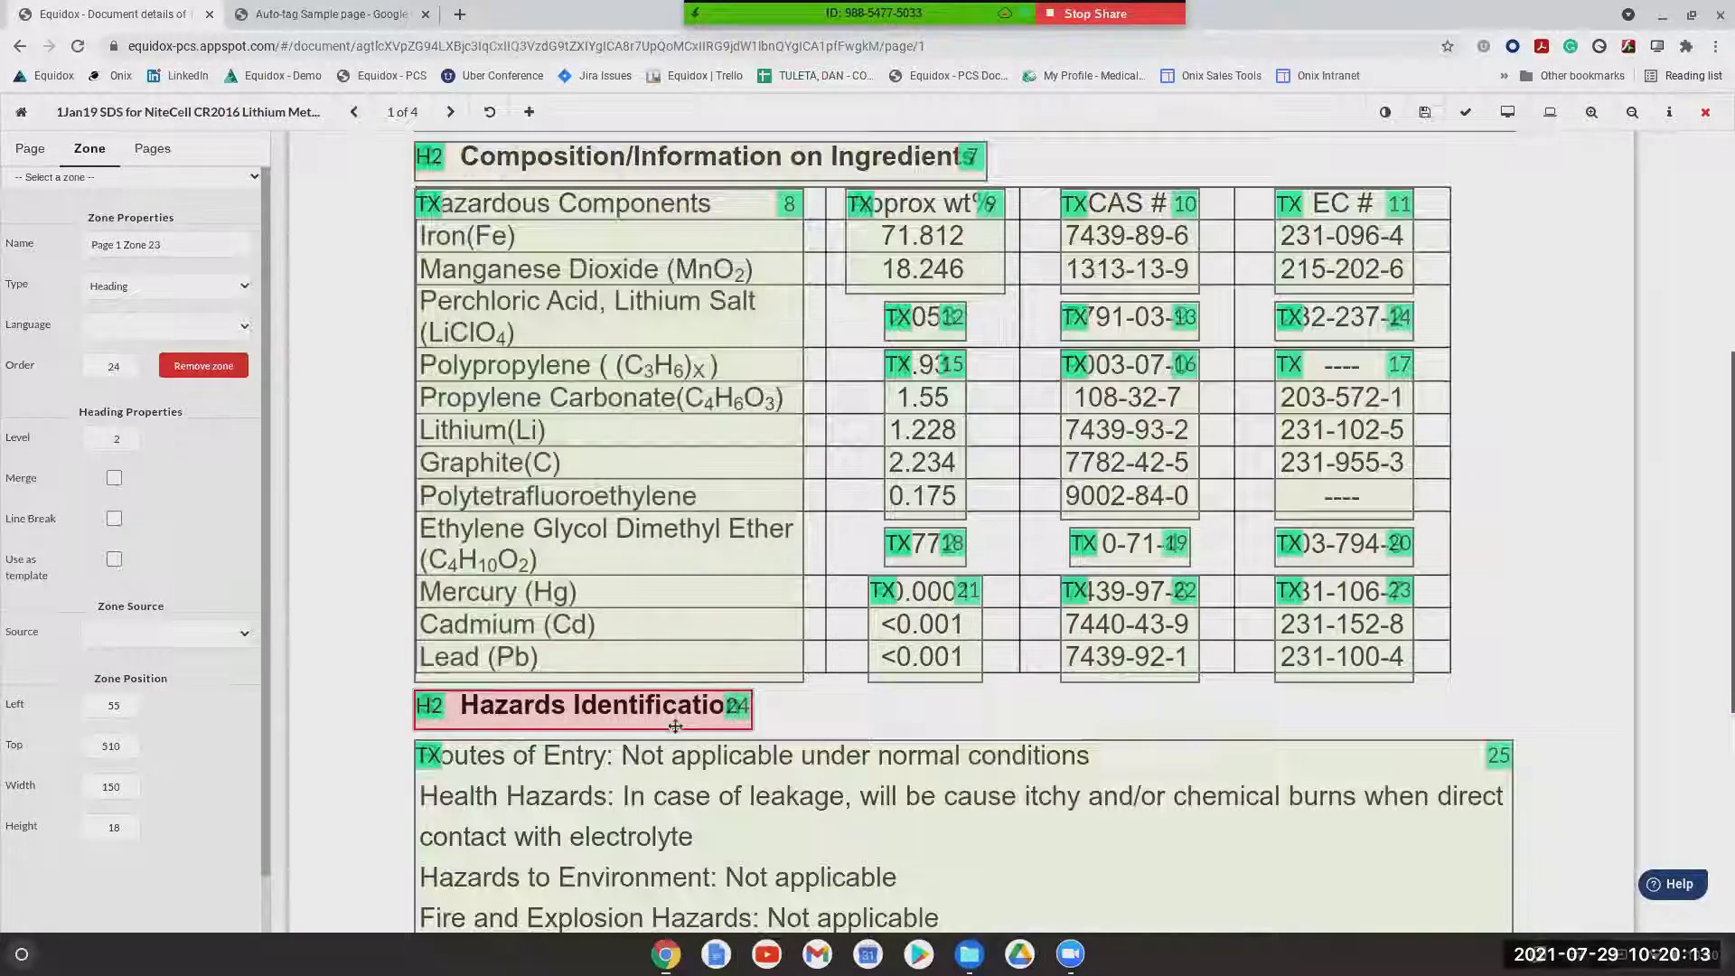
scroll(632, 706, down, 4)
click(626, 553)
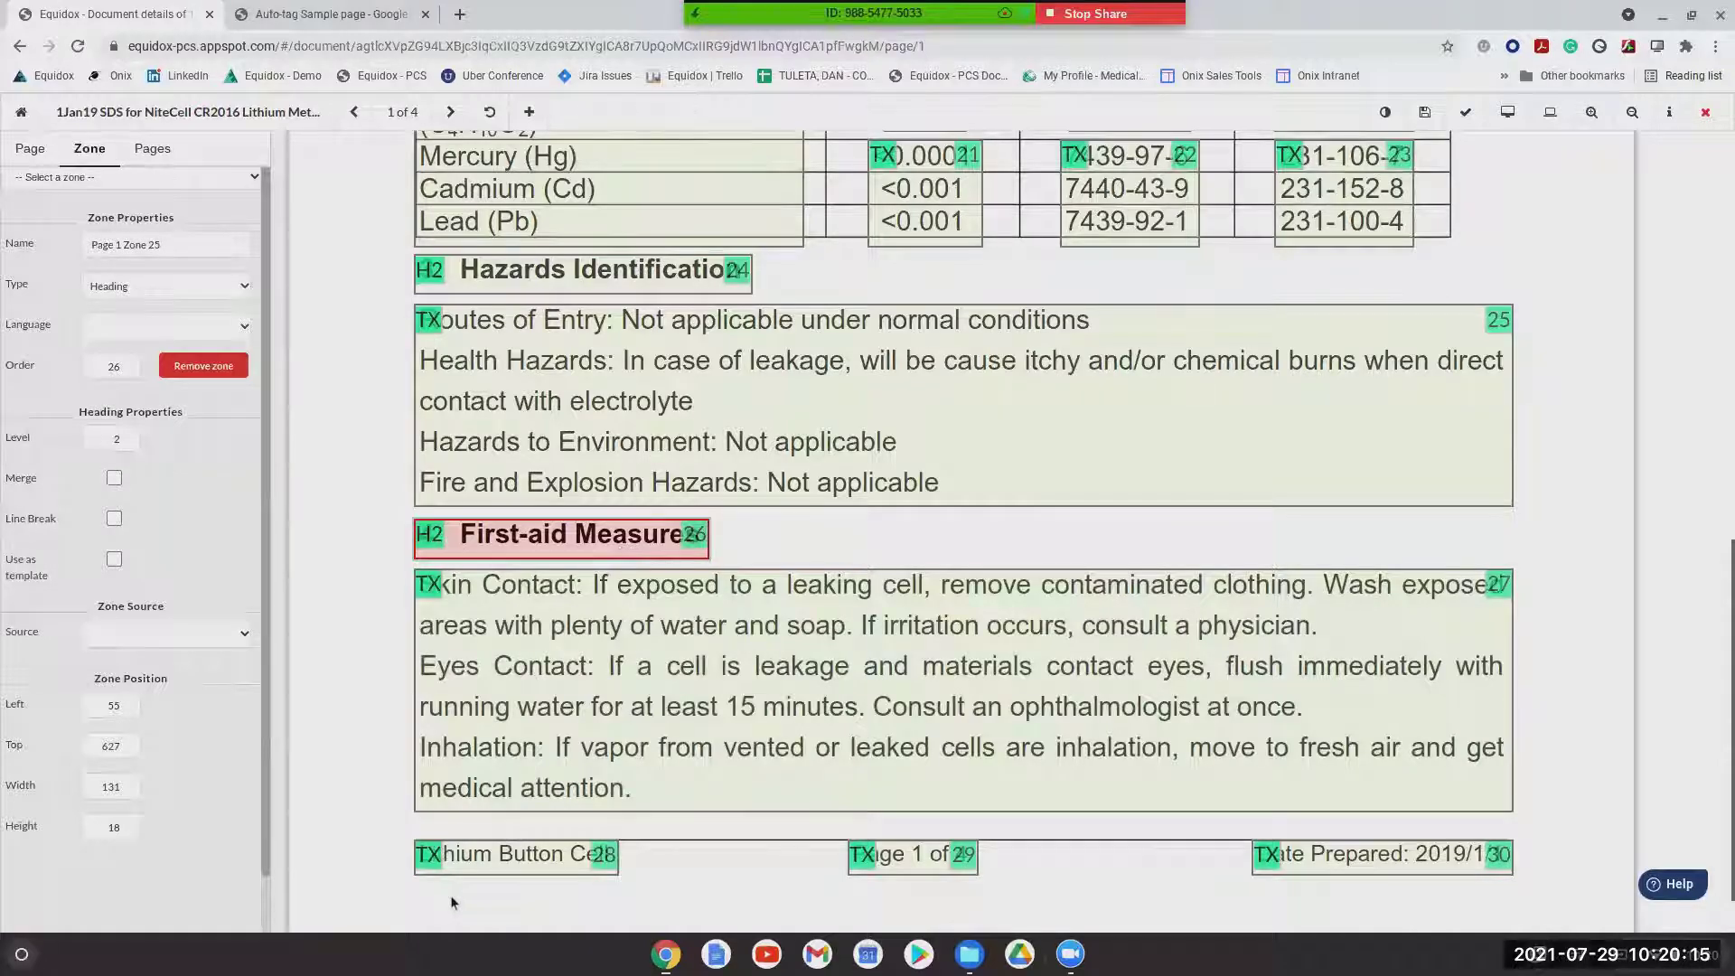
Widen the Hazardous Components zone to about 460 so it covers all four columns, and make it a table zone
scroll(801, 490, up, 5)
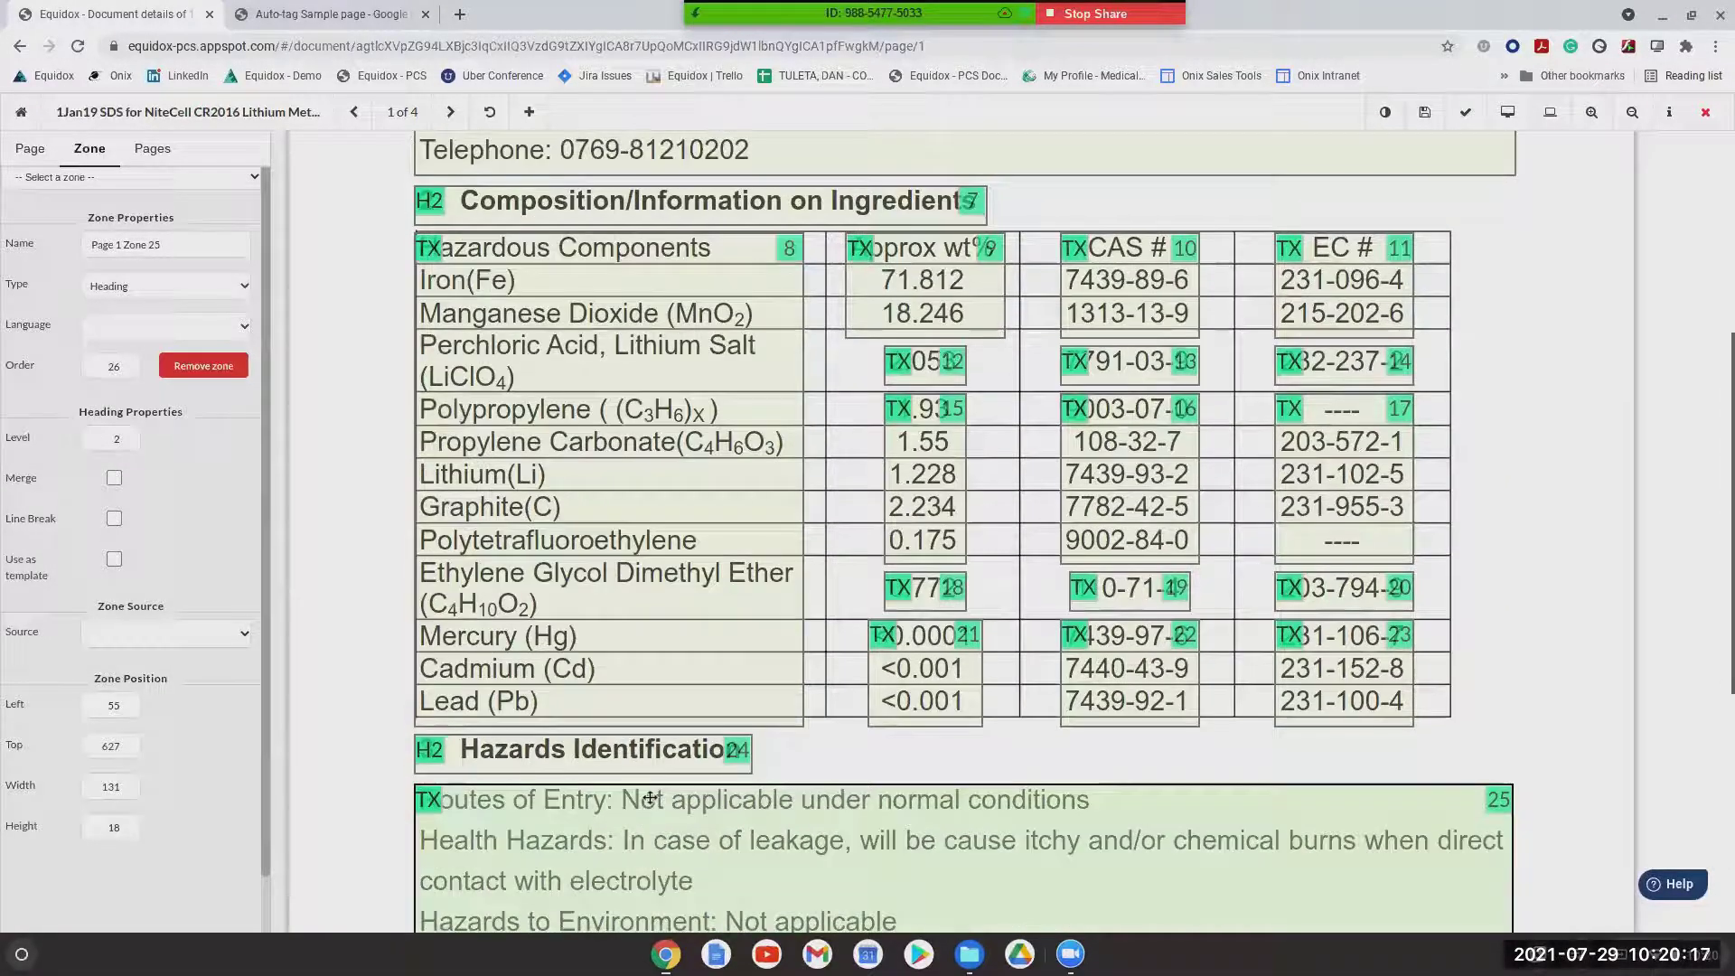
drag(802, 490, 1450, 507)
key(b)
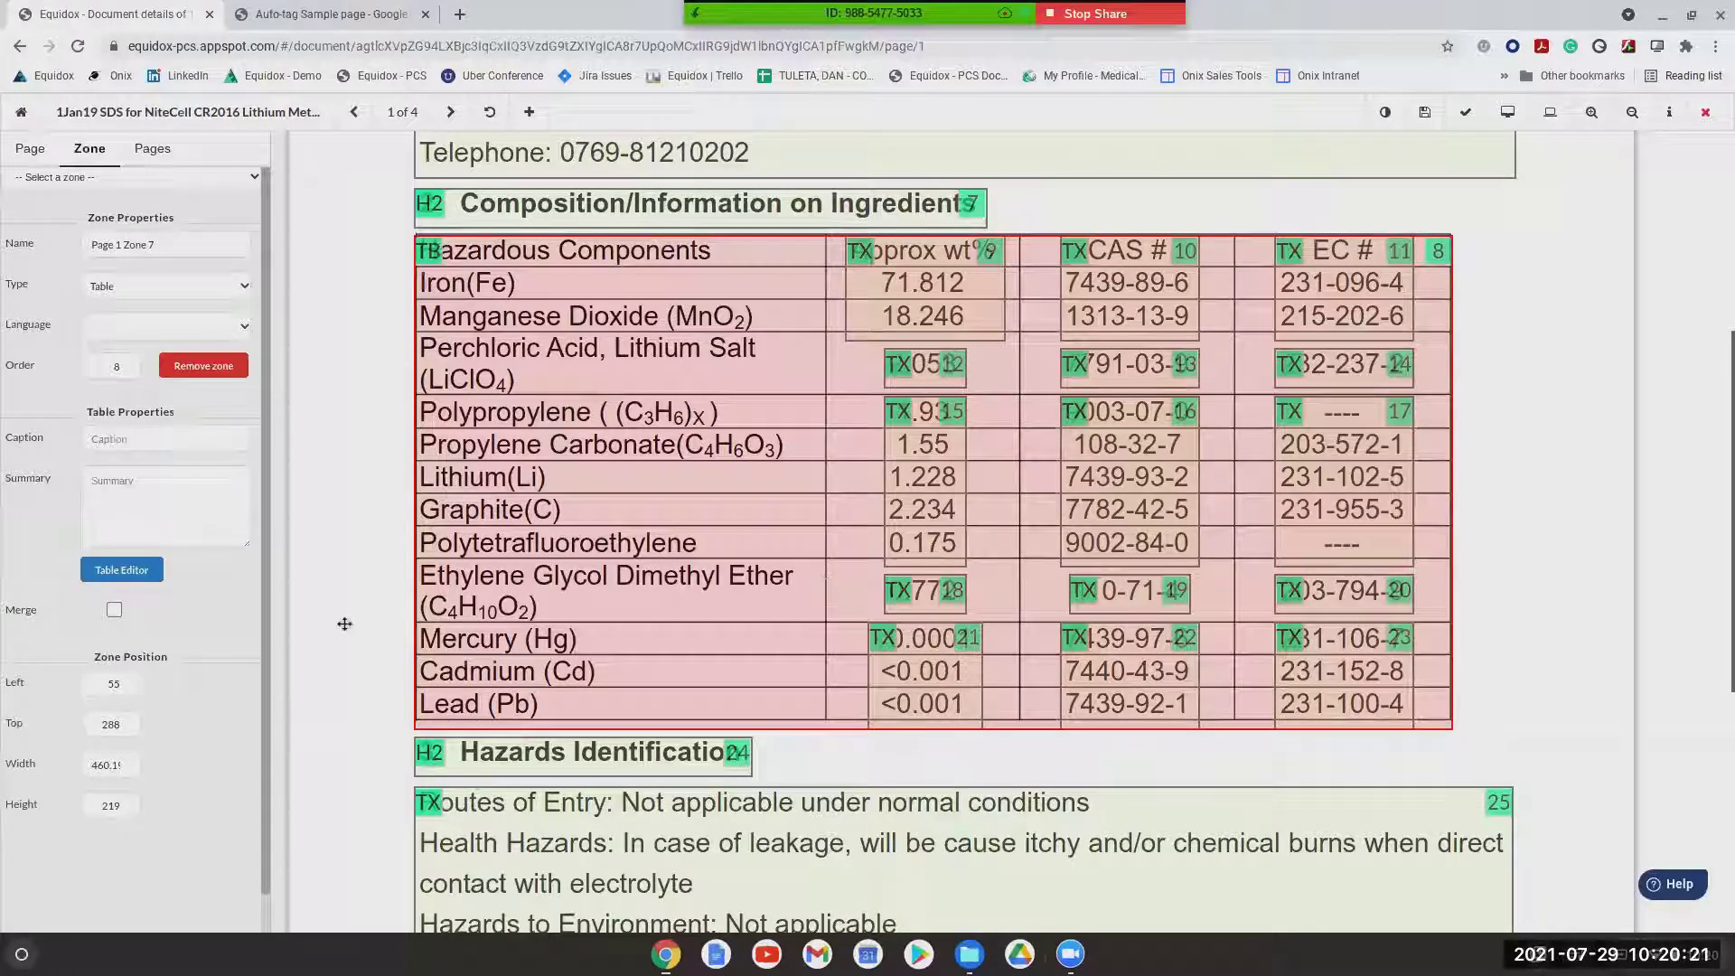
In the table editor, set column and row detection to 3 and adjust the divider after the Hazardous Components column
click(120, 568)
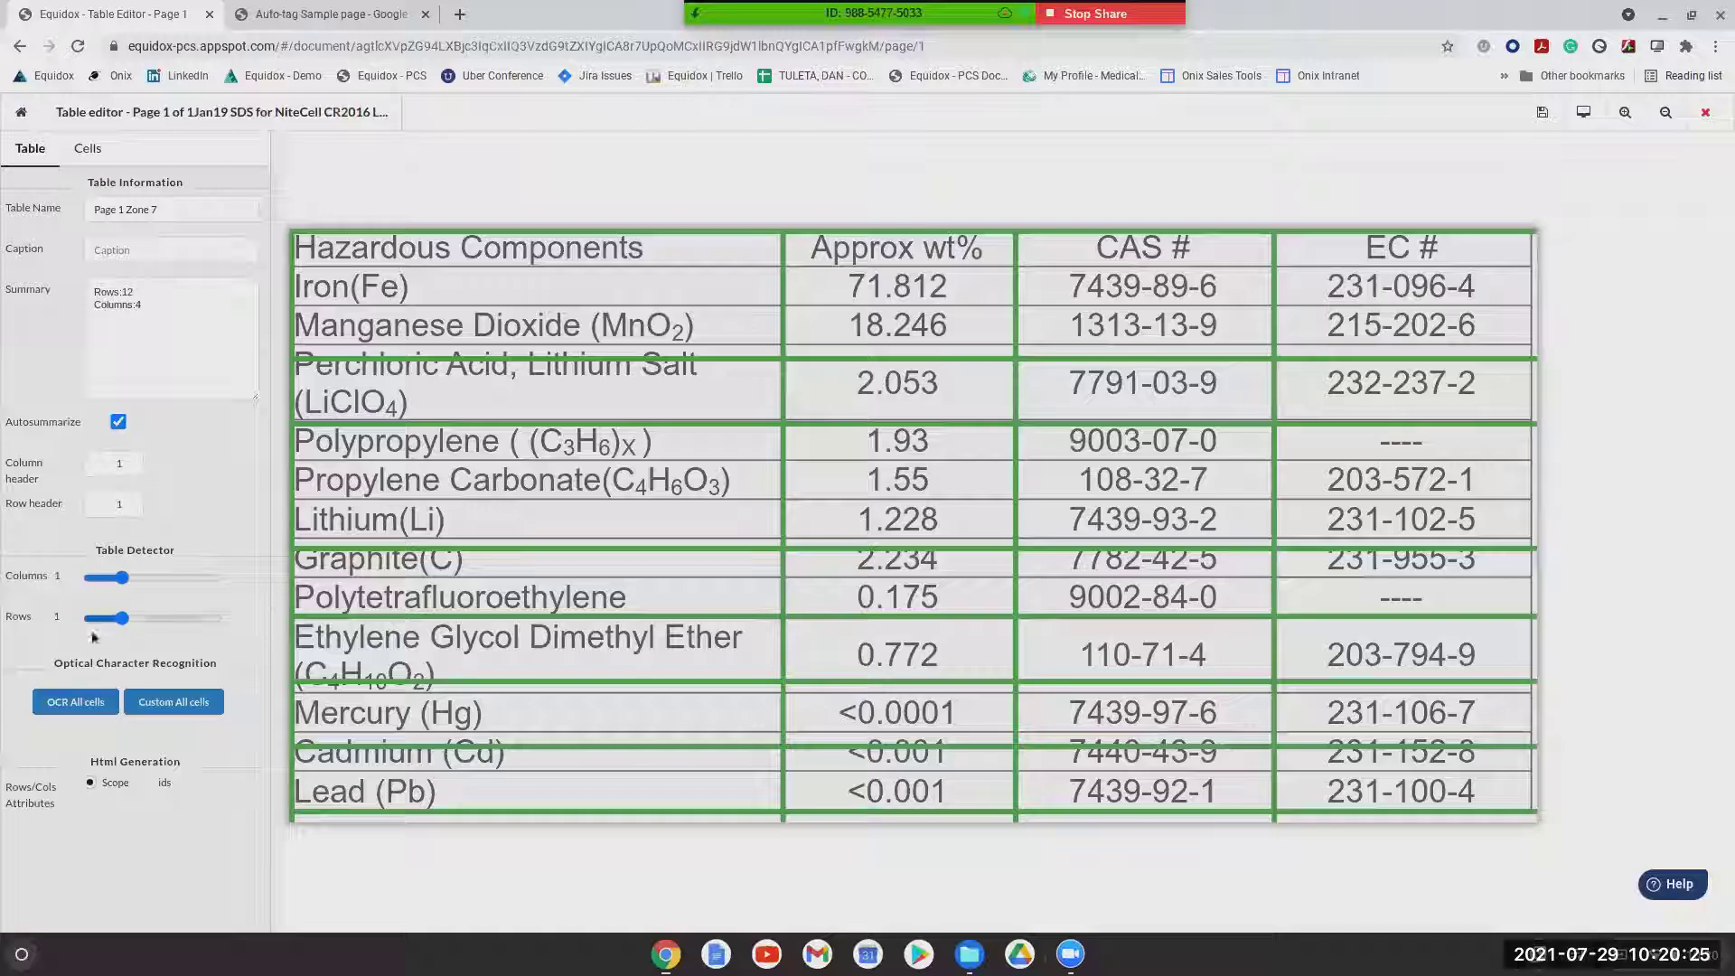
drag(134, 569, 163, 619)
drag(711, 398, 775, 398)
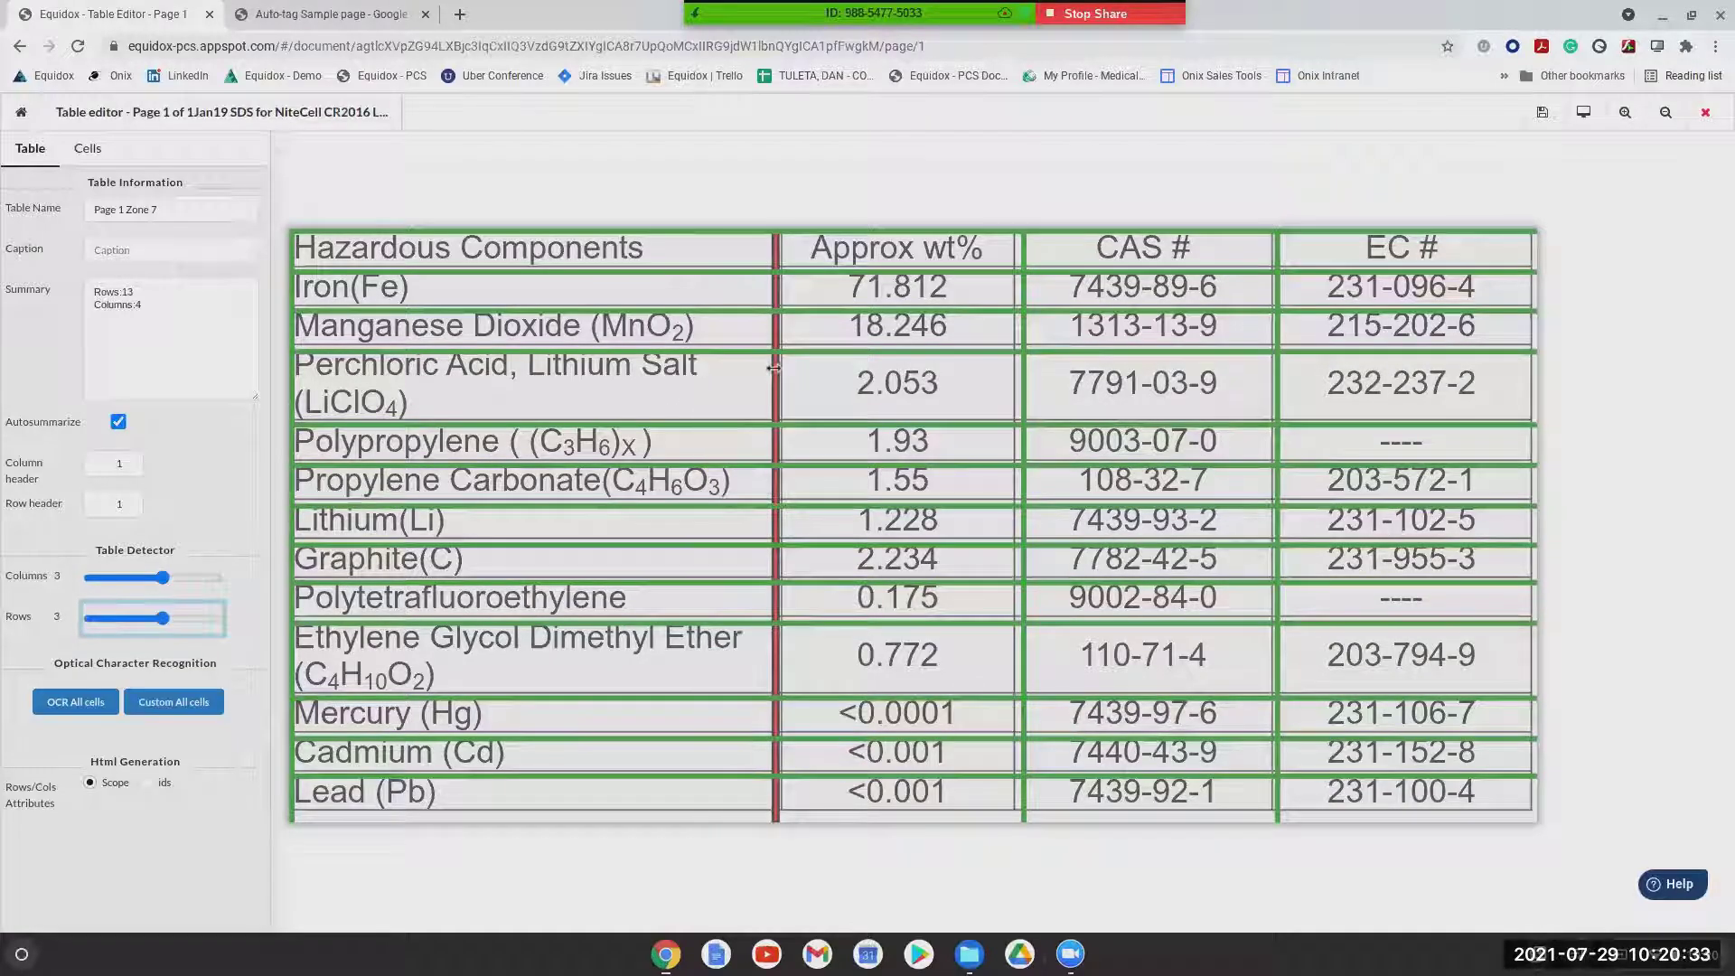
Check the table's HTML preview, and save the table back to page 1 in the document editor
click(1578, 121)
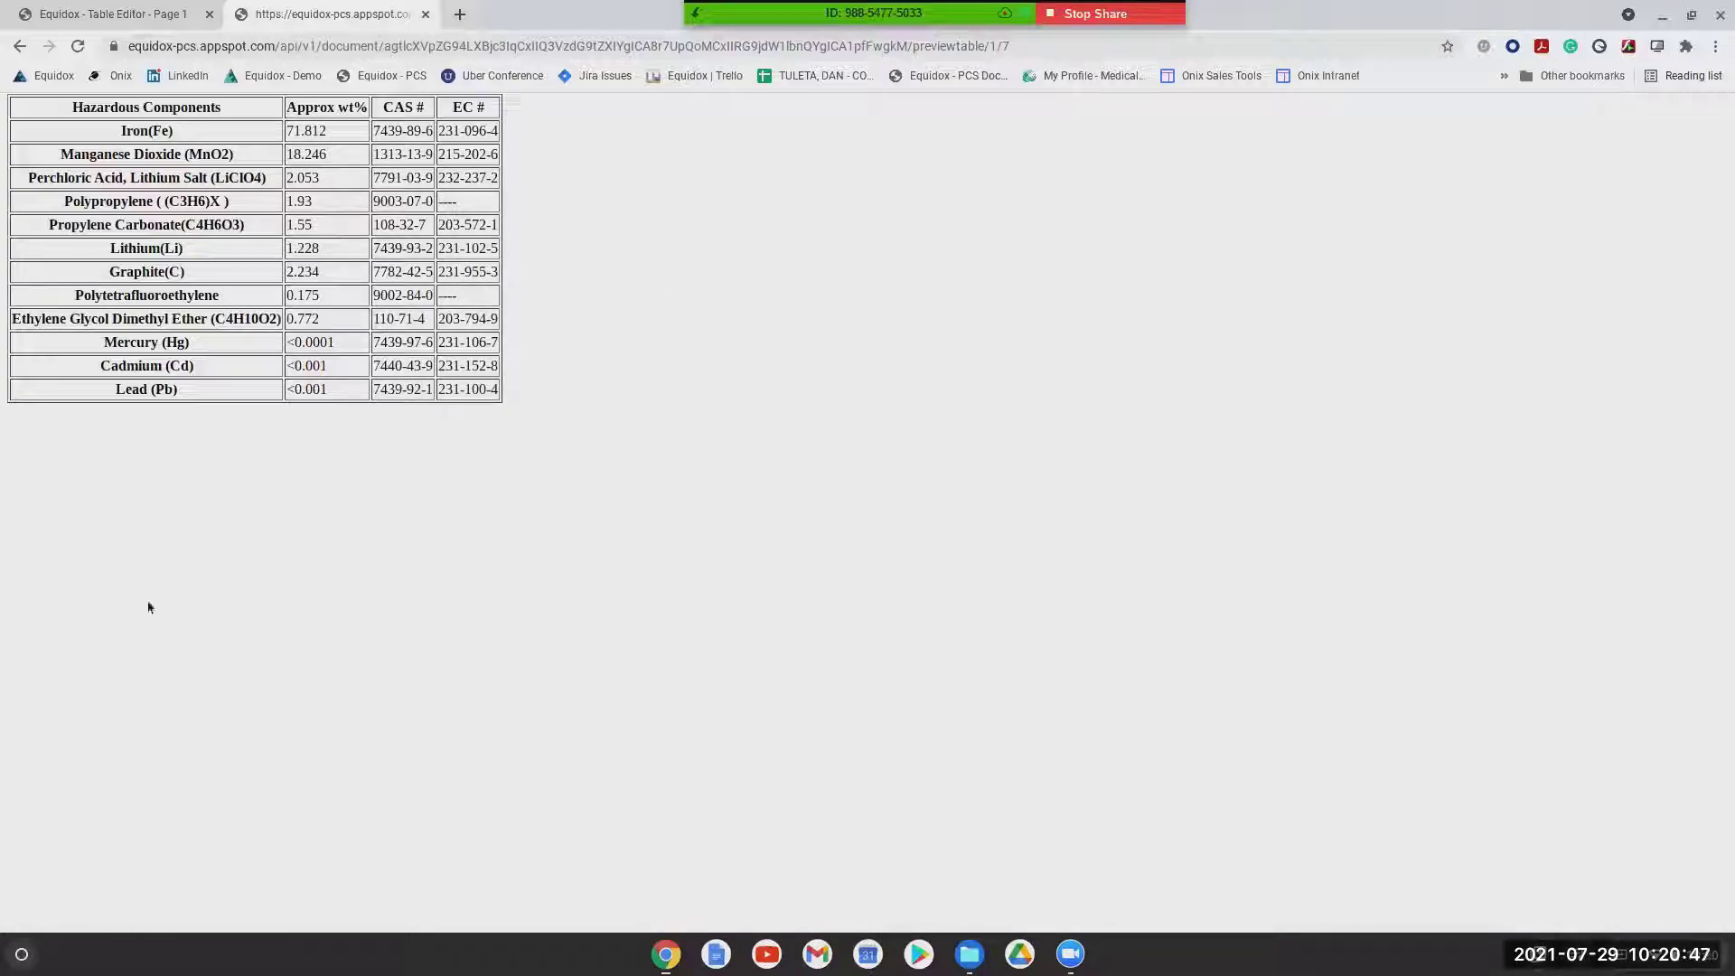
click(426, 14)
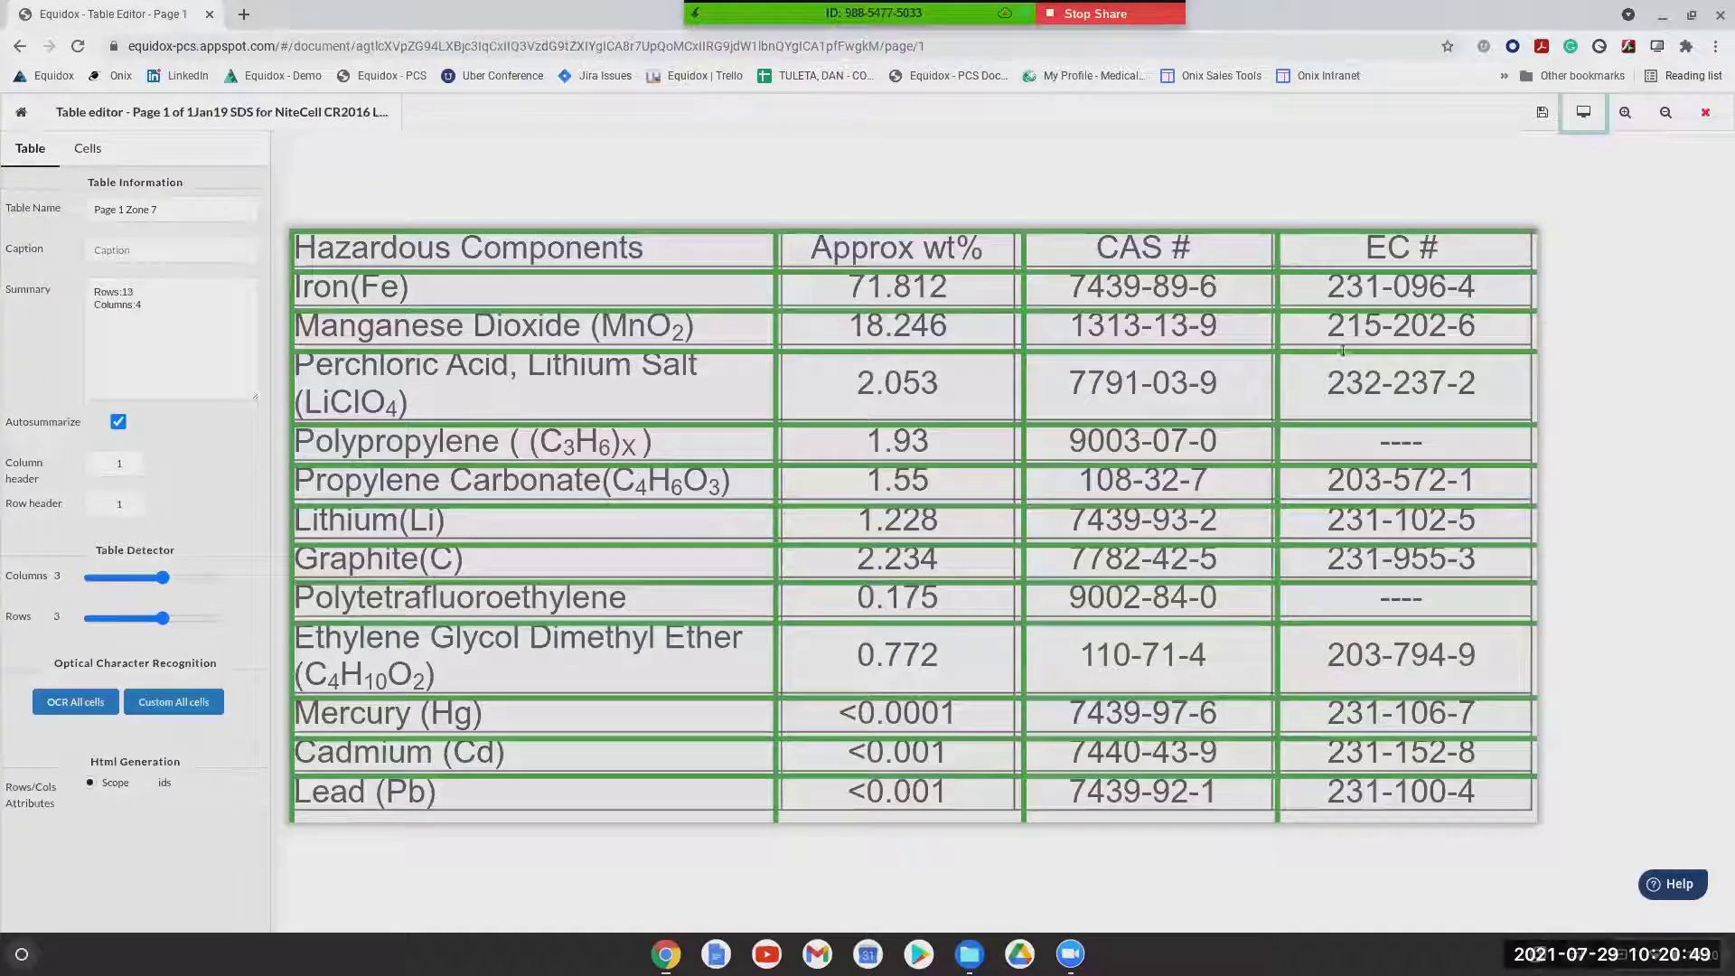
click(1542, 114)
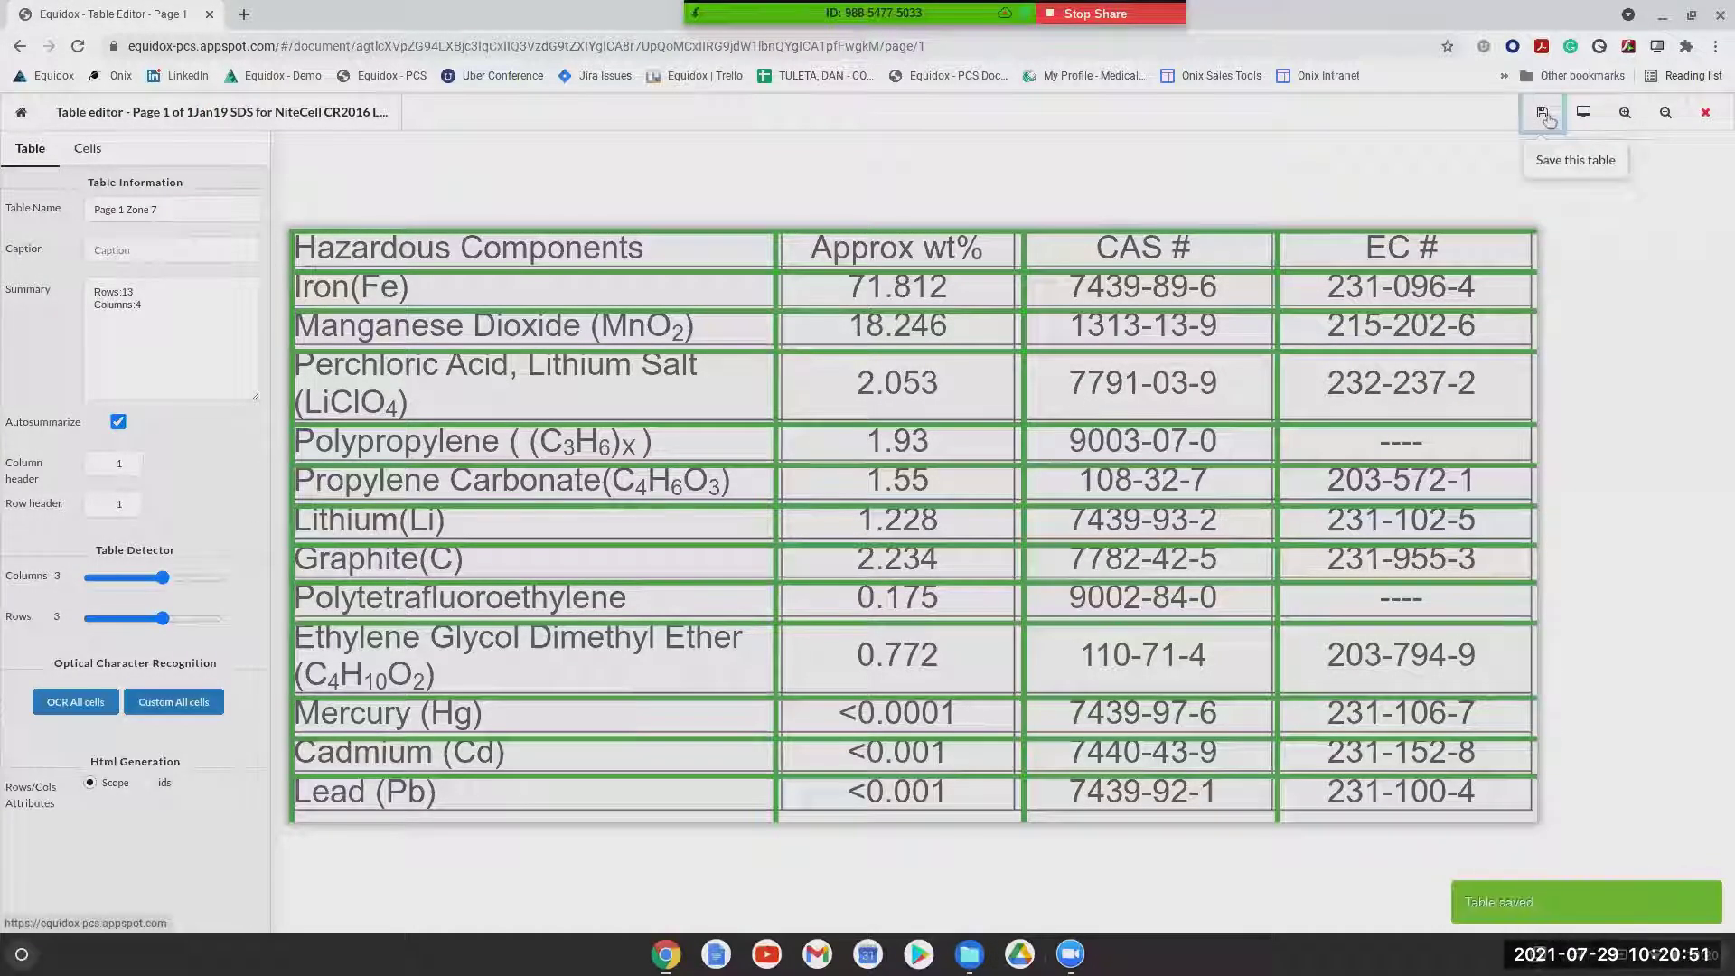
click(1704, 112)
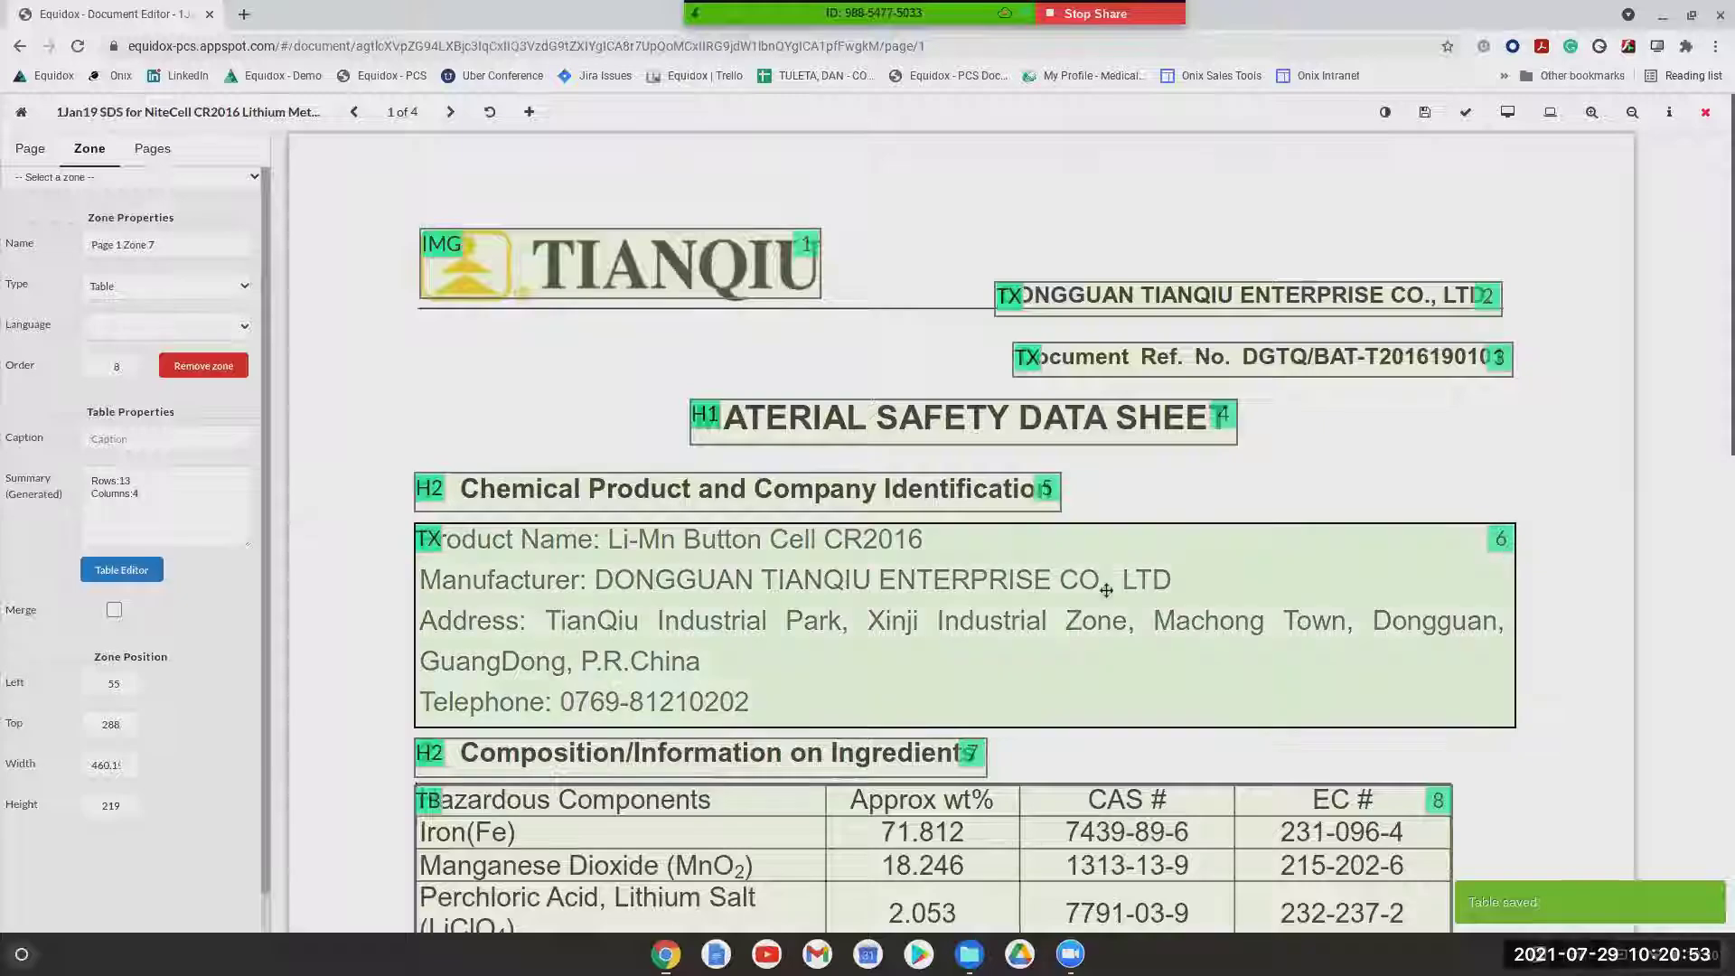
scroll(1106, 589, down, 5)
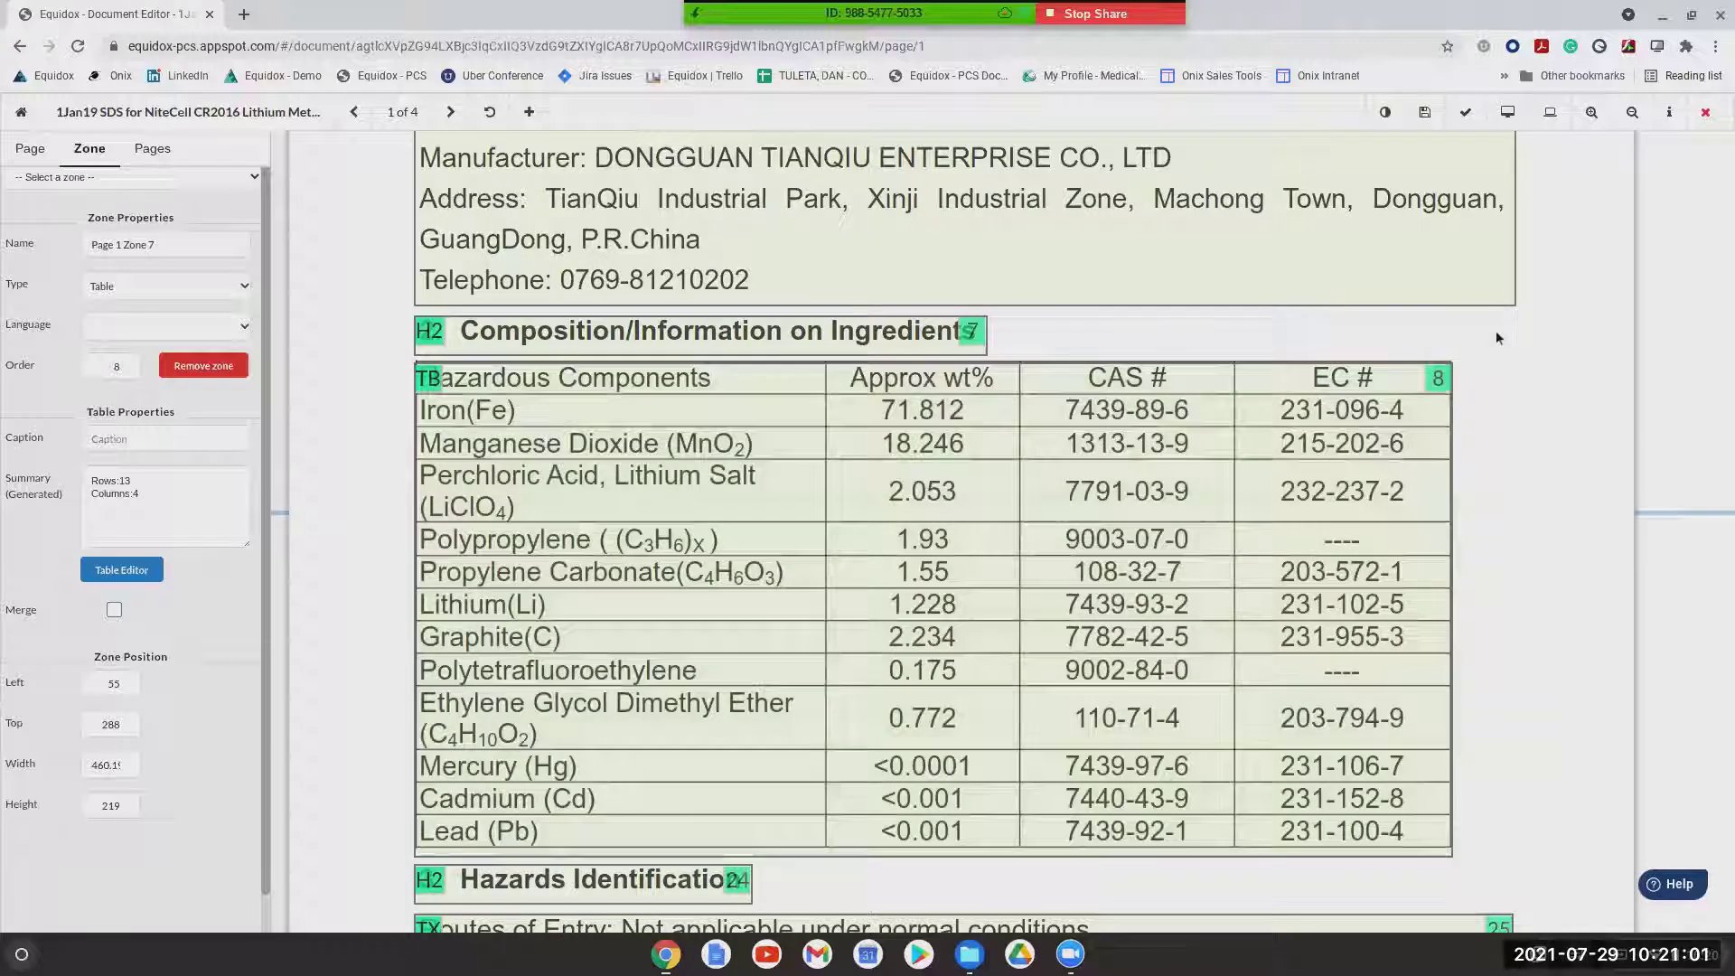
scroll(1496, 338, up, 5)
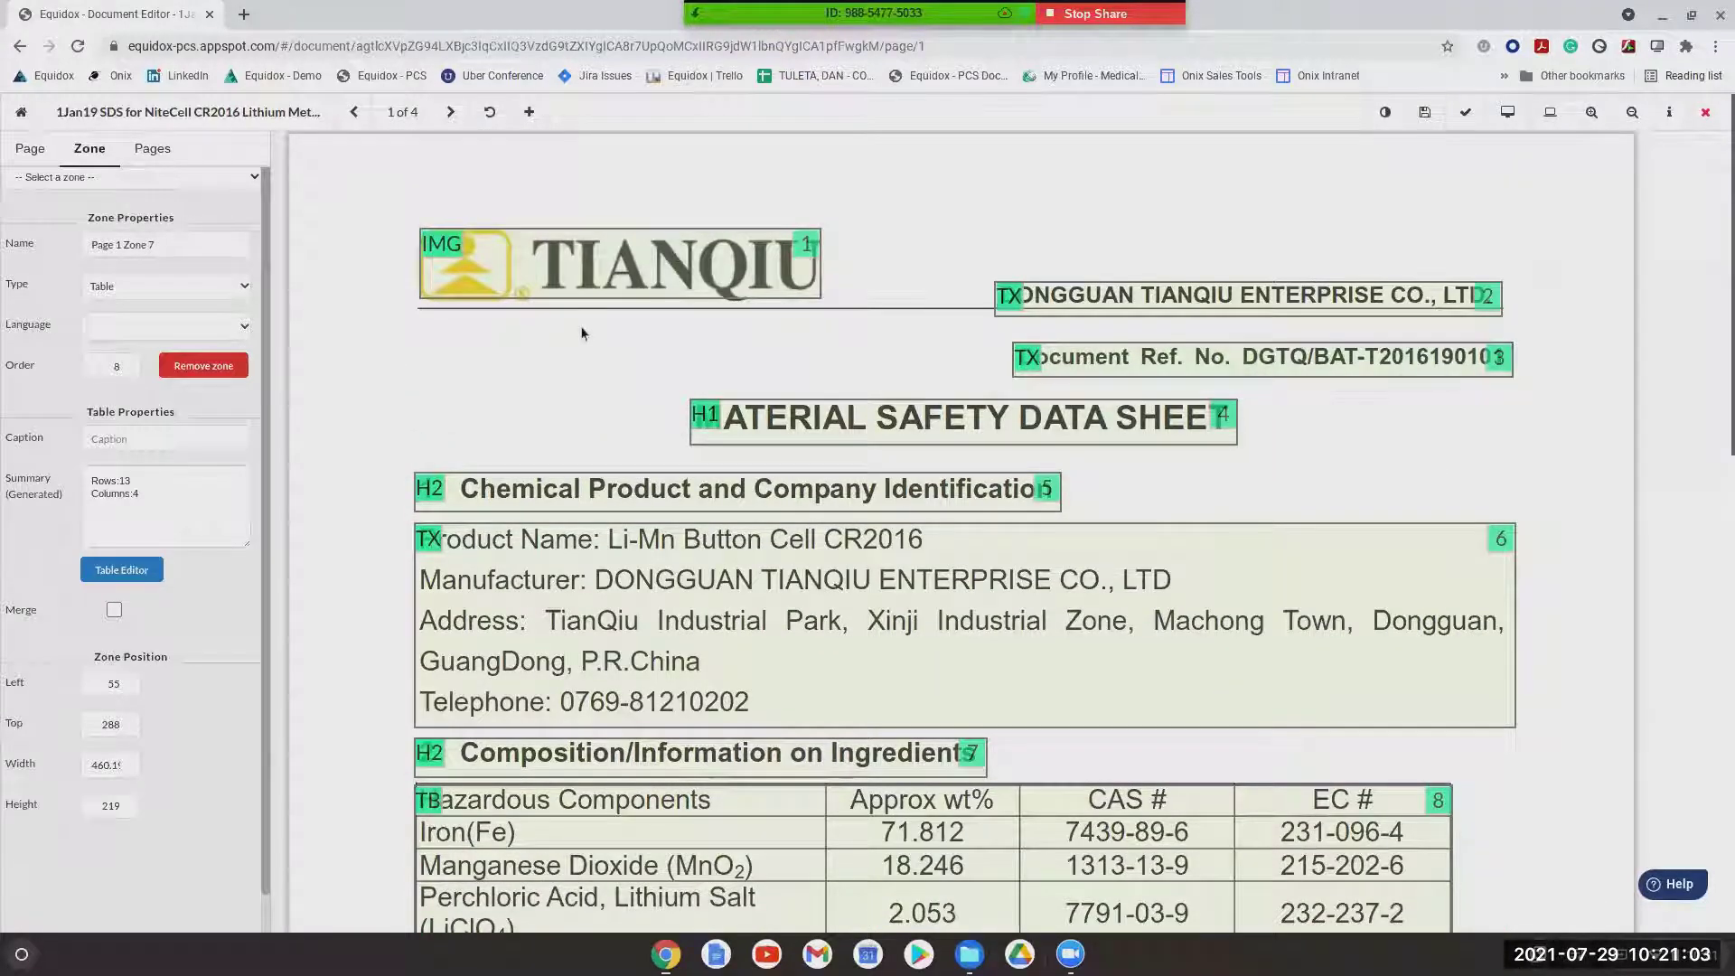
Give the TIANQIU logo image zone on page 1 the alt description "Tianqiu logo"
click(587, 282)
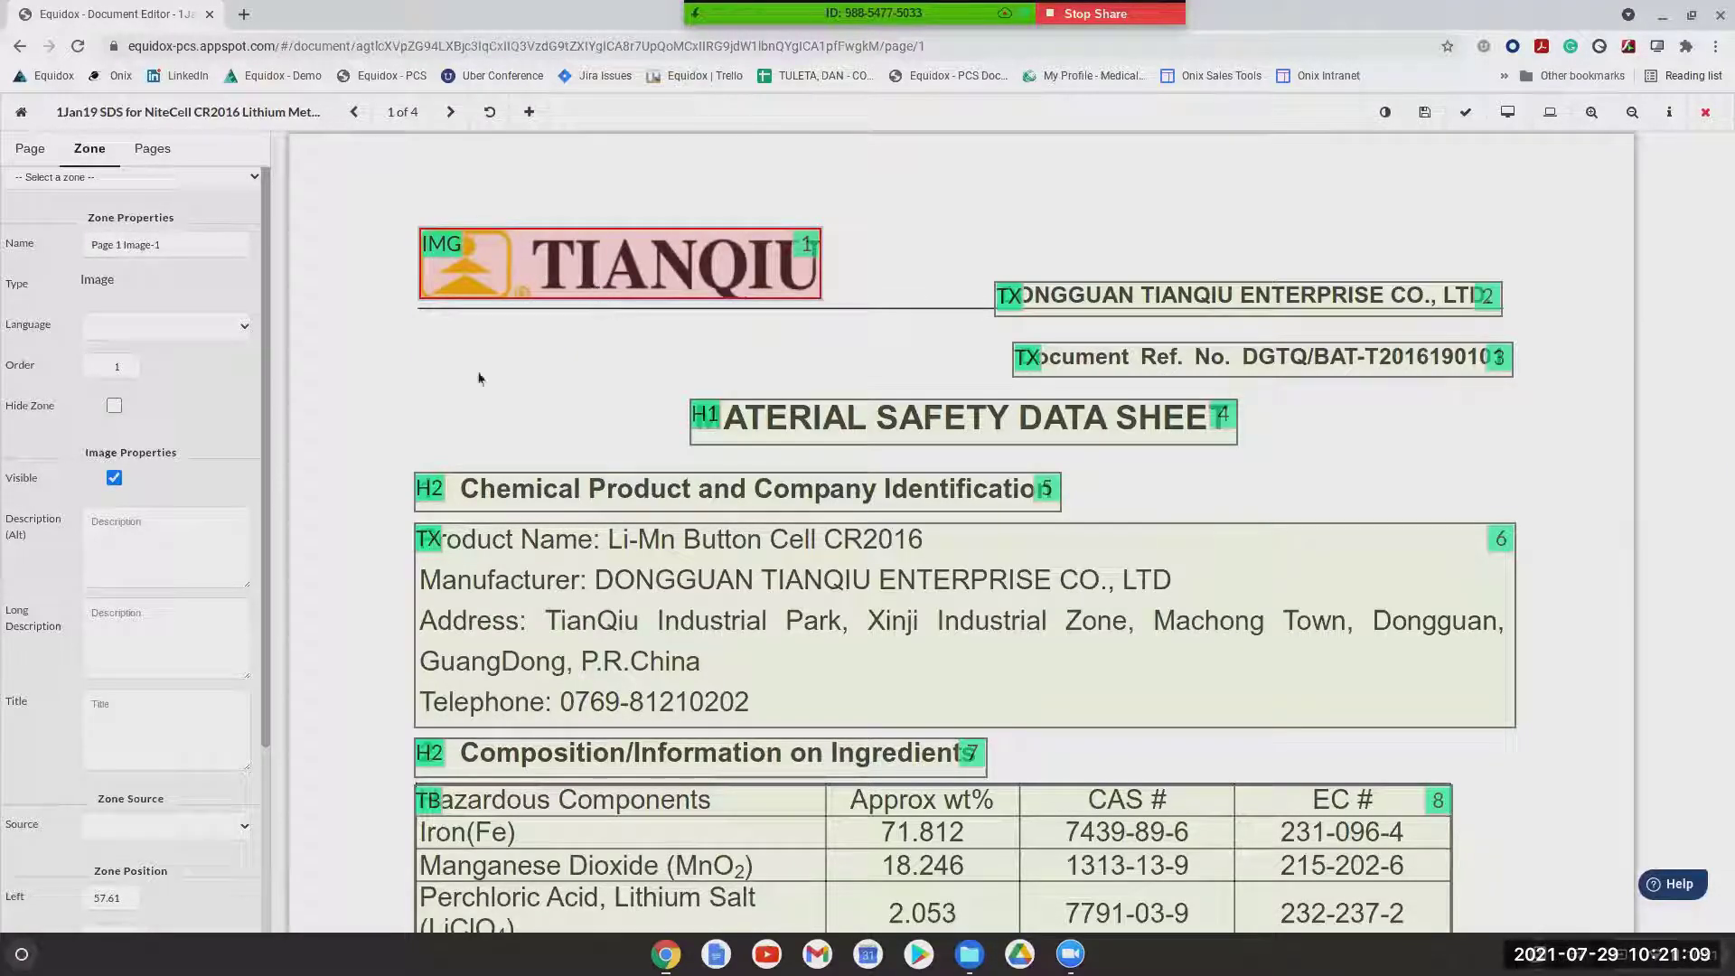
click(150, 553)
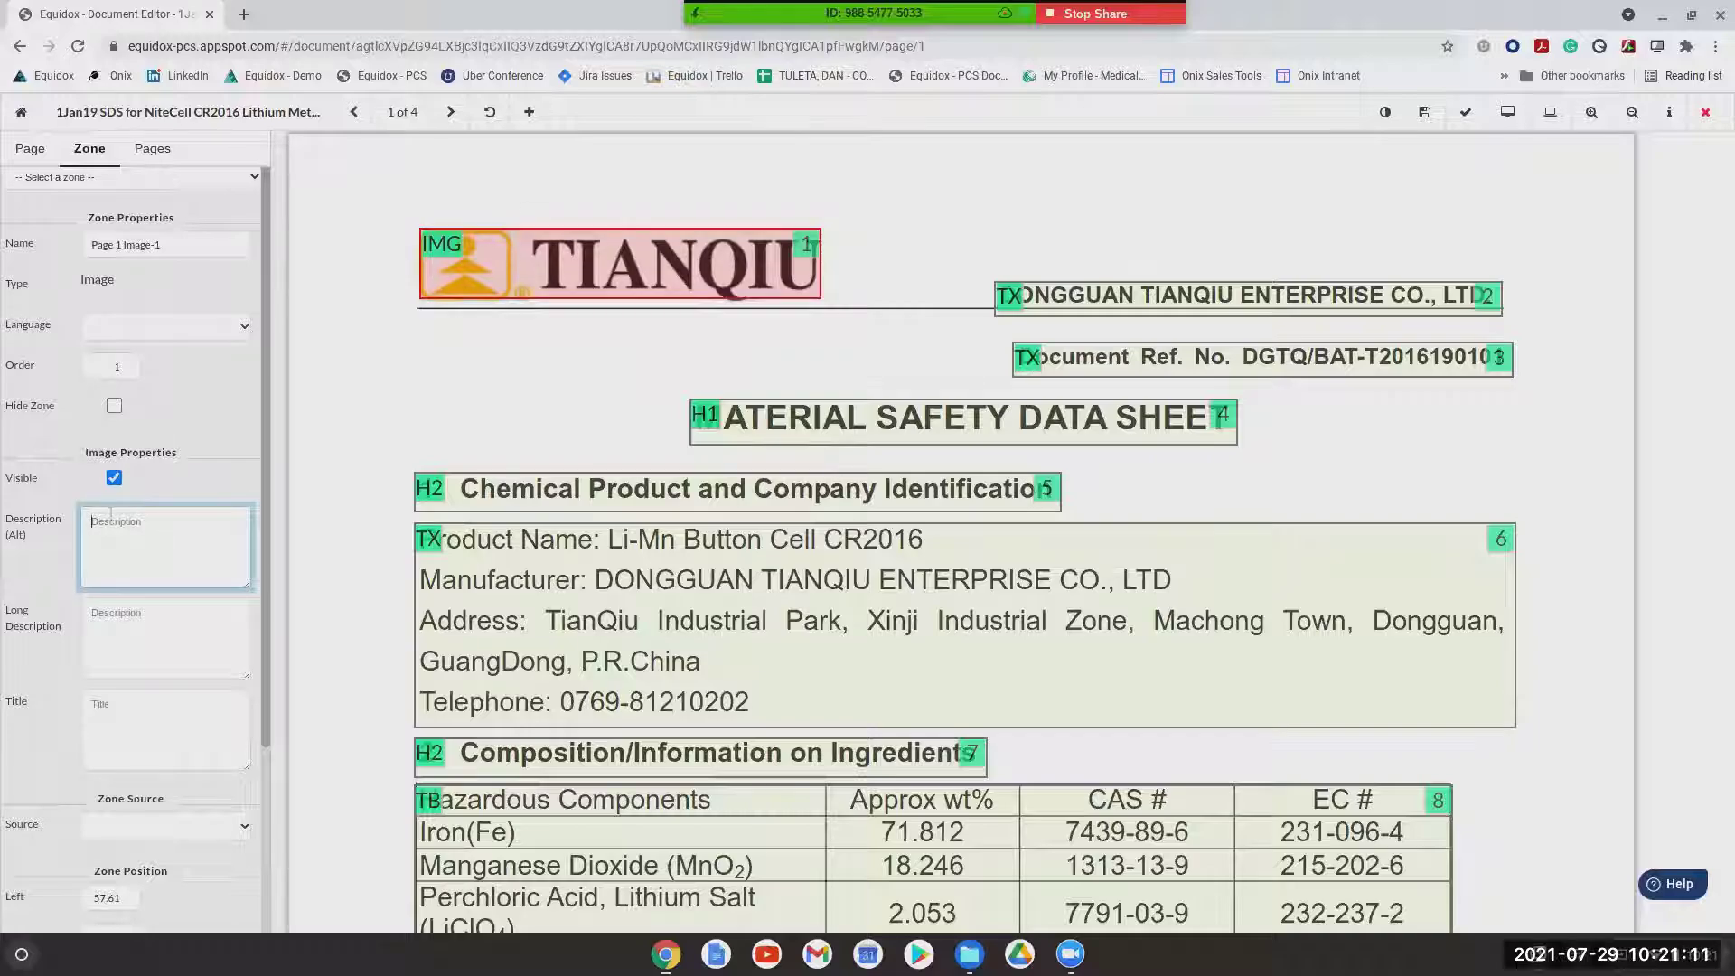
text(Tianqiu logo)
Preview page 1 as HTML, check its headings, table and footer text, and return to the document editor
click(1510, 120)
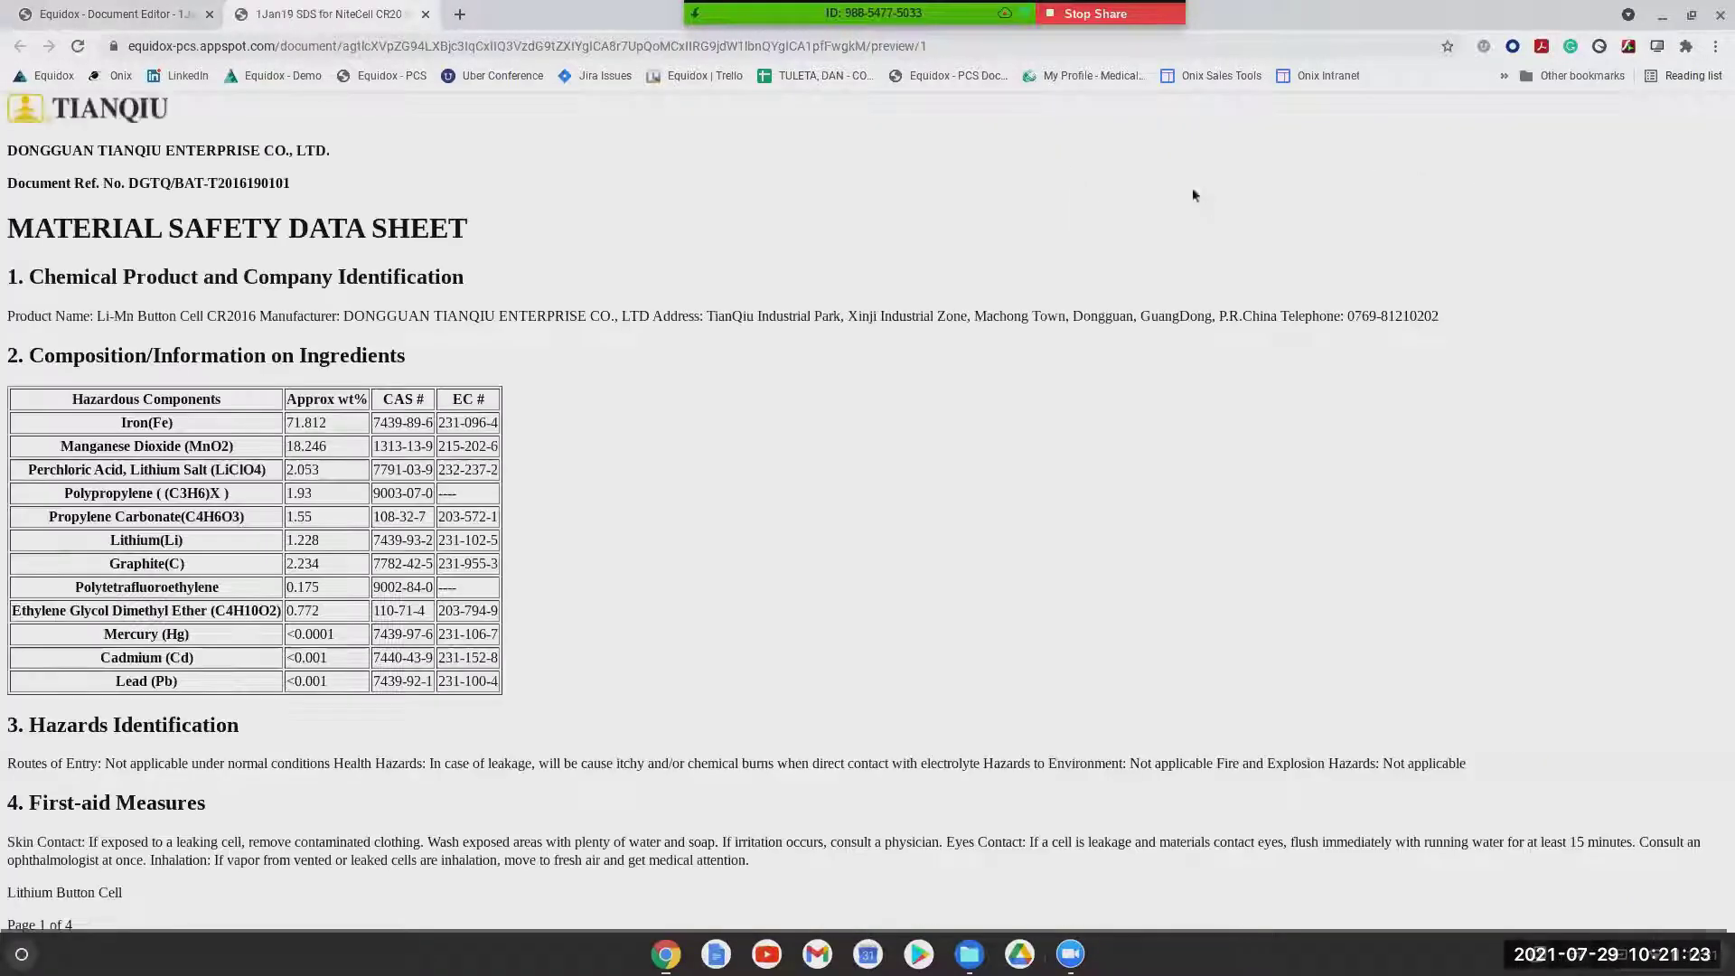
scroll(55, 822, down, 1)
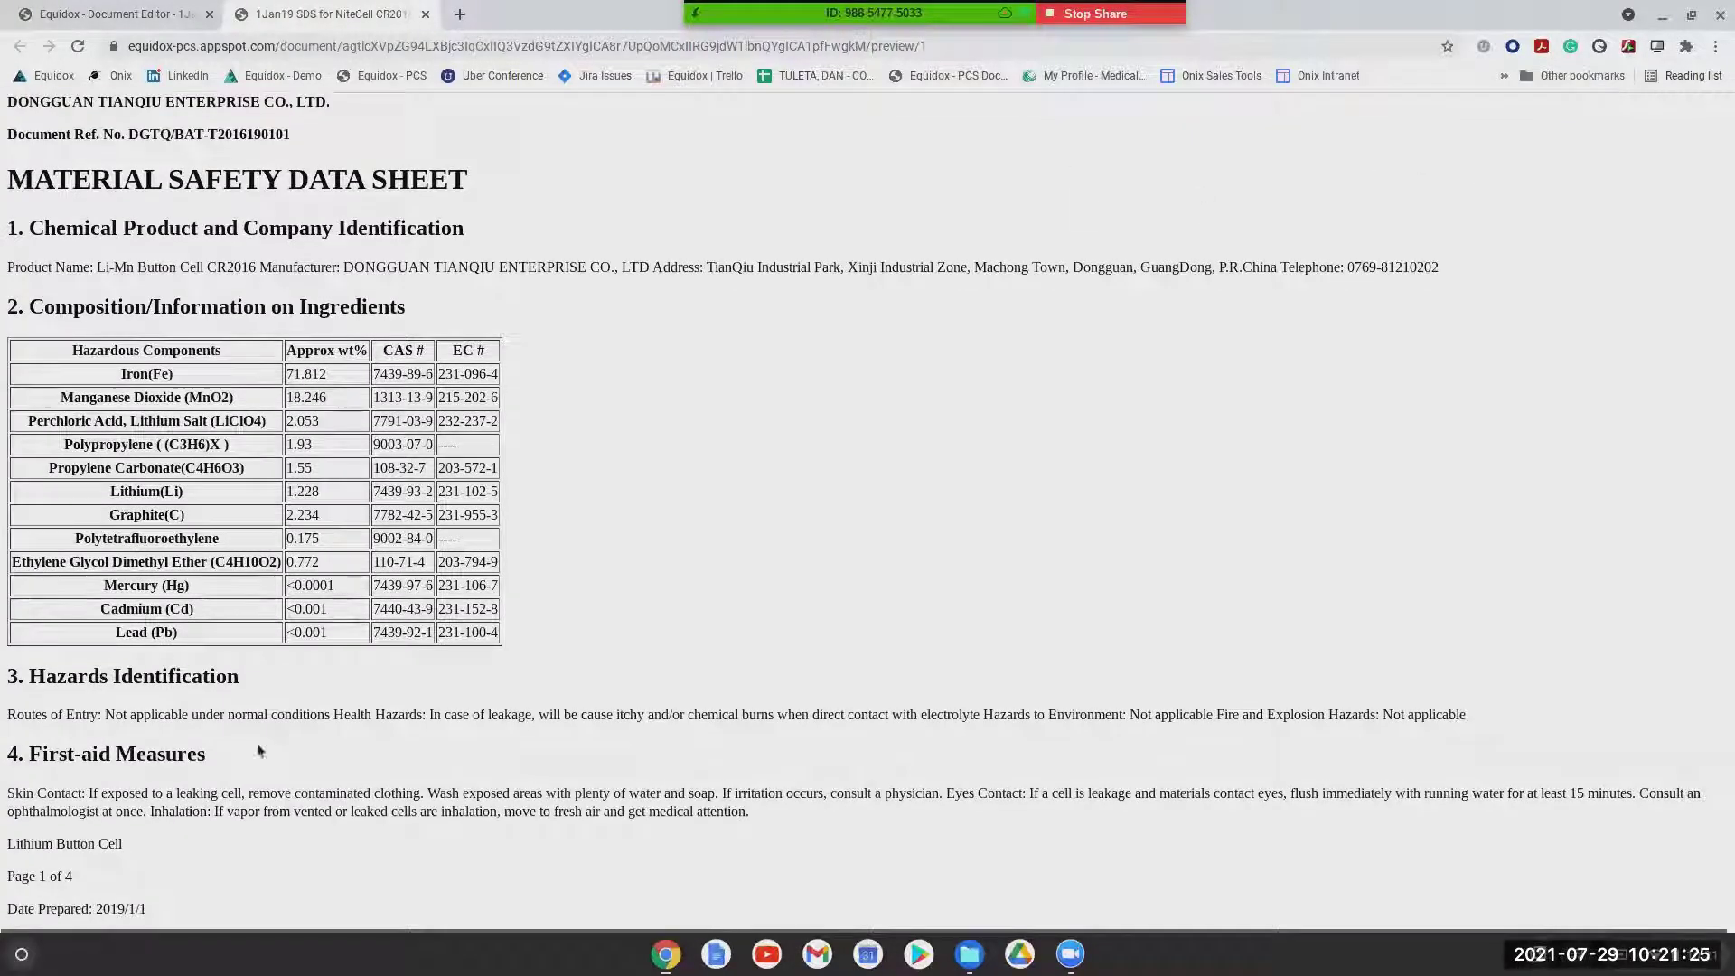
scroll(306, 694, up, 1)
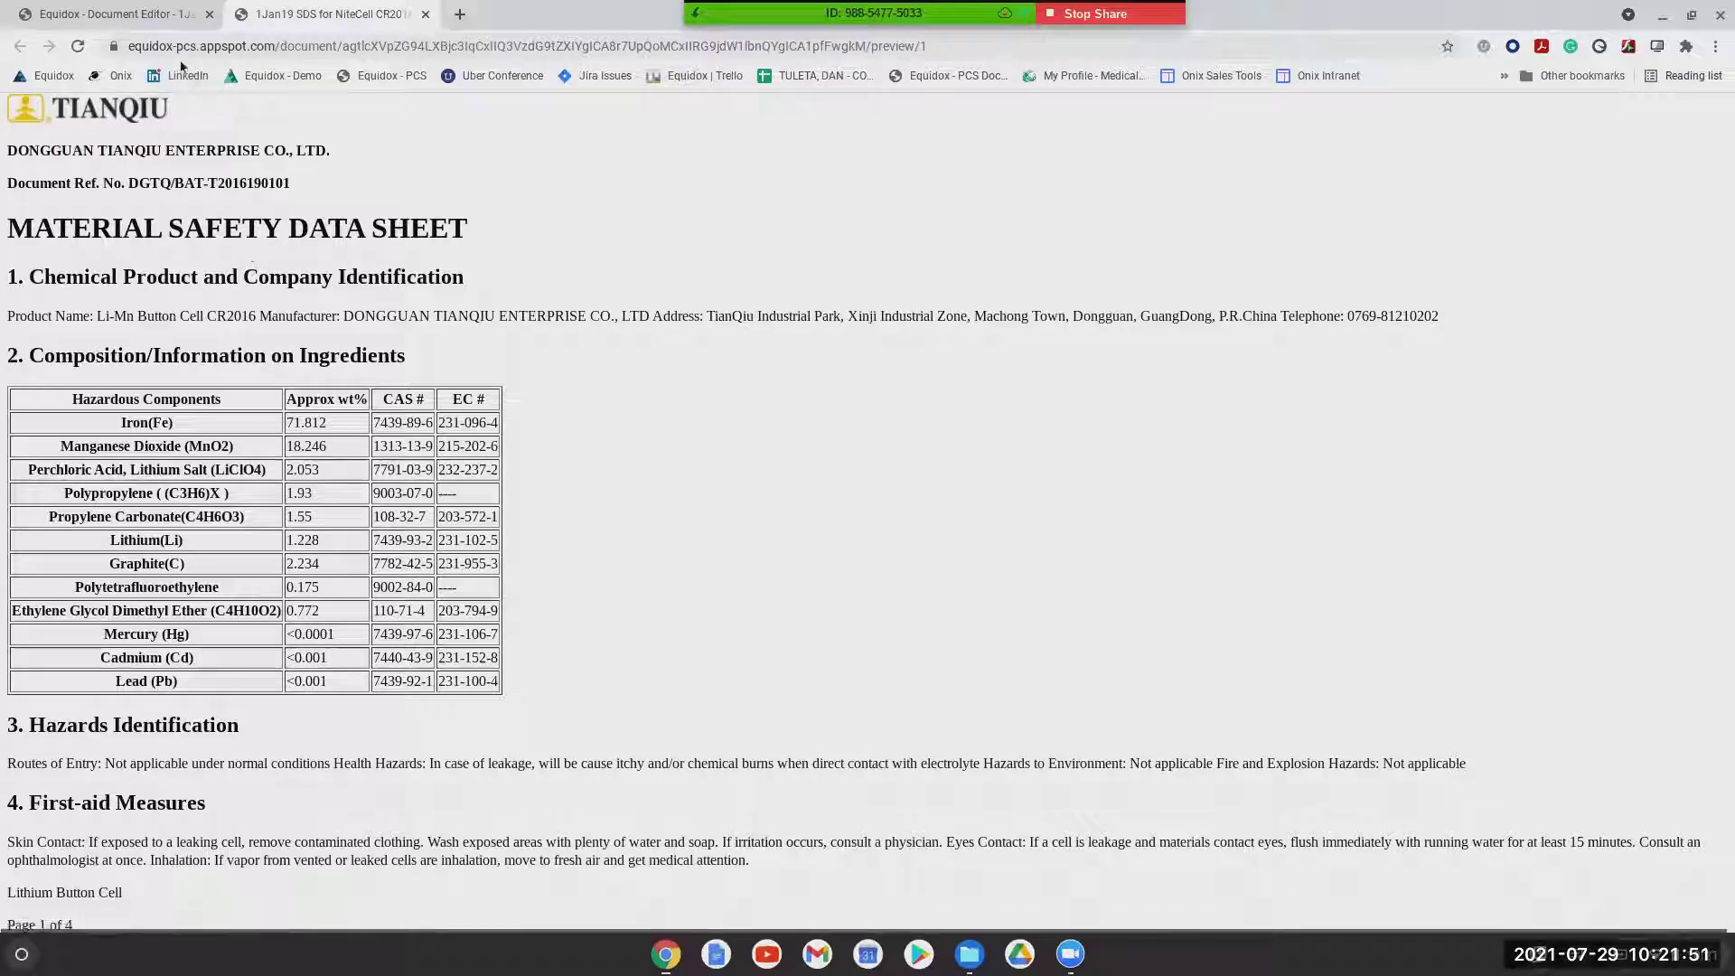
click(174, 11)
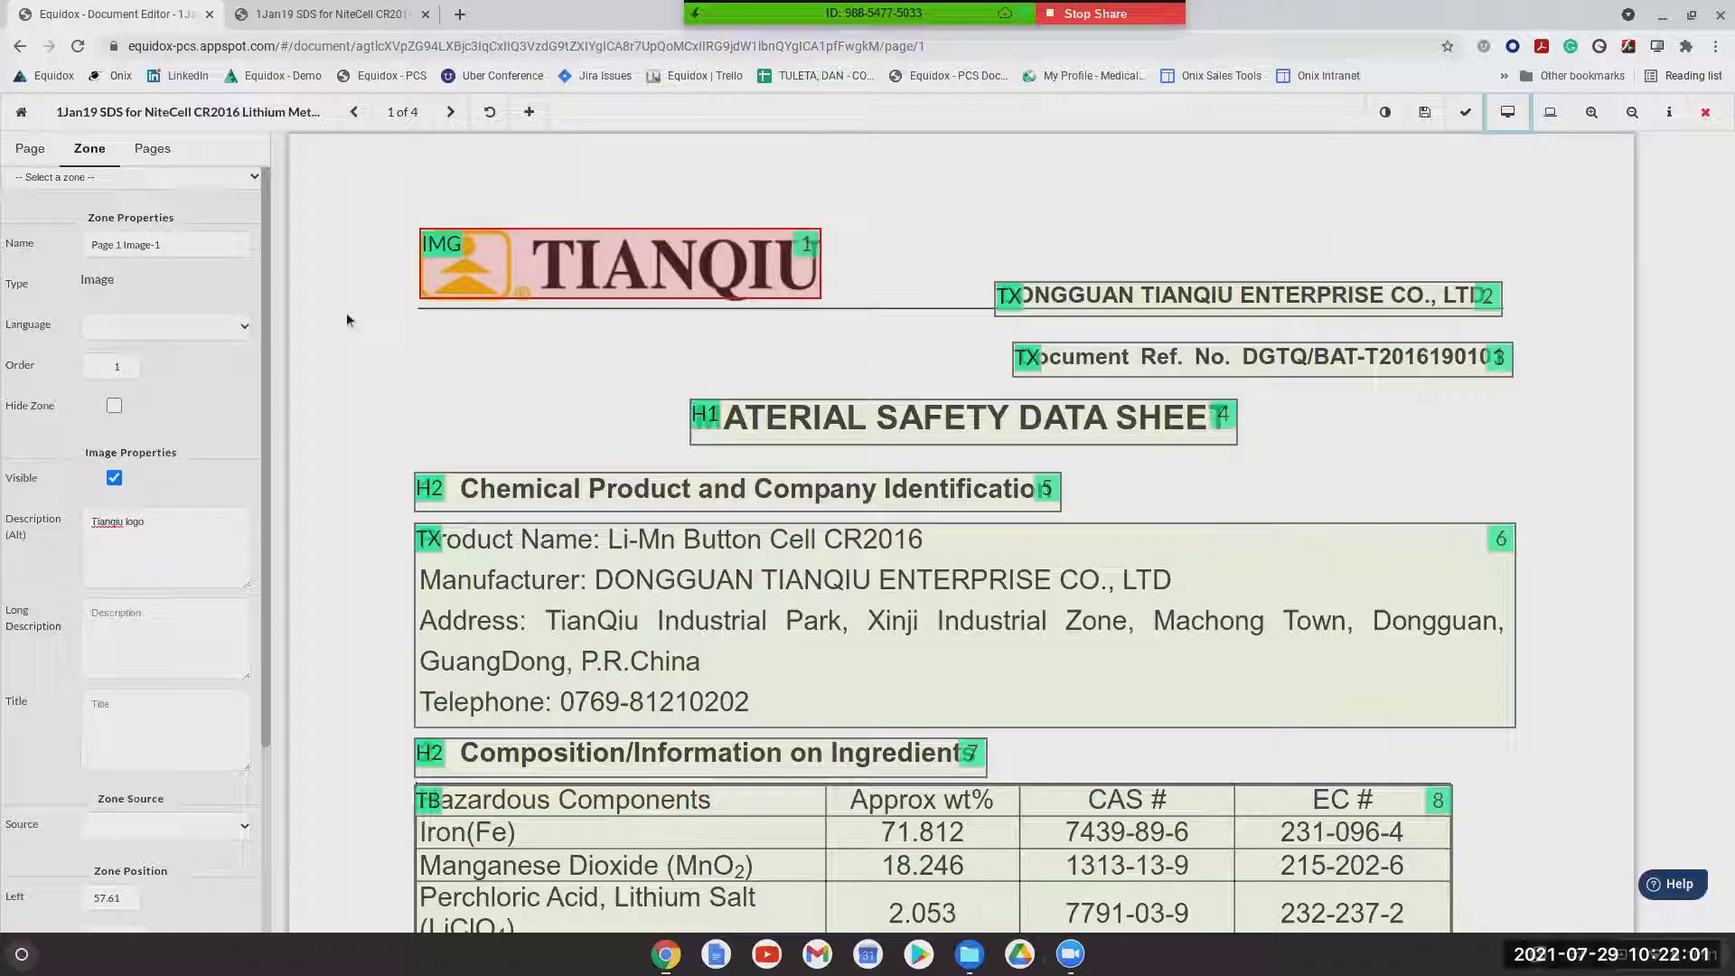
click(302, 22)
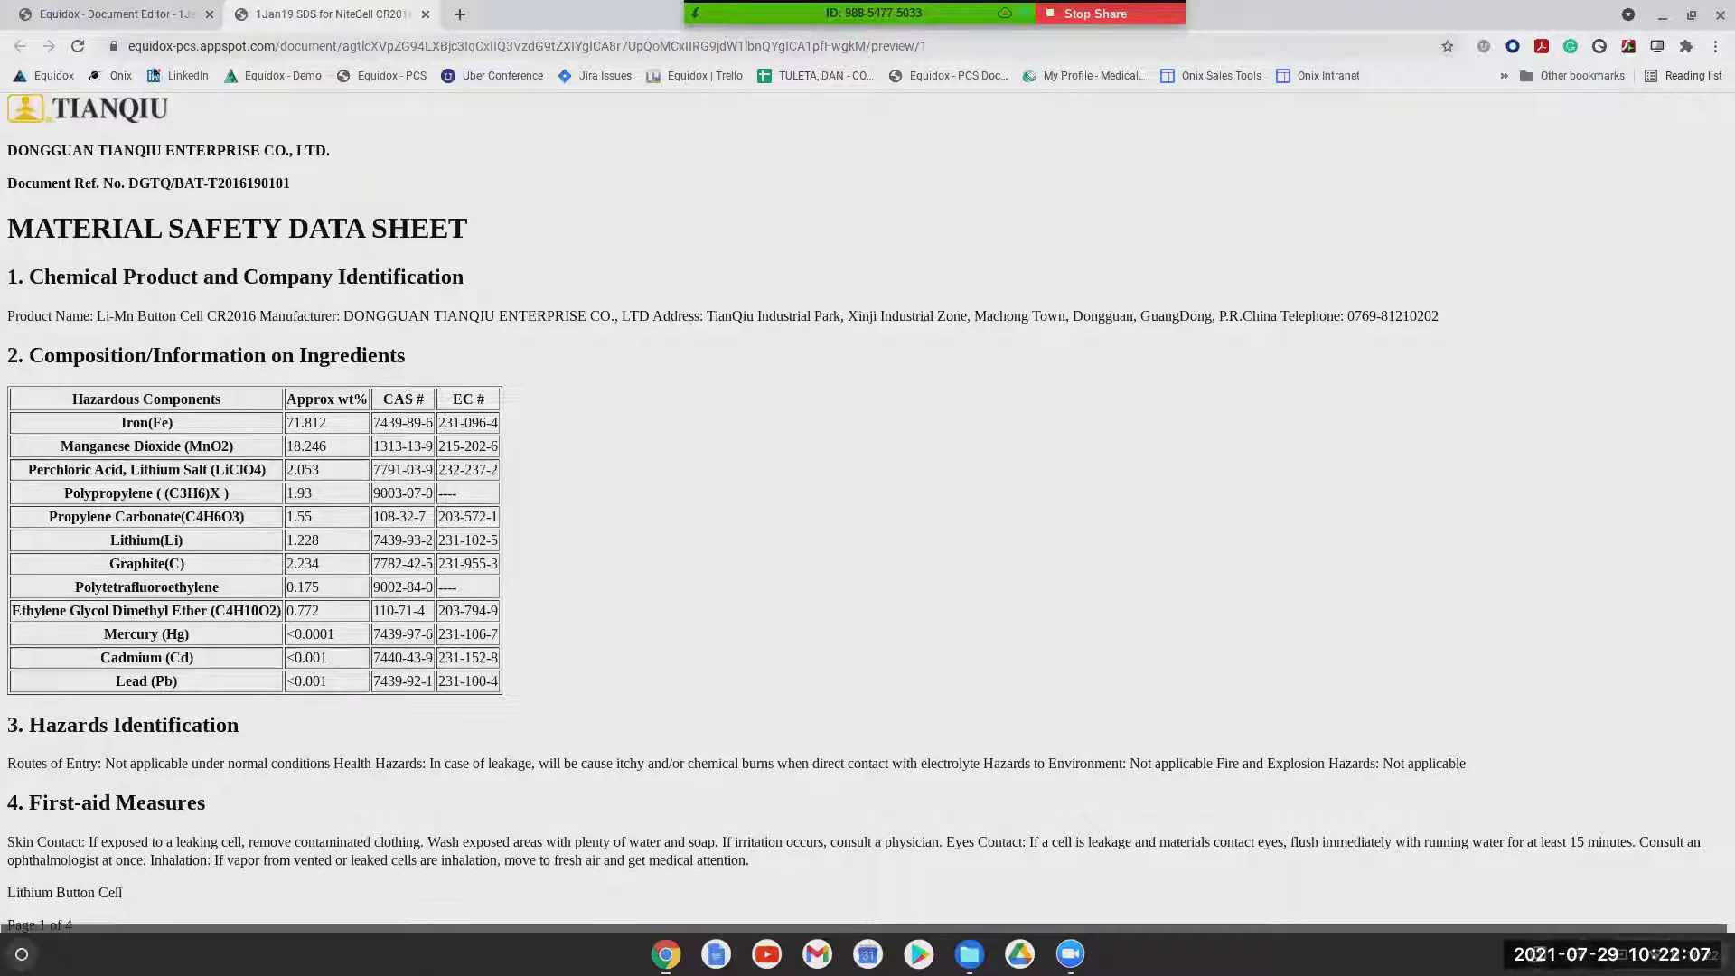
click(101, 20)
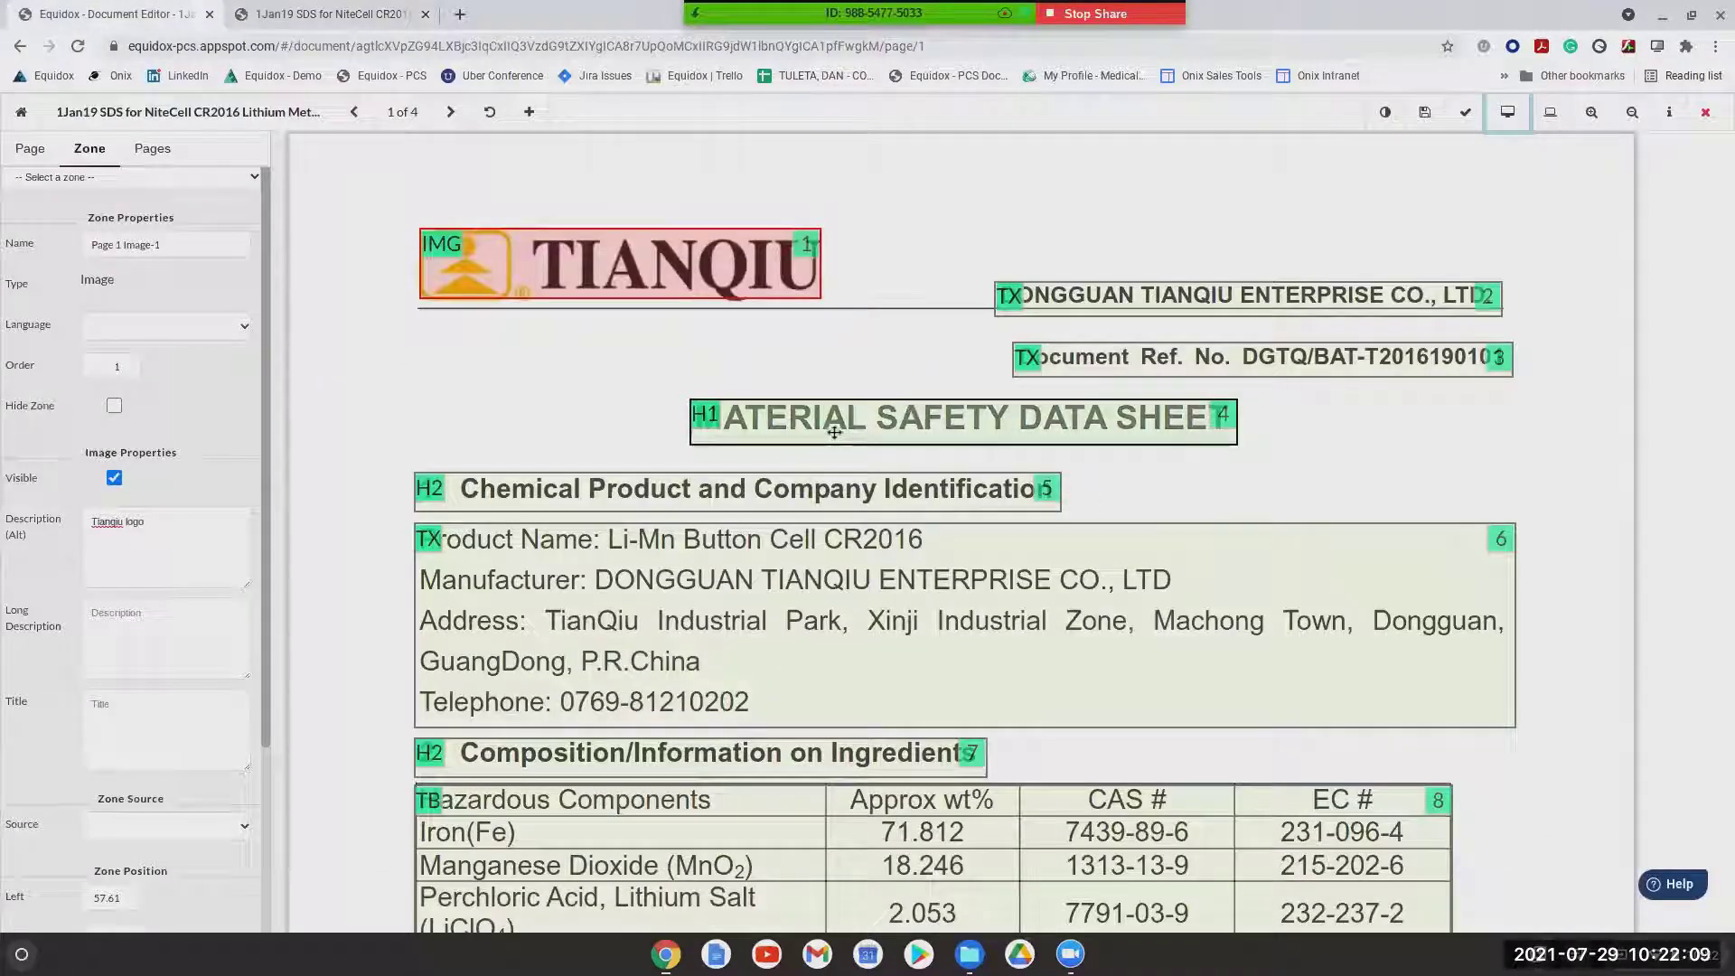
Draw a zone about 505 wide and 19 high across page 1's footer, make it an Ignore zone, and check the preview
scroll(1096, 484, down, 10)
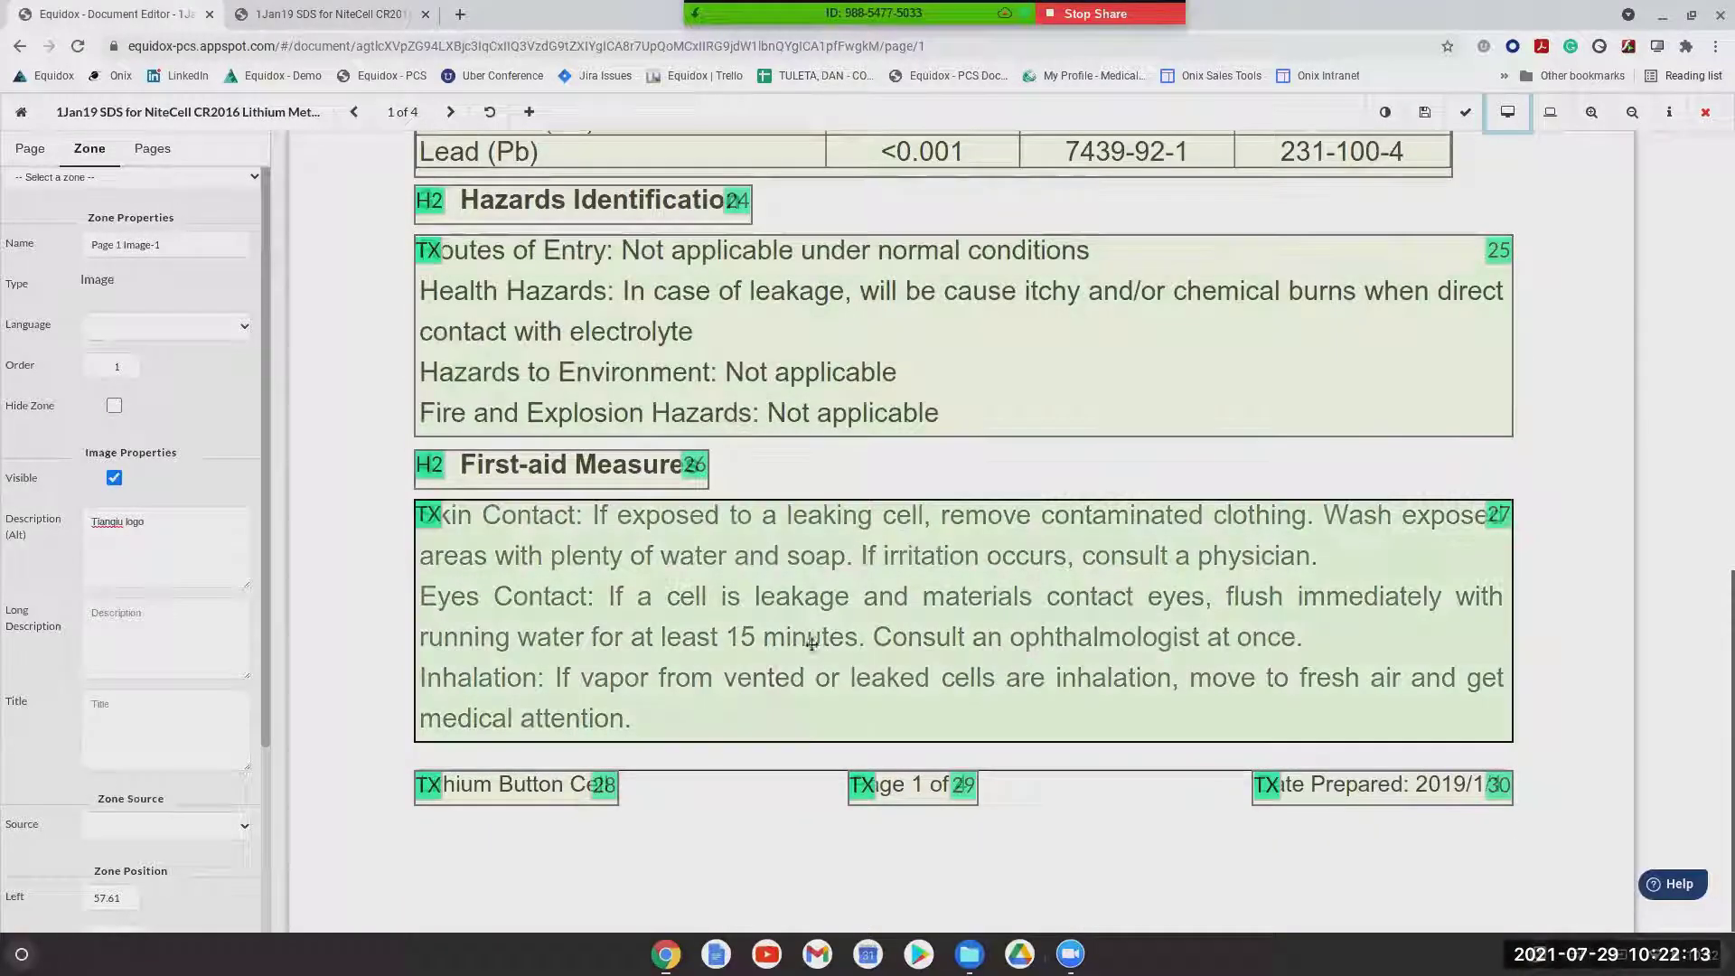
click(560, 785)
click(908, 785)
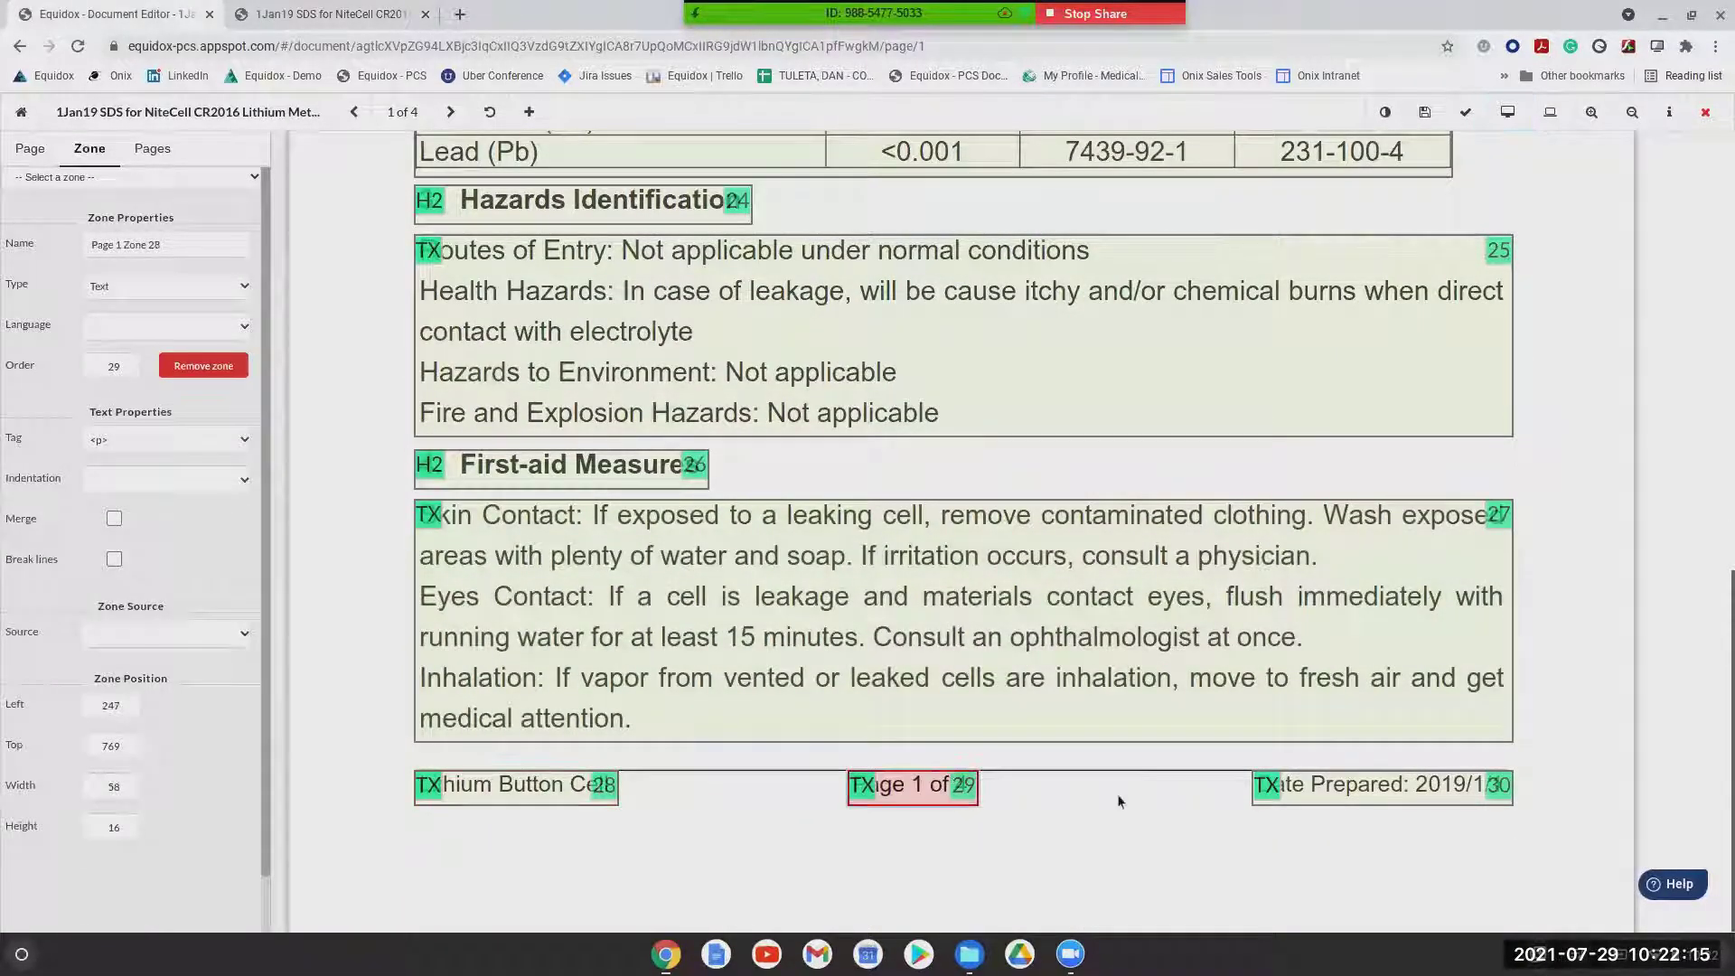
click(1323, 785)
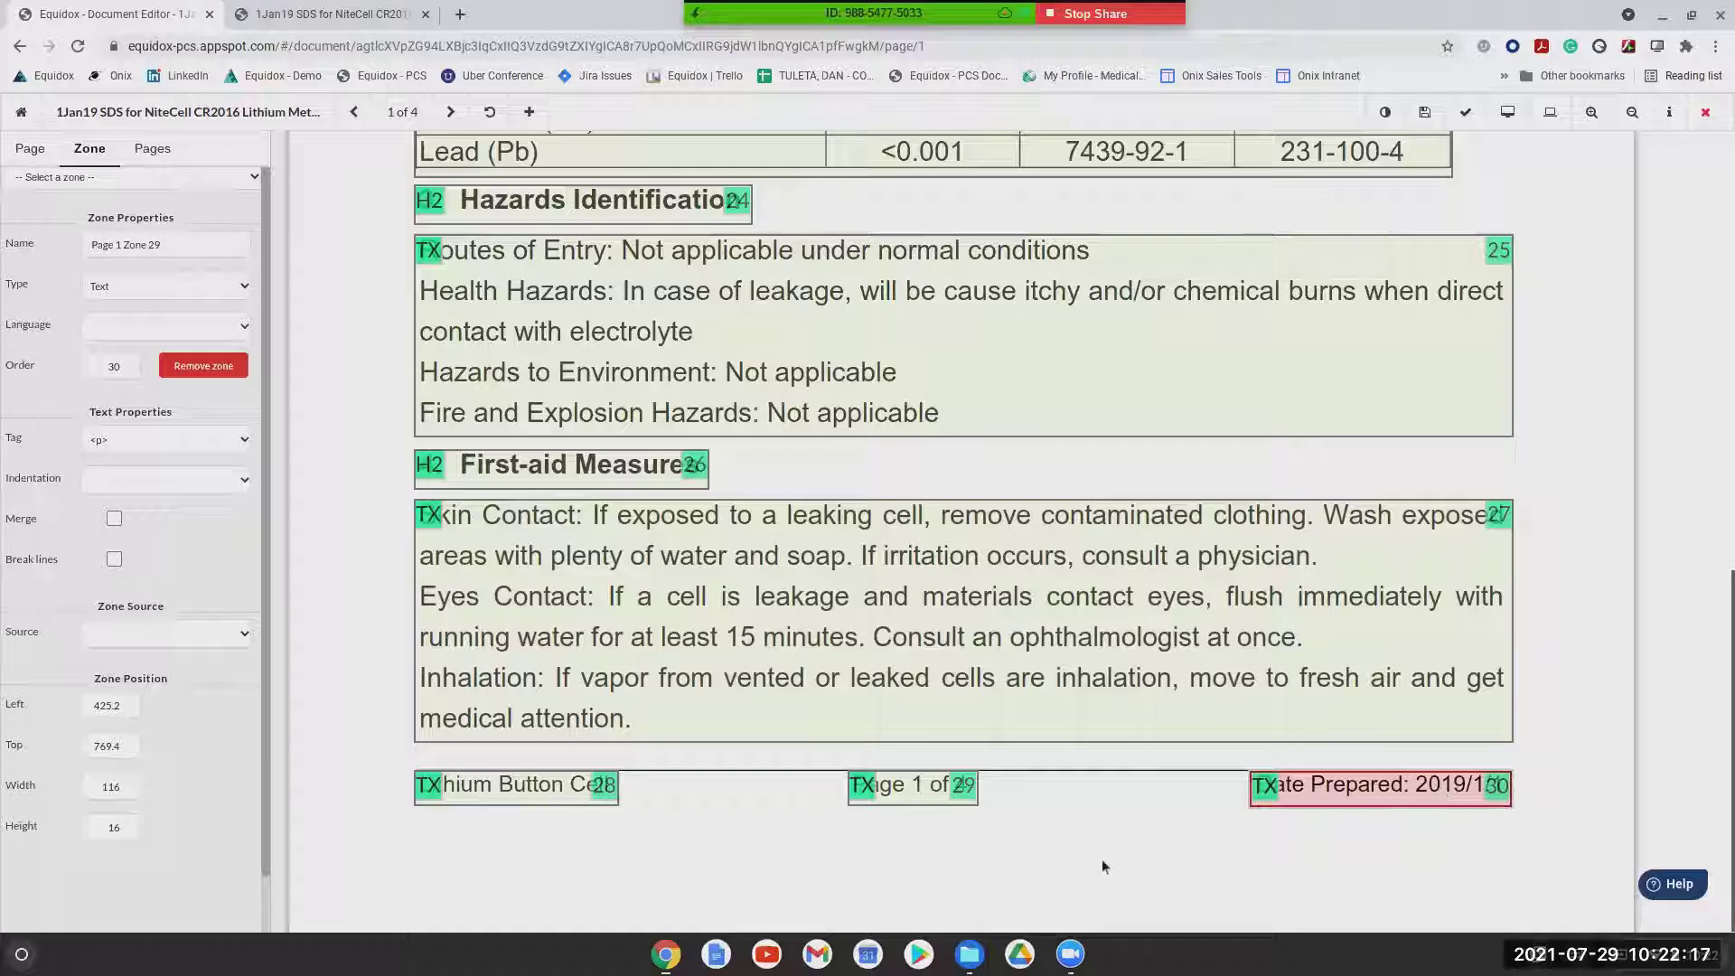
click(597, 789)
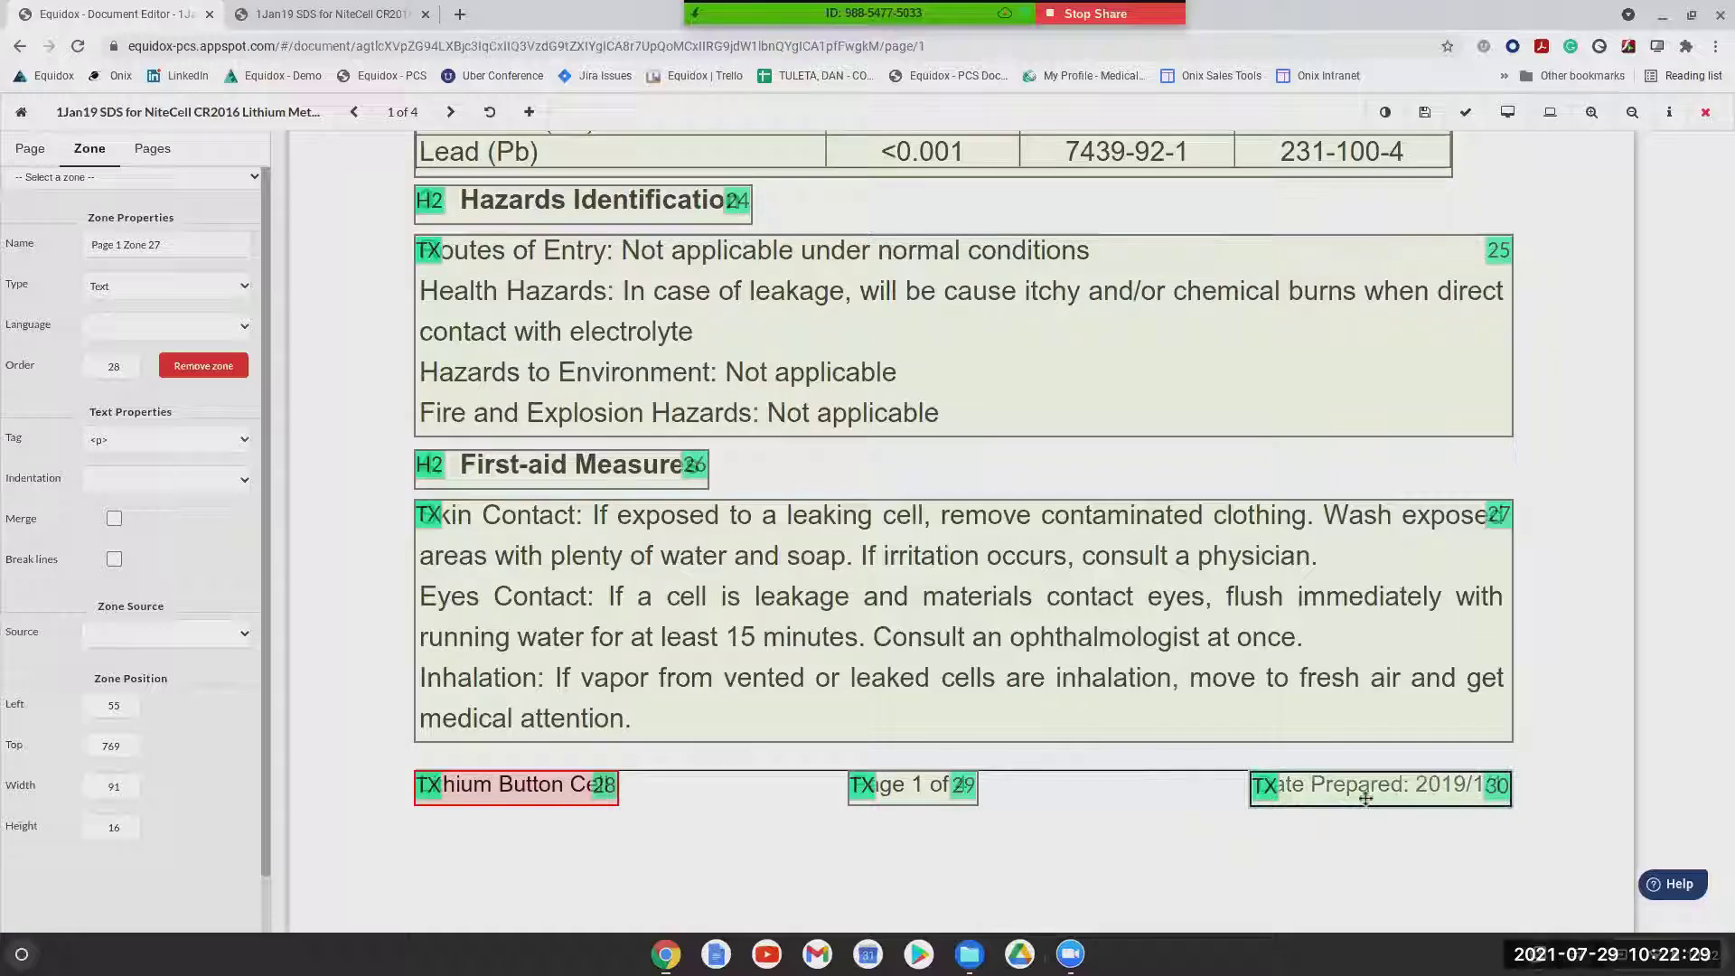
drag(398, 771, 1534, 825)
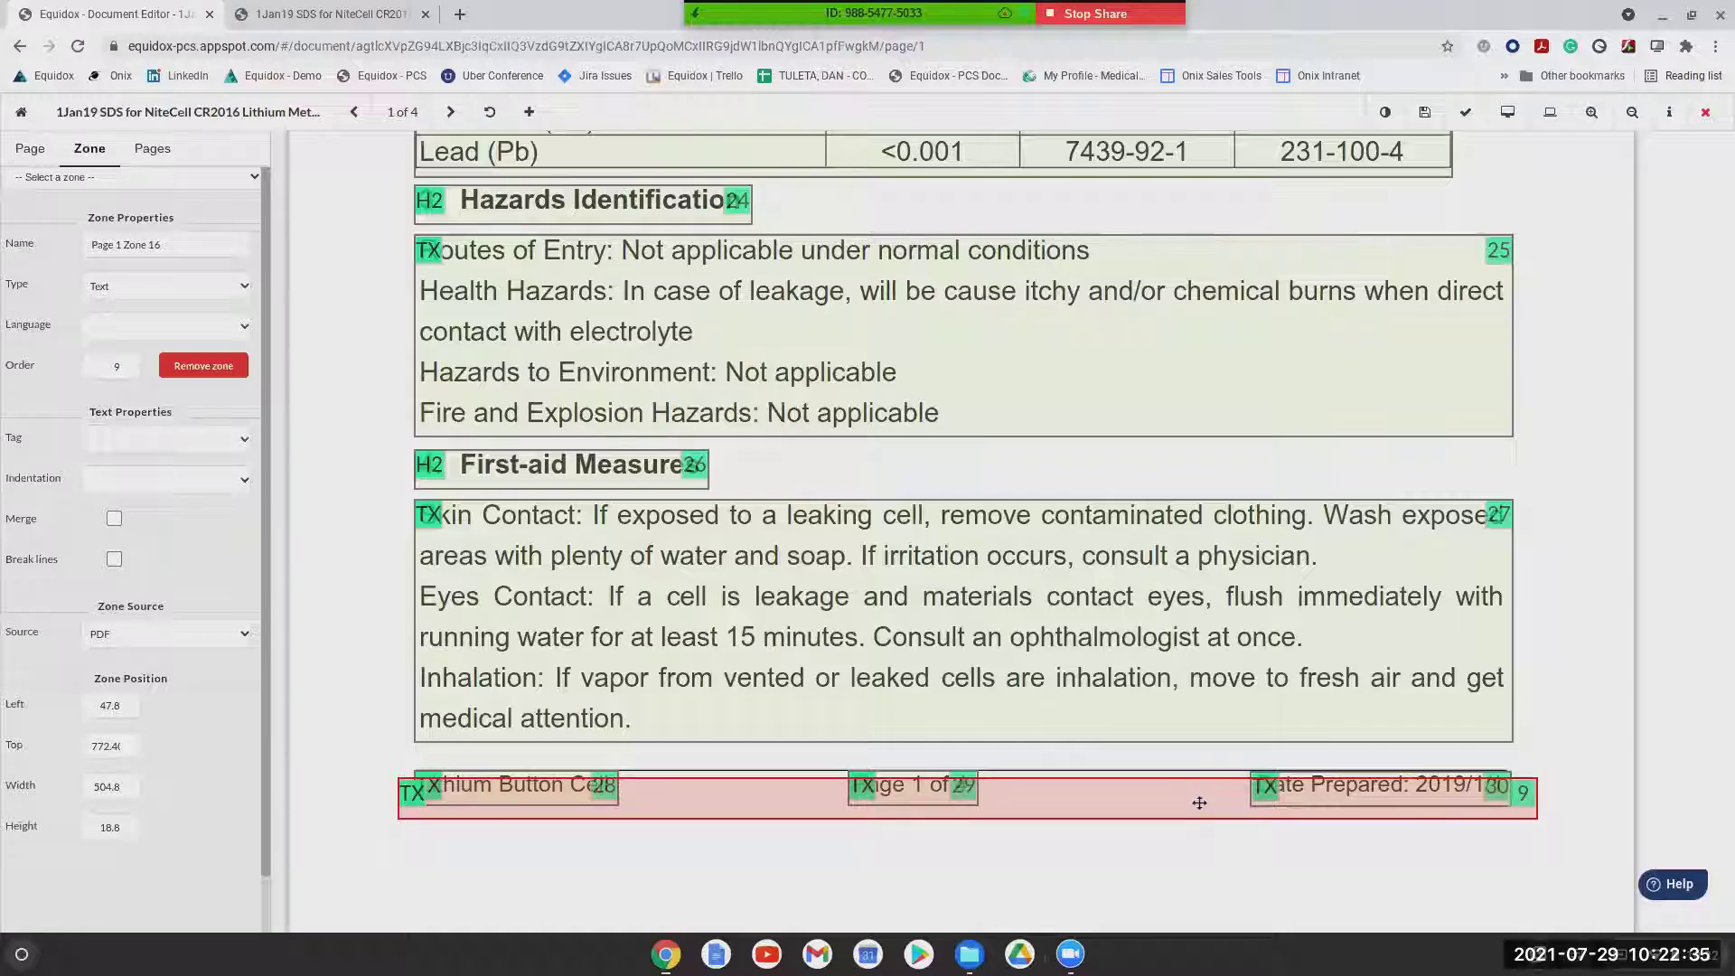
key(i)
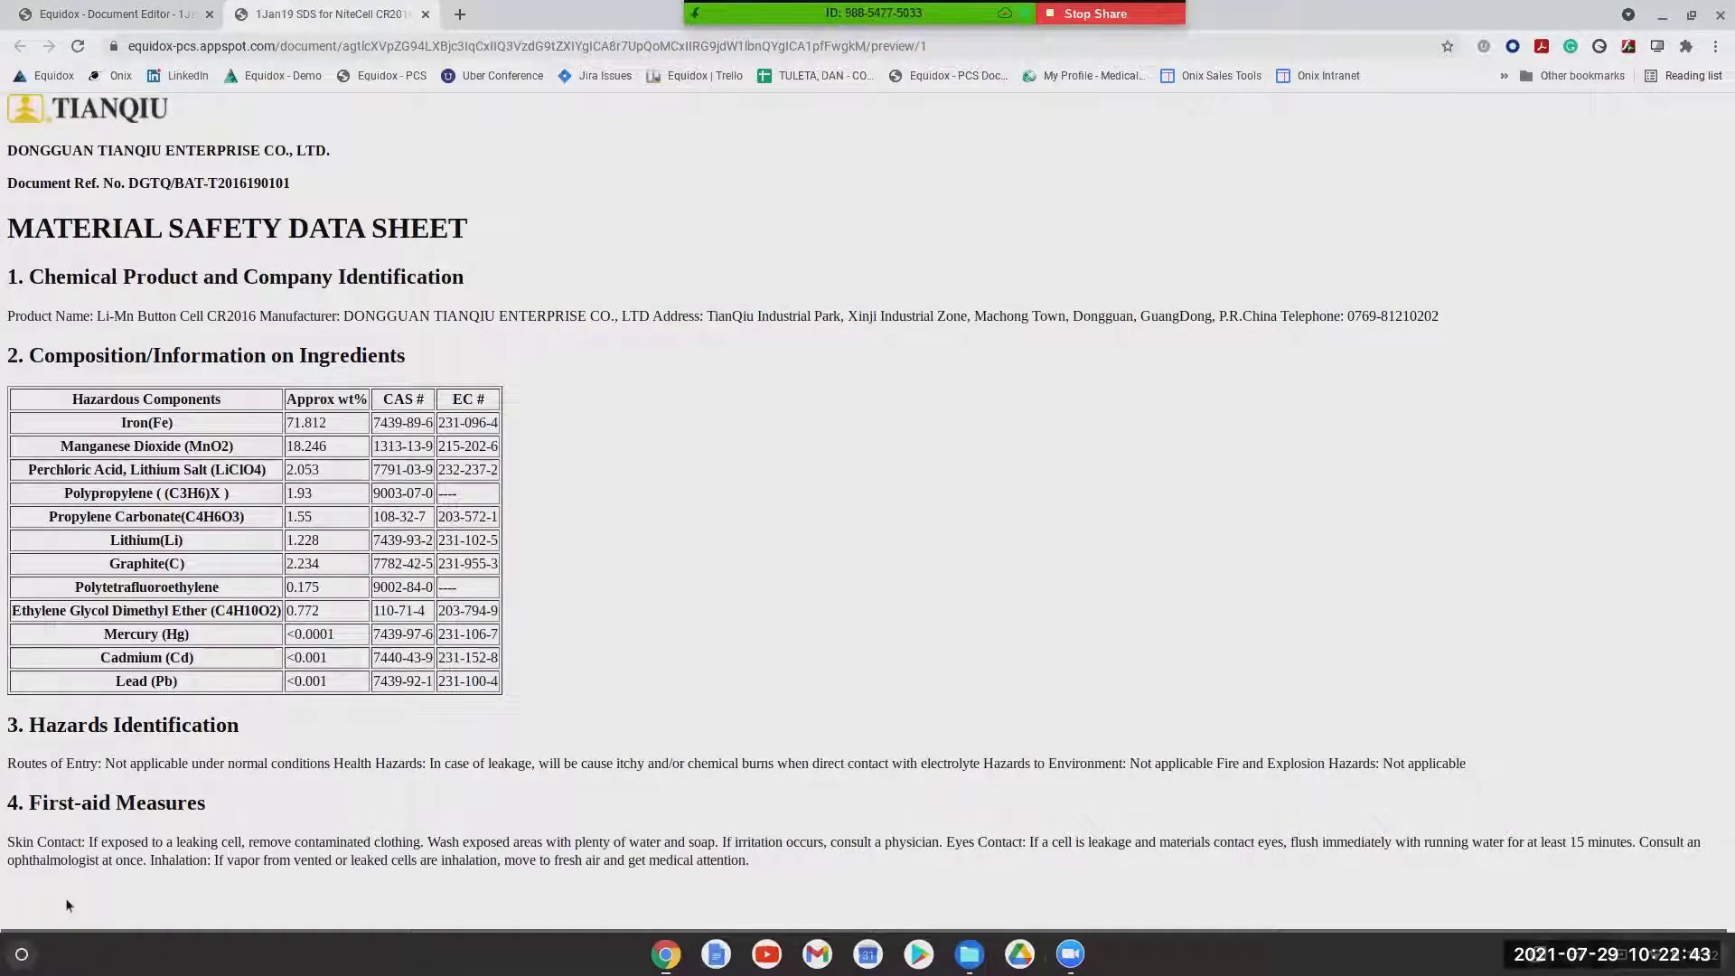
key(ctrl+1)
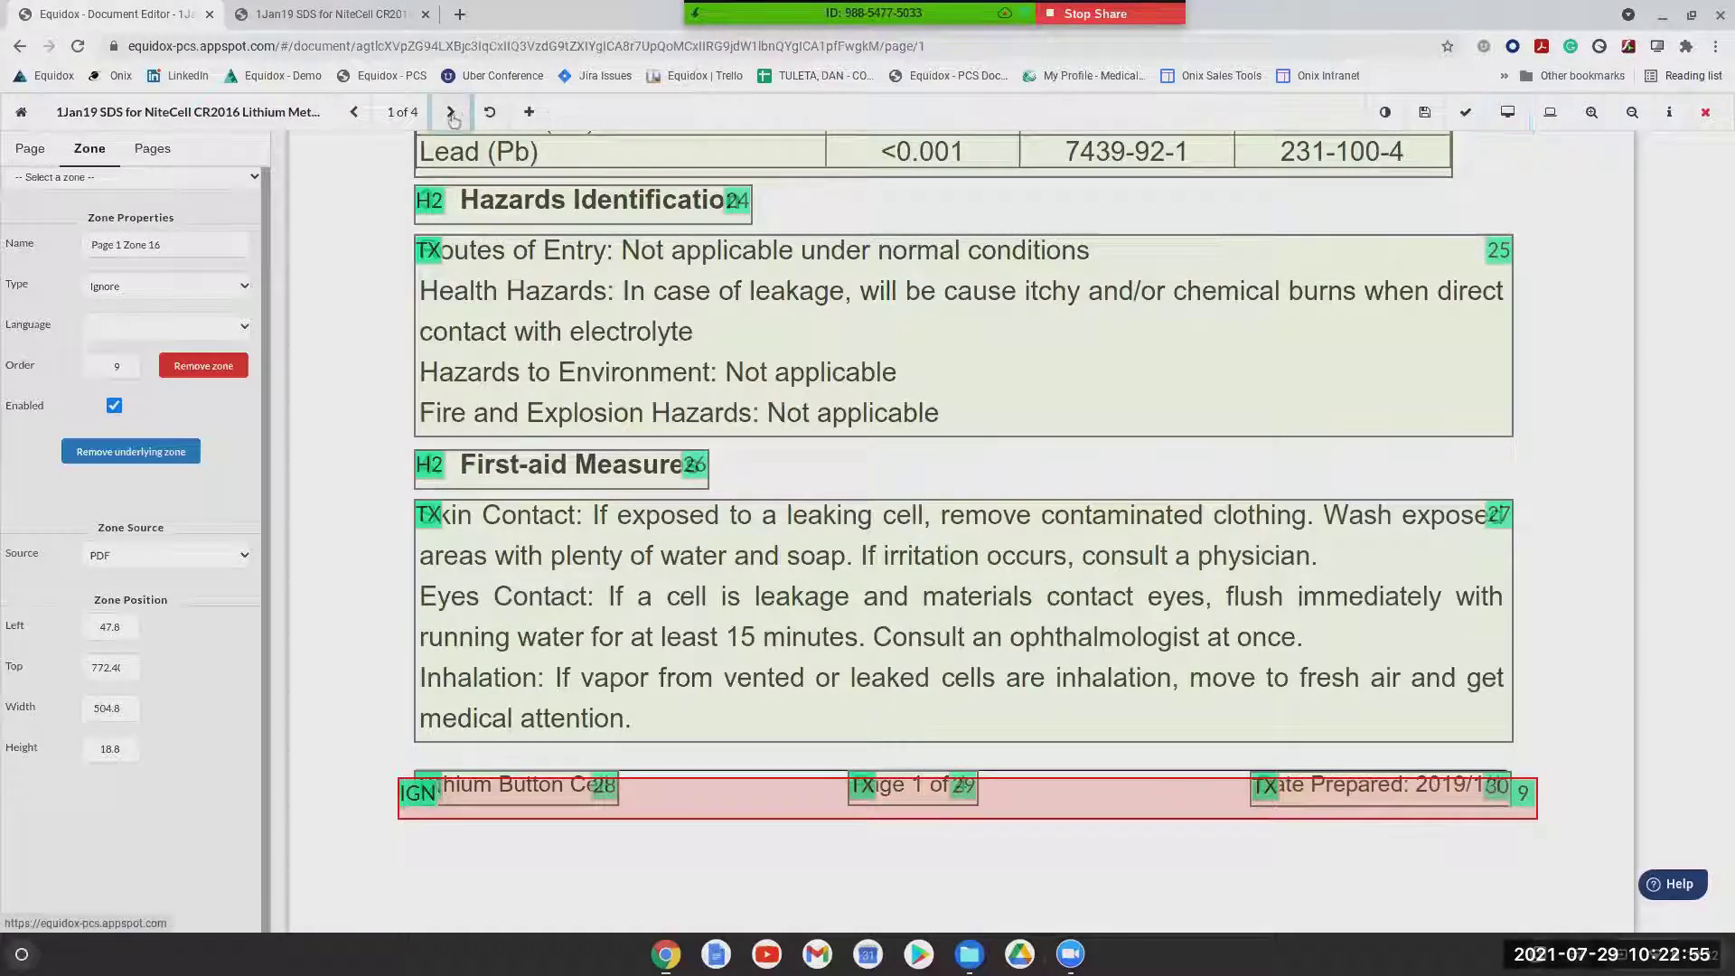
Go to page 2 and inspect the Ignore zone over its footer
click(450, 111)
click(1048, 604)
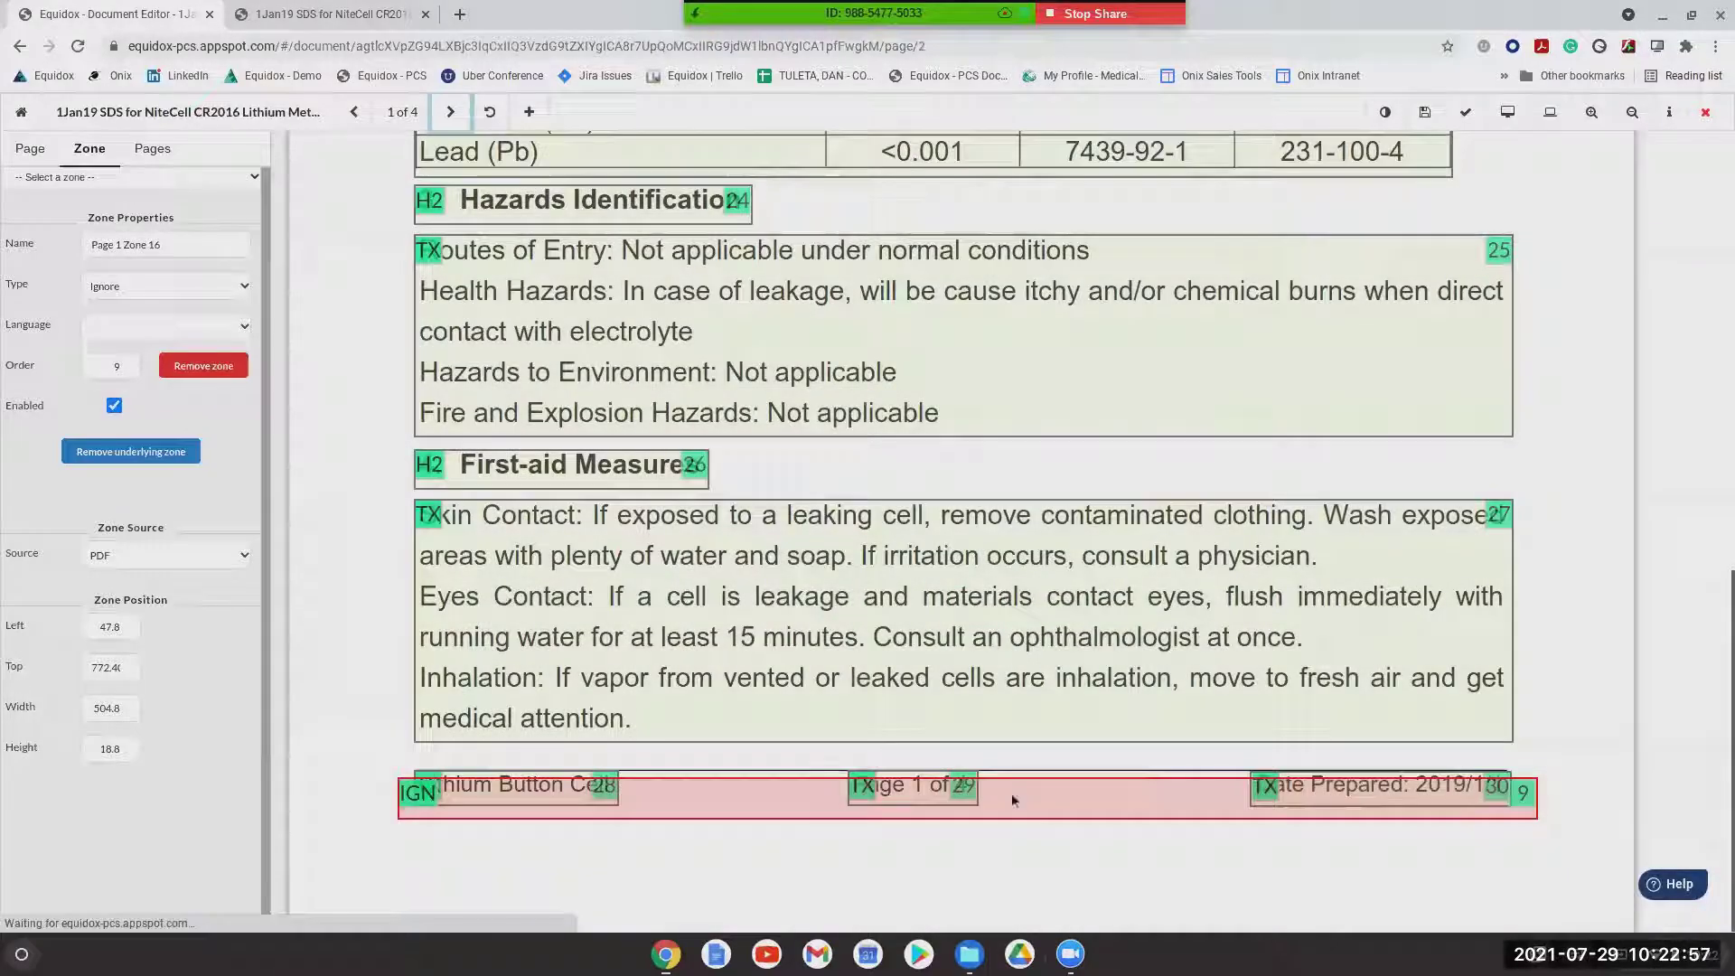
scroll(994, 577, down, 10)
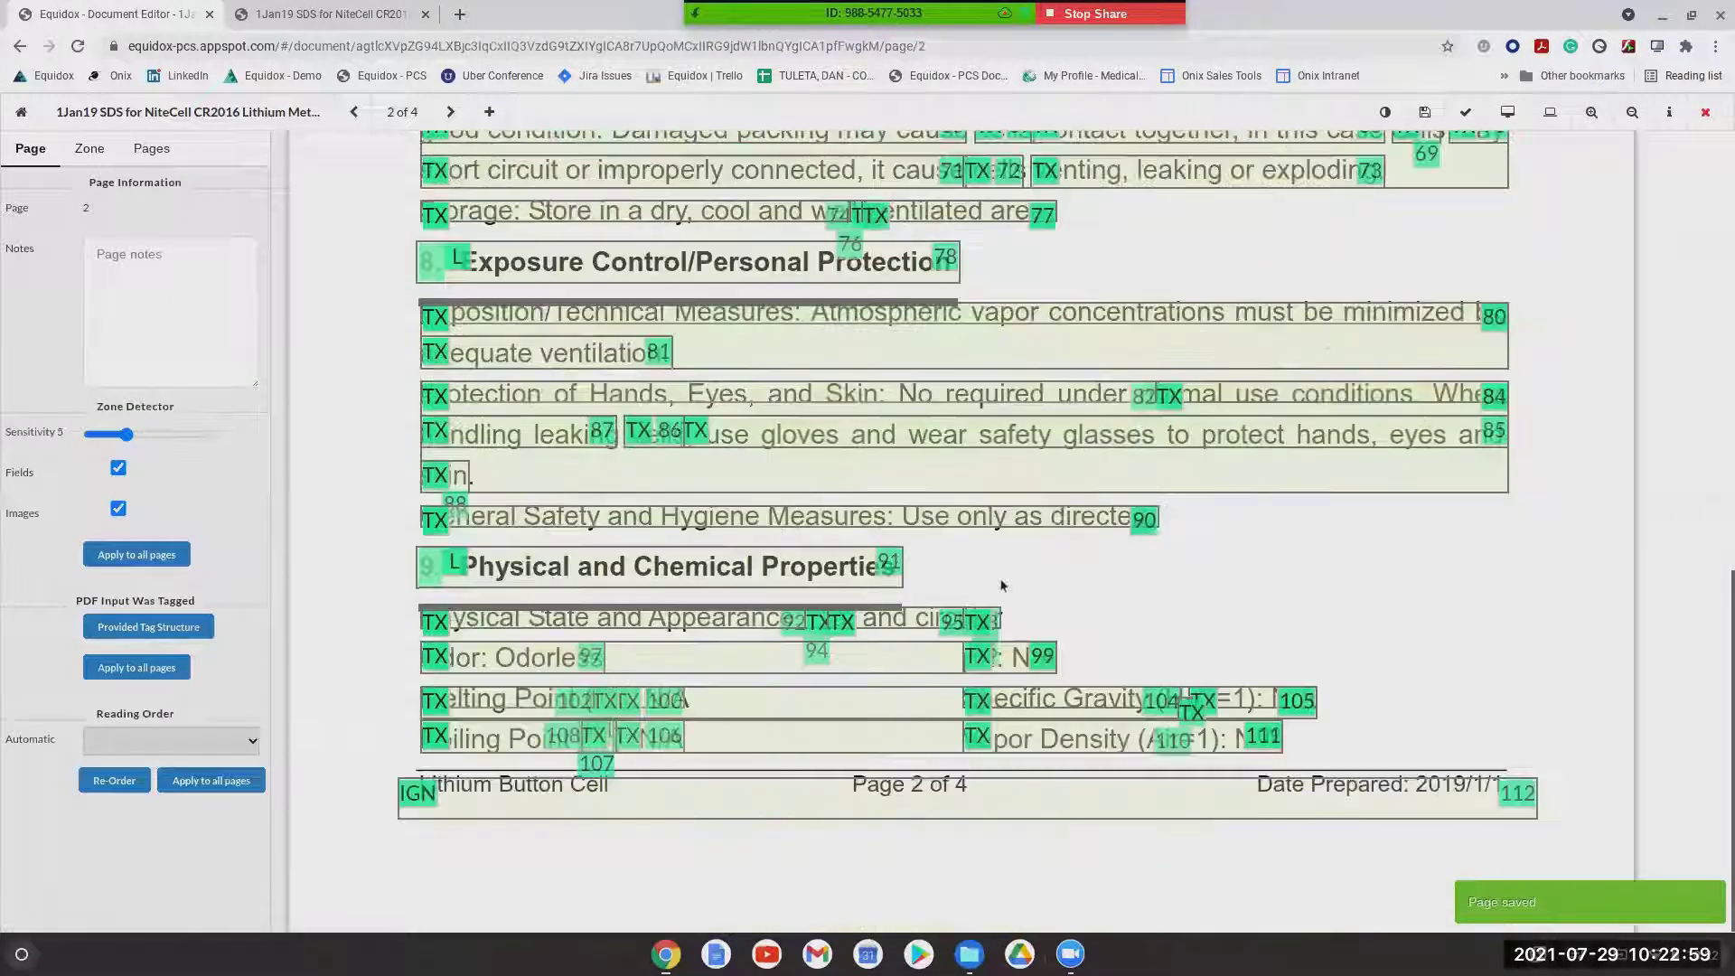
click(768, 791)
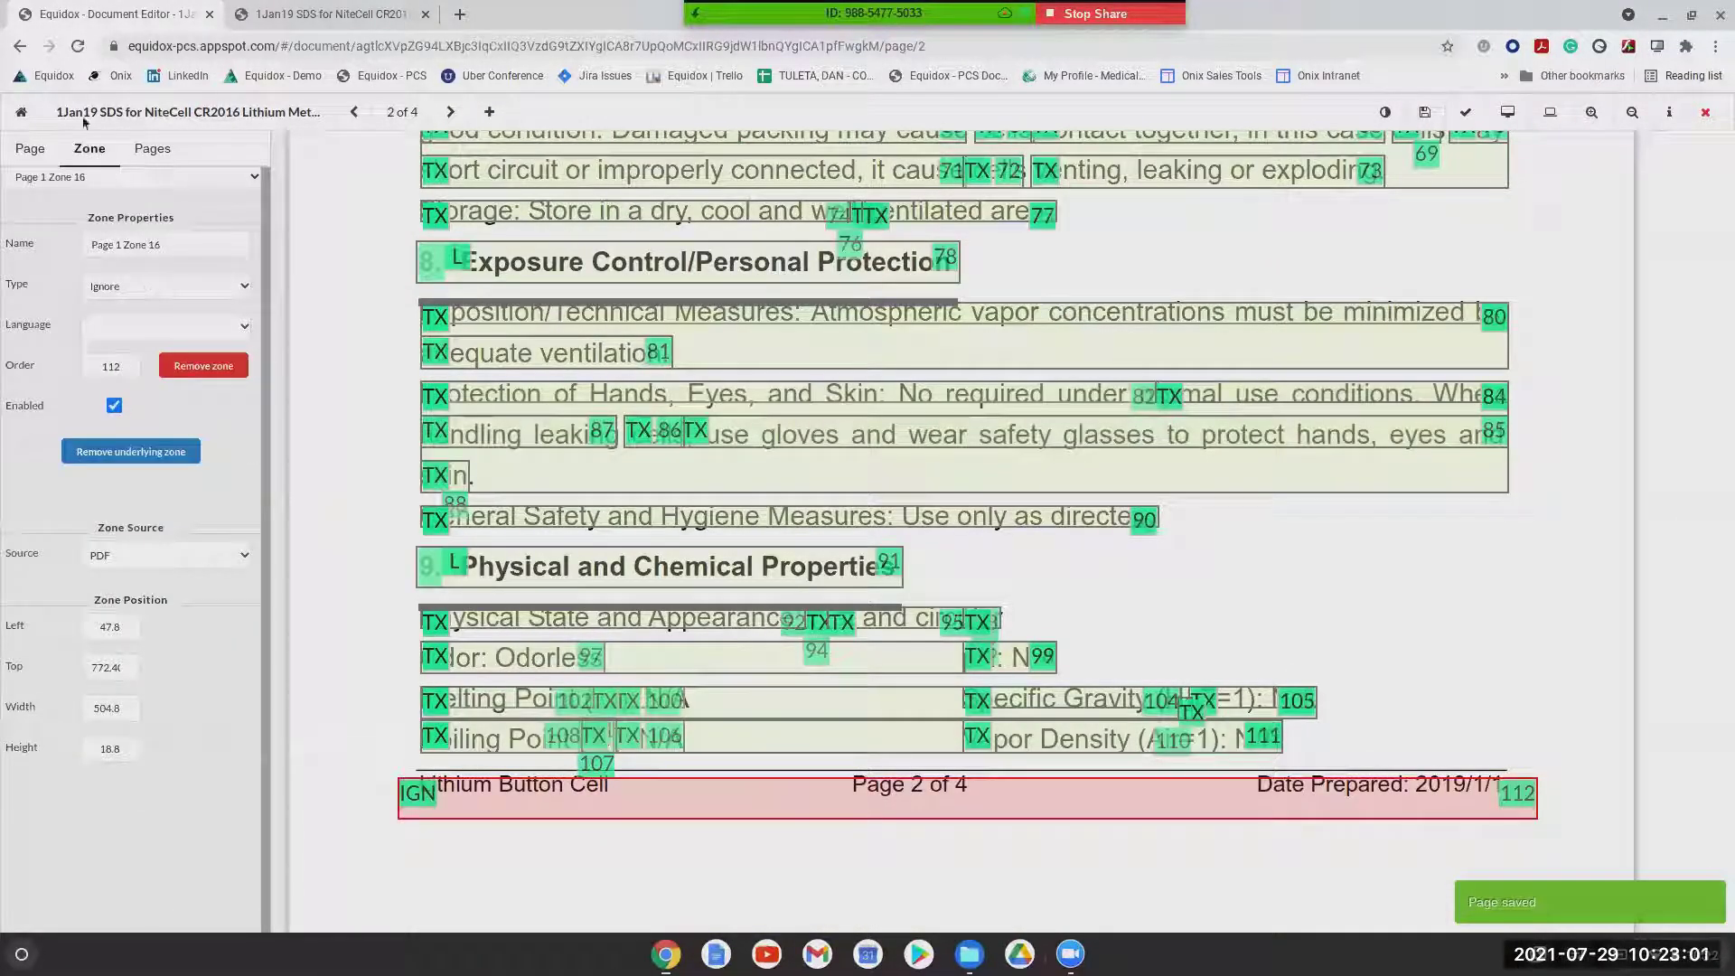
Set page 2's zone detector sensitivity to 7, then save the page layout and close the editor
click(29, 149)
click(142, 446)
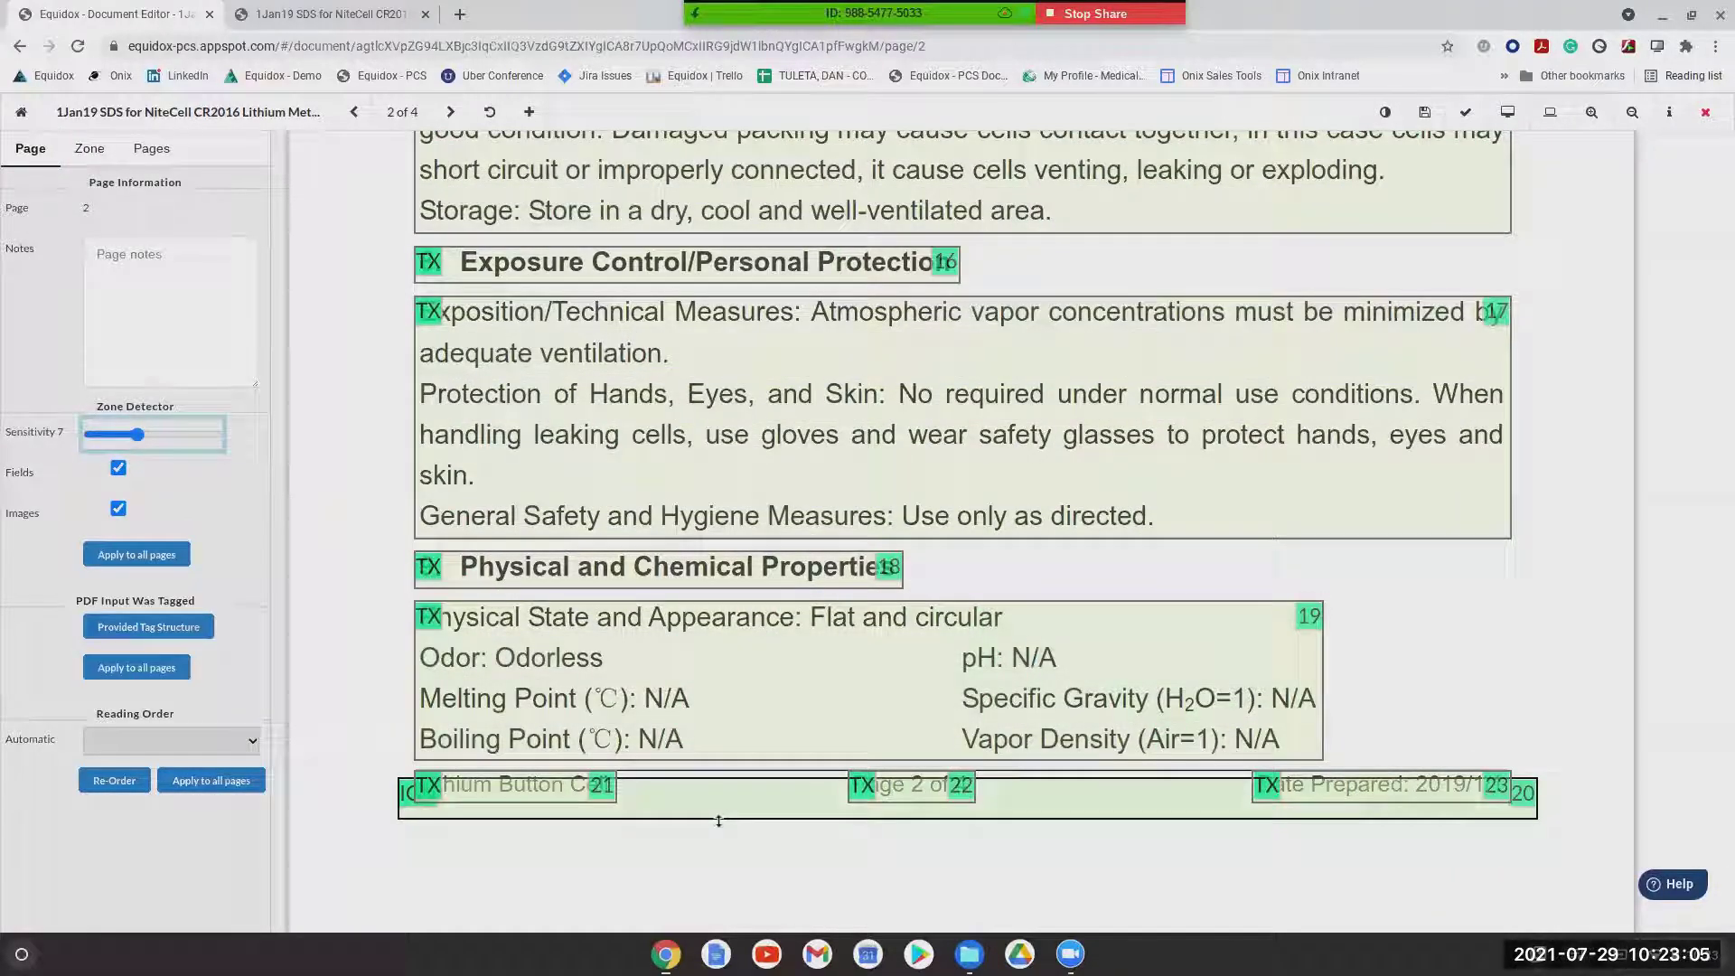
click(652, 809)
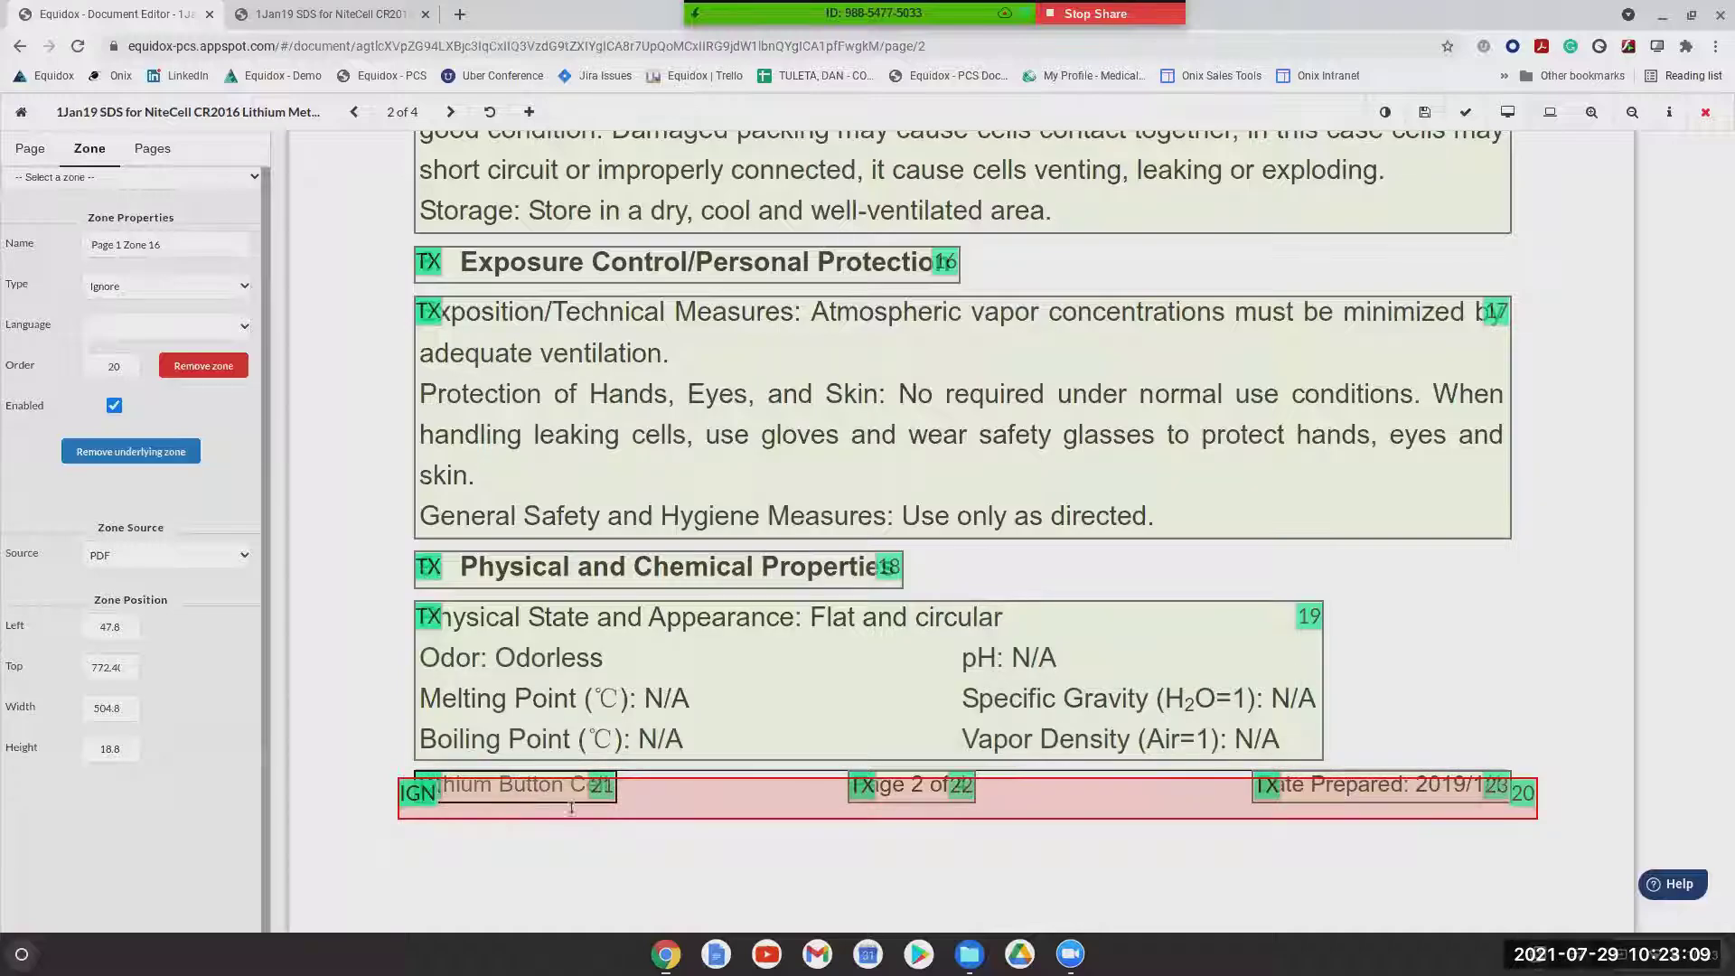
scroll(443, 836, up, 4)
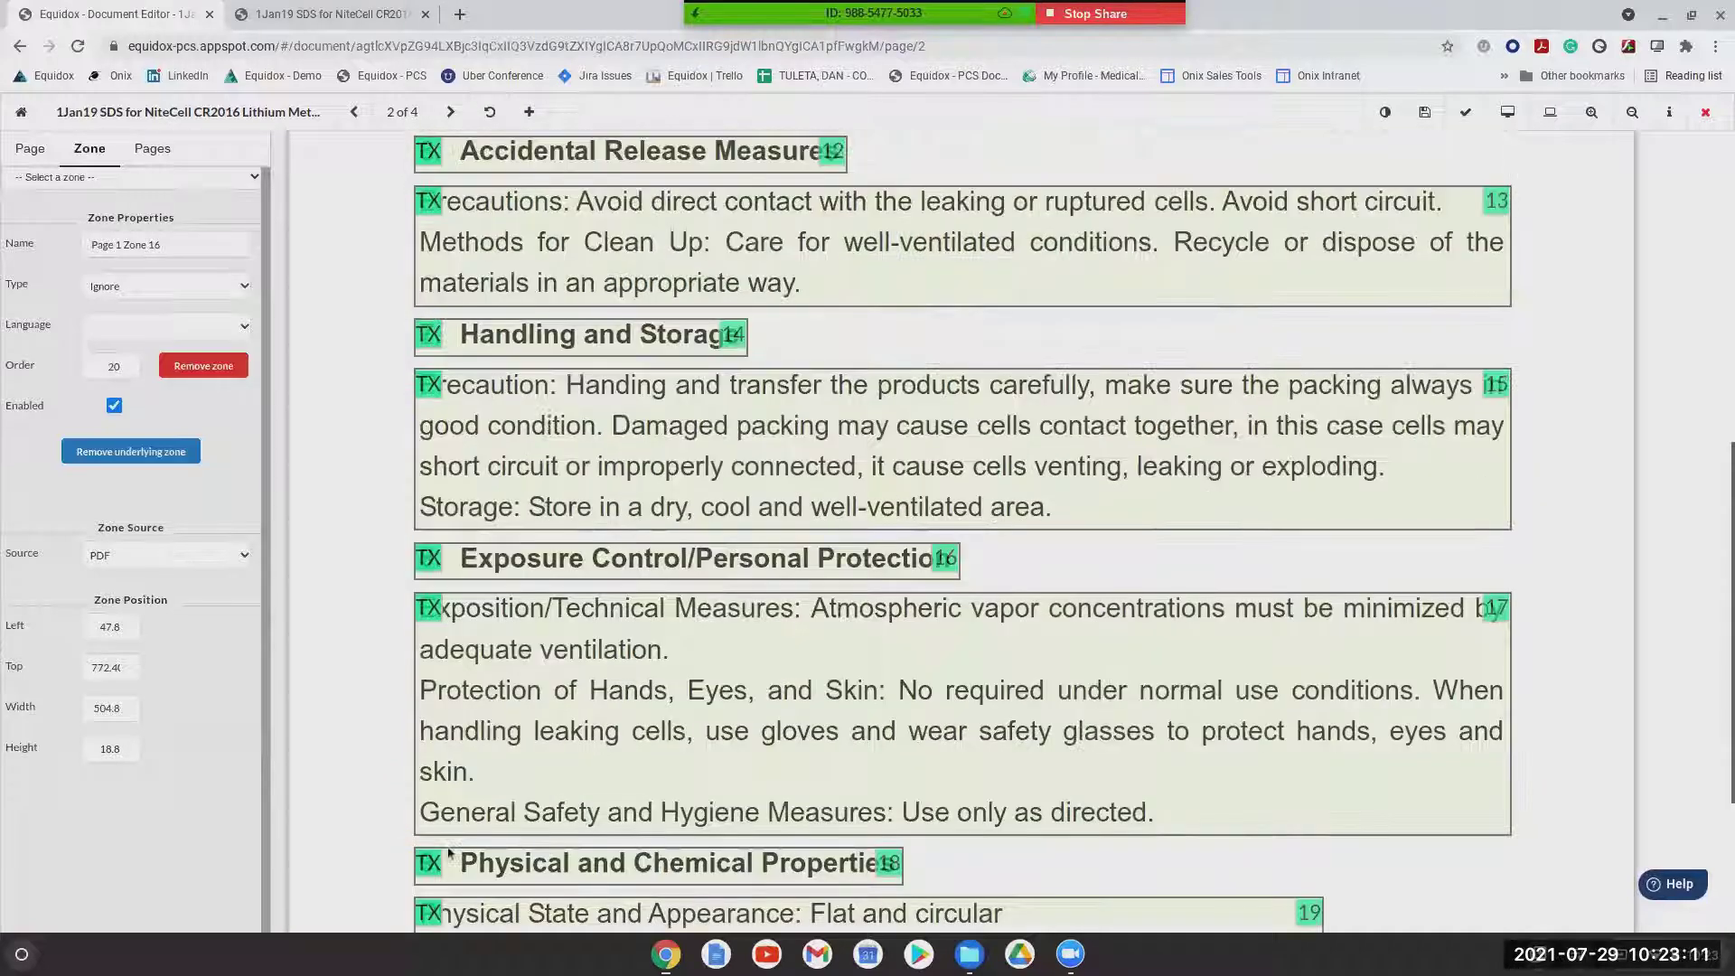
scroll(460, 847, up, 9)
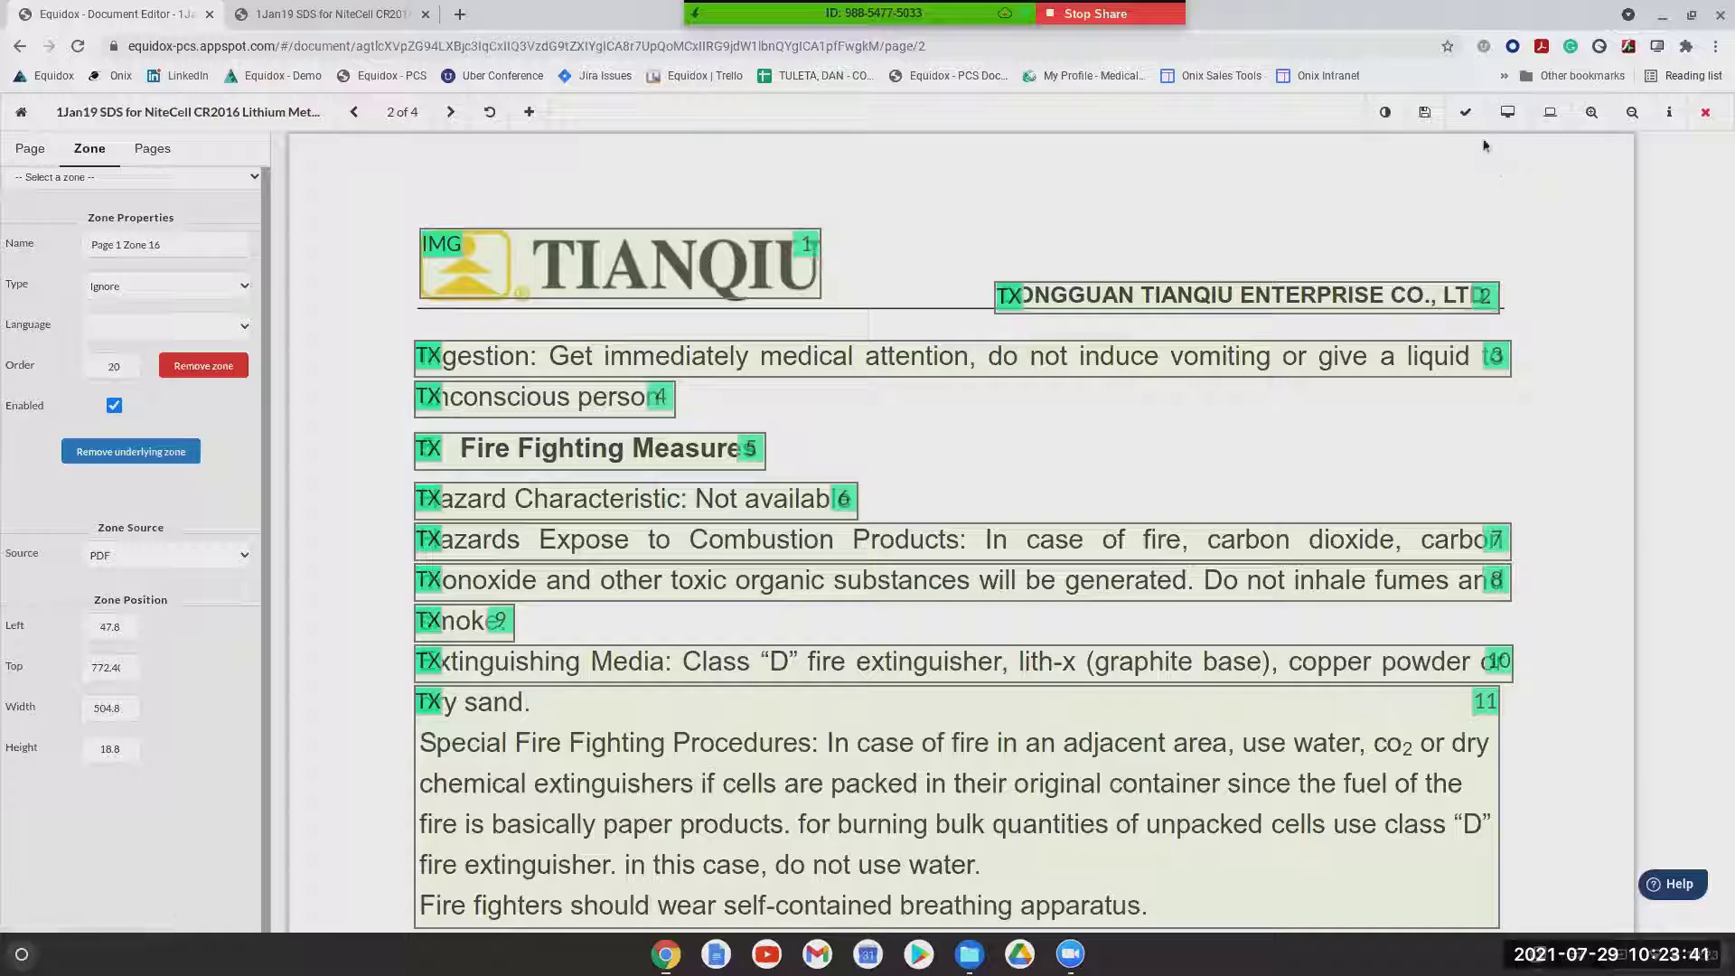
click(1425, 112)
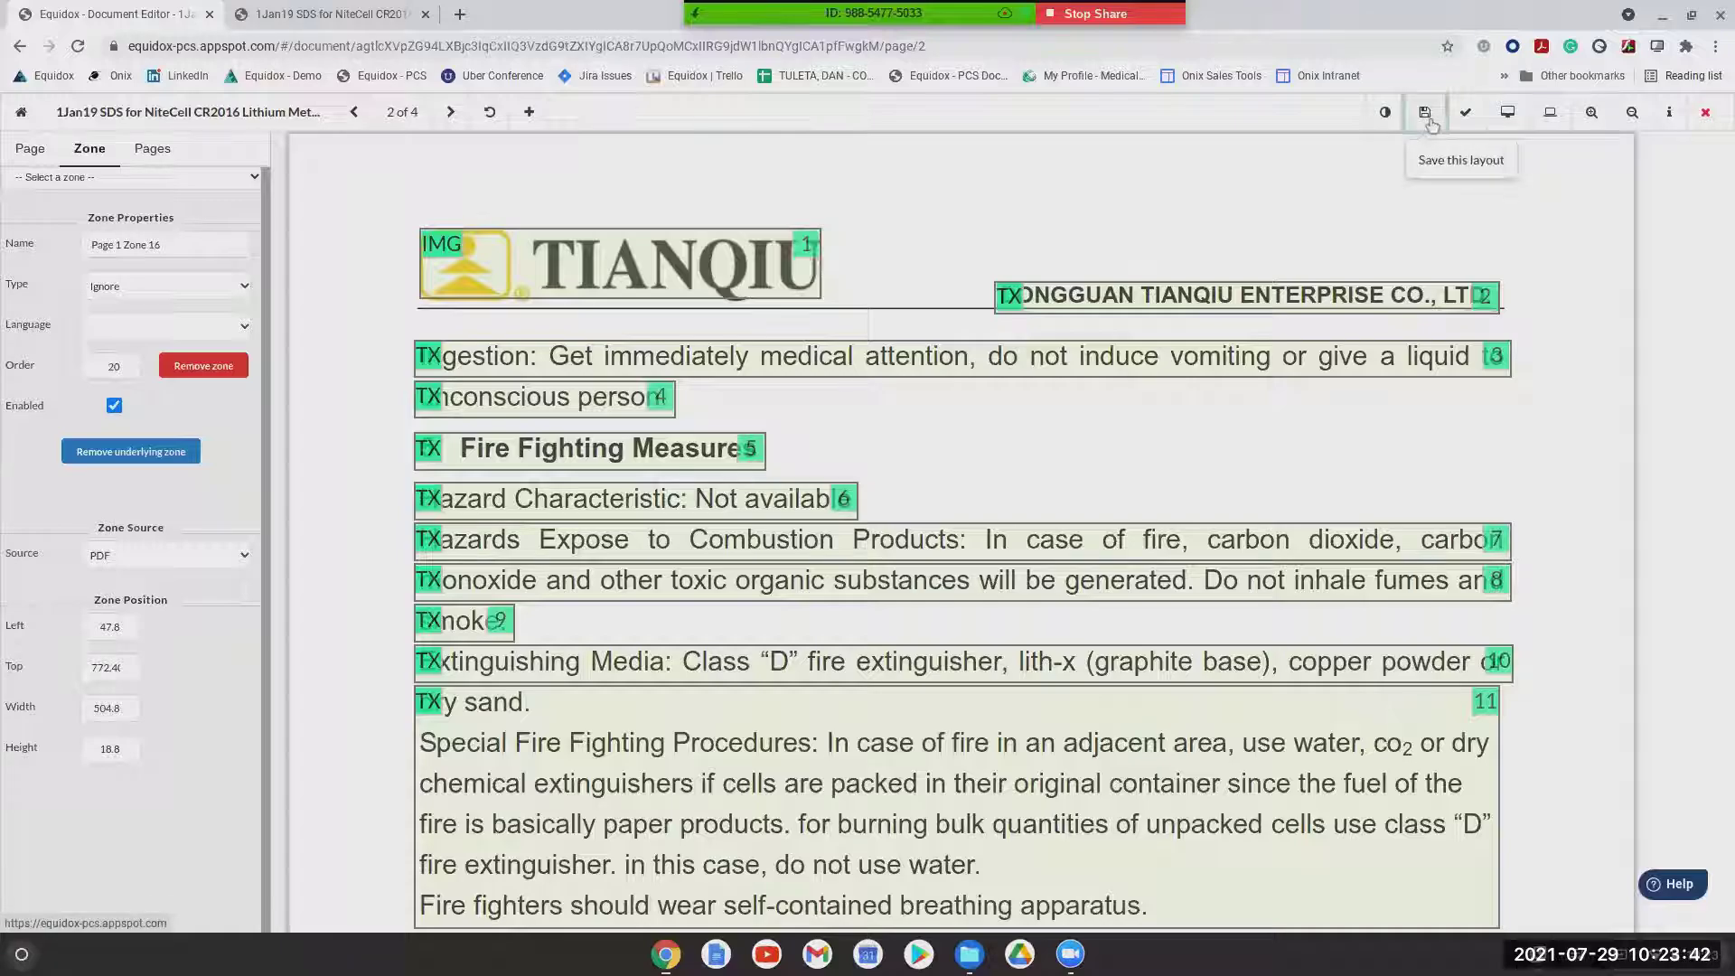
click(1705, 113)
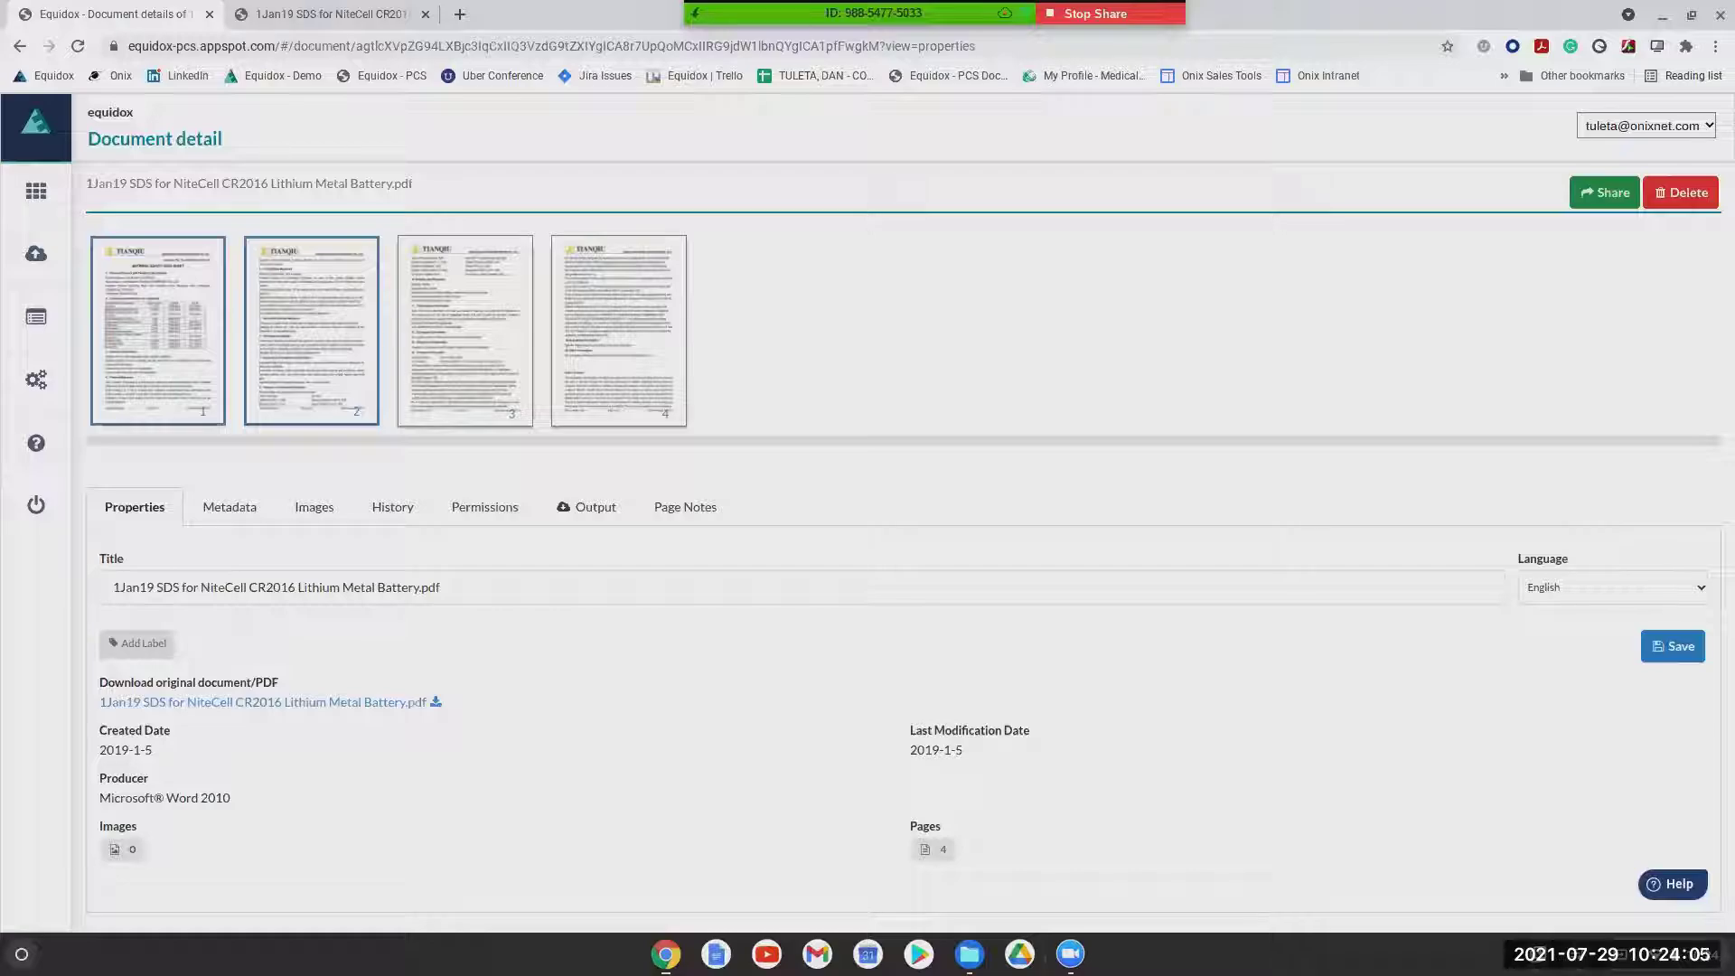
Find Yellow Flyer.pdf in the documents list and open its page 1 in the editor
click(50, 193)
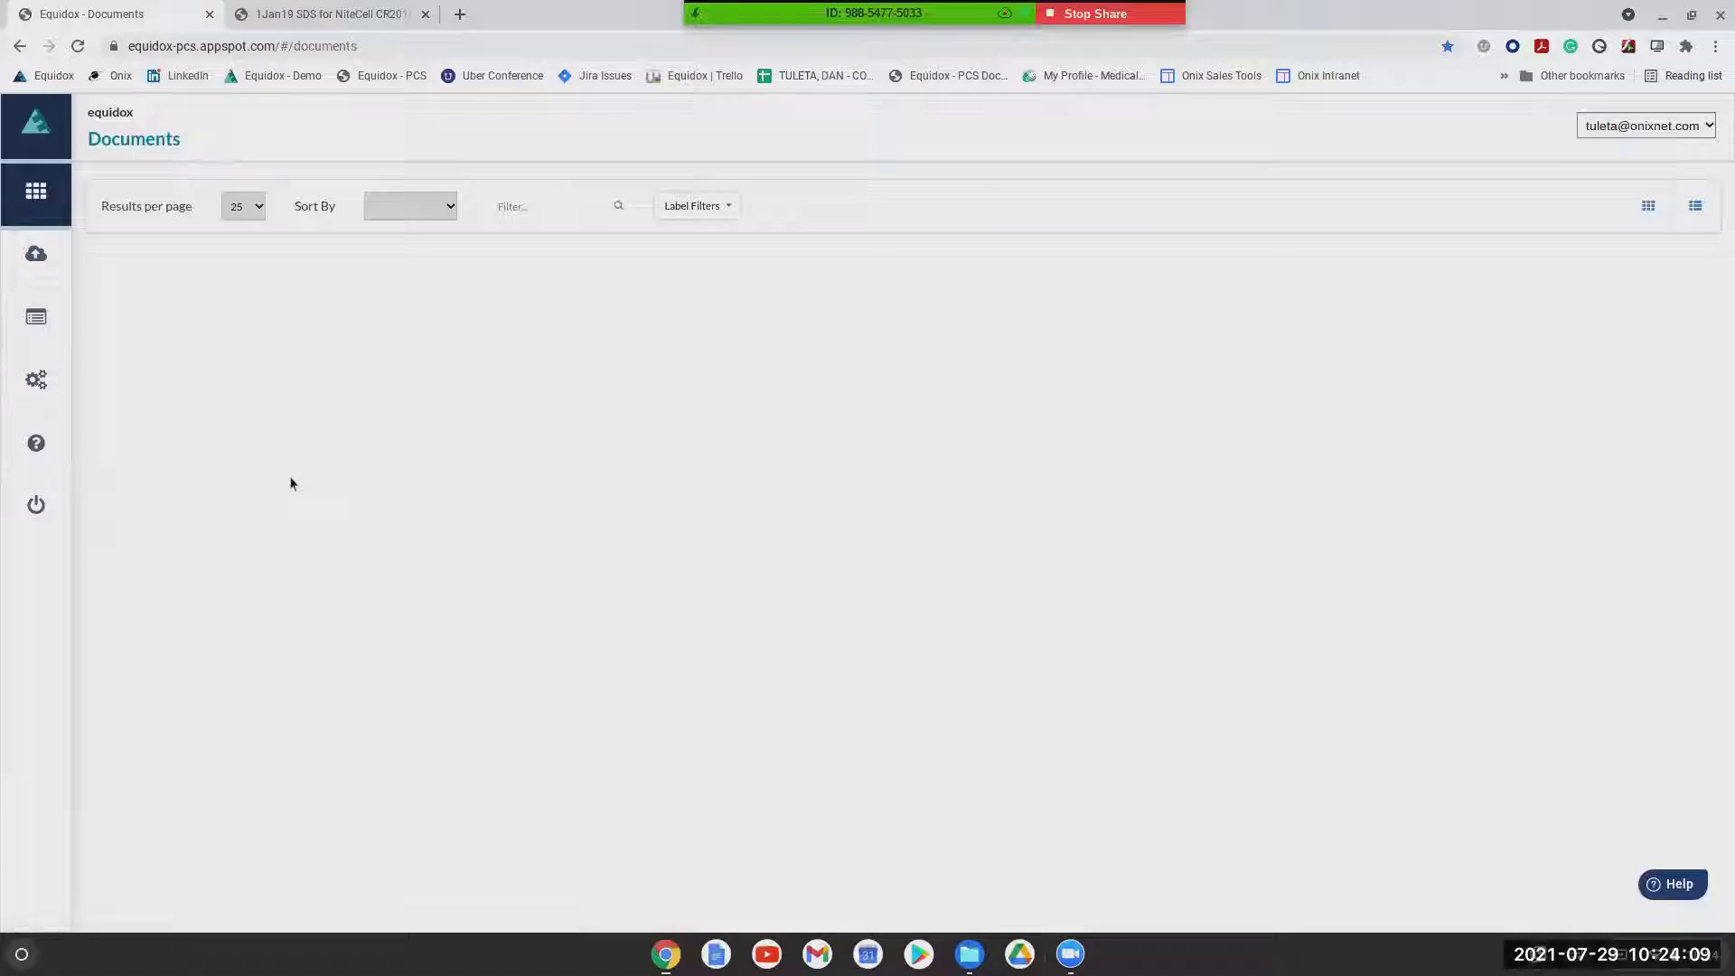
scroll(517, 567, down, 2)
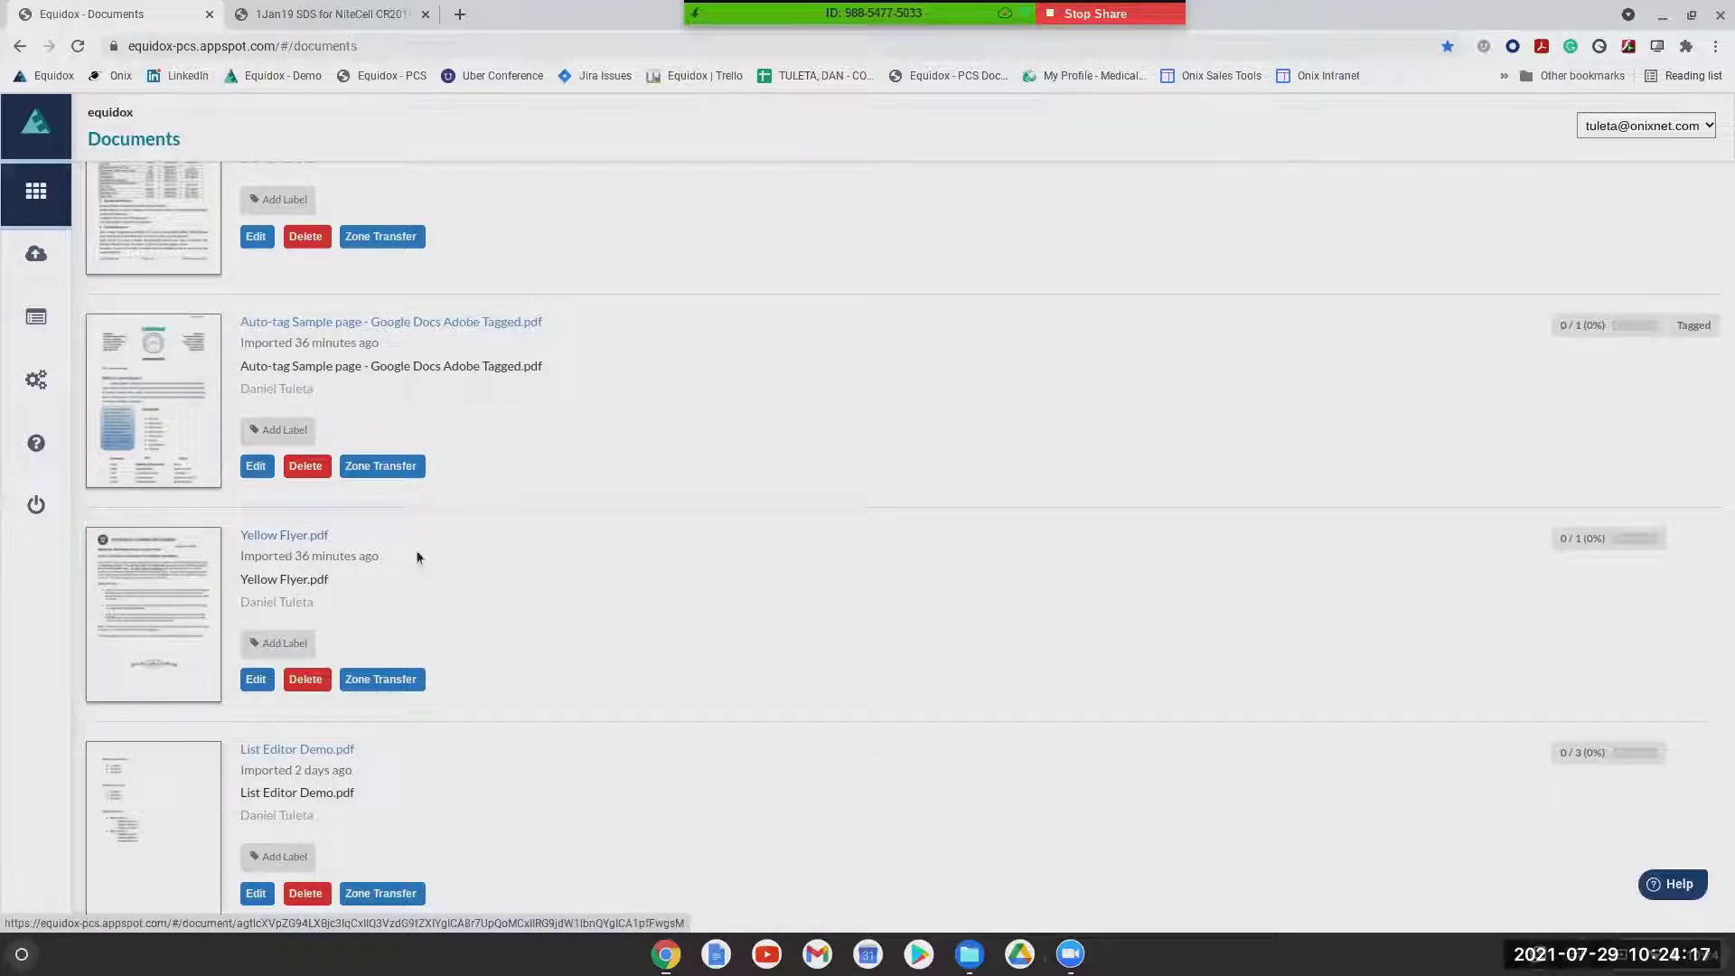
click(181, 612)
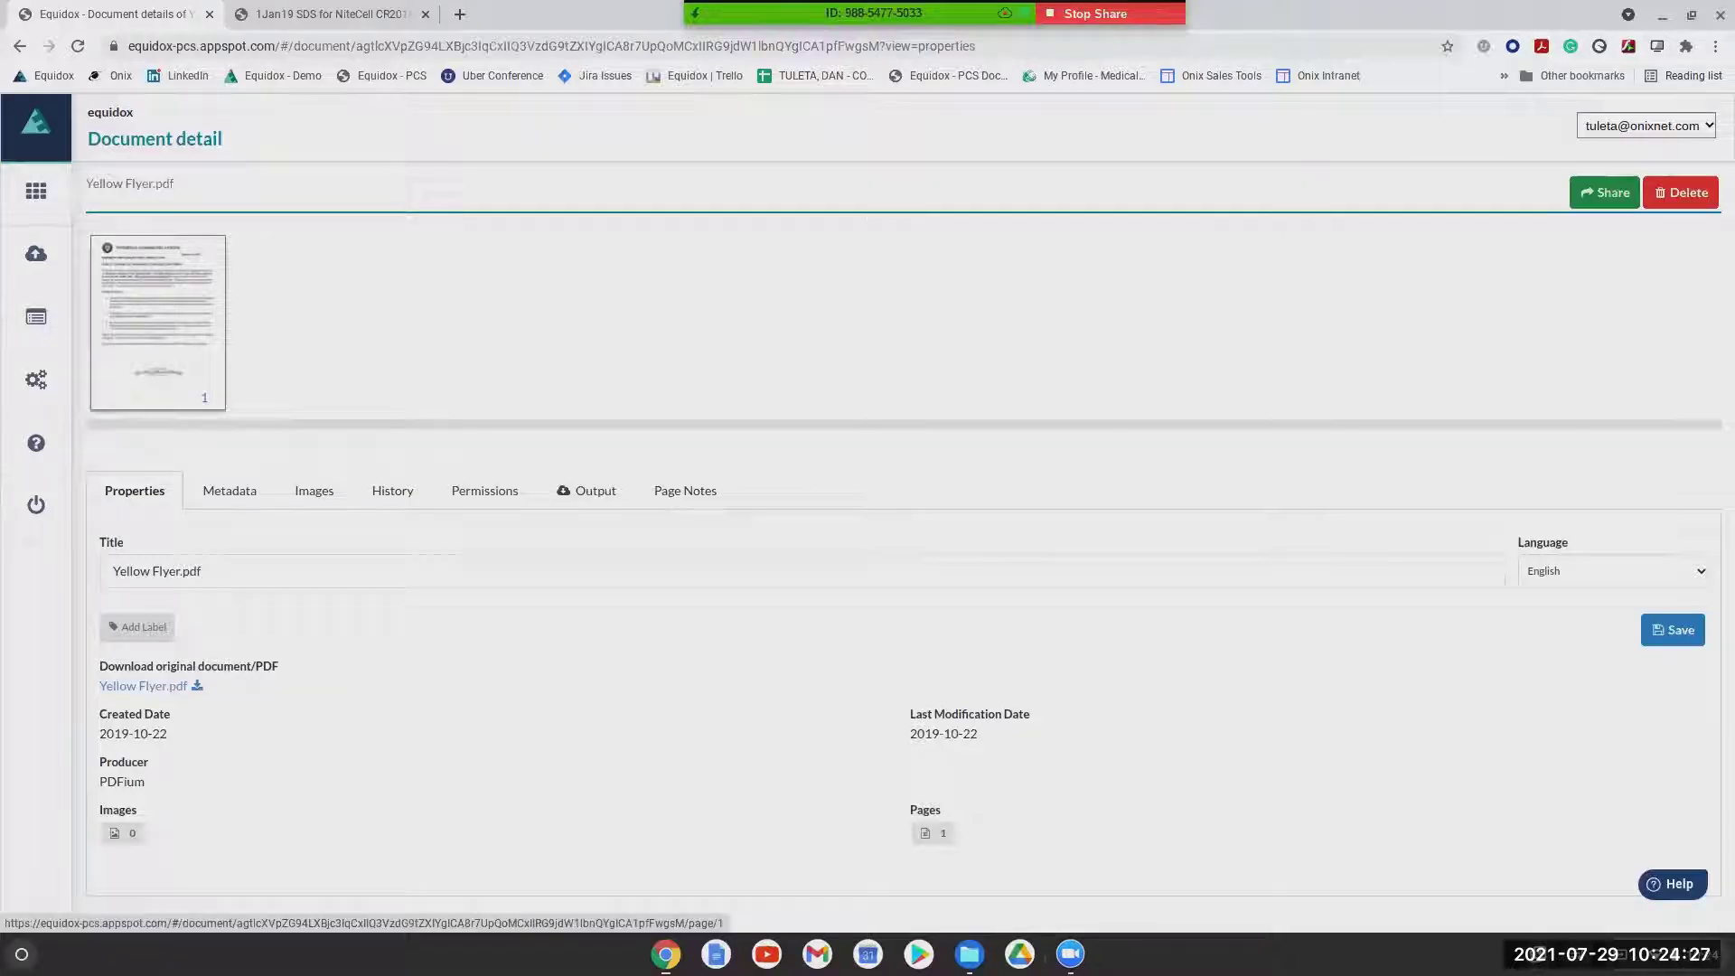
click(152, 273)
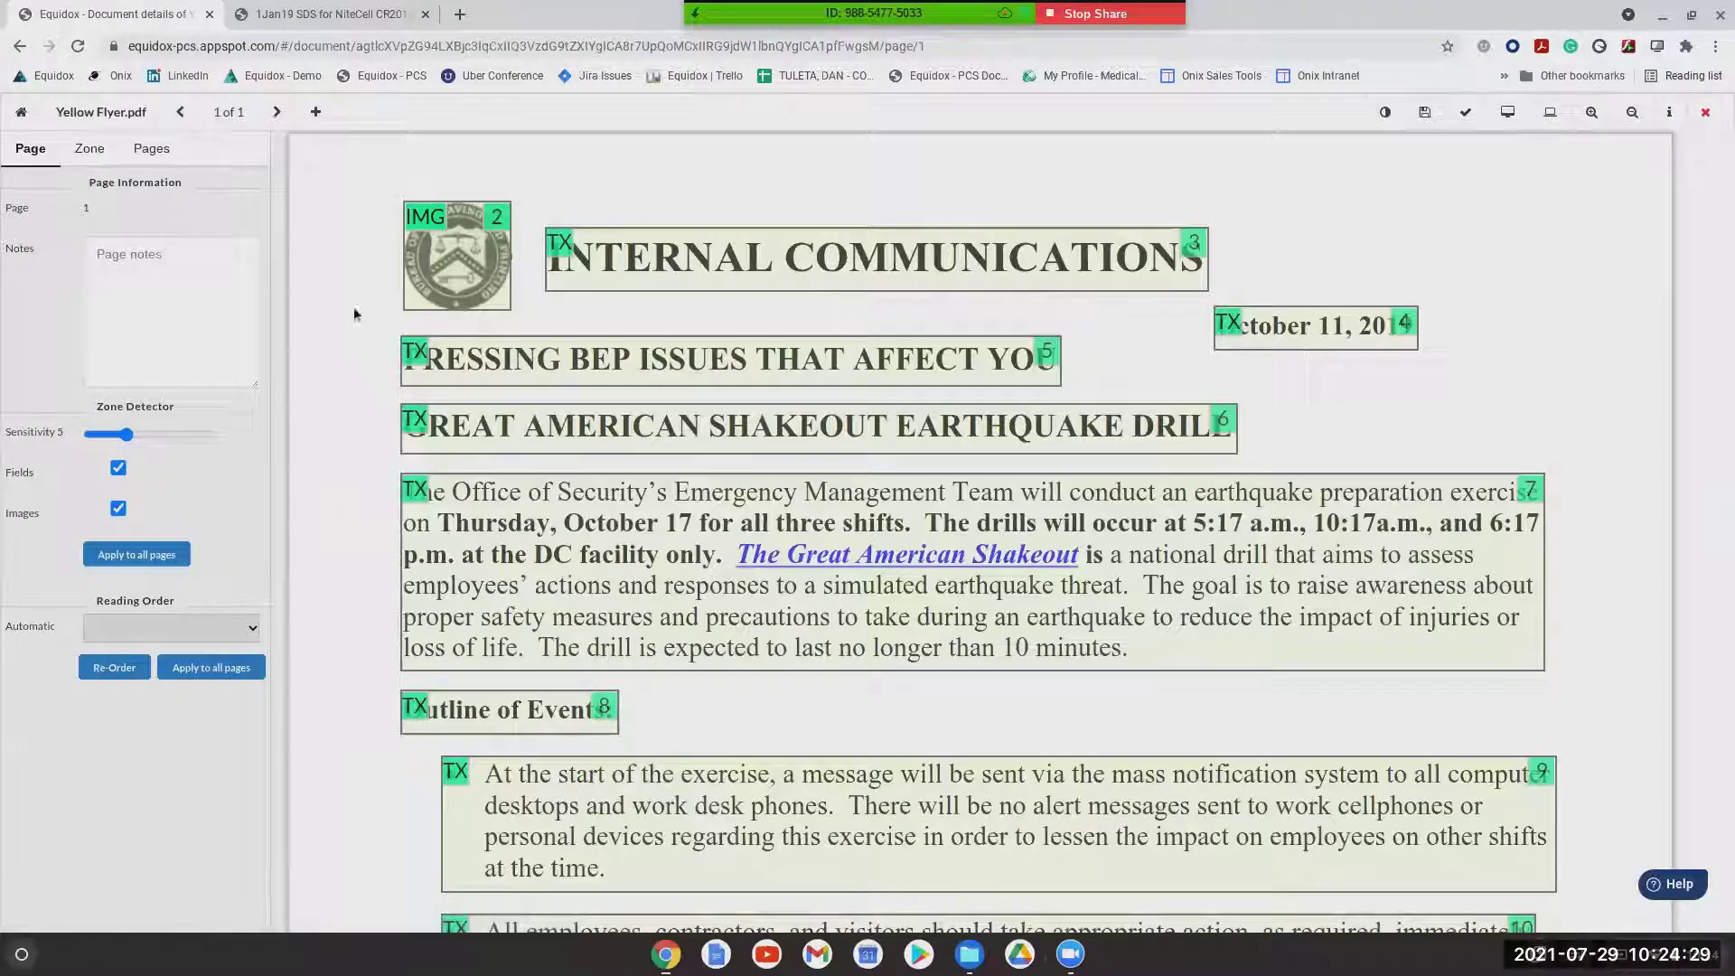
Examine the flyer's text zones: the title, both headings, the date, the main paragraph and the first item under Outline of Events
click(705, 287)
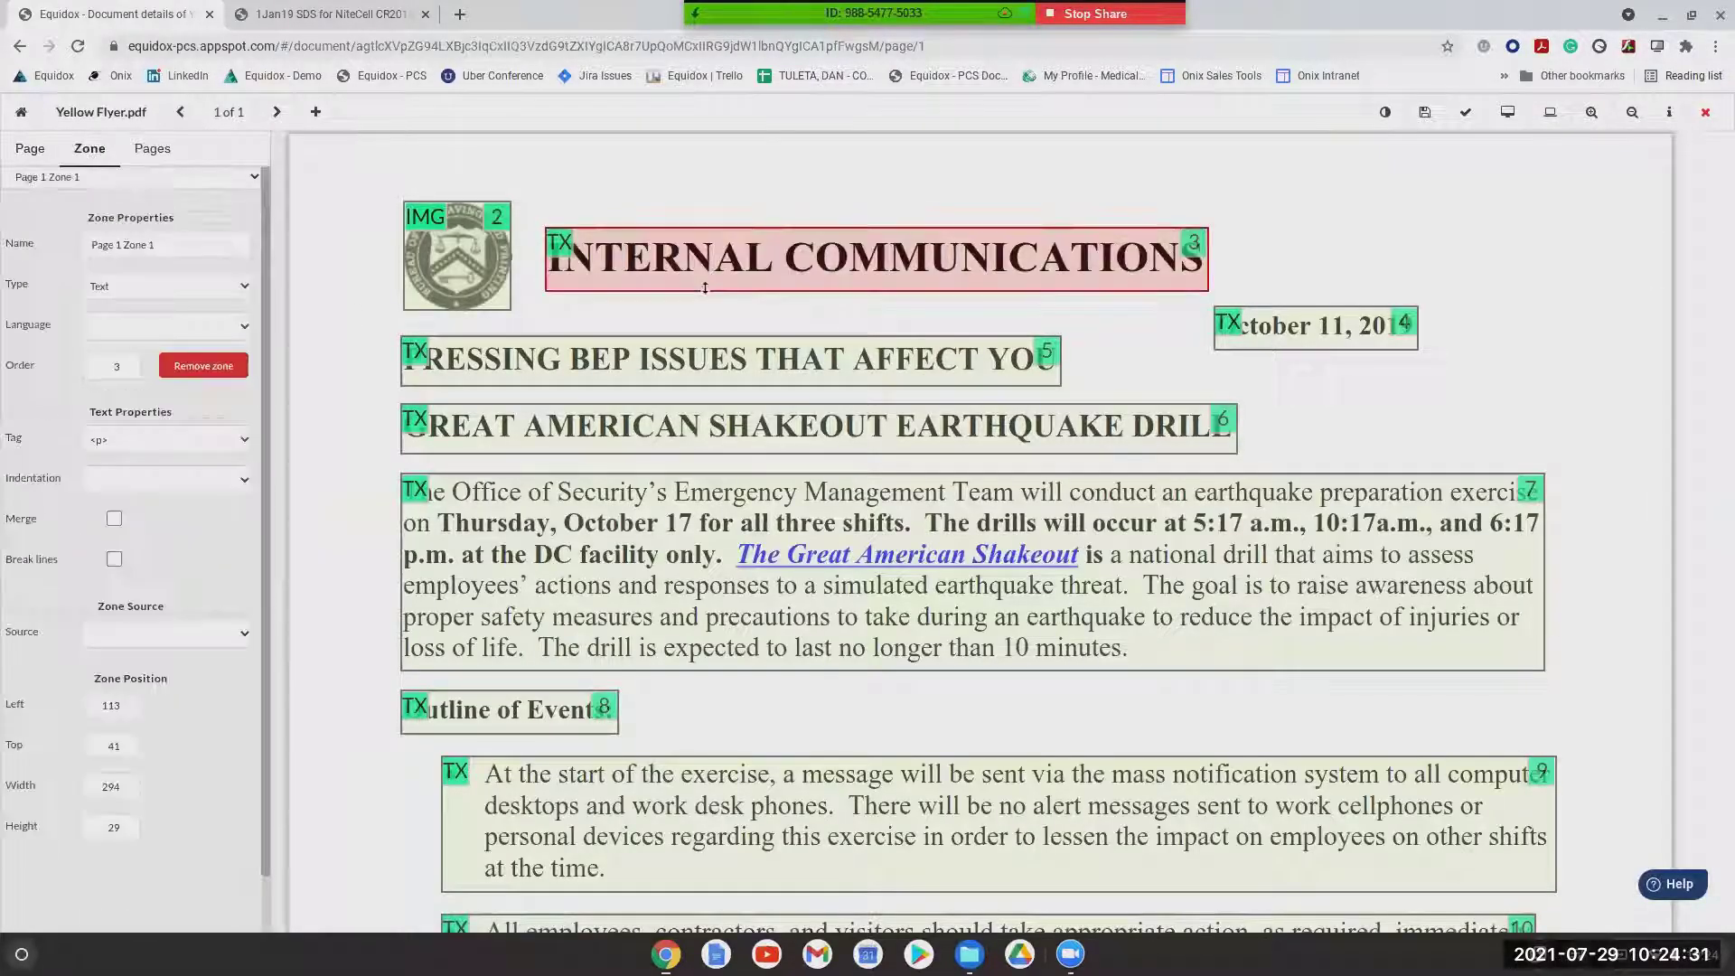
click(702, 369)
click(691, 437)
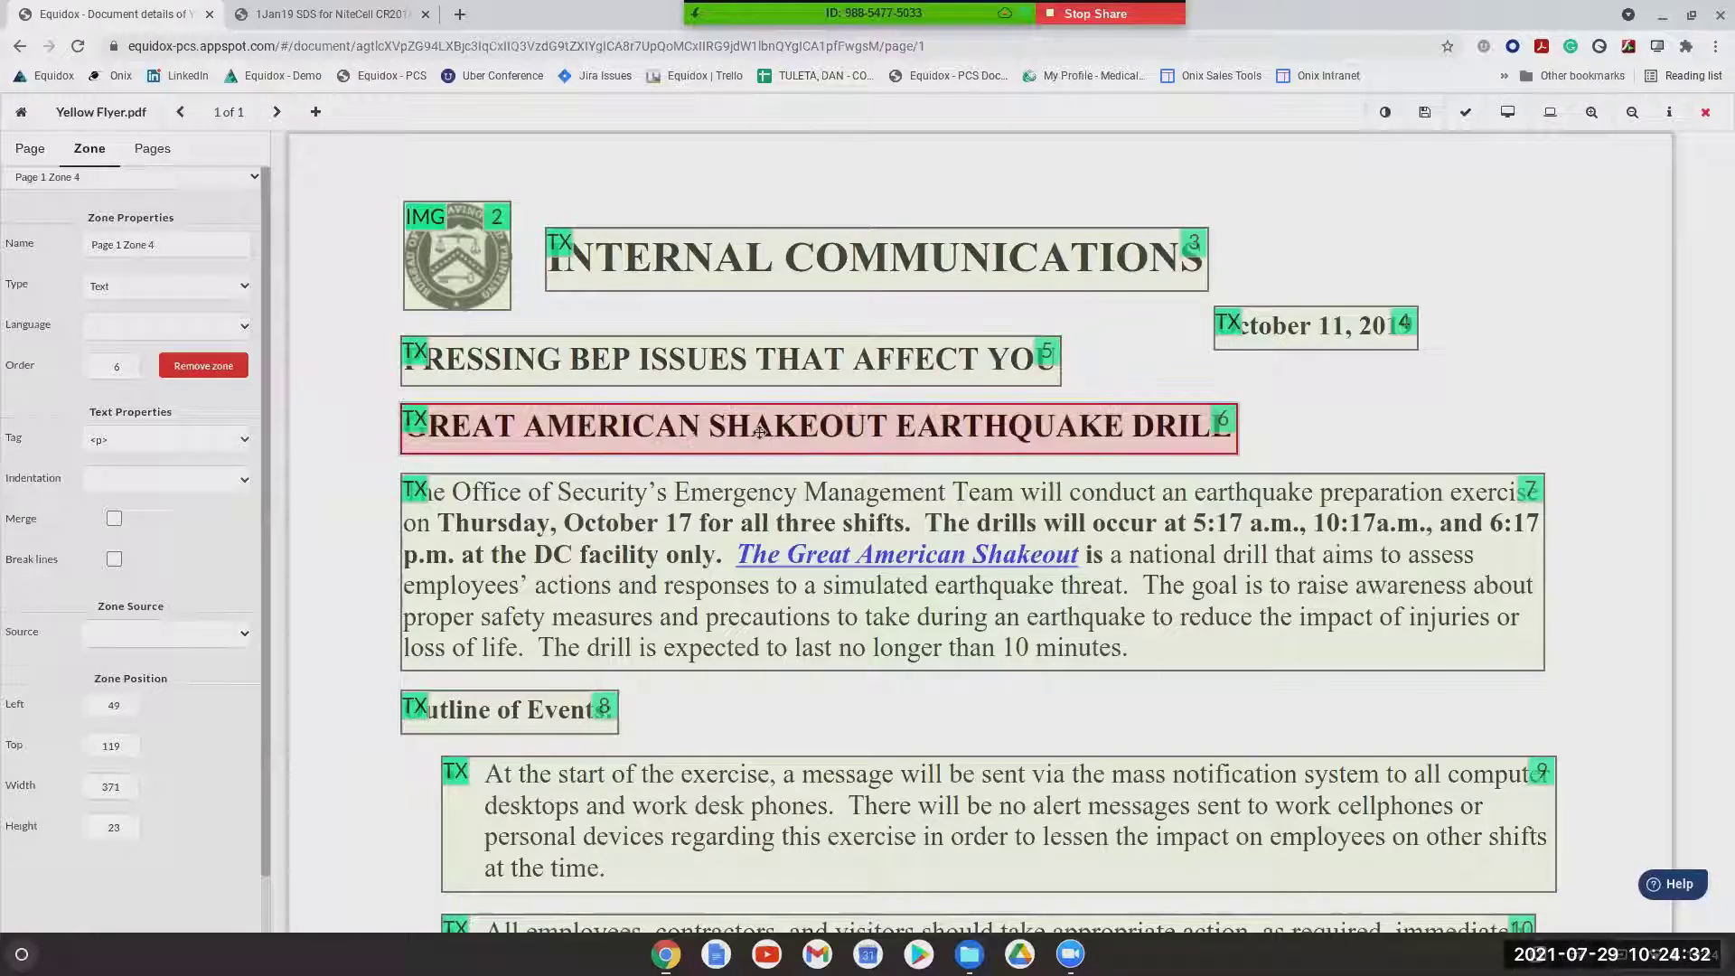
click(1372, 315)
click(1362, 584)
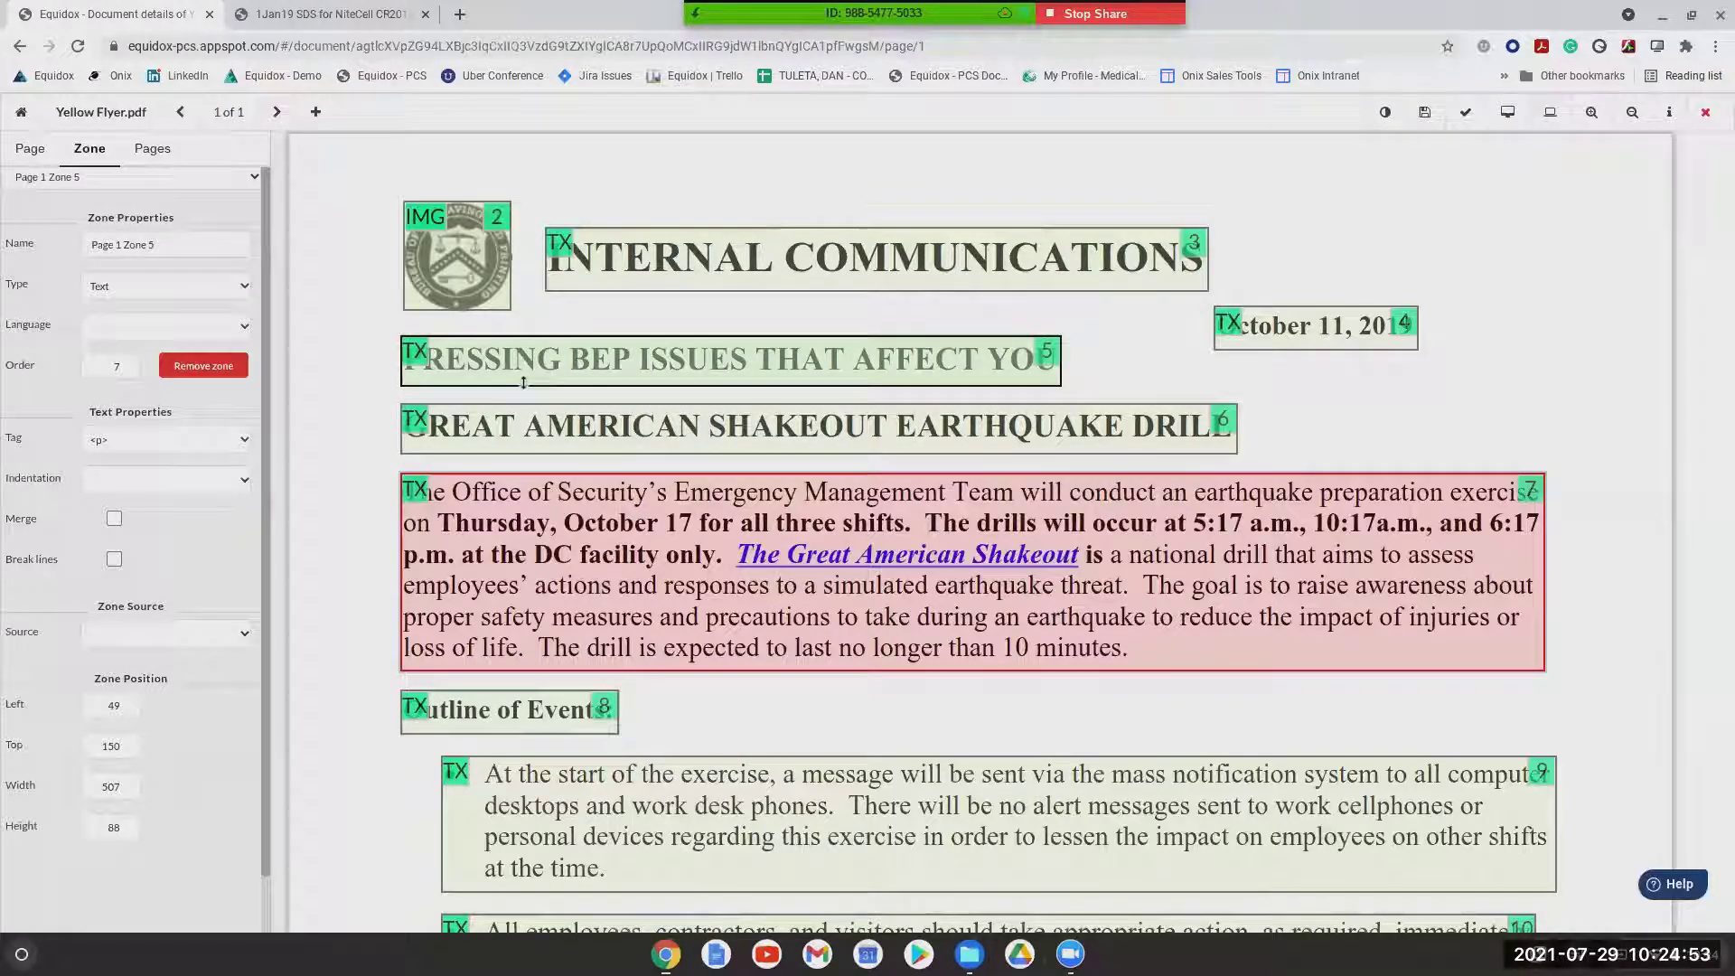
scroll(524, 382, down, 4)
click(558, 517)
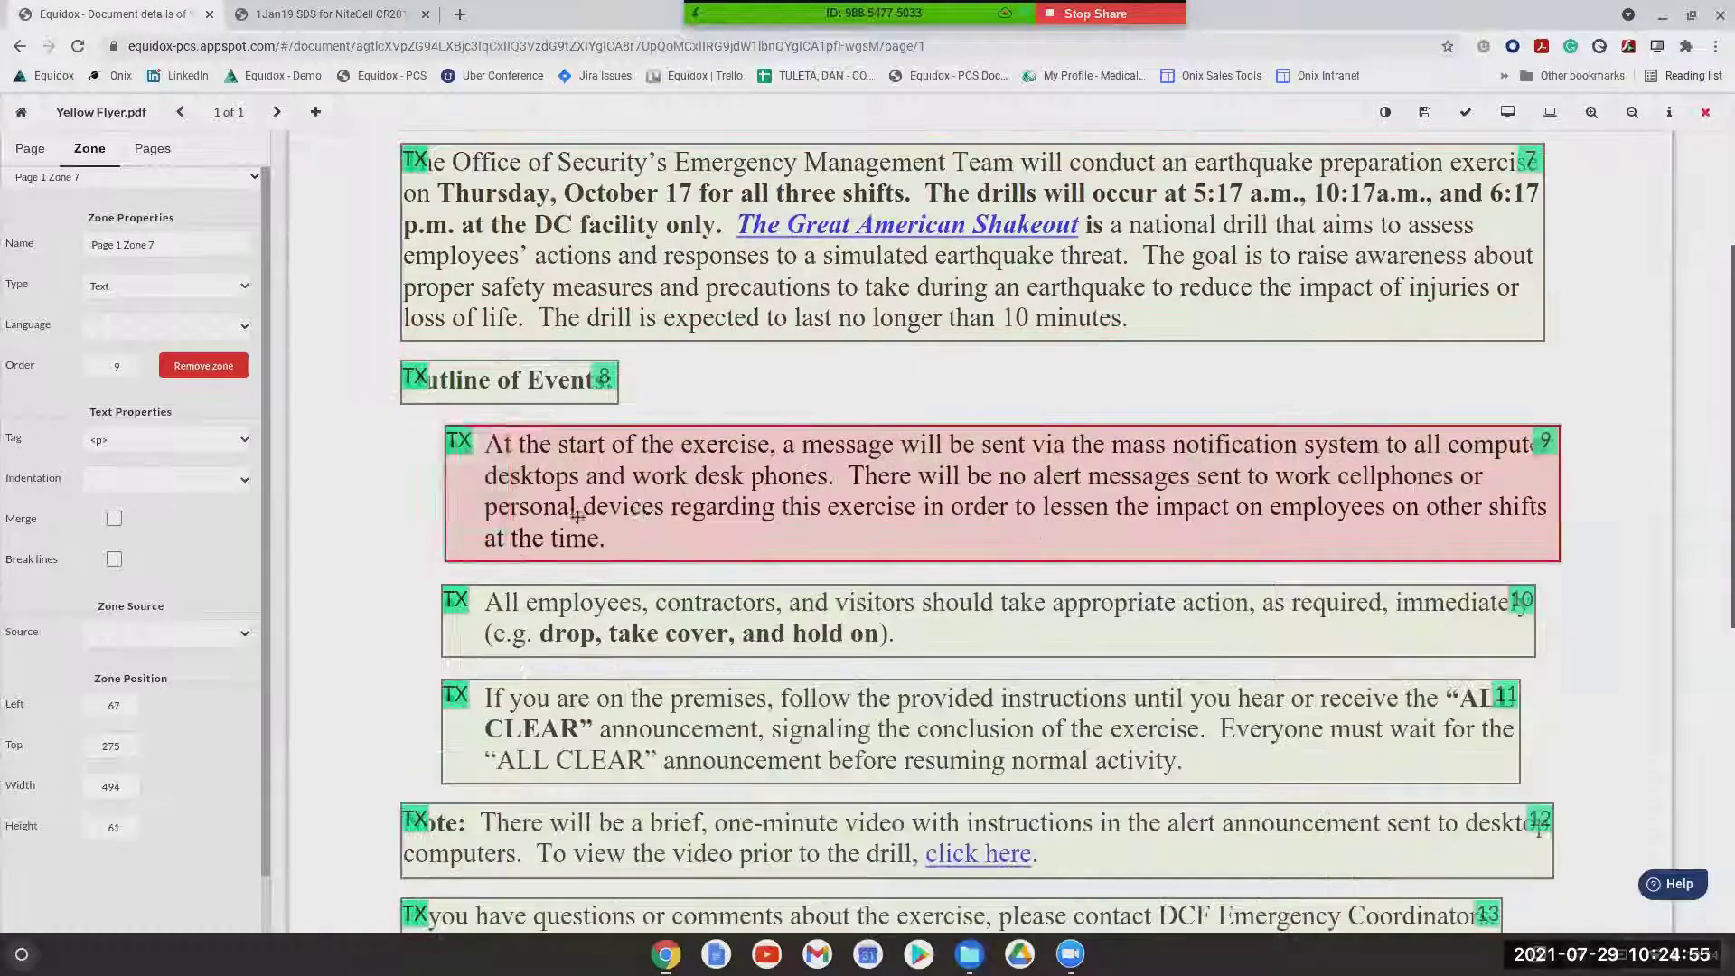
mouse_move(558, 516)
mouse_down()
mouse_move(631, 516)
mouse_move(555, 519)
mouse_up()
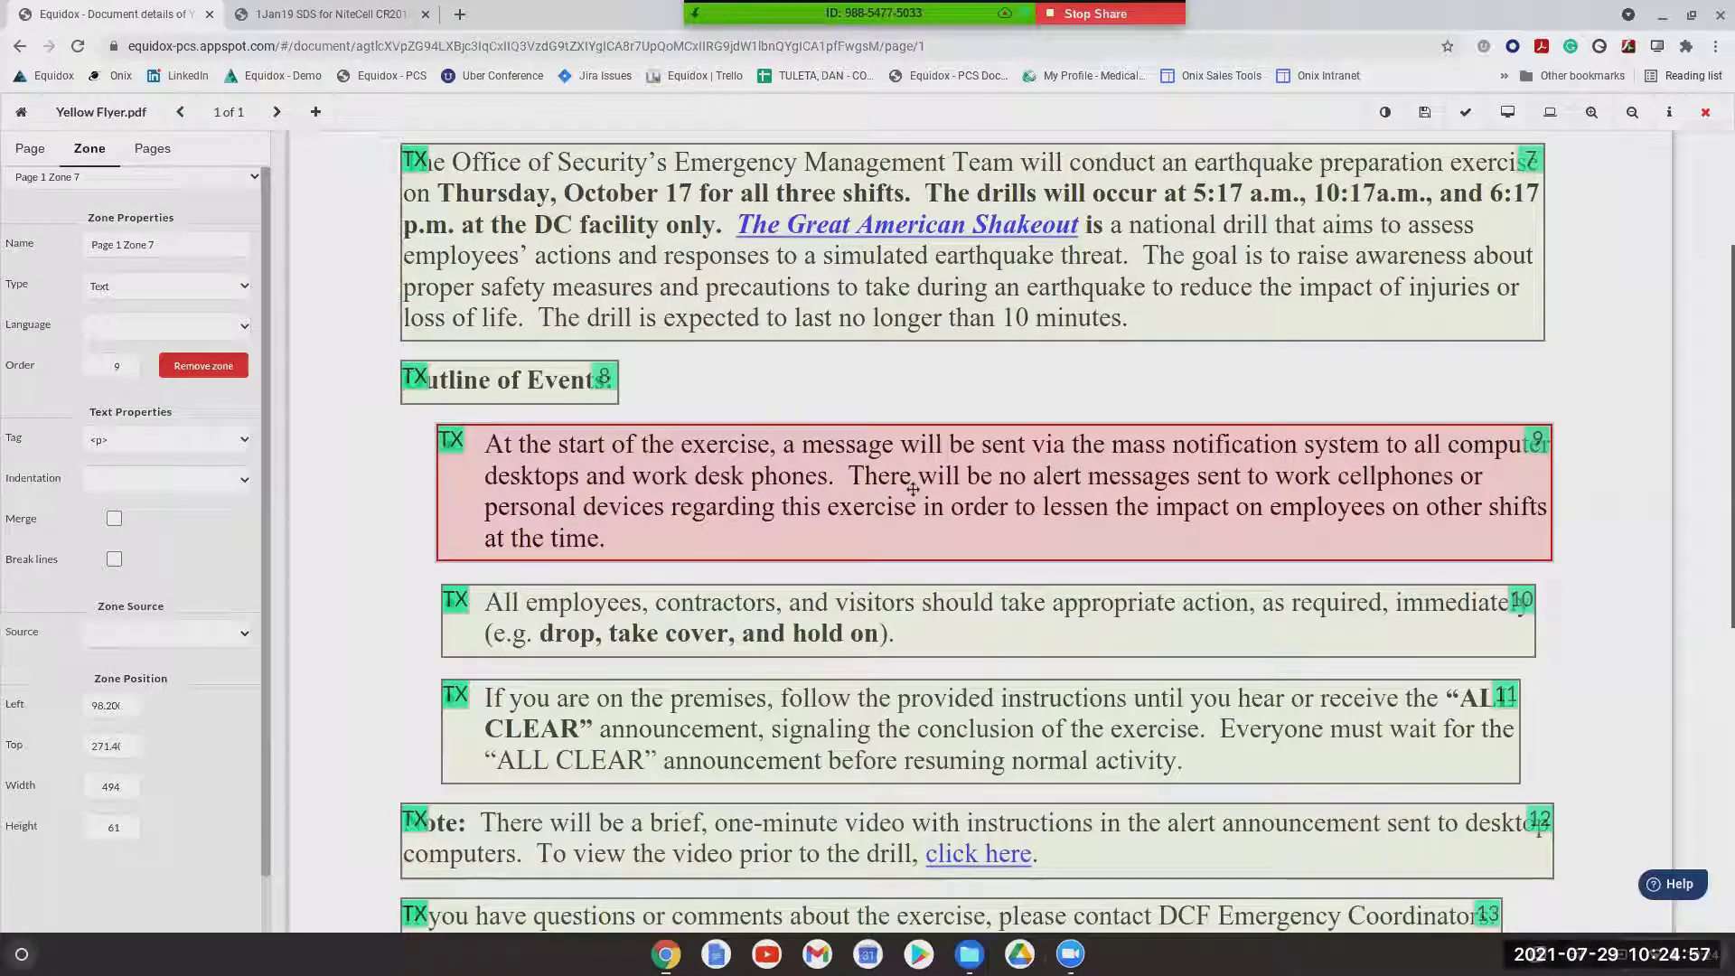
drag(913, 488, 919, 489)
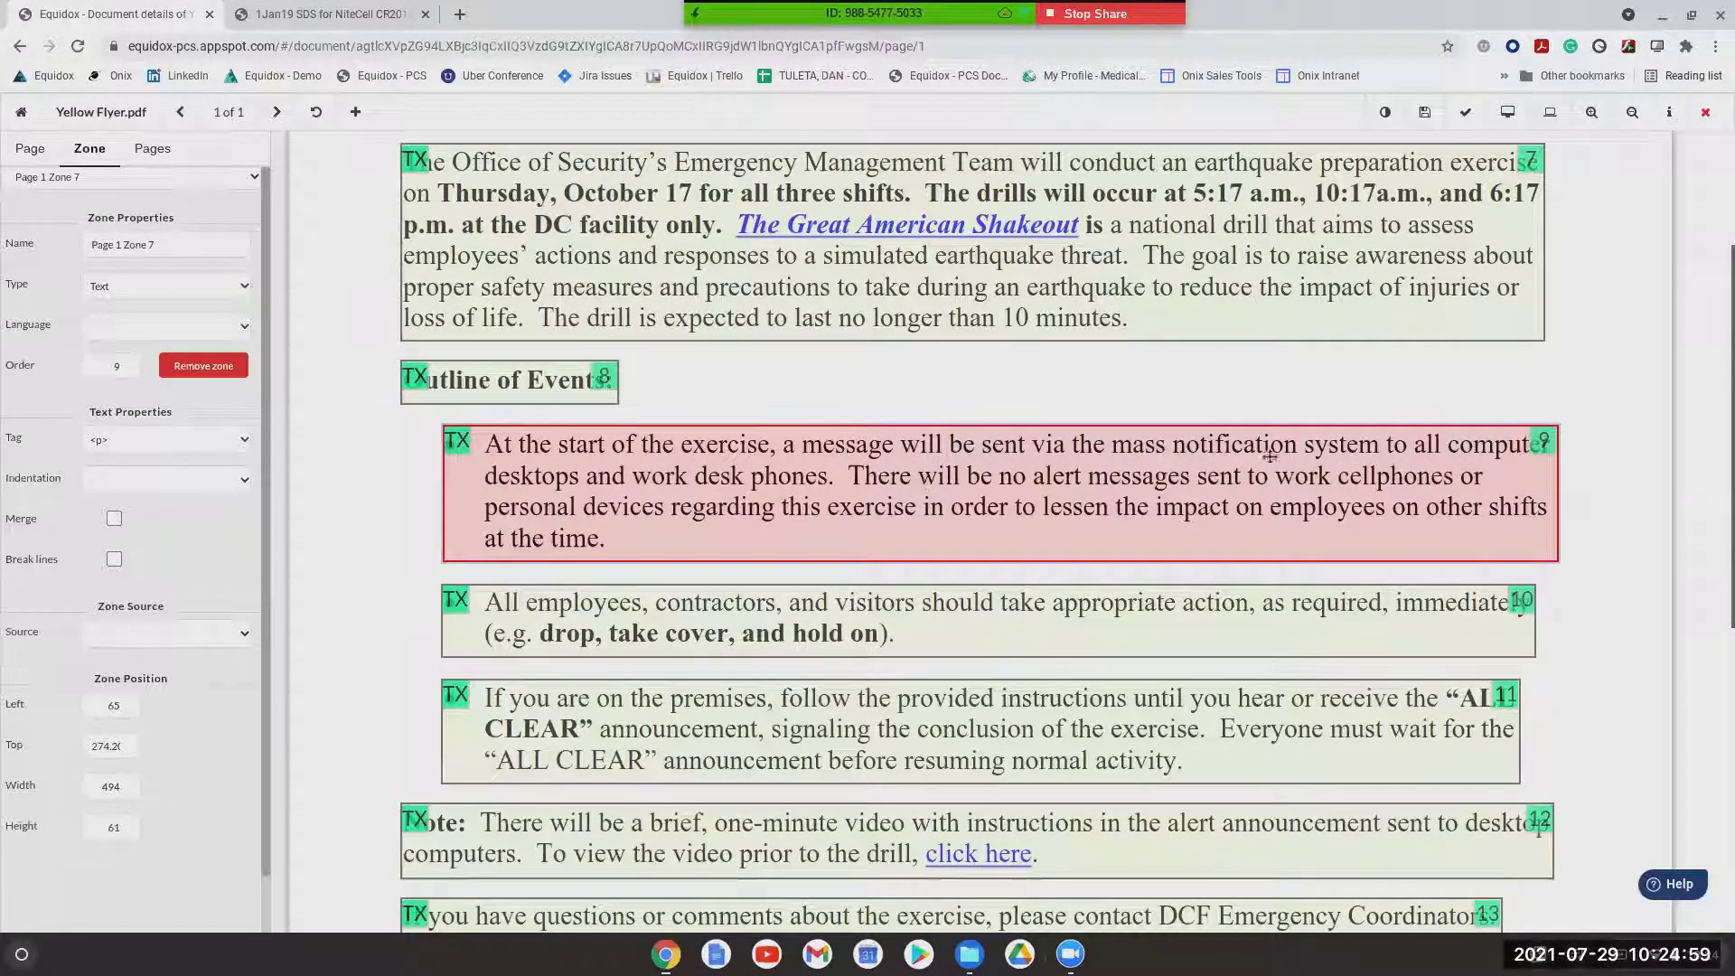
scroll(761, 424, up, 1)
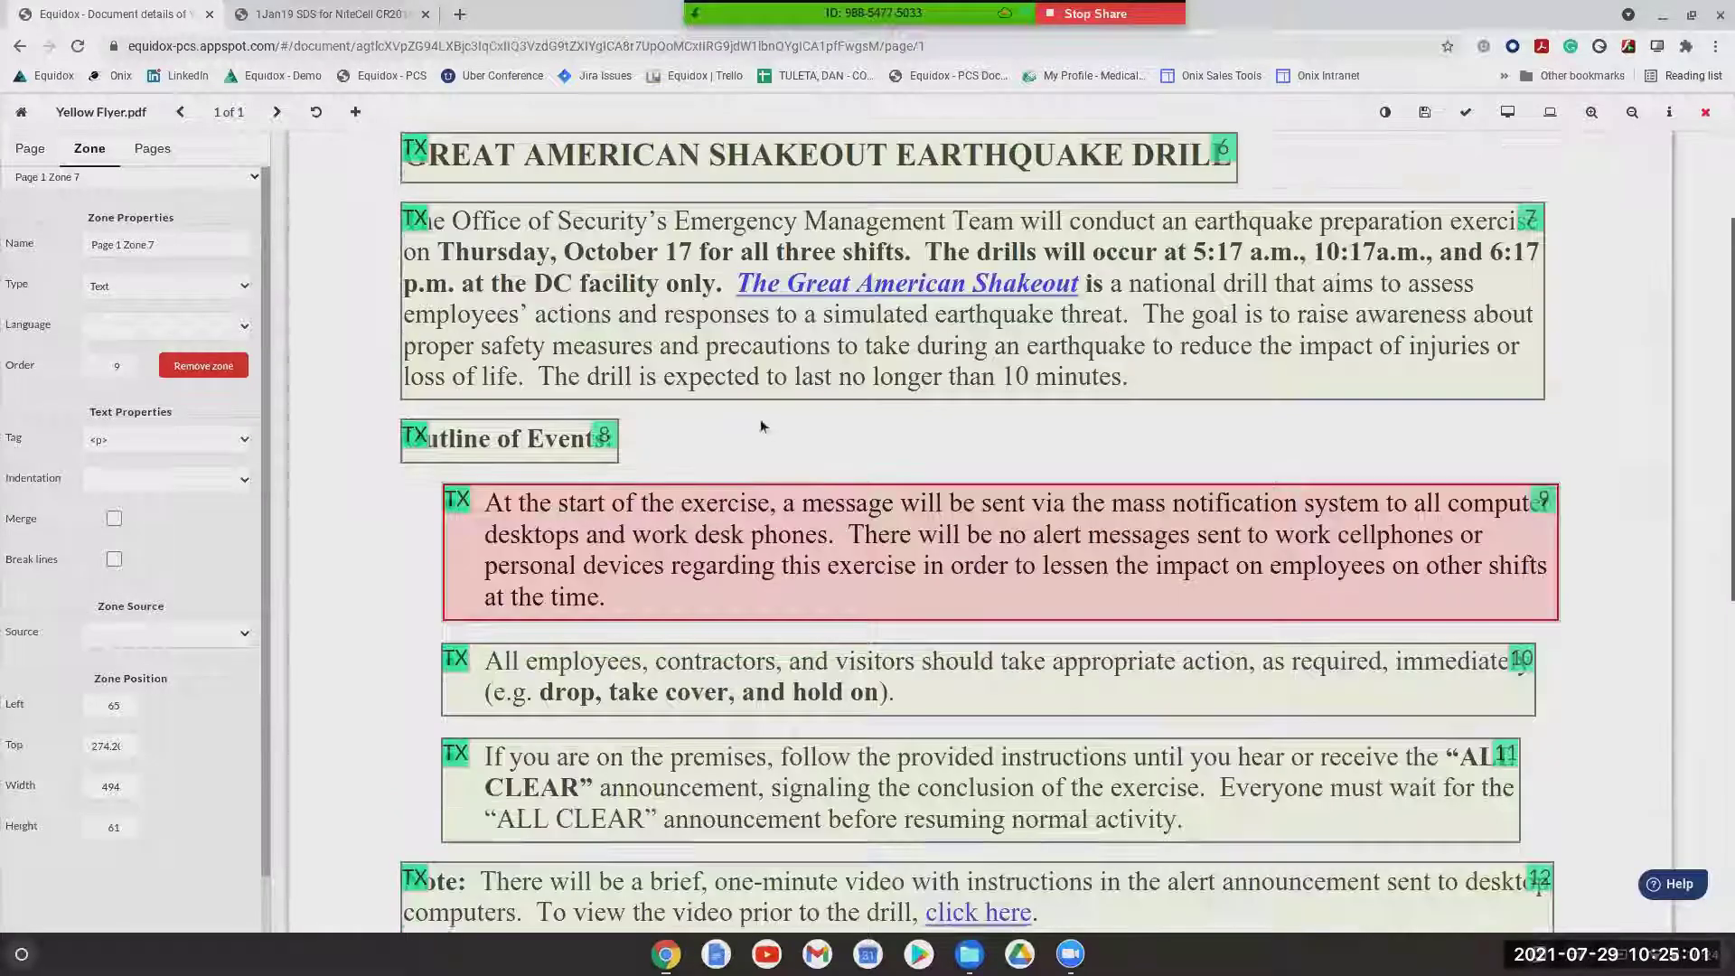
Try zone detector sensitivities of 4, 10 and 6 on the flyer page, and preview its output at 6
scroll(760, 419, up, 4)
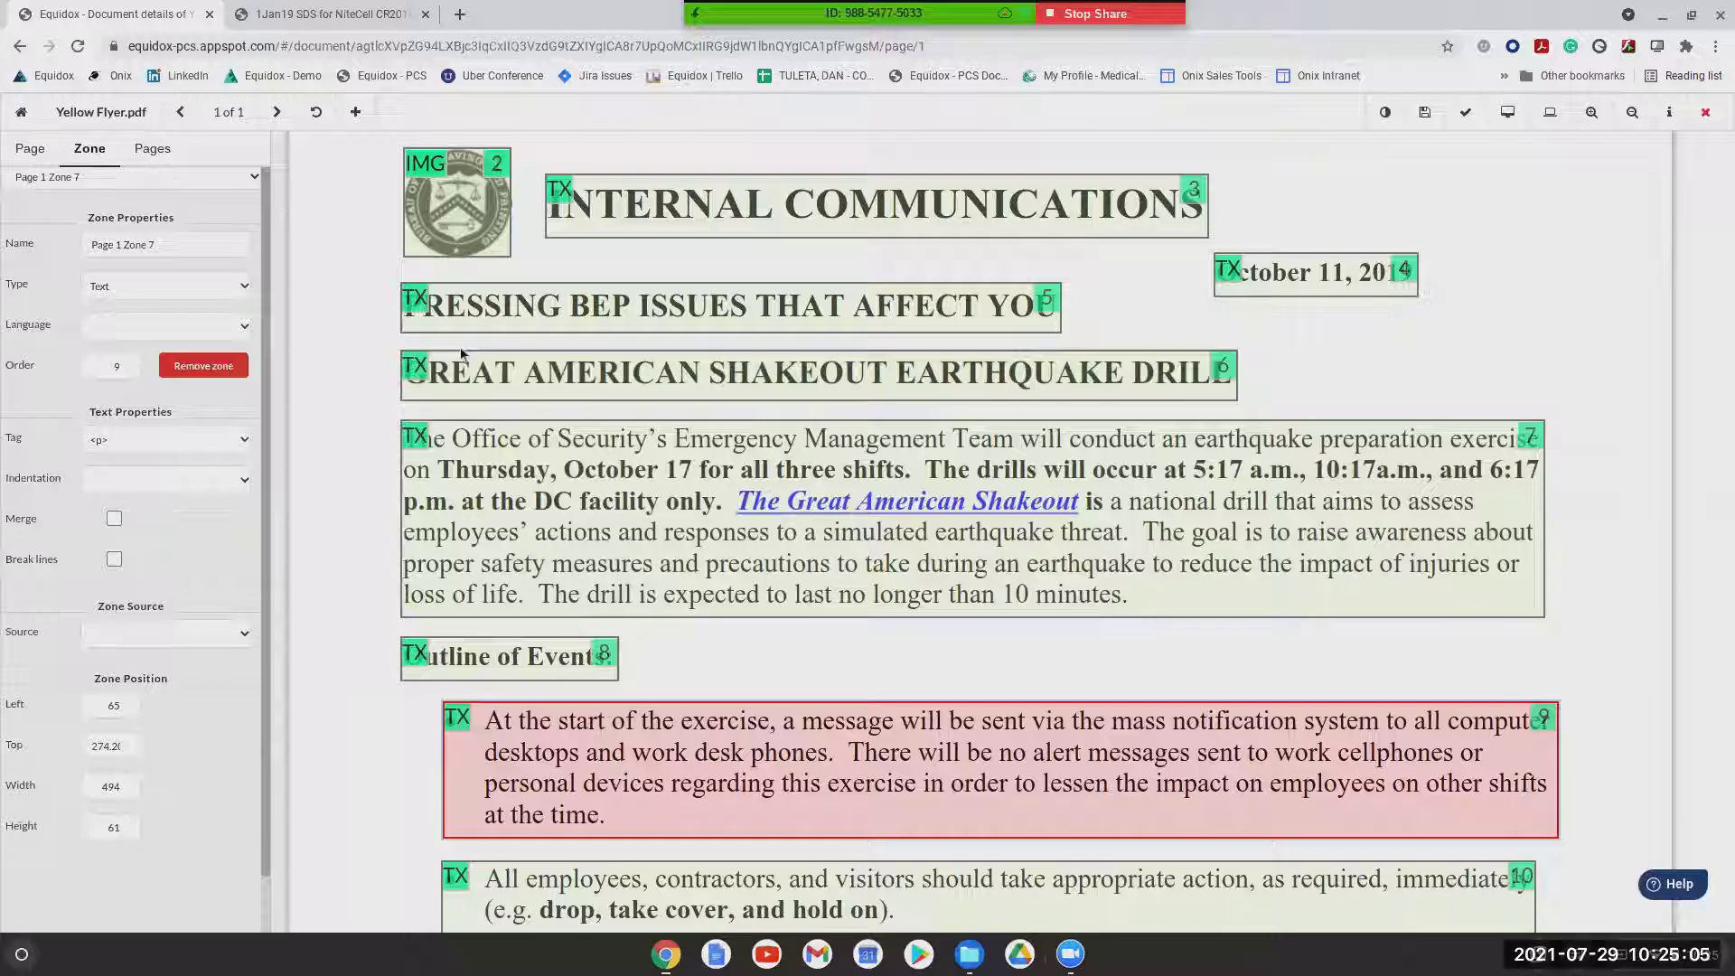
scroll(461, 352, up, 1)
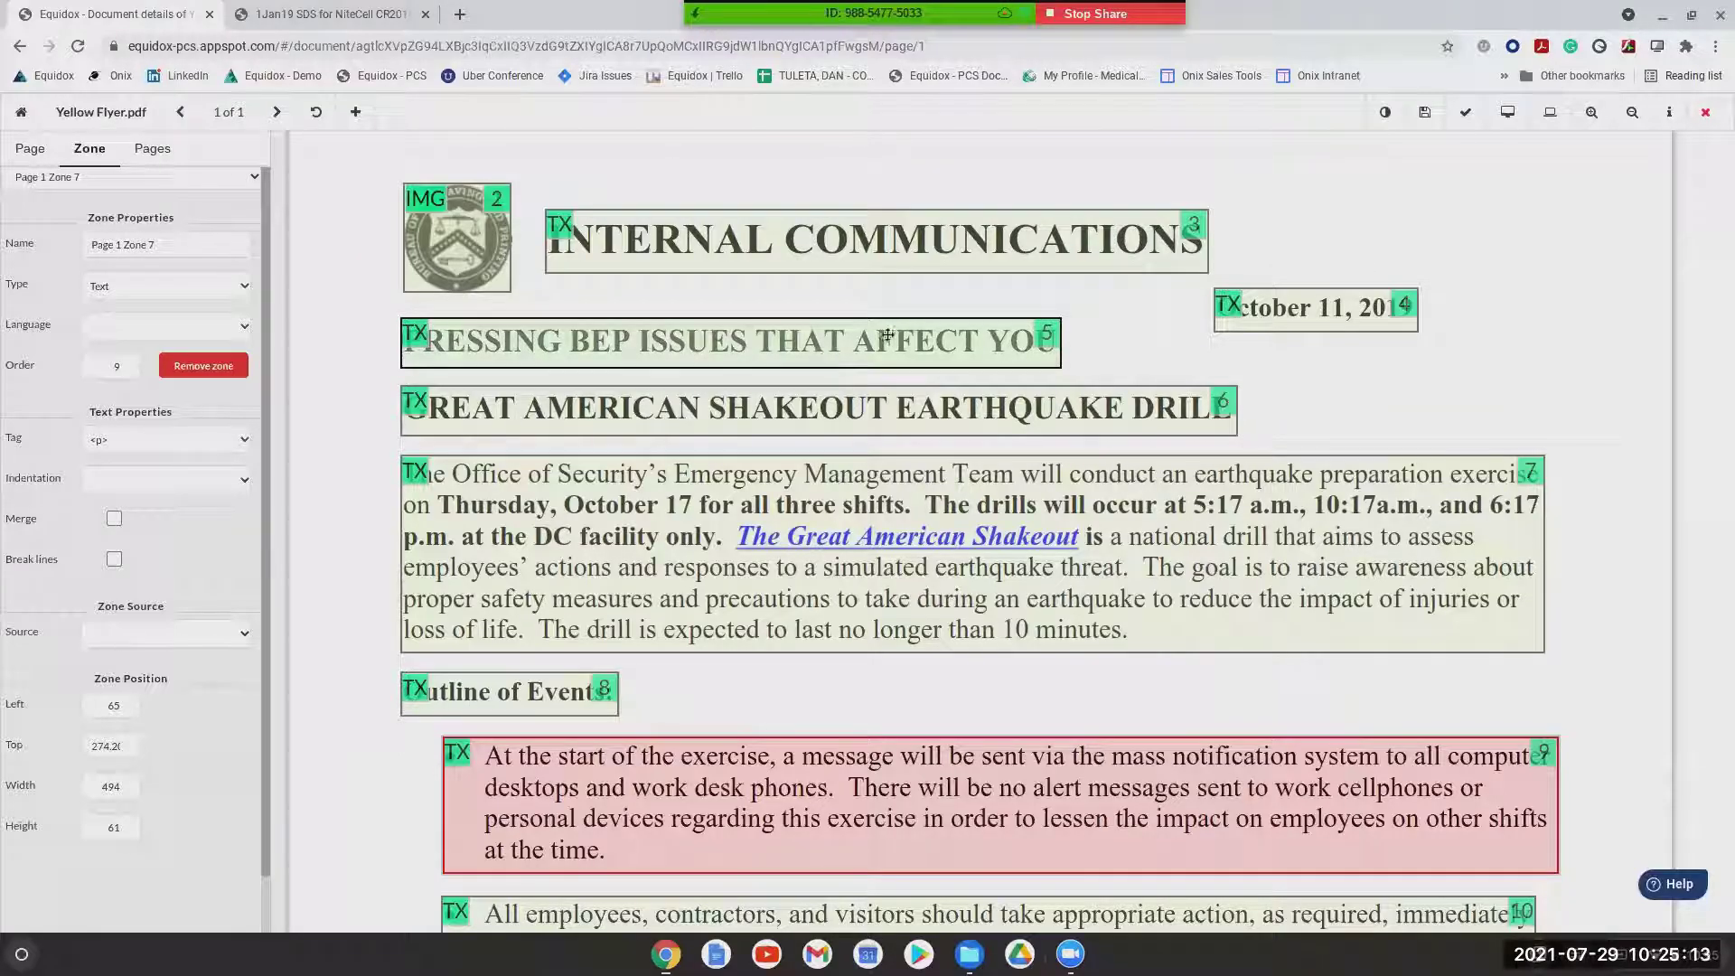
click(30, 148)
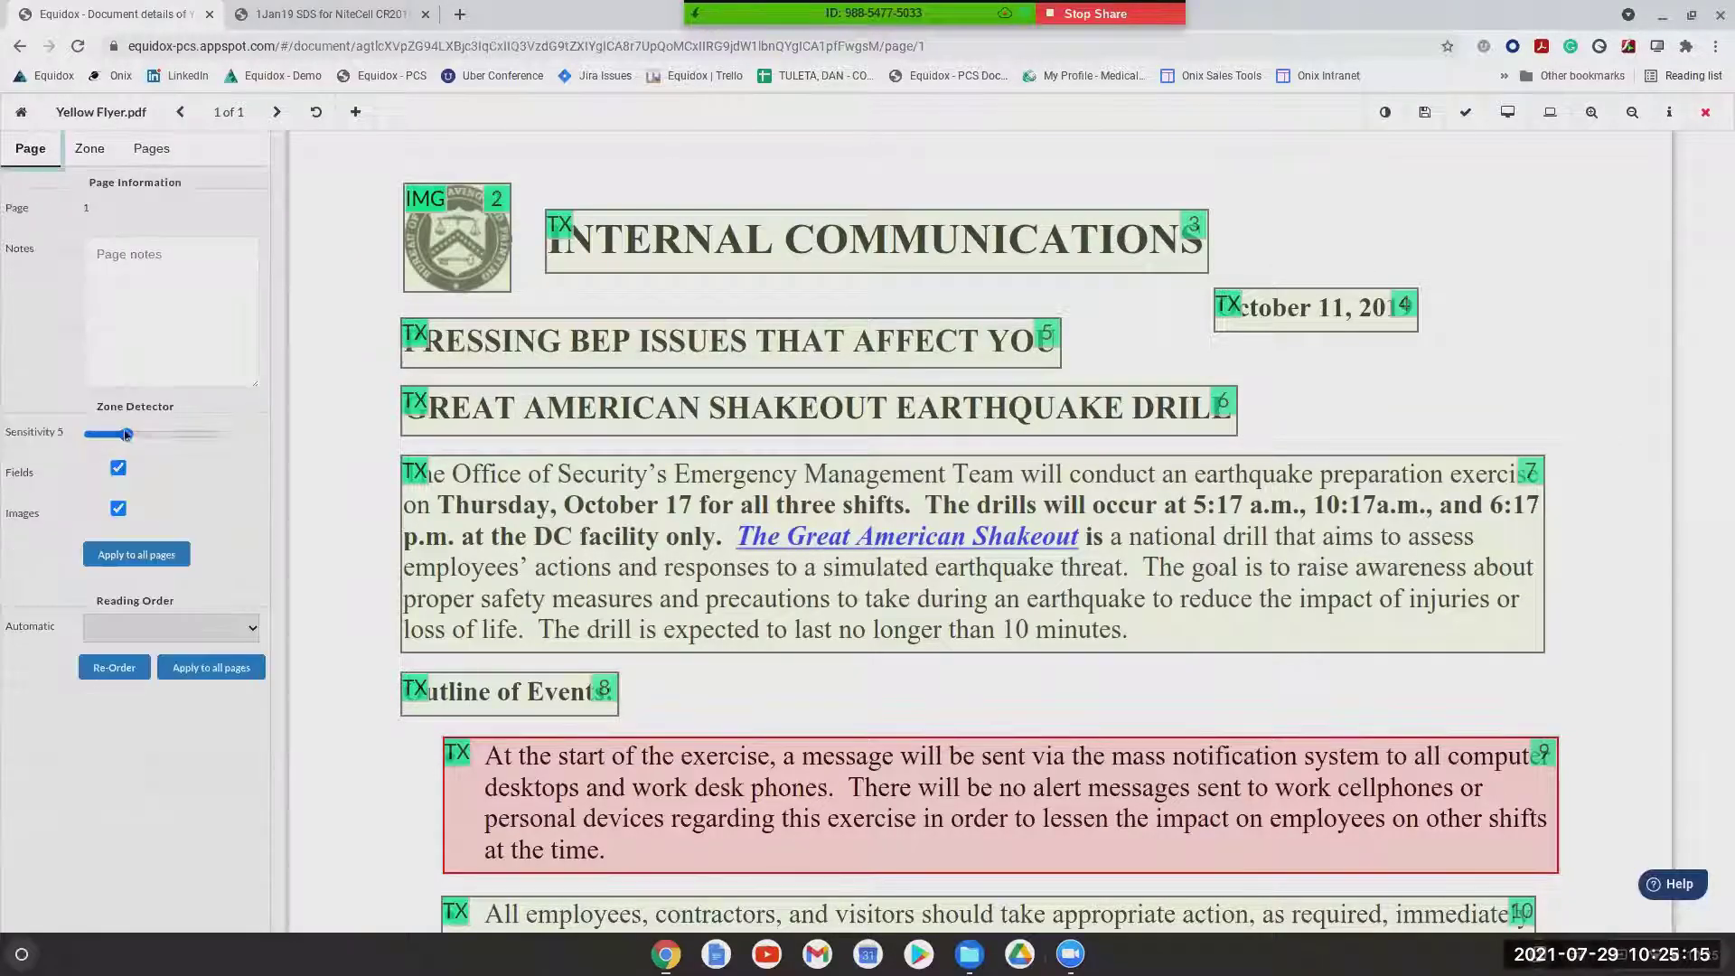
click(131, 436)
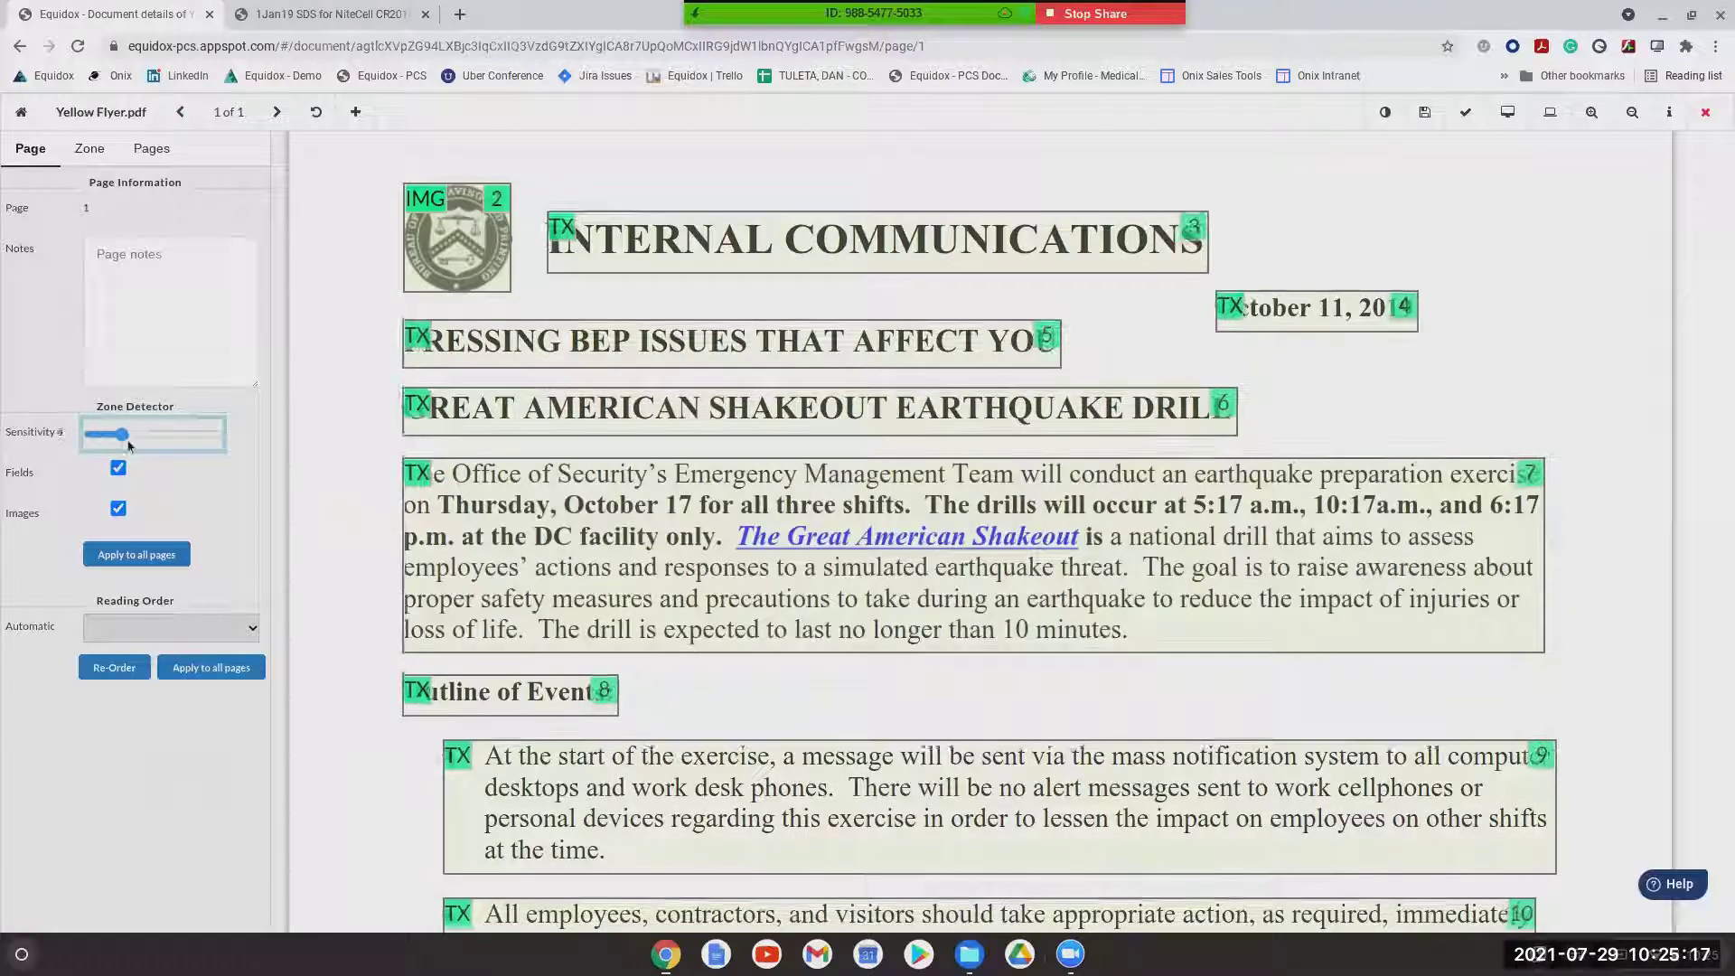
drag(131, 440, 149, 455)
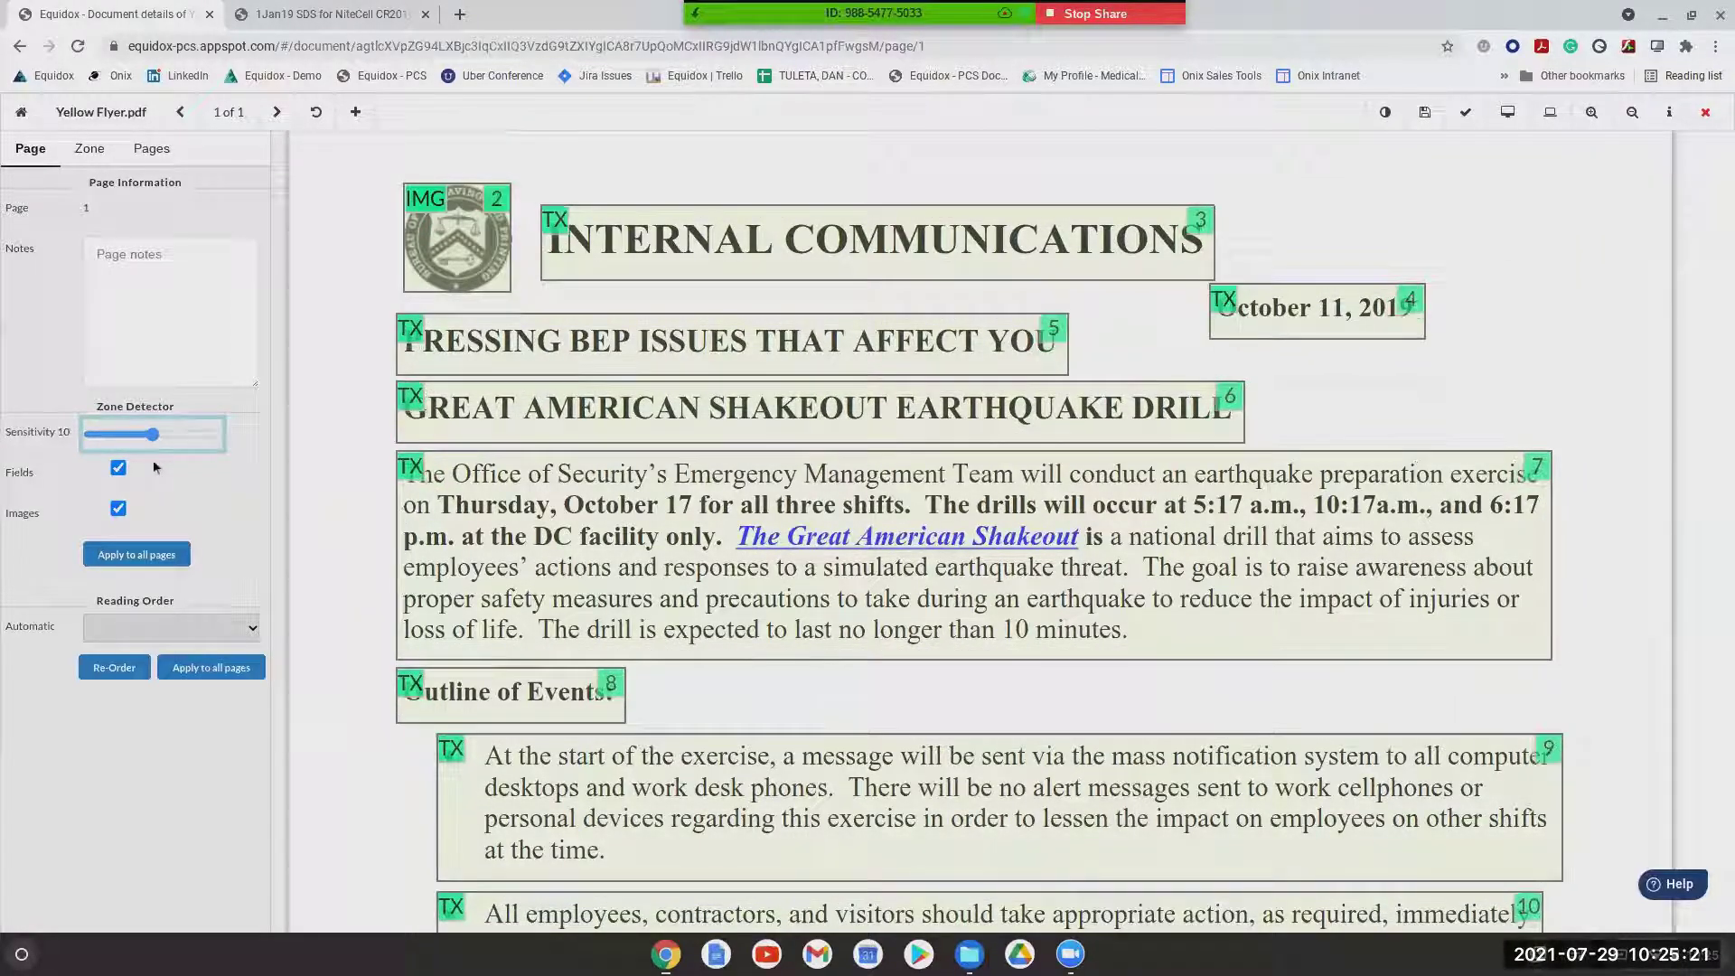
key(Right)
drag(159, 467, 135, 467)
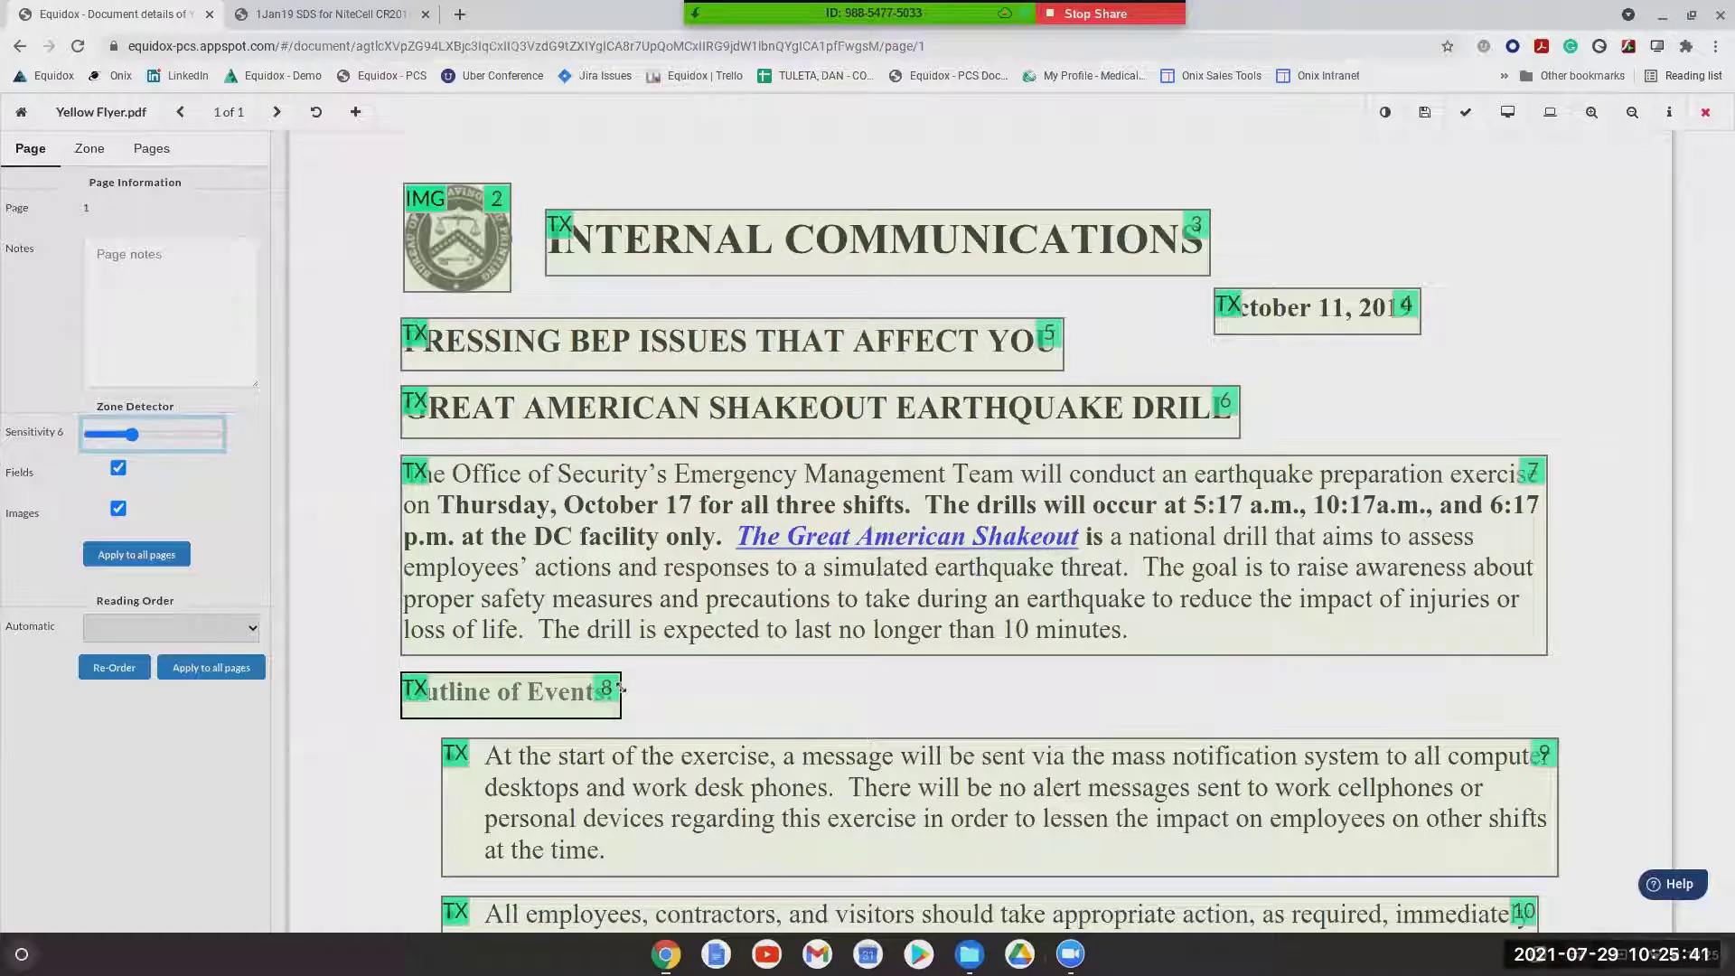
click(1512, 114)
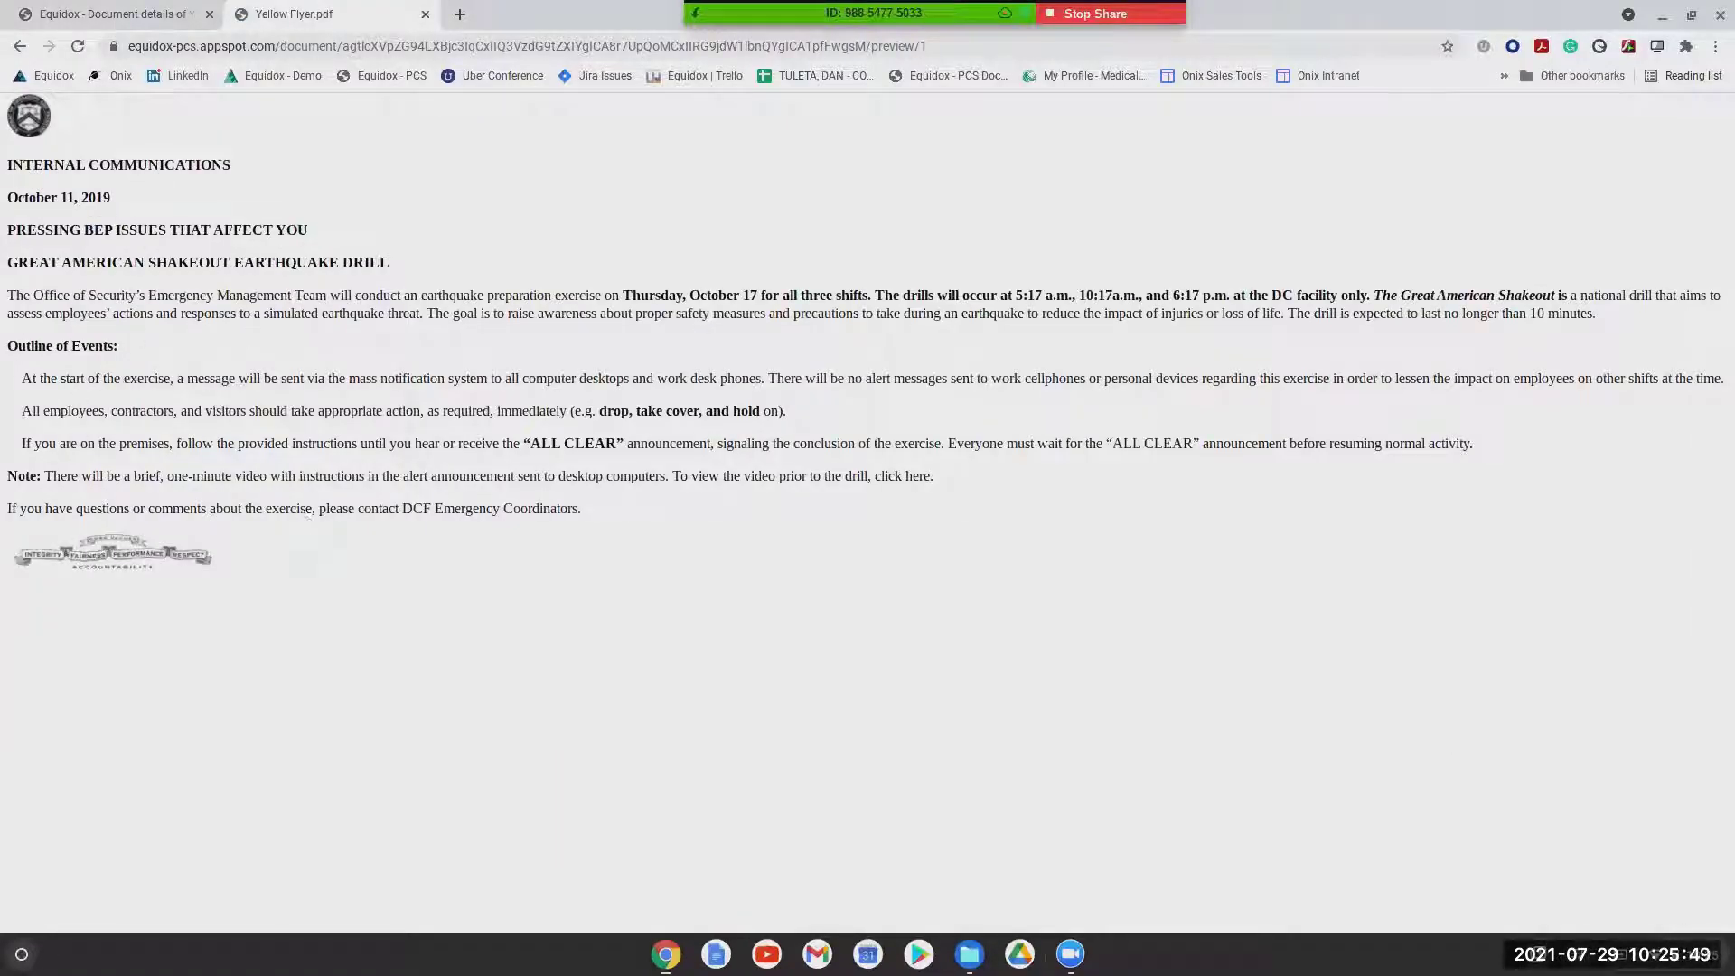
click(138, 20)
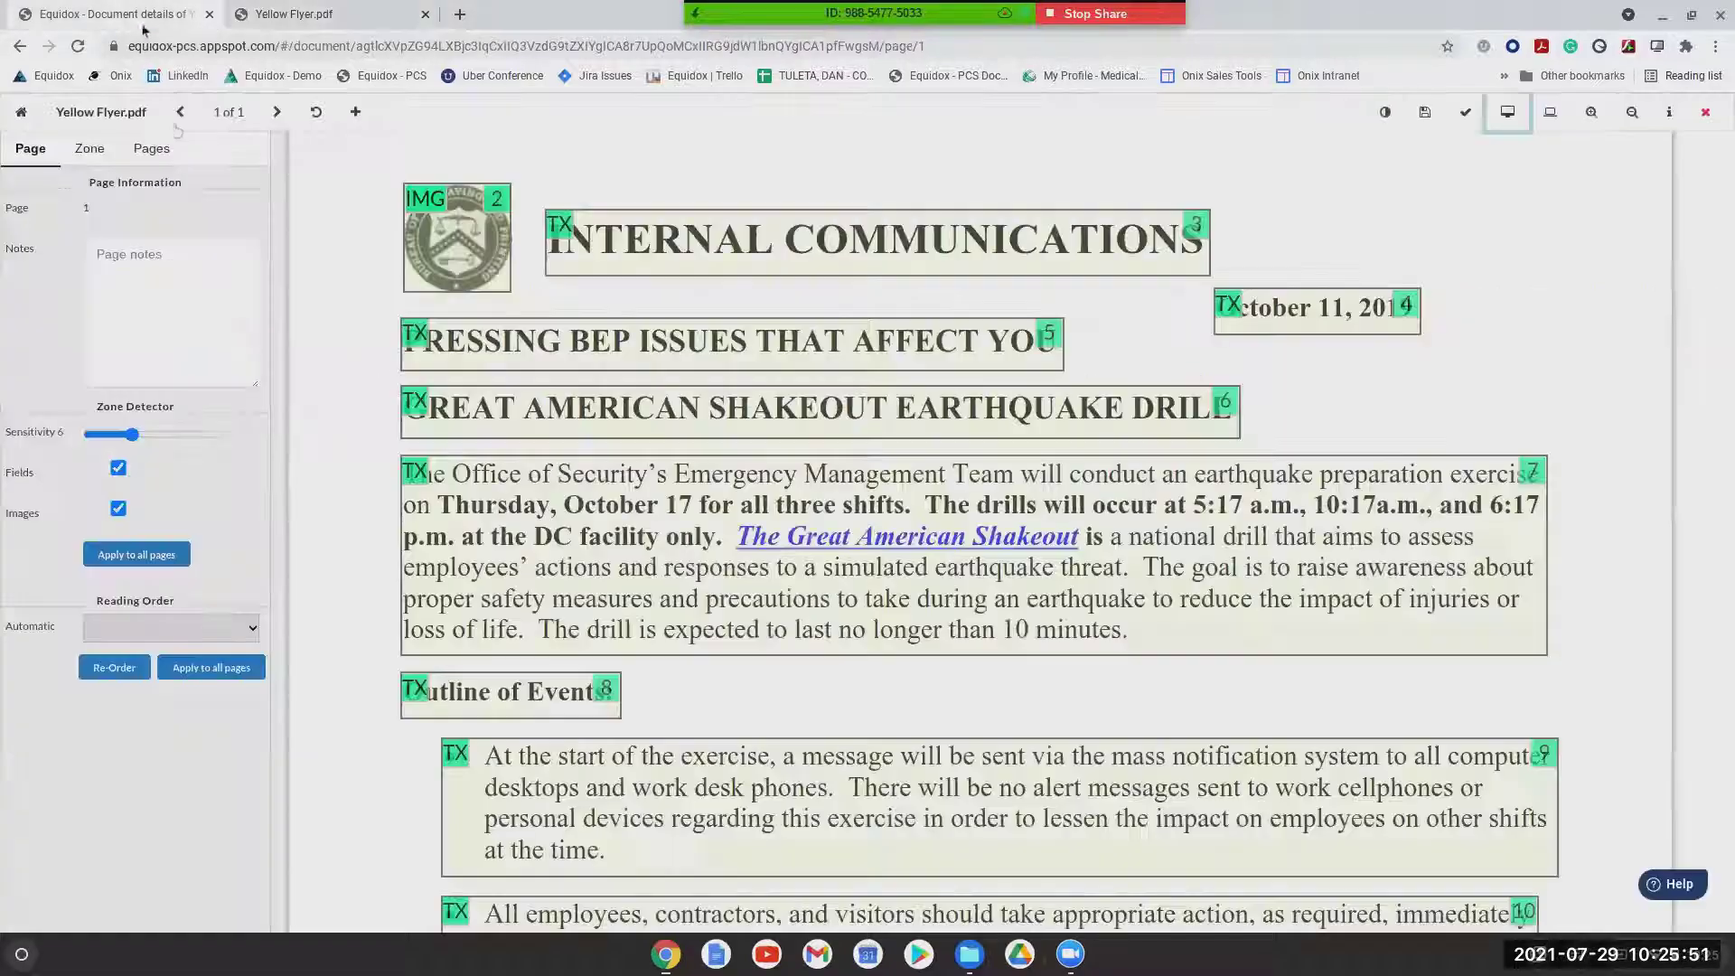
Raise the zone detector sensitivity to its maximum, preview the page's output, and return to the editor
drag(129, 438, 228, 437)
click(606, 468)
drag(602, 479, 578, 416)
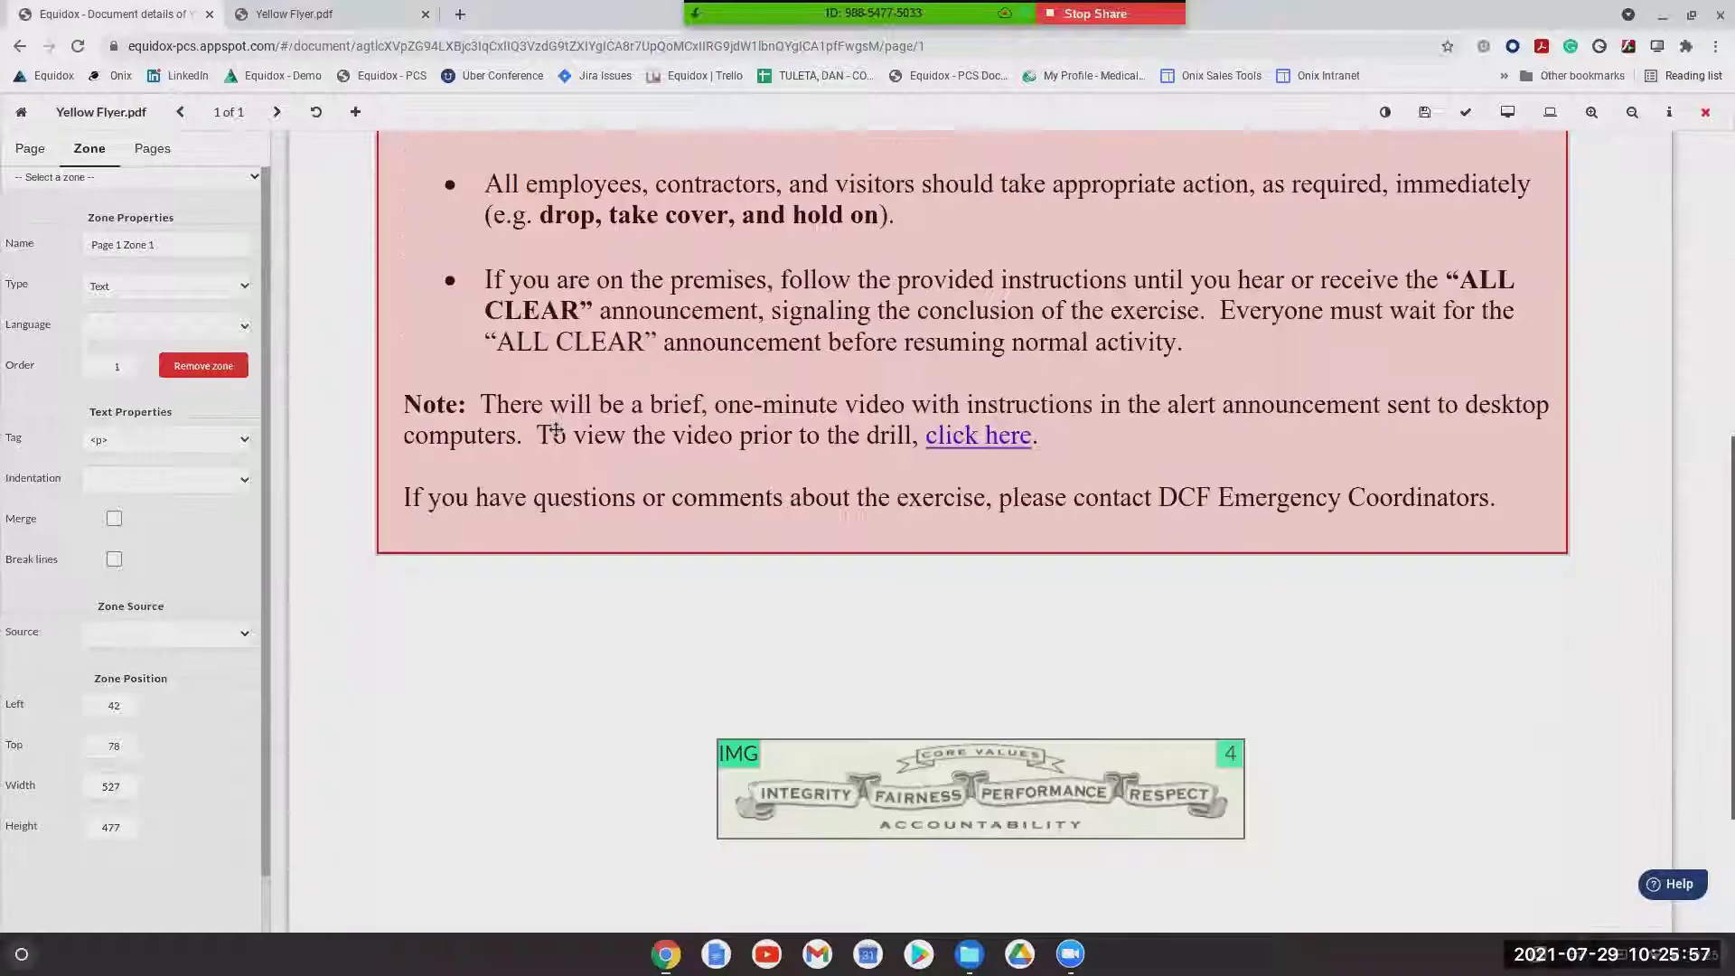
scroll(514, 479, up, 10)
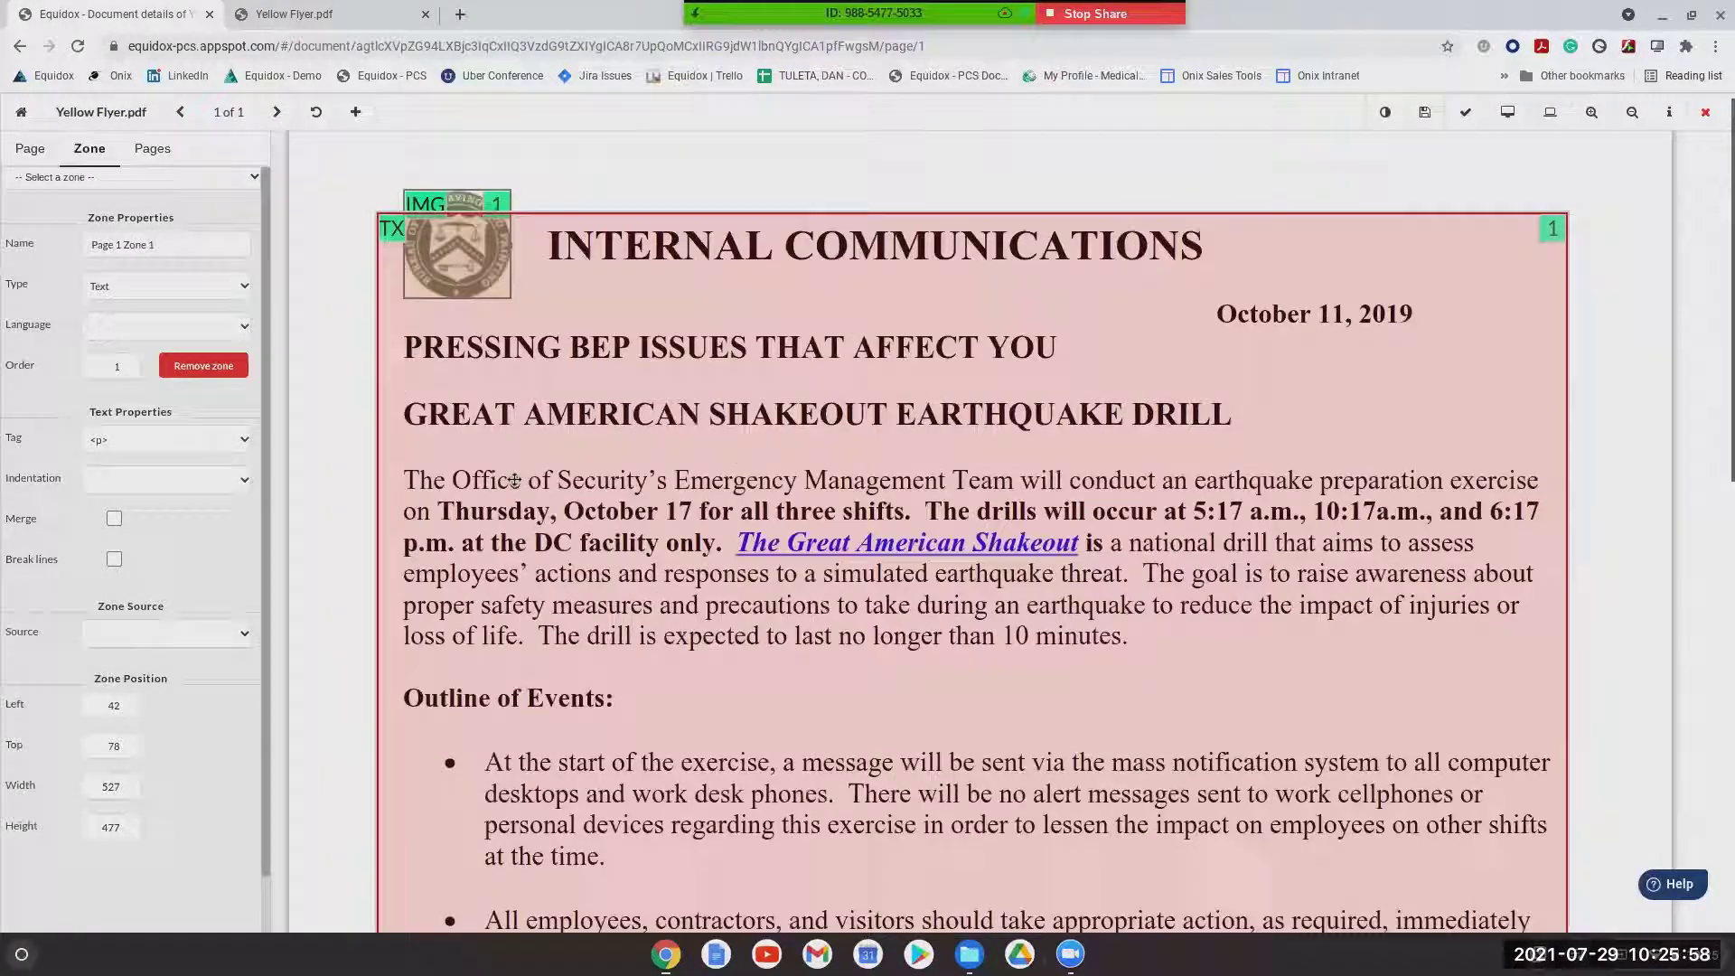
click(1507, 111)
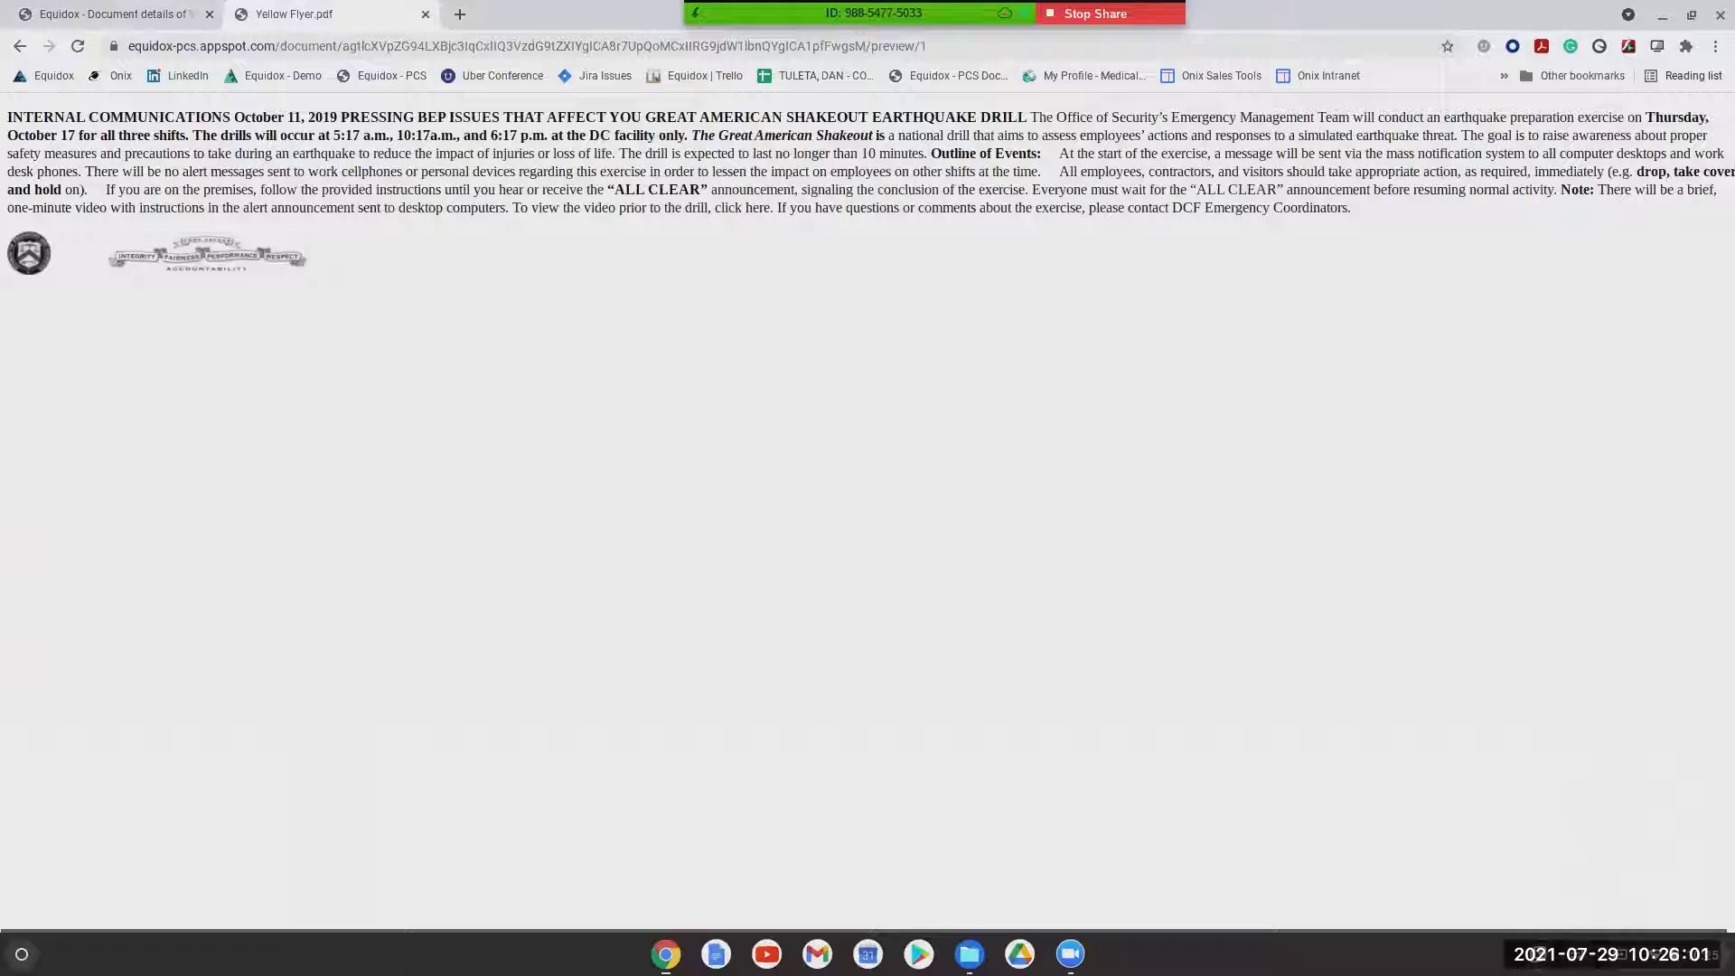
triple_click(558, 136)
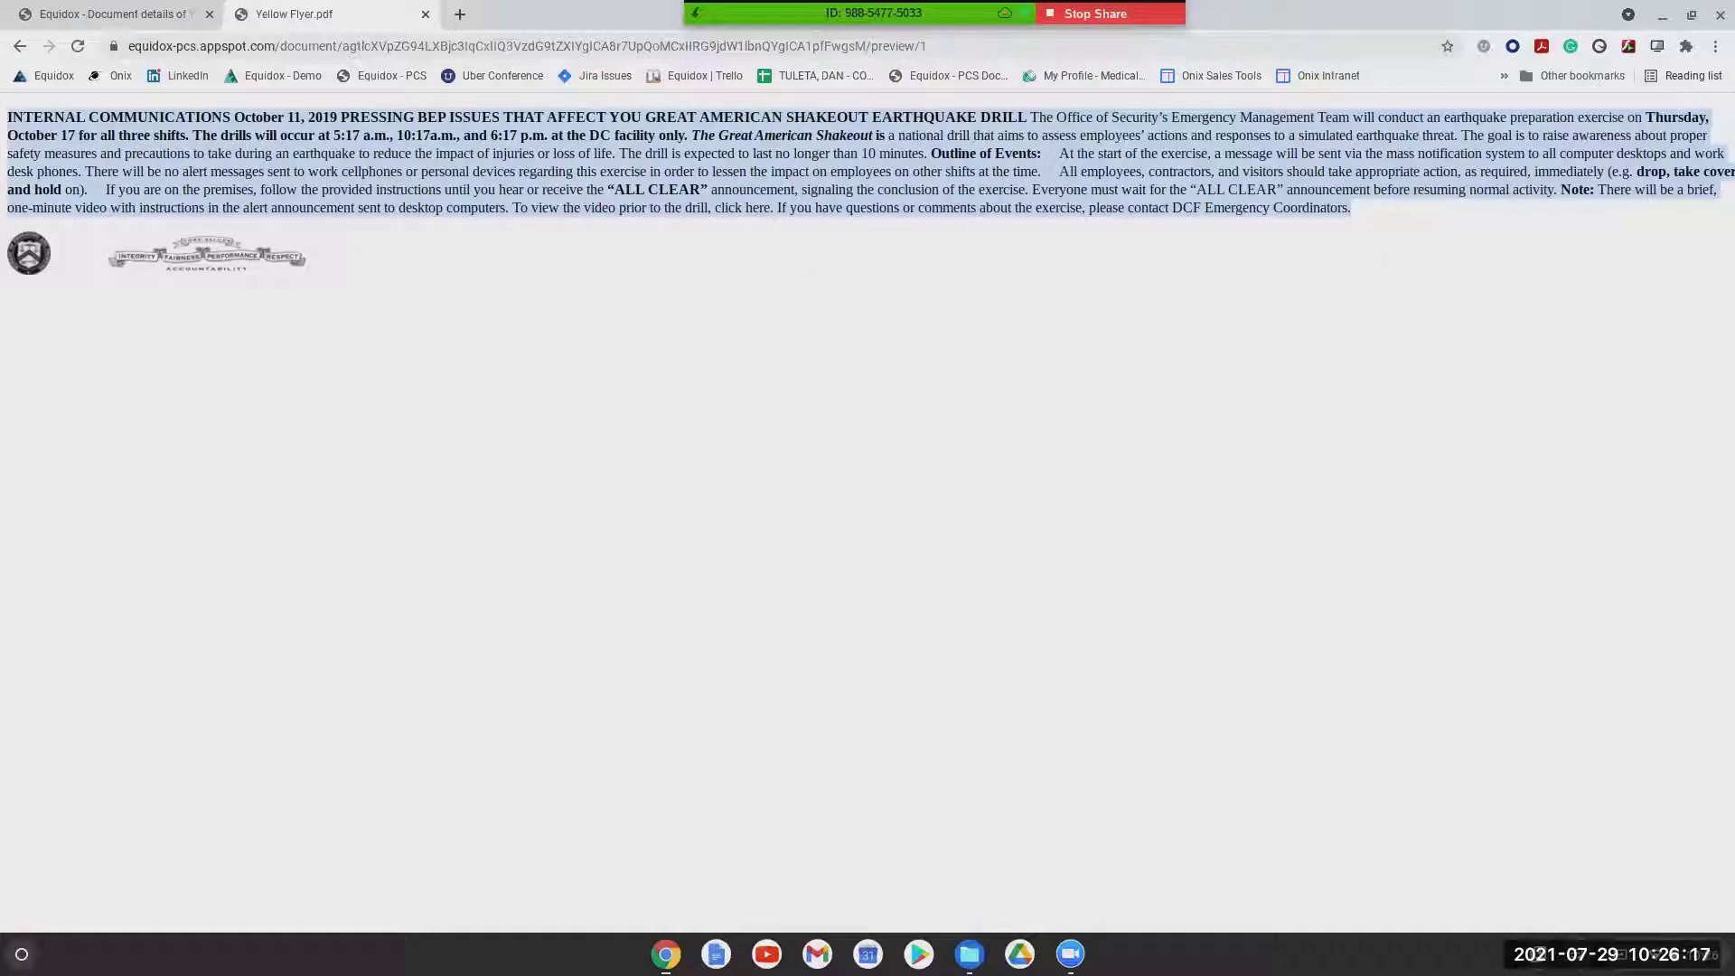
click(113, 14)
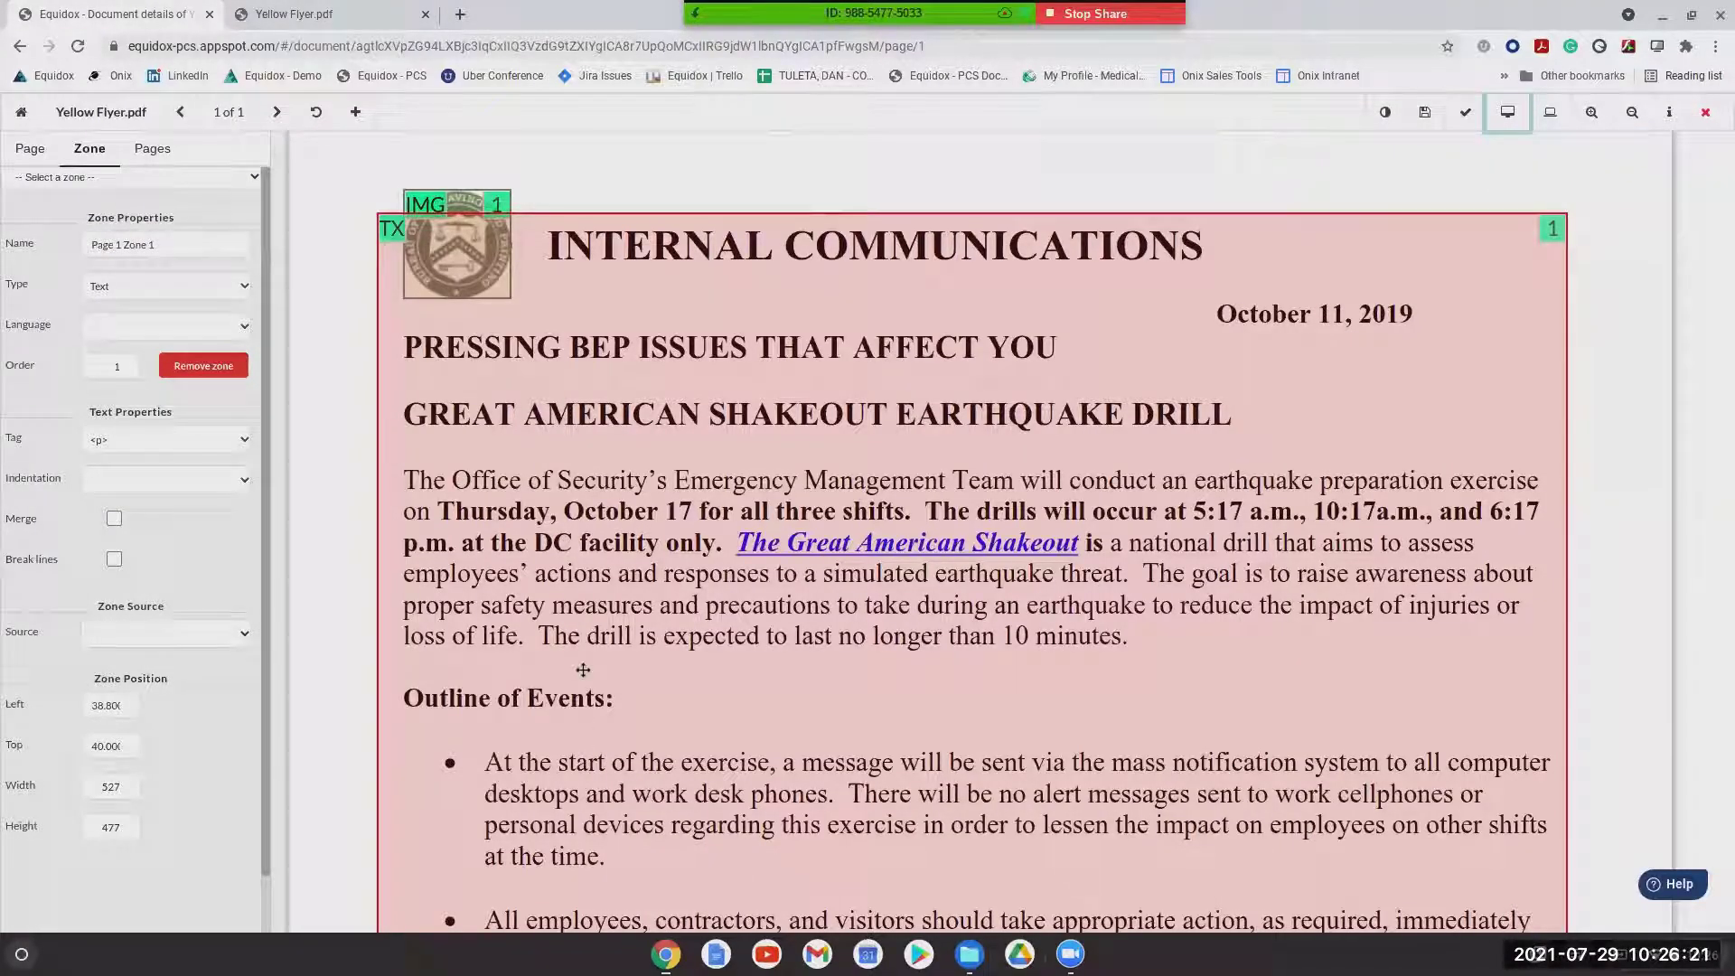
Set the zone detector sensitivity to 8, then replace the GREAT AMERICAN SHAKEOUT zone by extending the PRESSING BEP ISSUES zone over both lines
click(36, 148)
drag(208, 435, 142, 436)
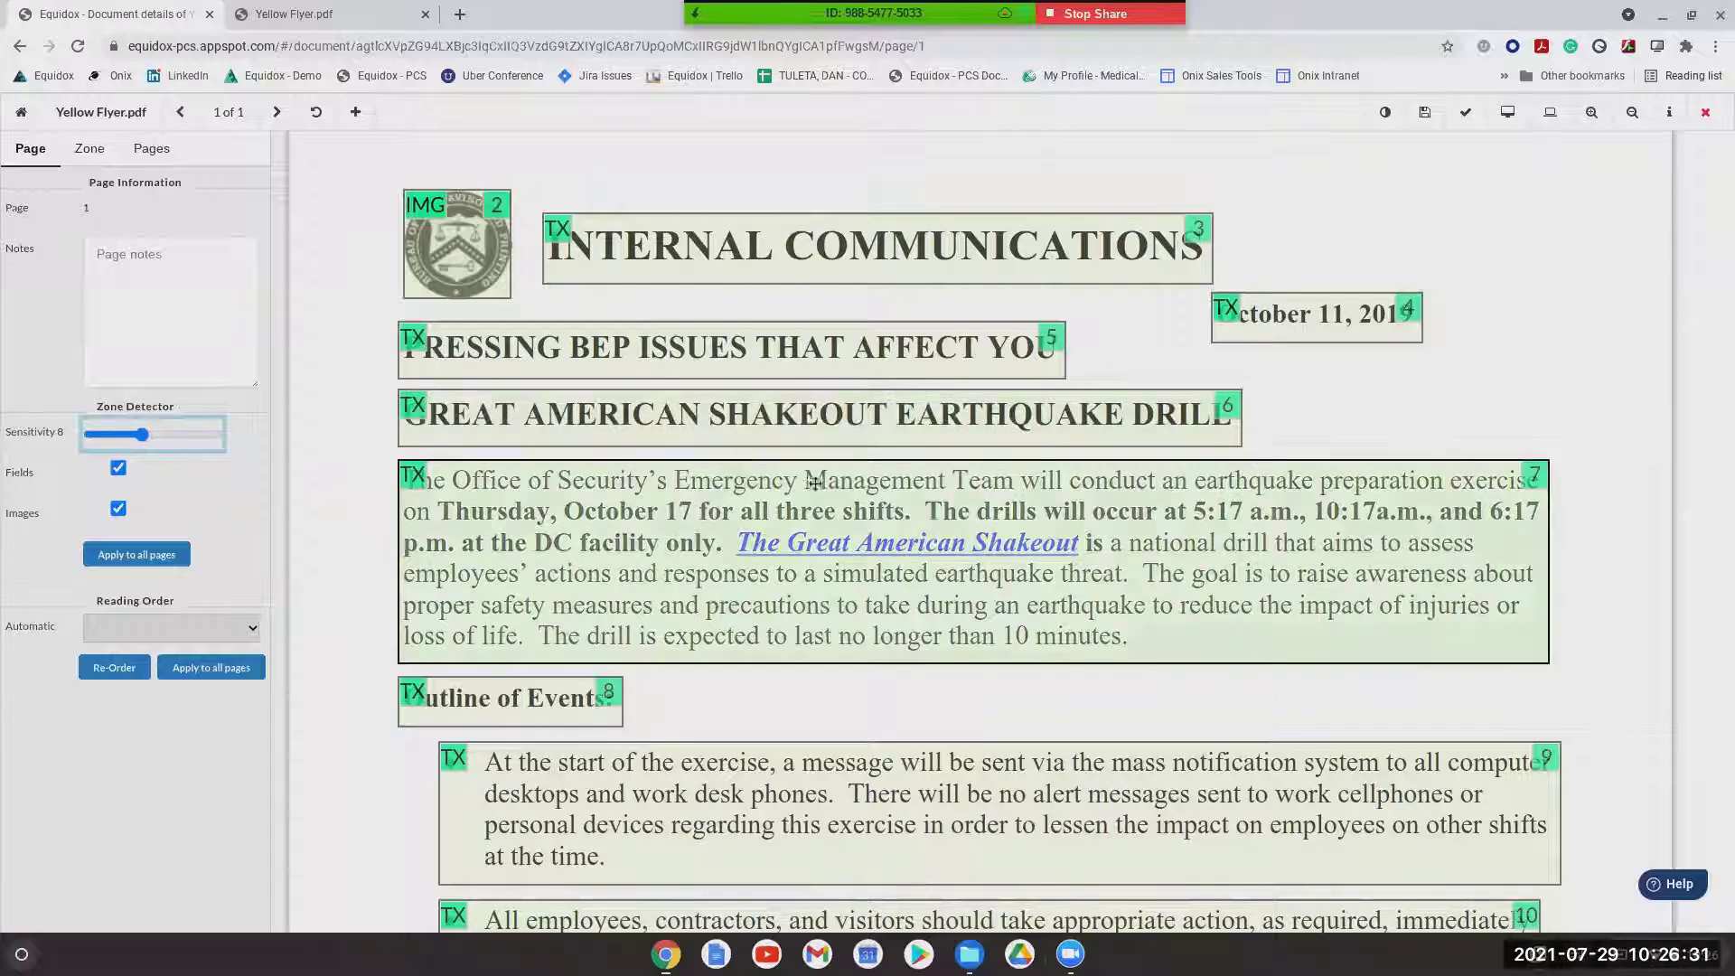
click(974, 417)
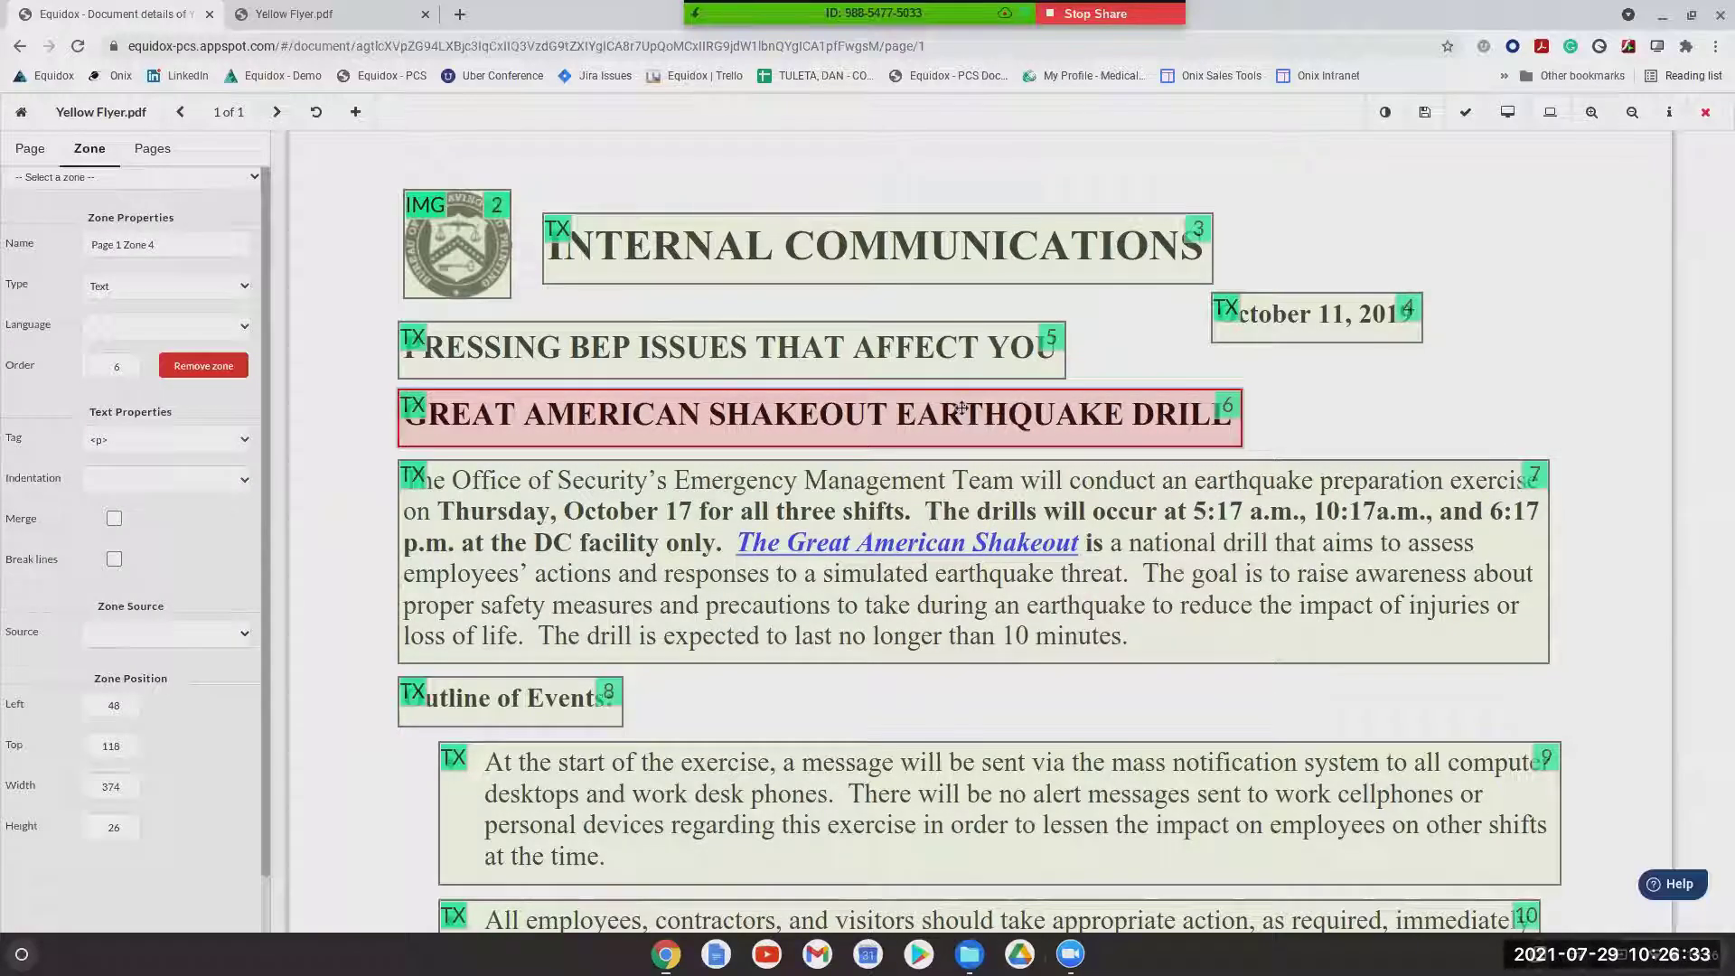
key(Delete)
drag(968, 378, 968, 448)
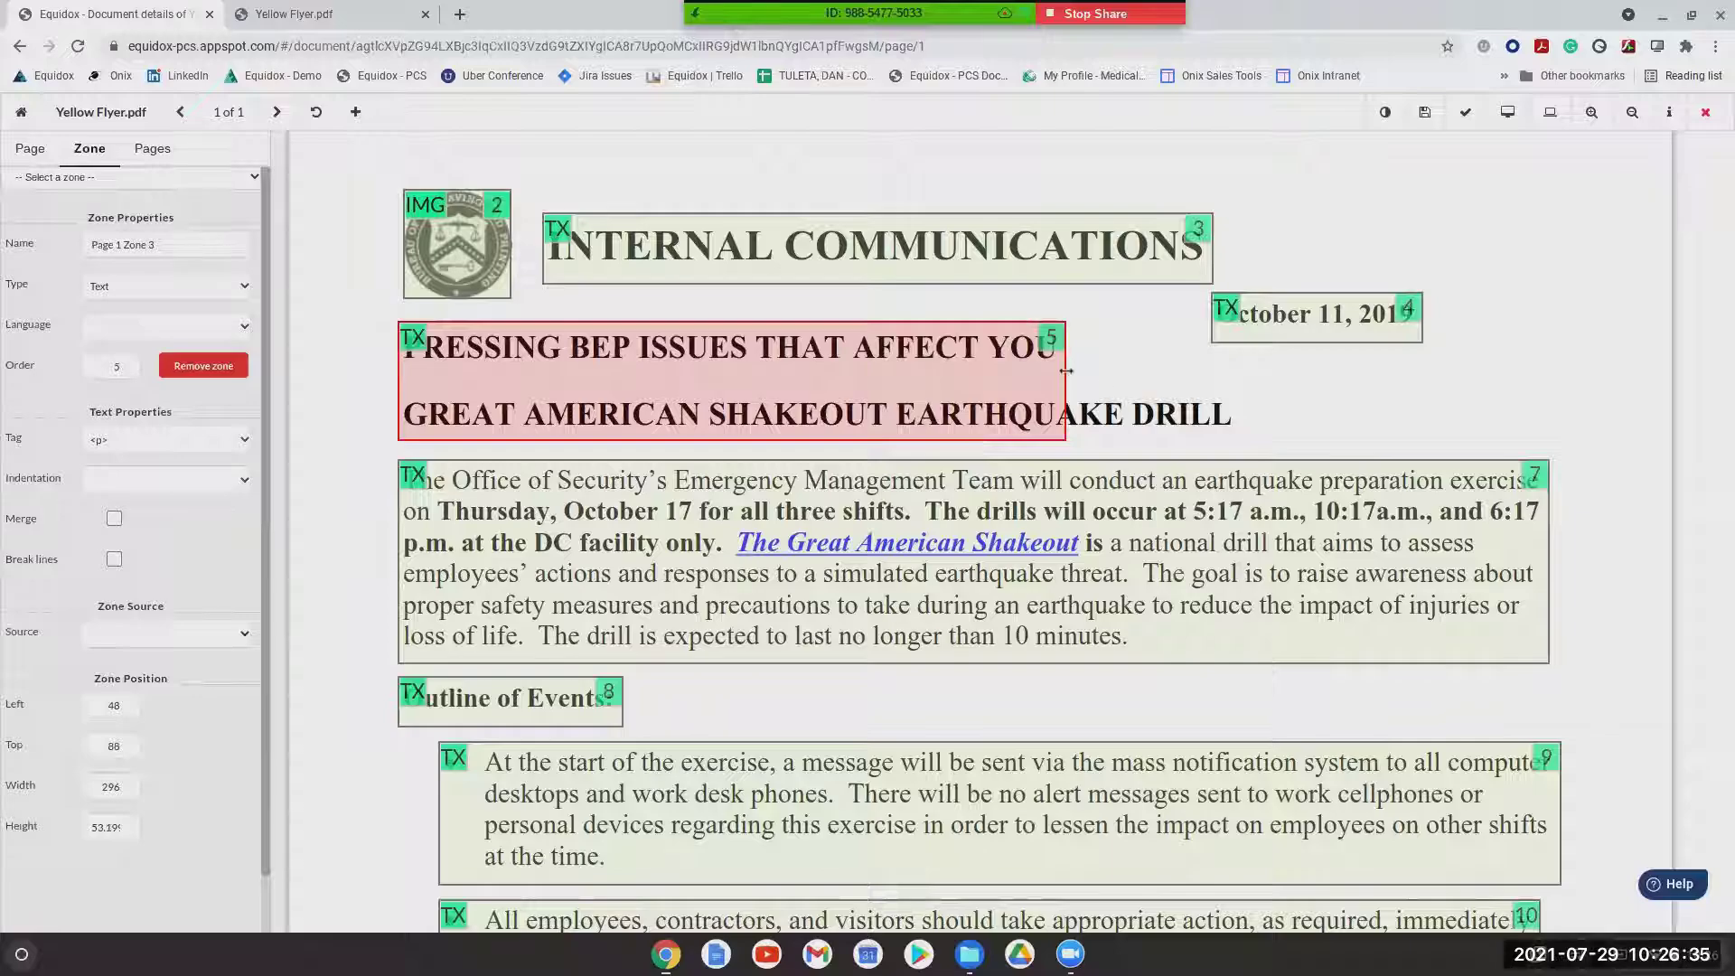
drag(1066, 371, 1247, 372)
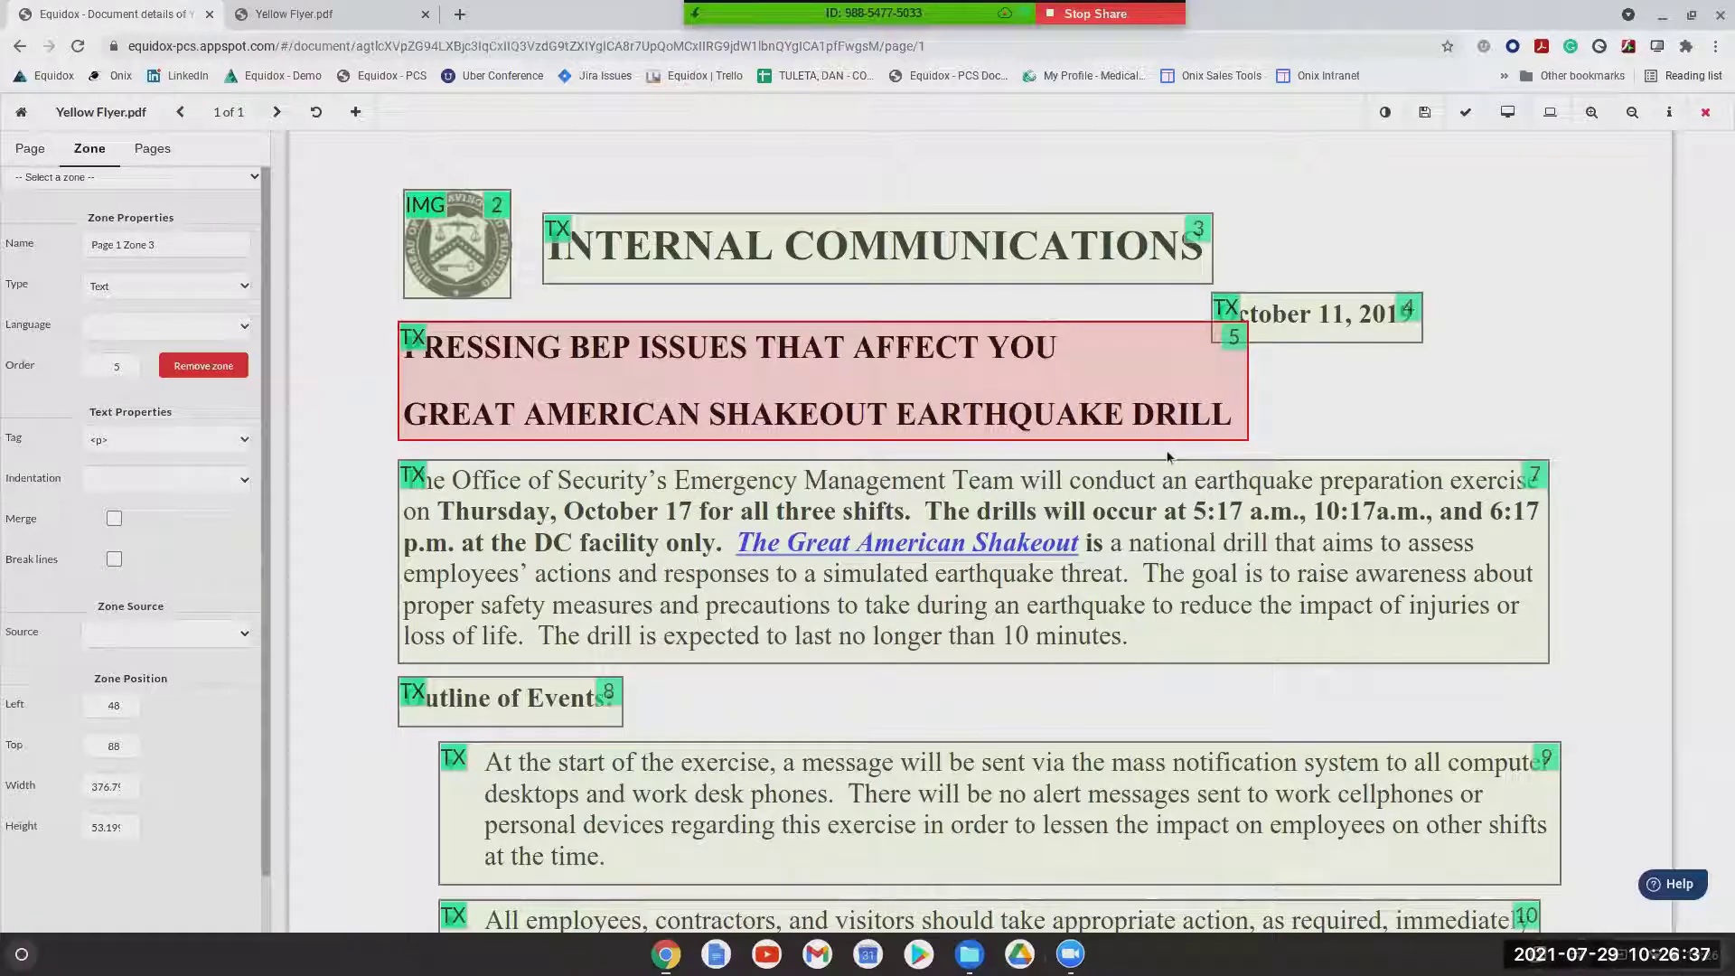
Tag the combined two-line zone as a level 1 heading clear of the date zone, and Outline of Events as a level 2 heading
click(1320, 327)
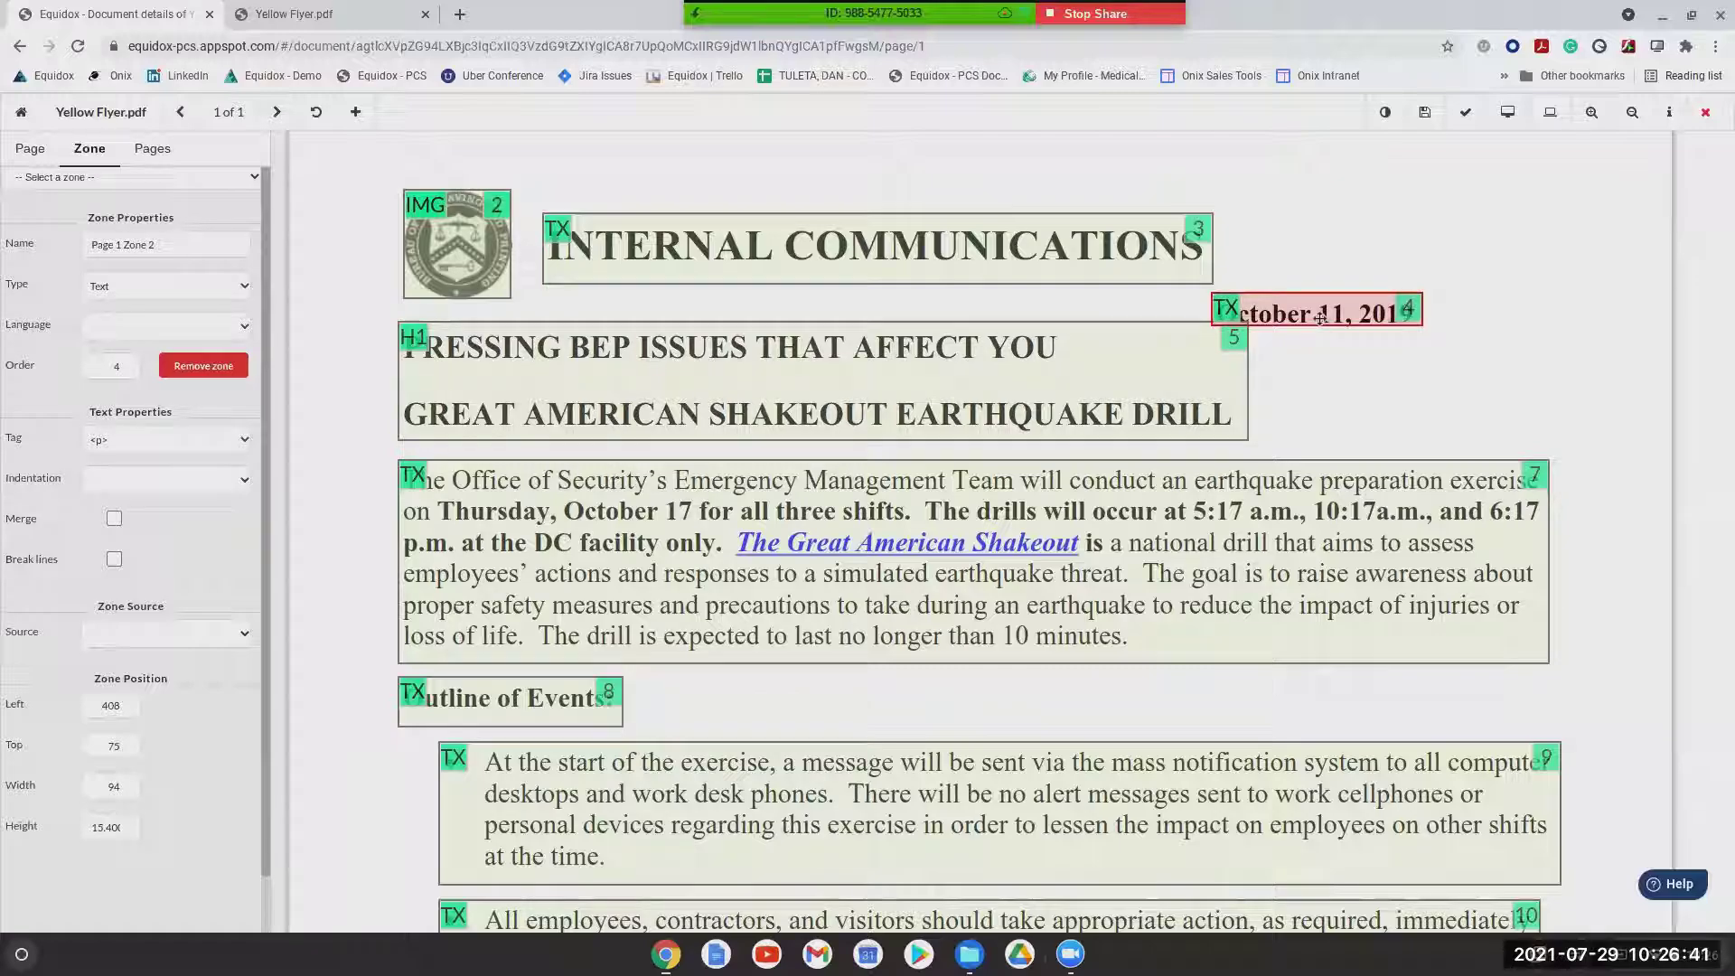
click(1229, 348)
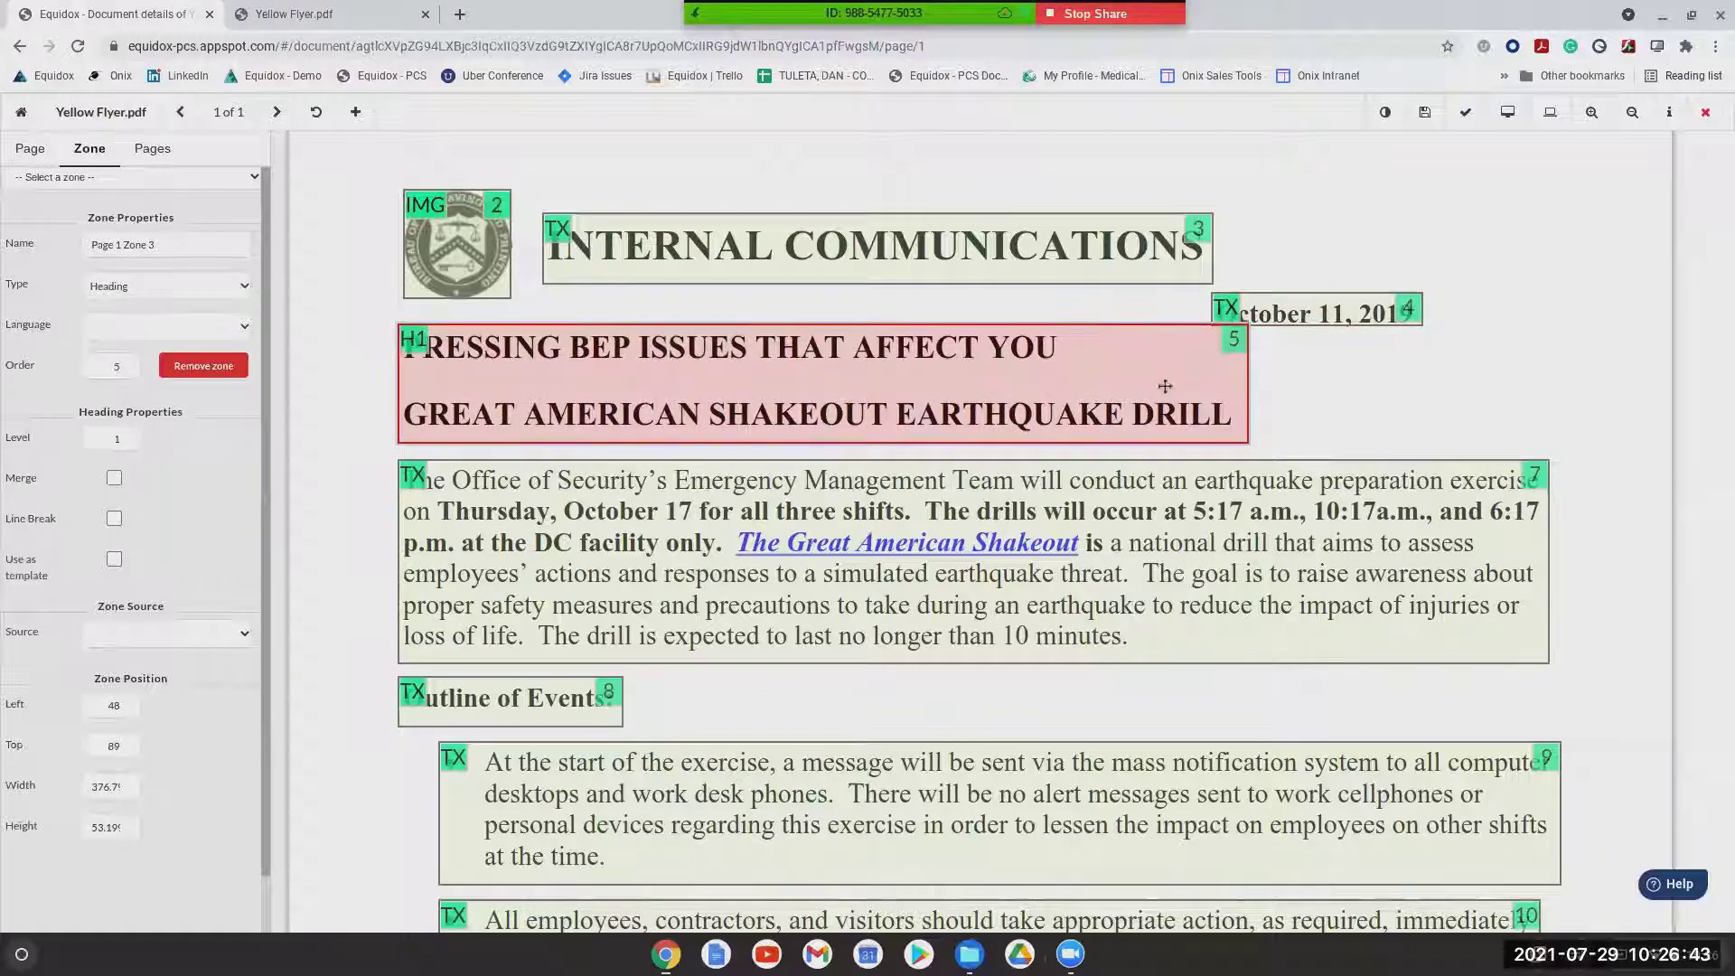
click(539, 721)
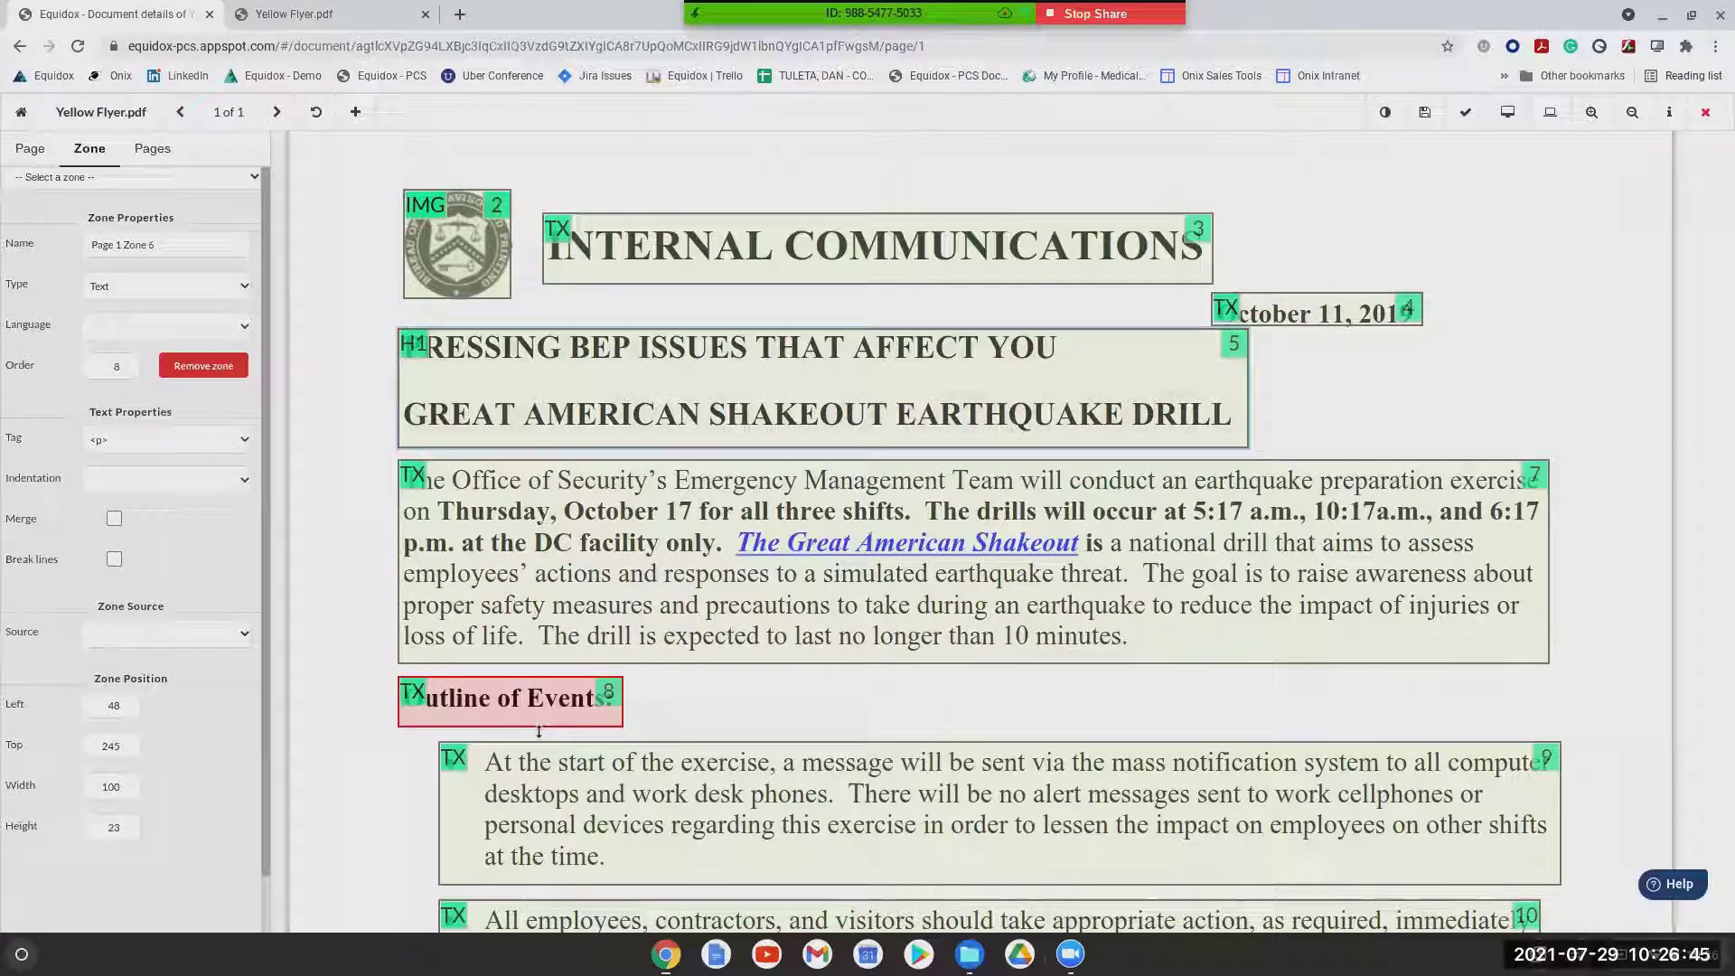
key(2)
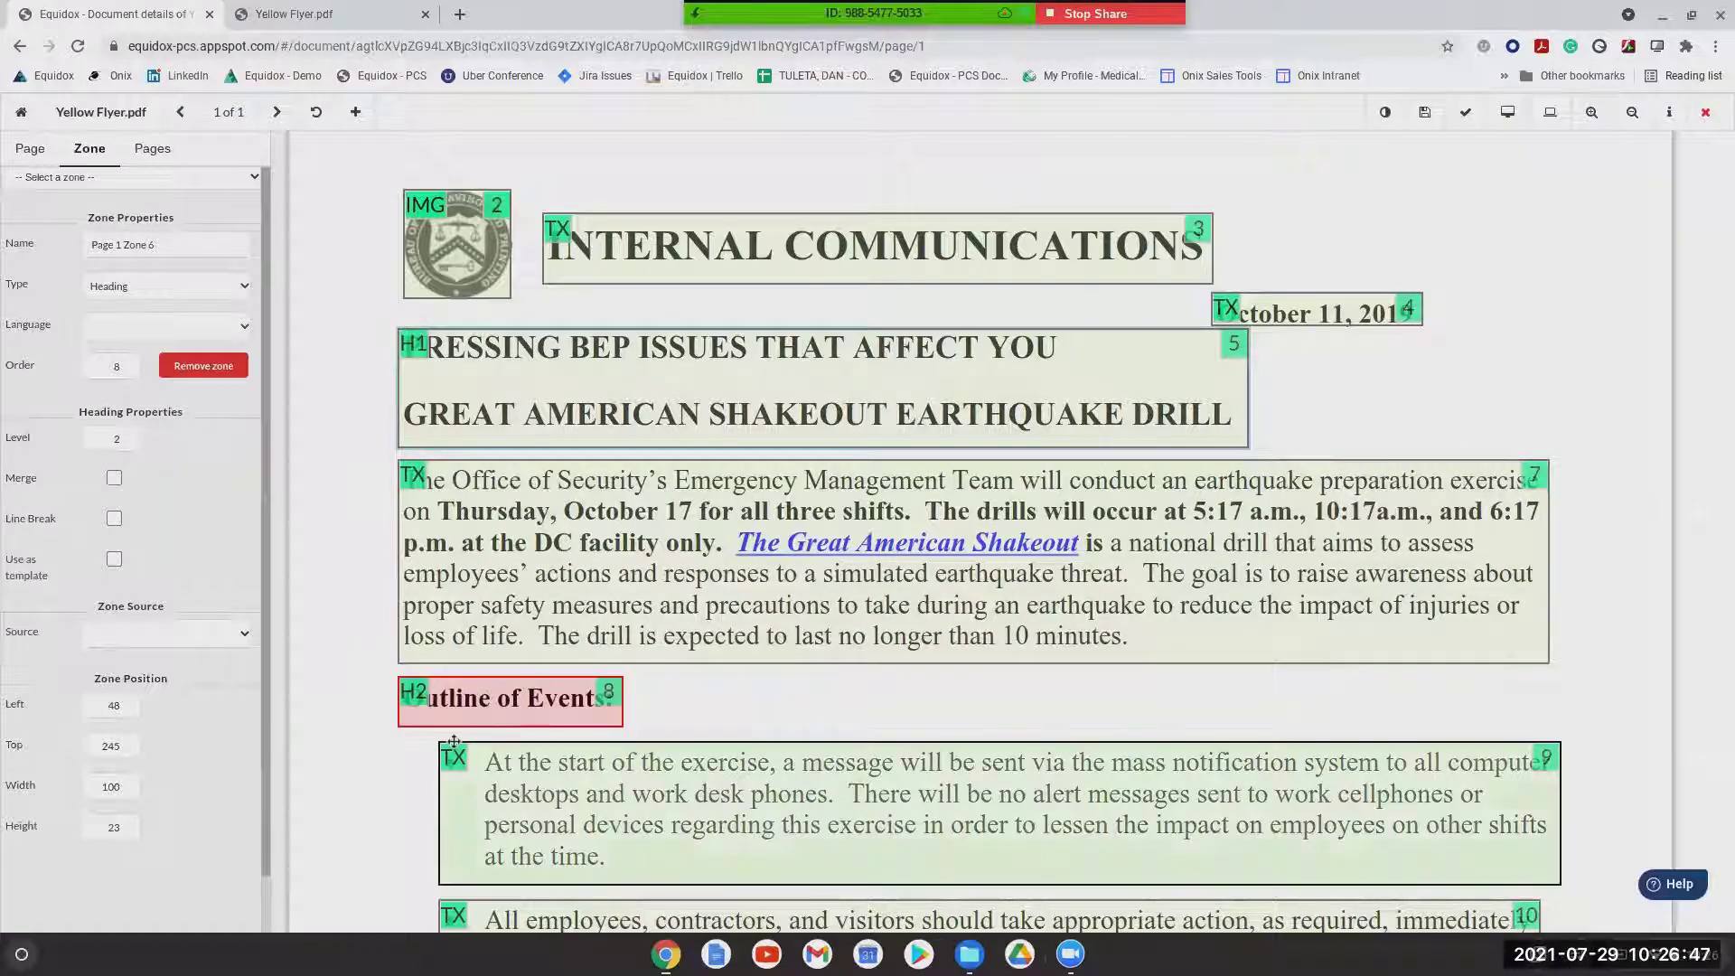
Combine the three bullet zones under Outline of Events into one unordered list zone split into three list items
scroll(522, 645, down, 3)
click(522, 644)
key(Delete)
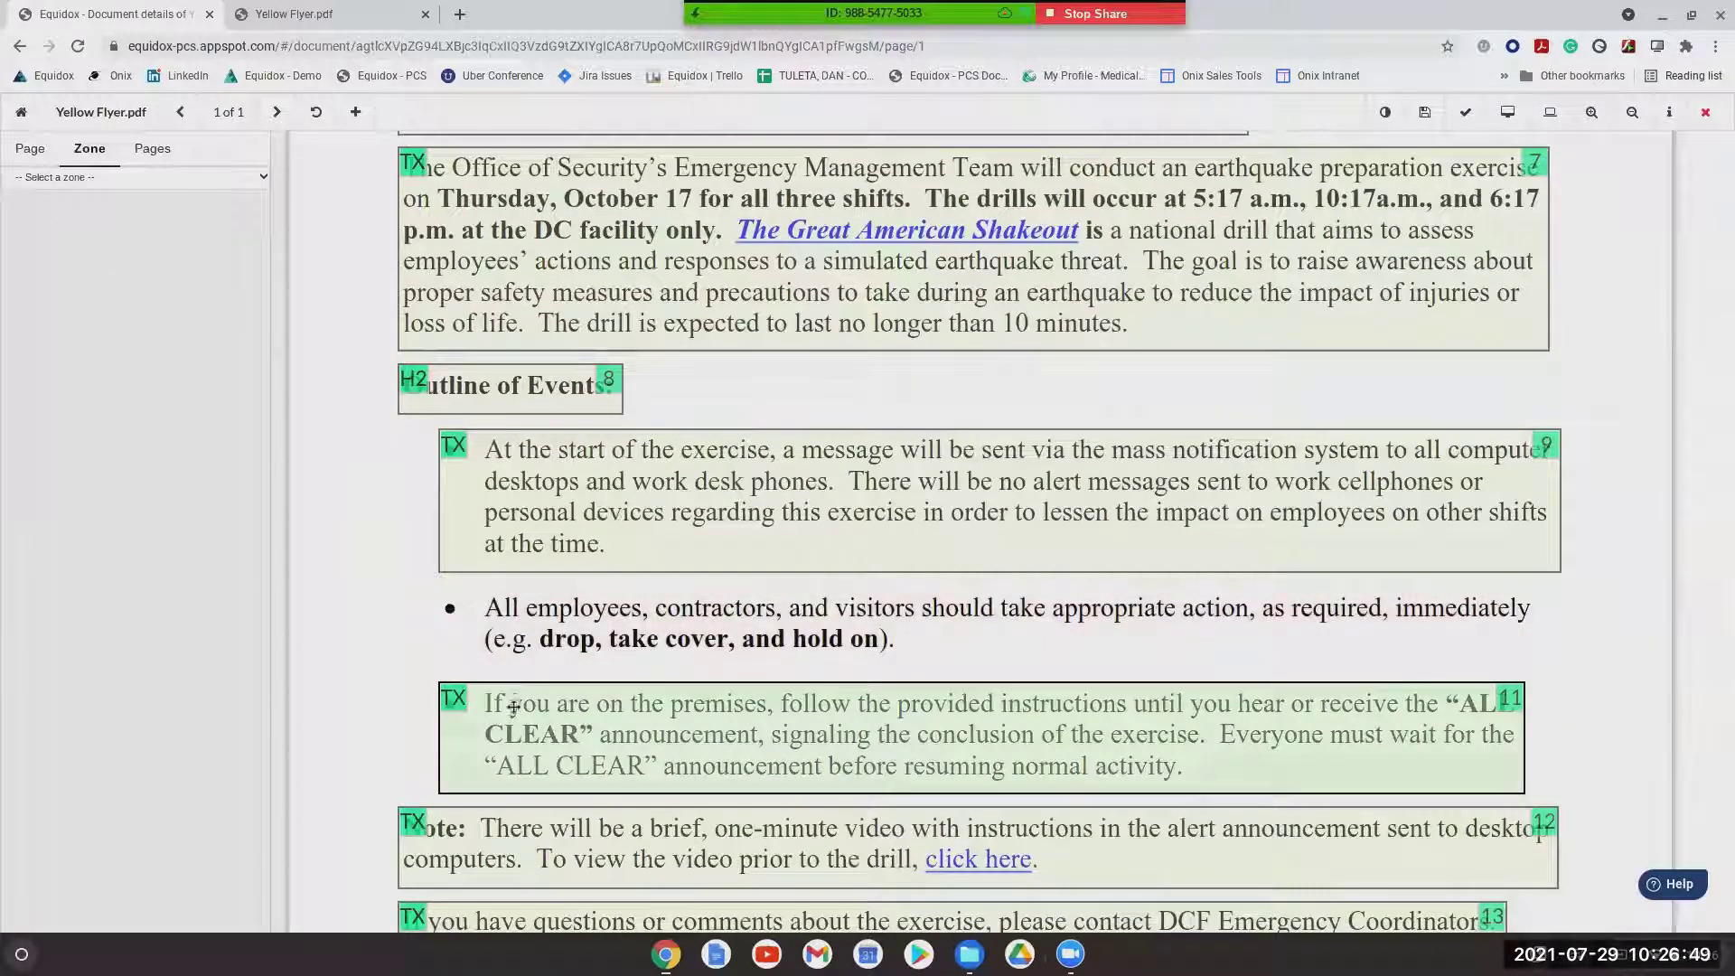
click(513, 702)
key(Delete)
drag(555, 571, 555, 789)
key(l)
drag(95, 689, 119, 689)
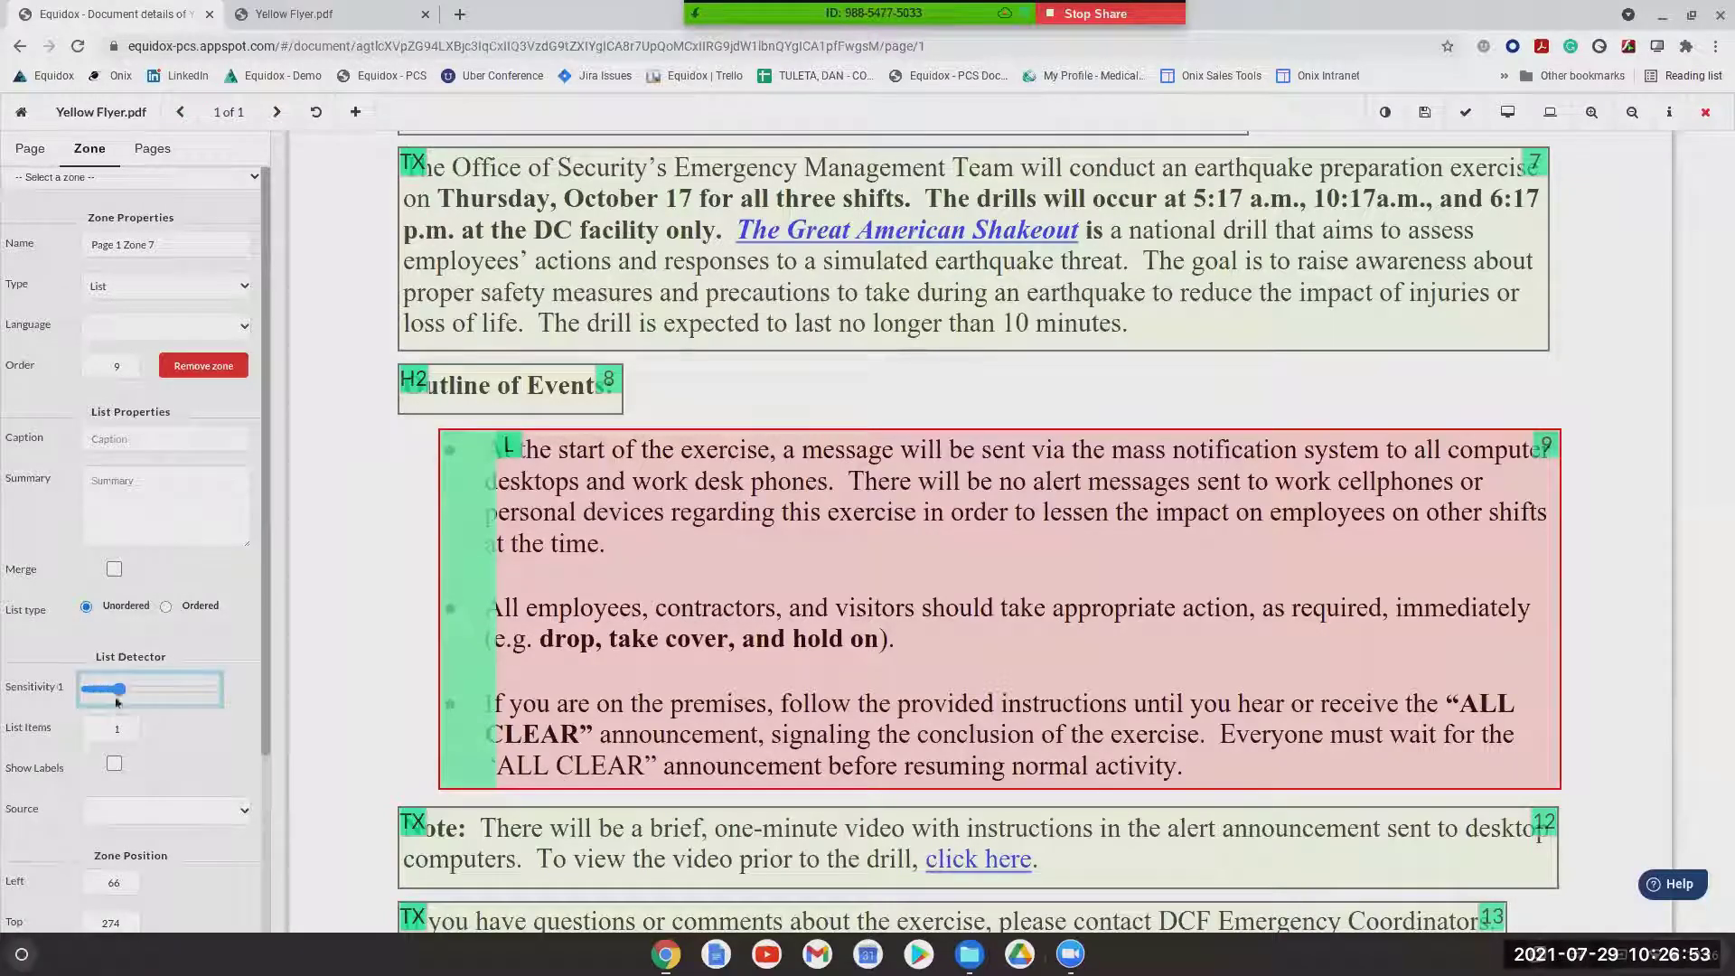
click(599, 534)
click(614, 633)
Give the seal image the alt description "Bureau of engraving and printing", correcting the spelling of Bureau
scroll(616, 710, up, 4)
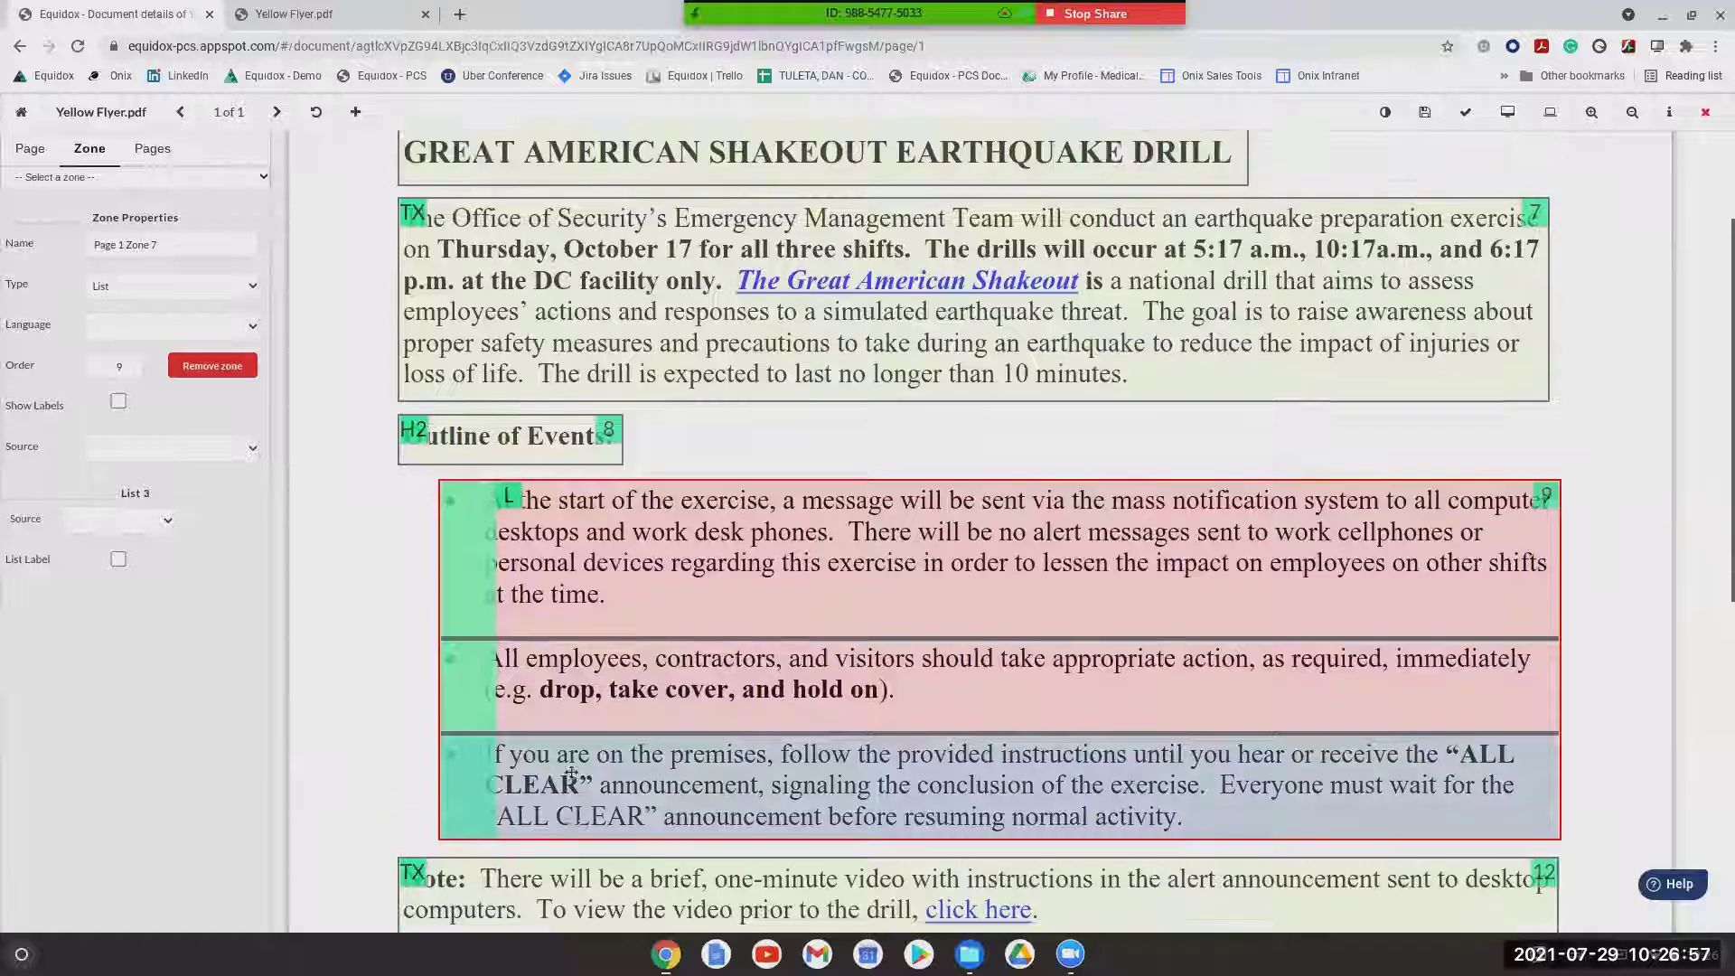
click(456, 217)
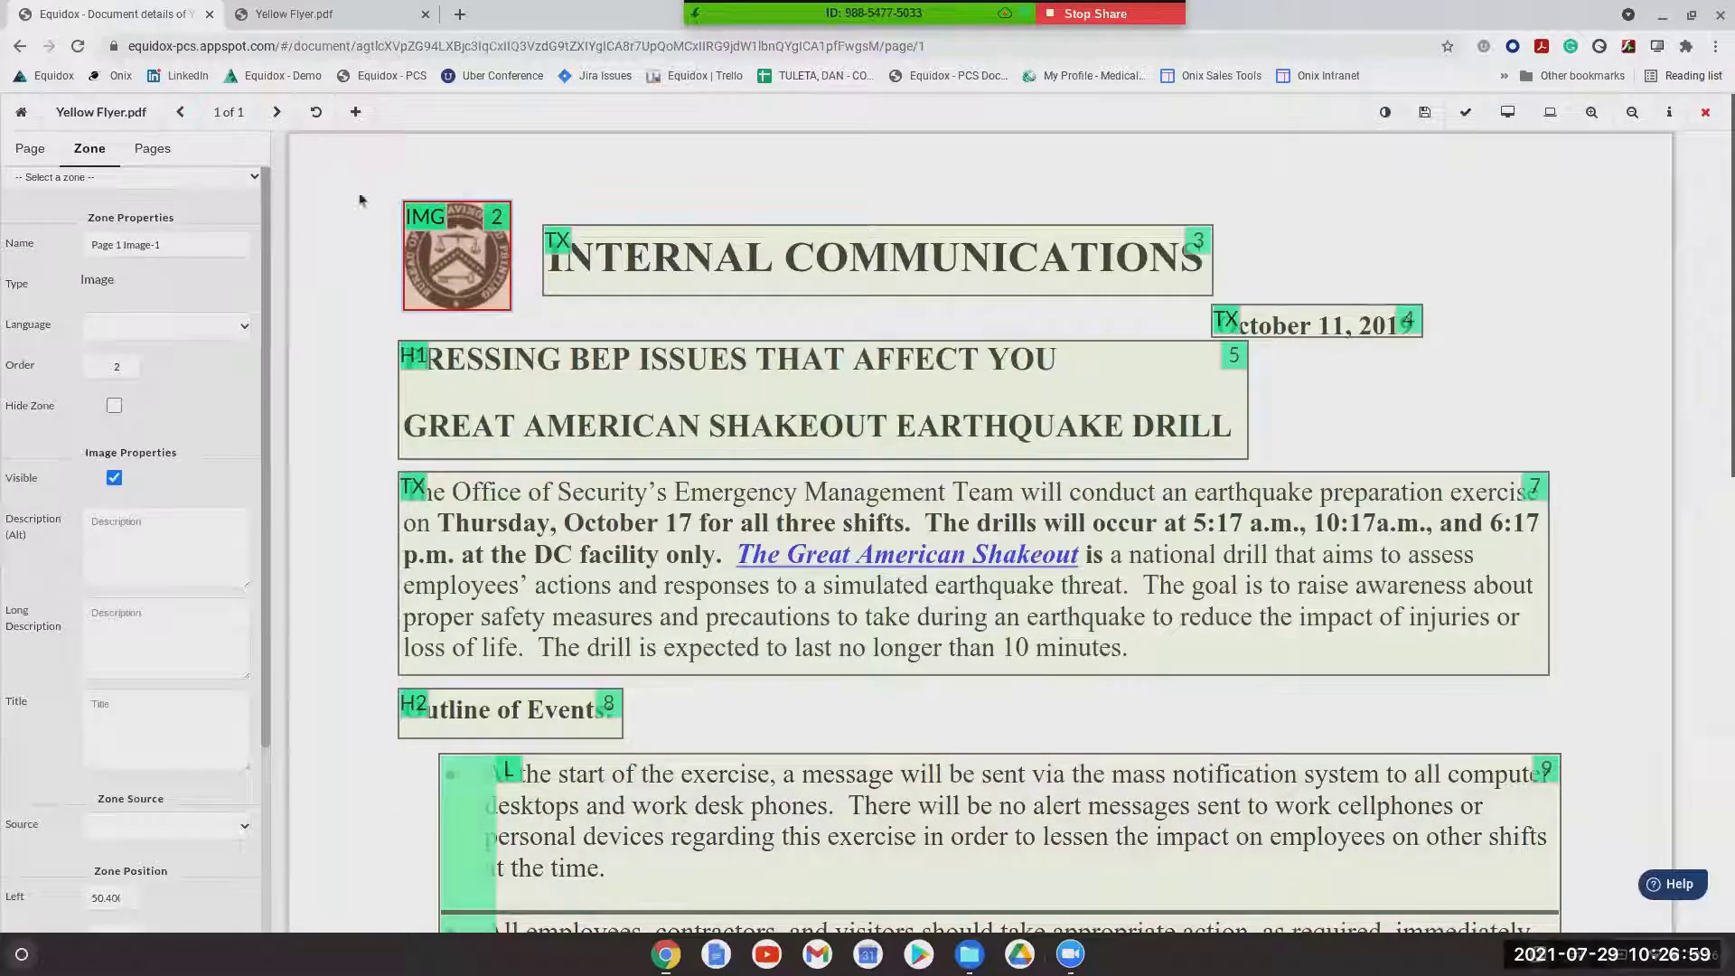
click(183, 524)
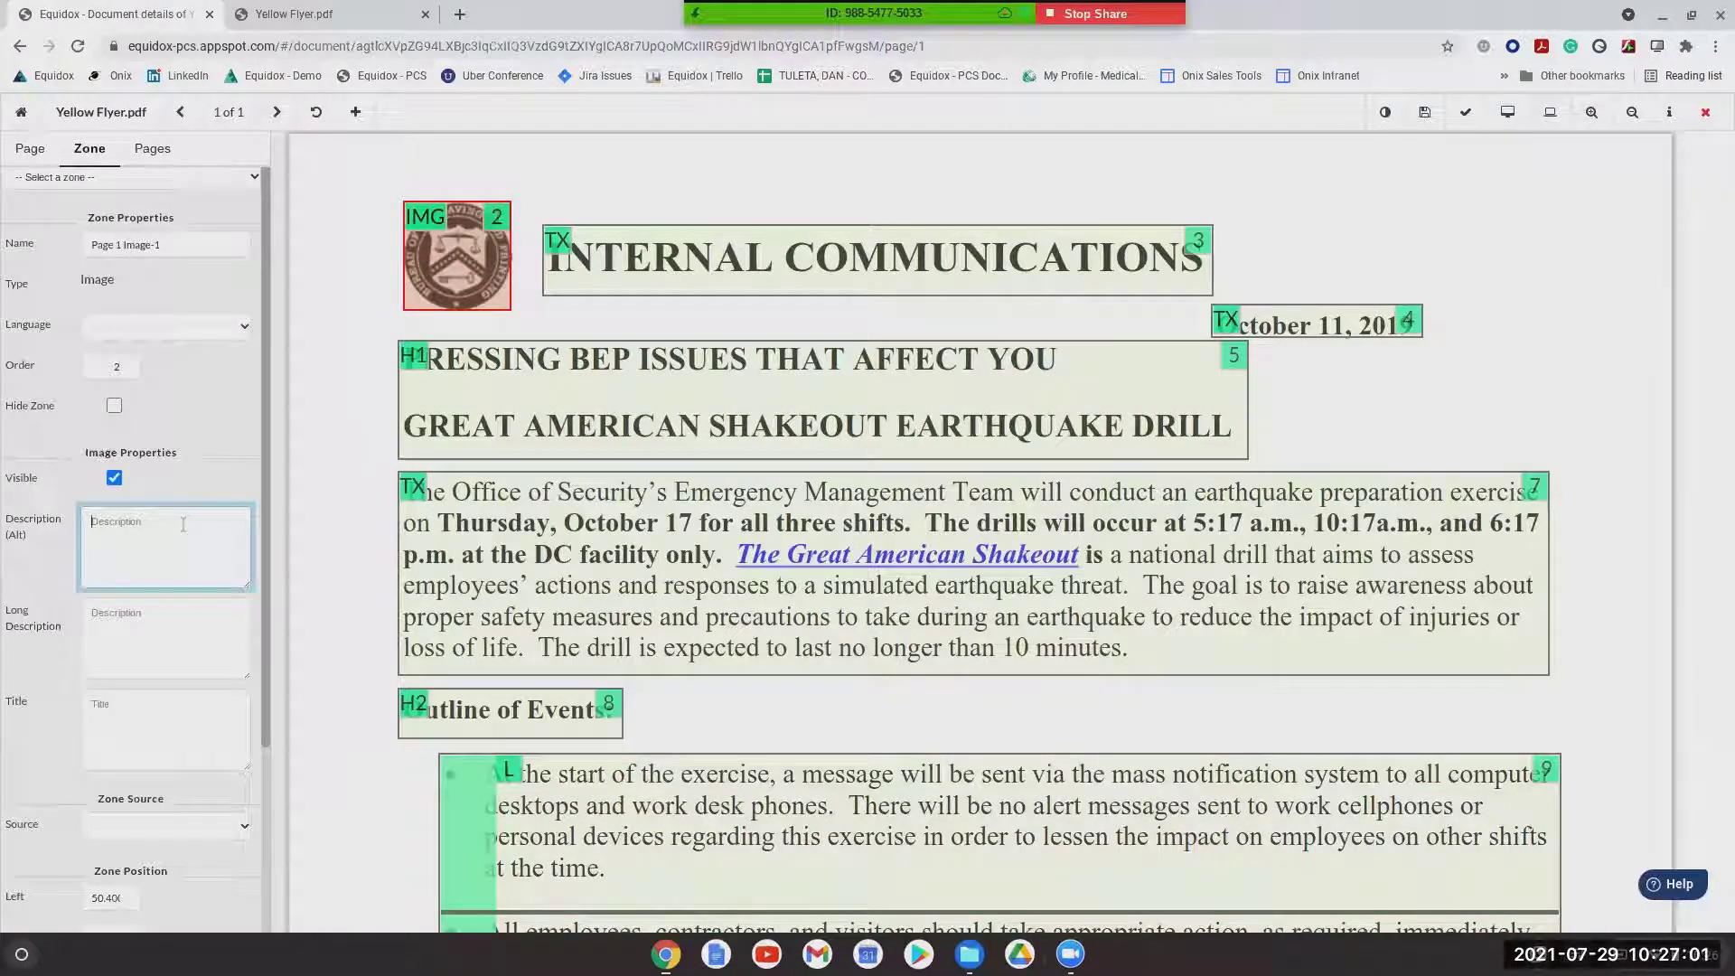
text(Bureaeu of engraving and printing)
right_click(108, 526)
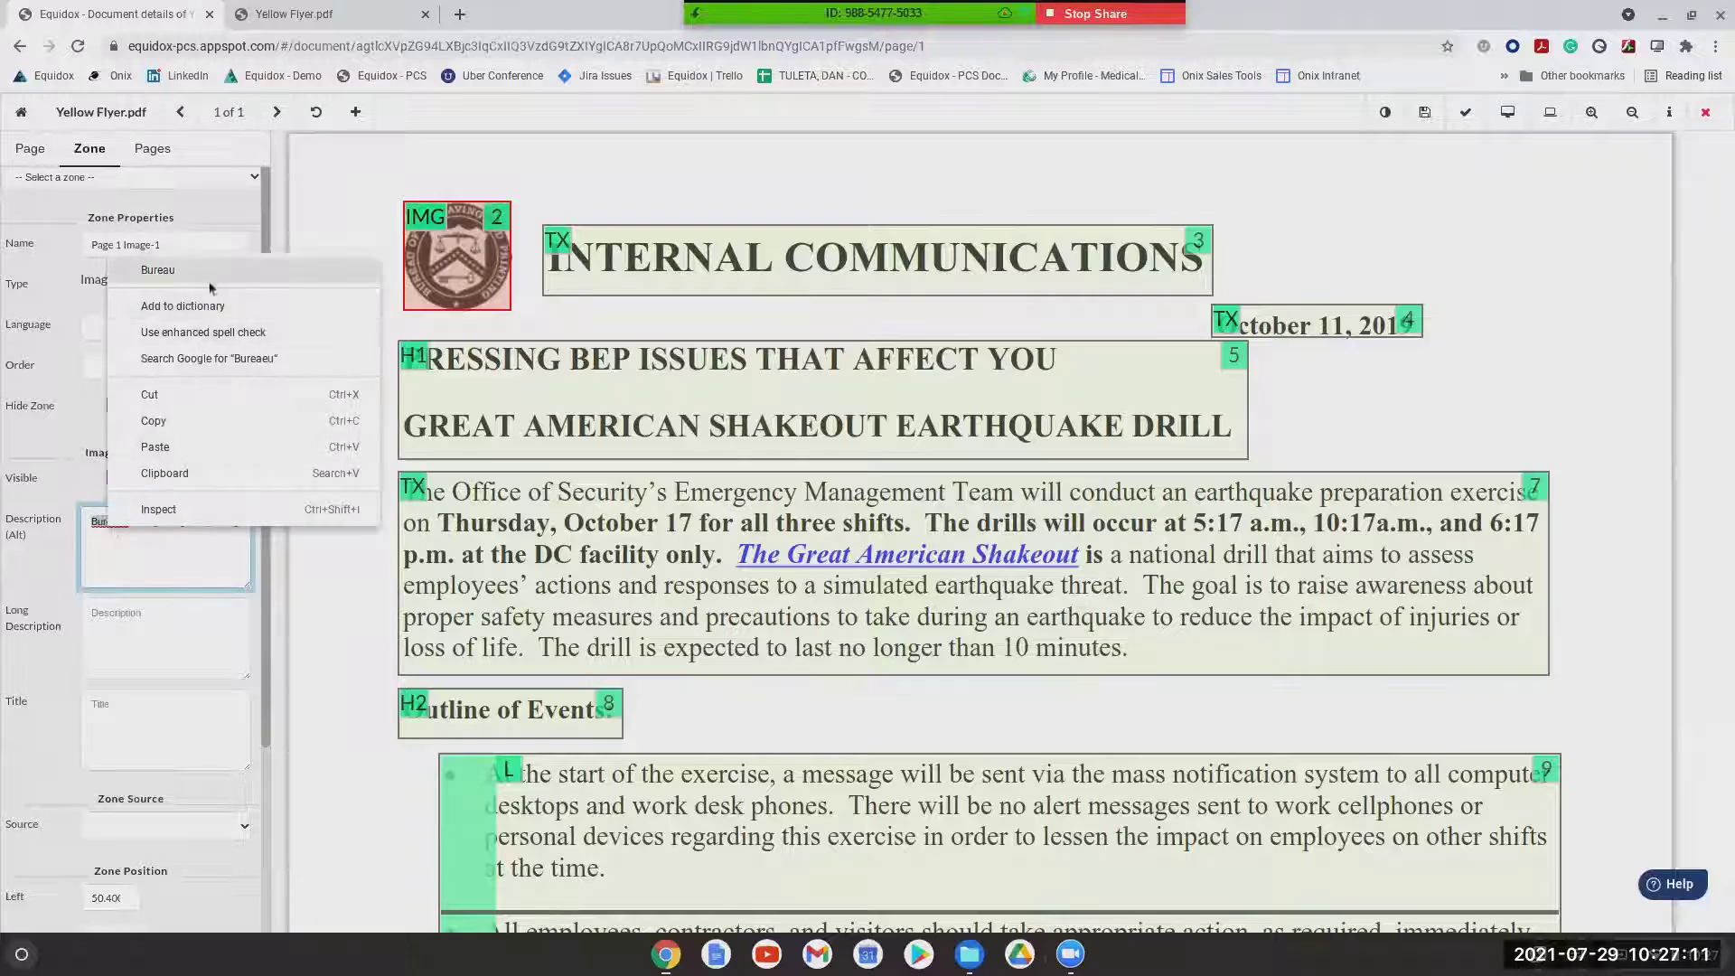
click(154, 275)
Remove the image zone over the Core Values banner at the end of the page
scroll(1024, 601, down, 9)
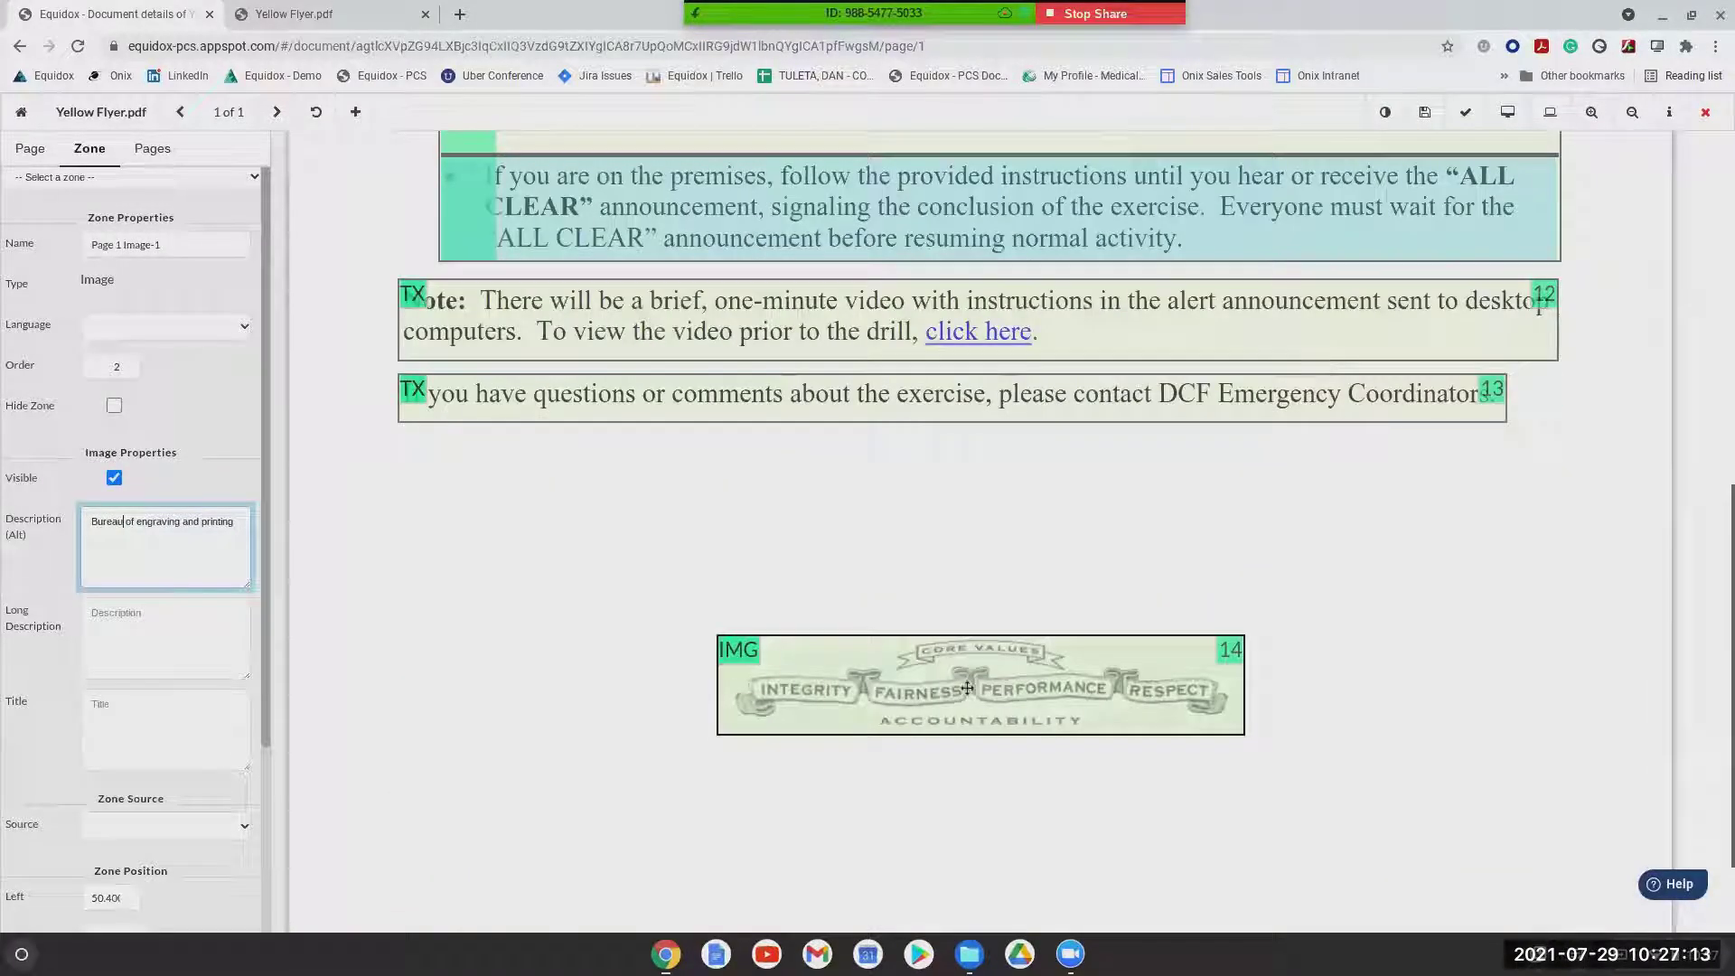
click(967, 688)
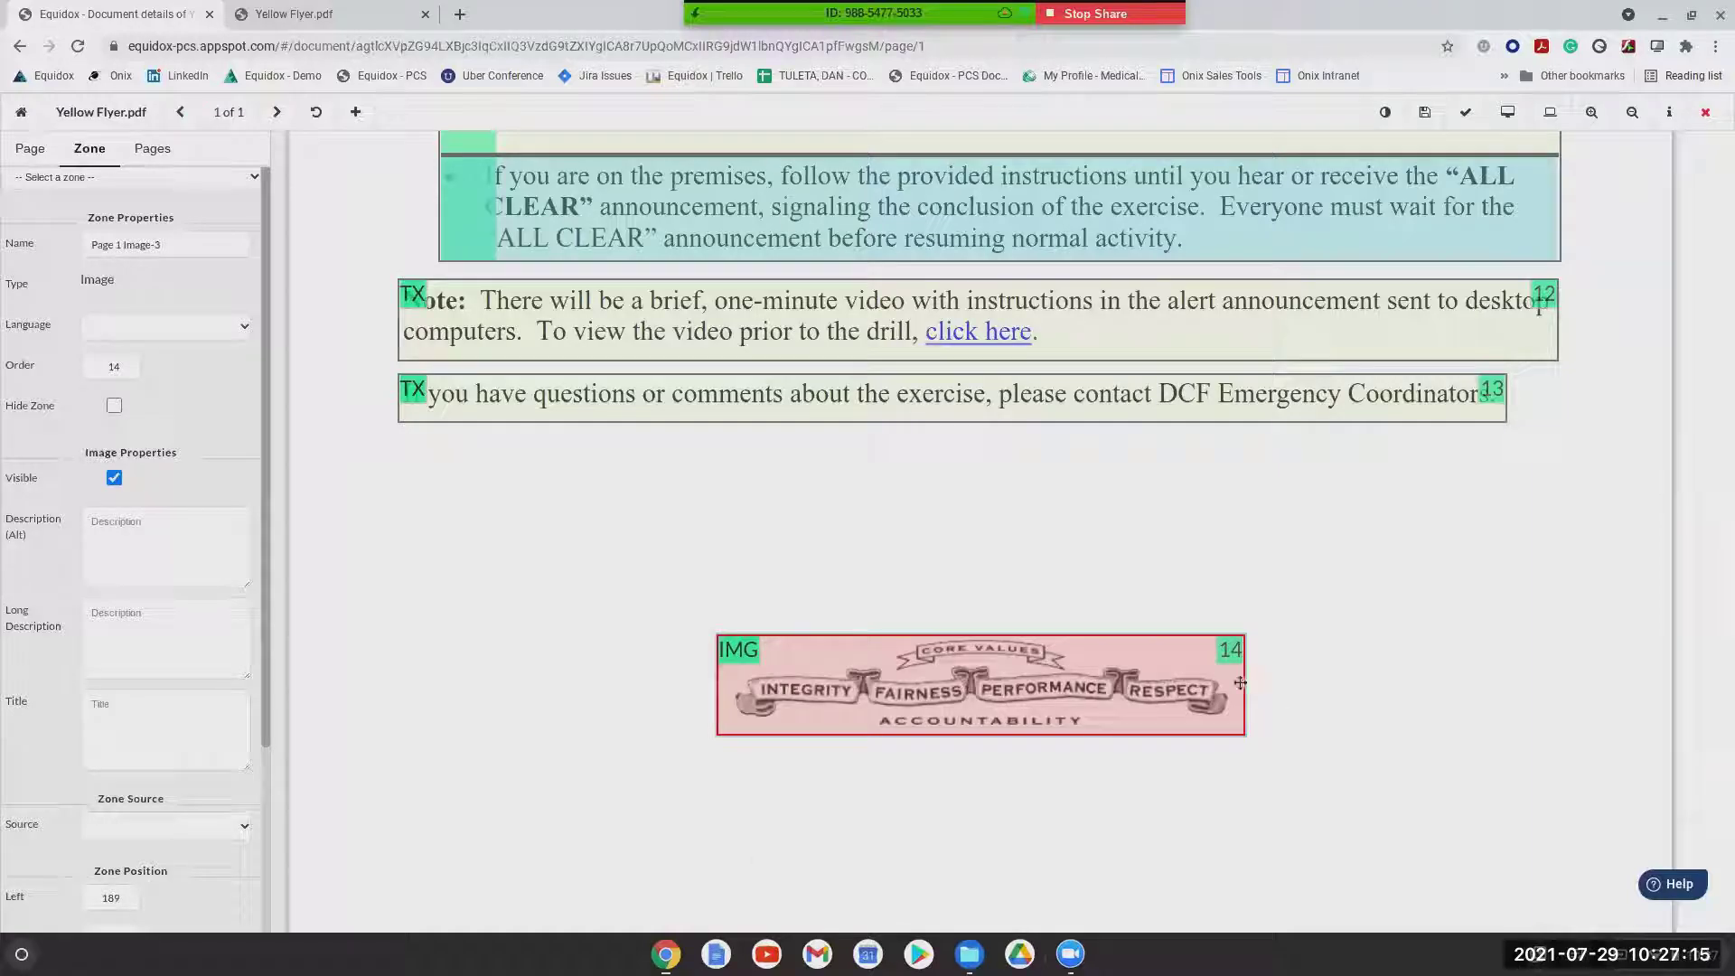
key(Delete)
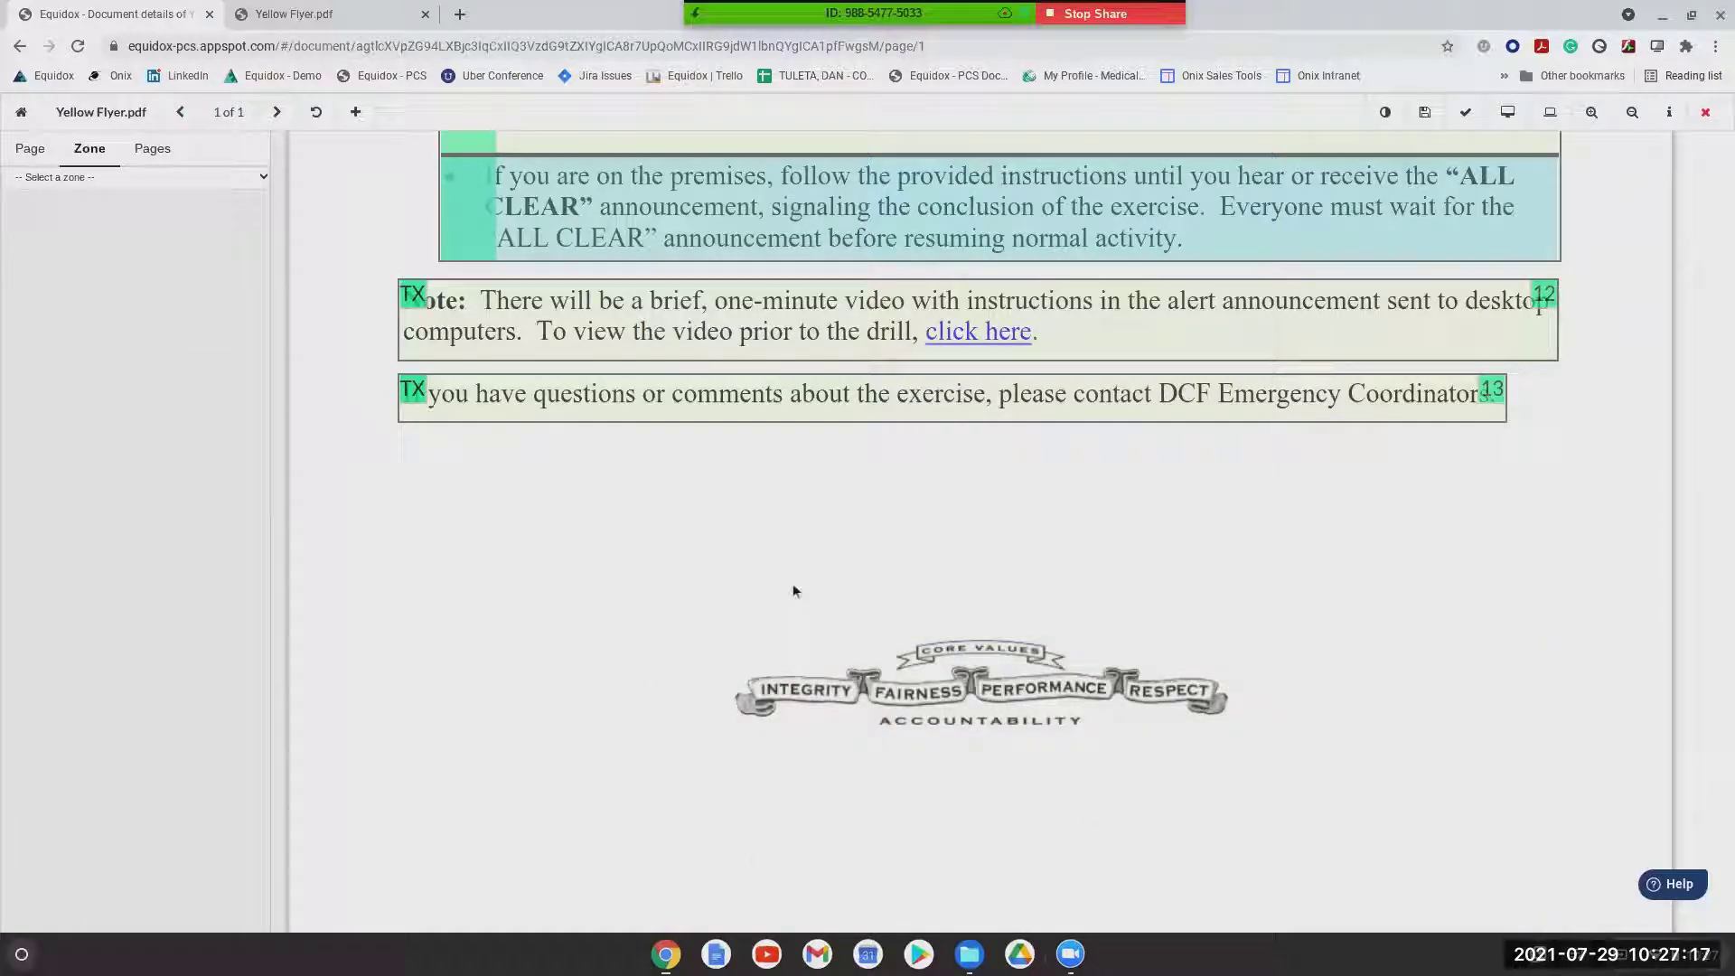
Save the page layout and leave the editor for the document's PDF output options
scroll(716, 636, up, 10)
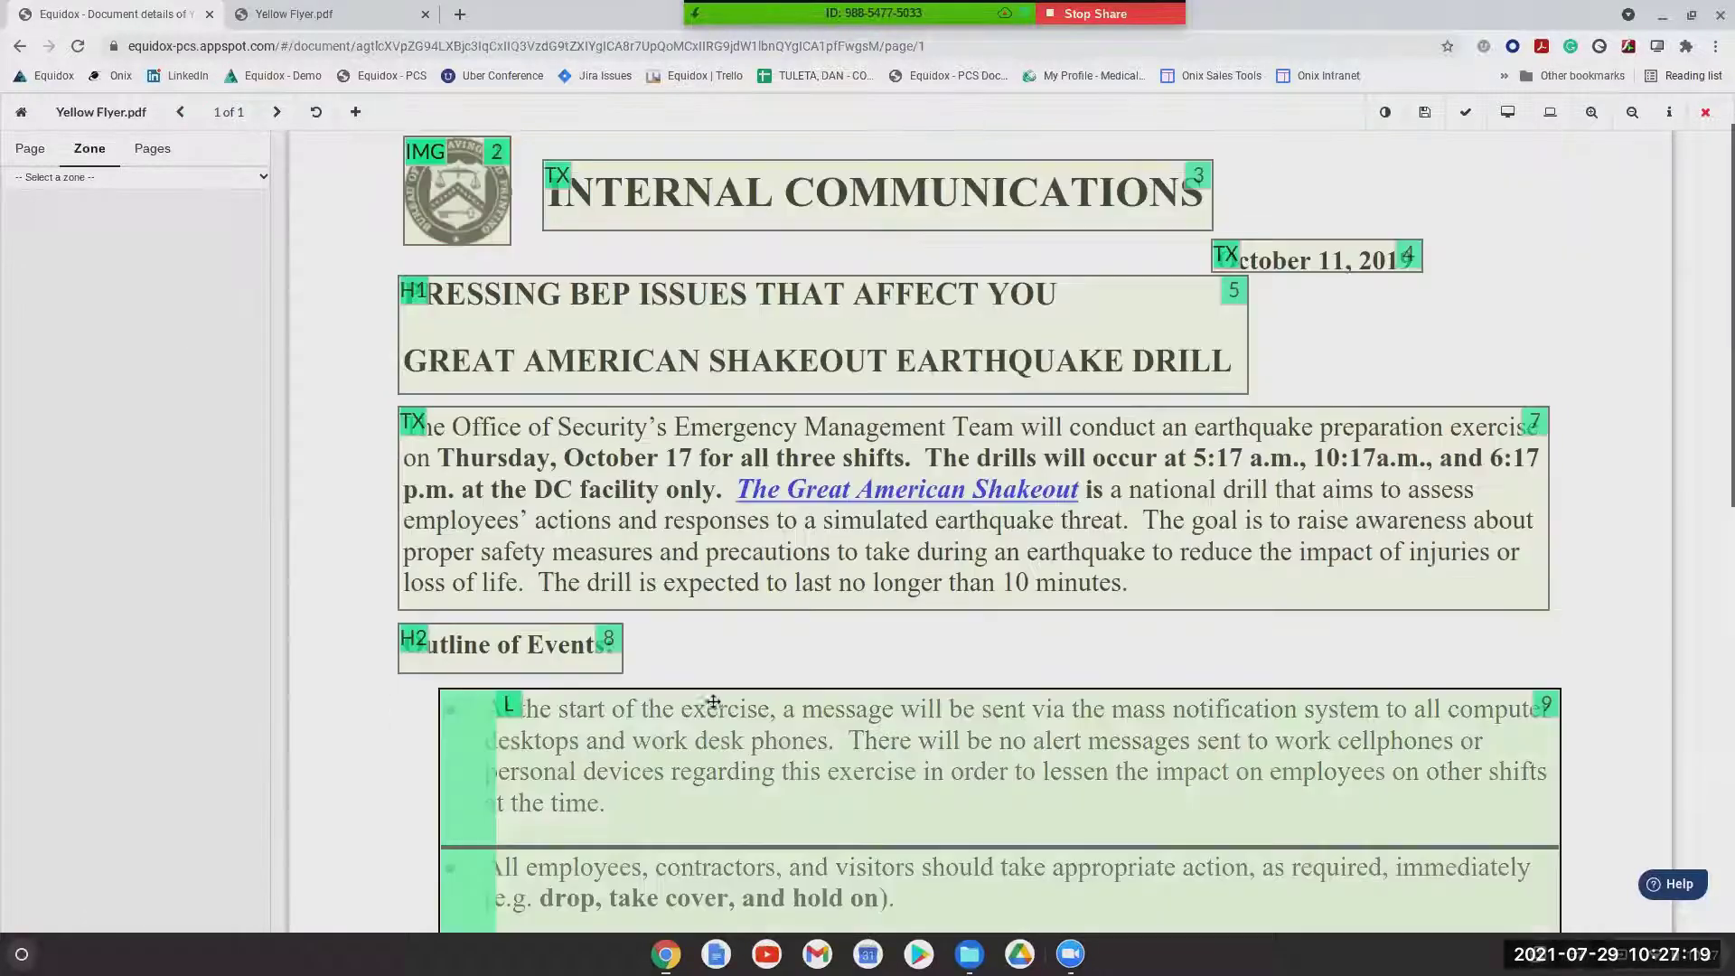
scroll(713, 701, up, 1)
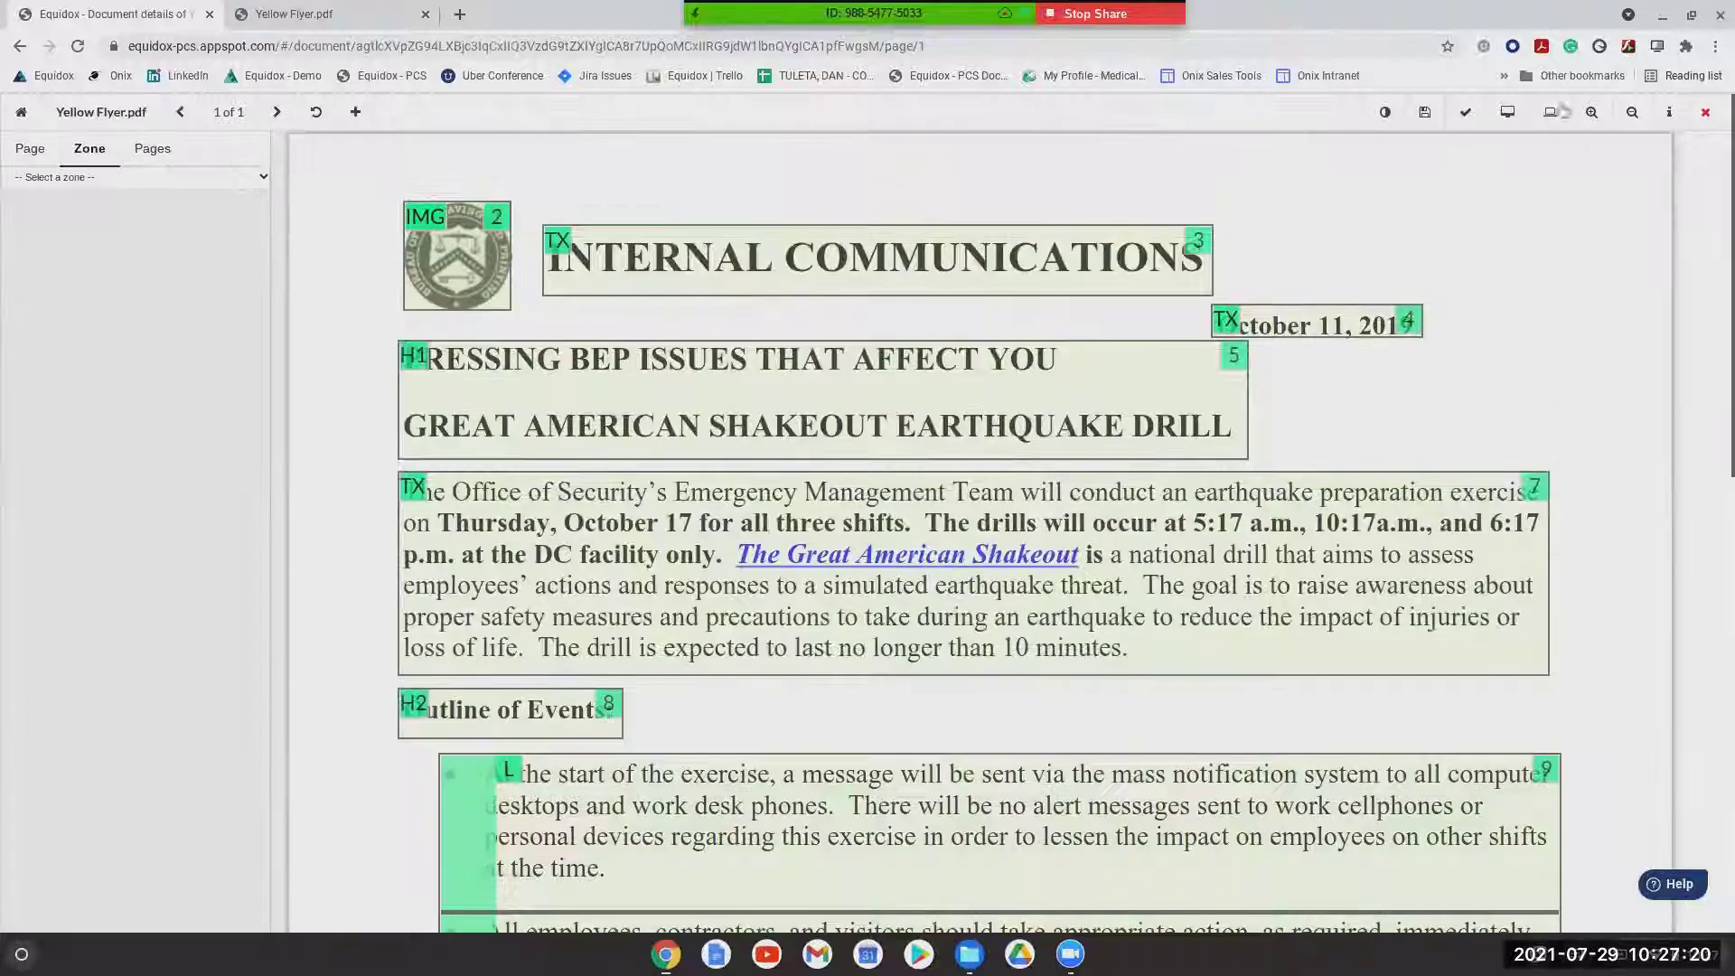
click(1433, 118)
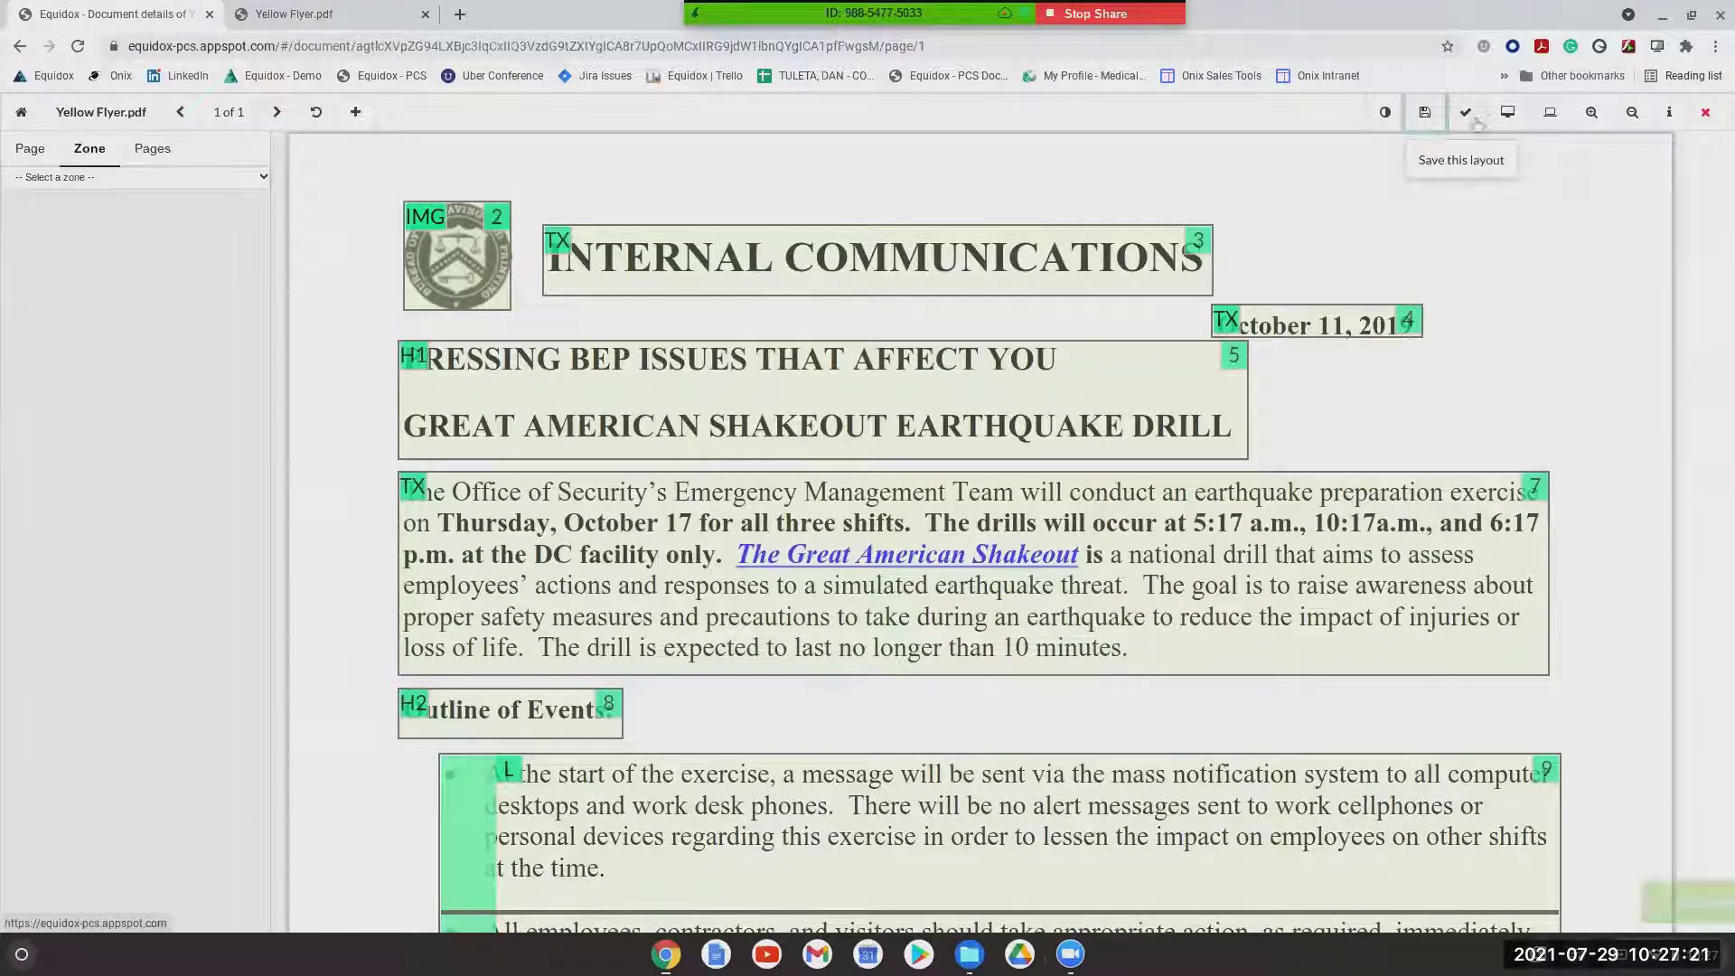
click(1705, 114)
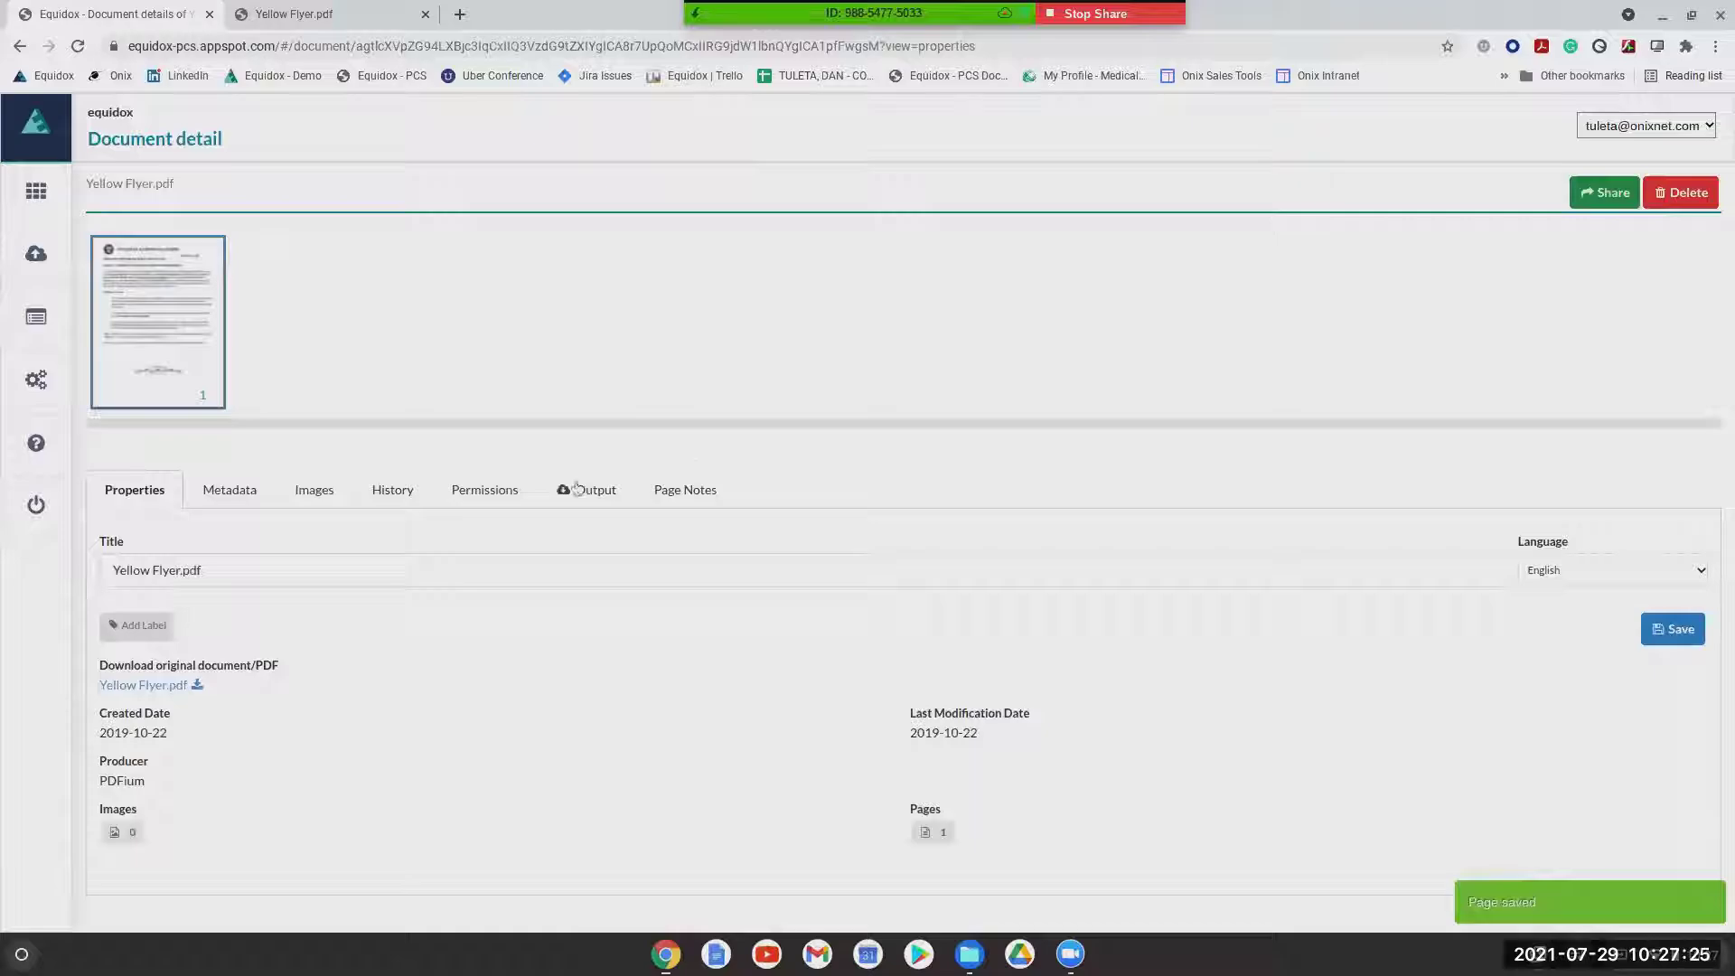
click(578, 489)
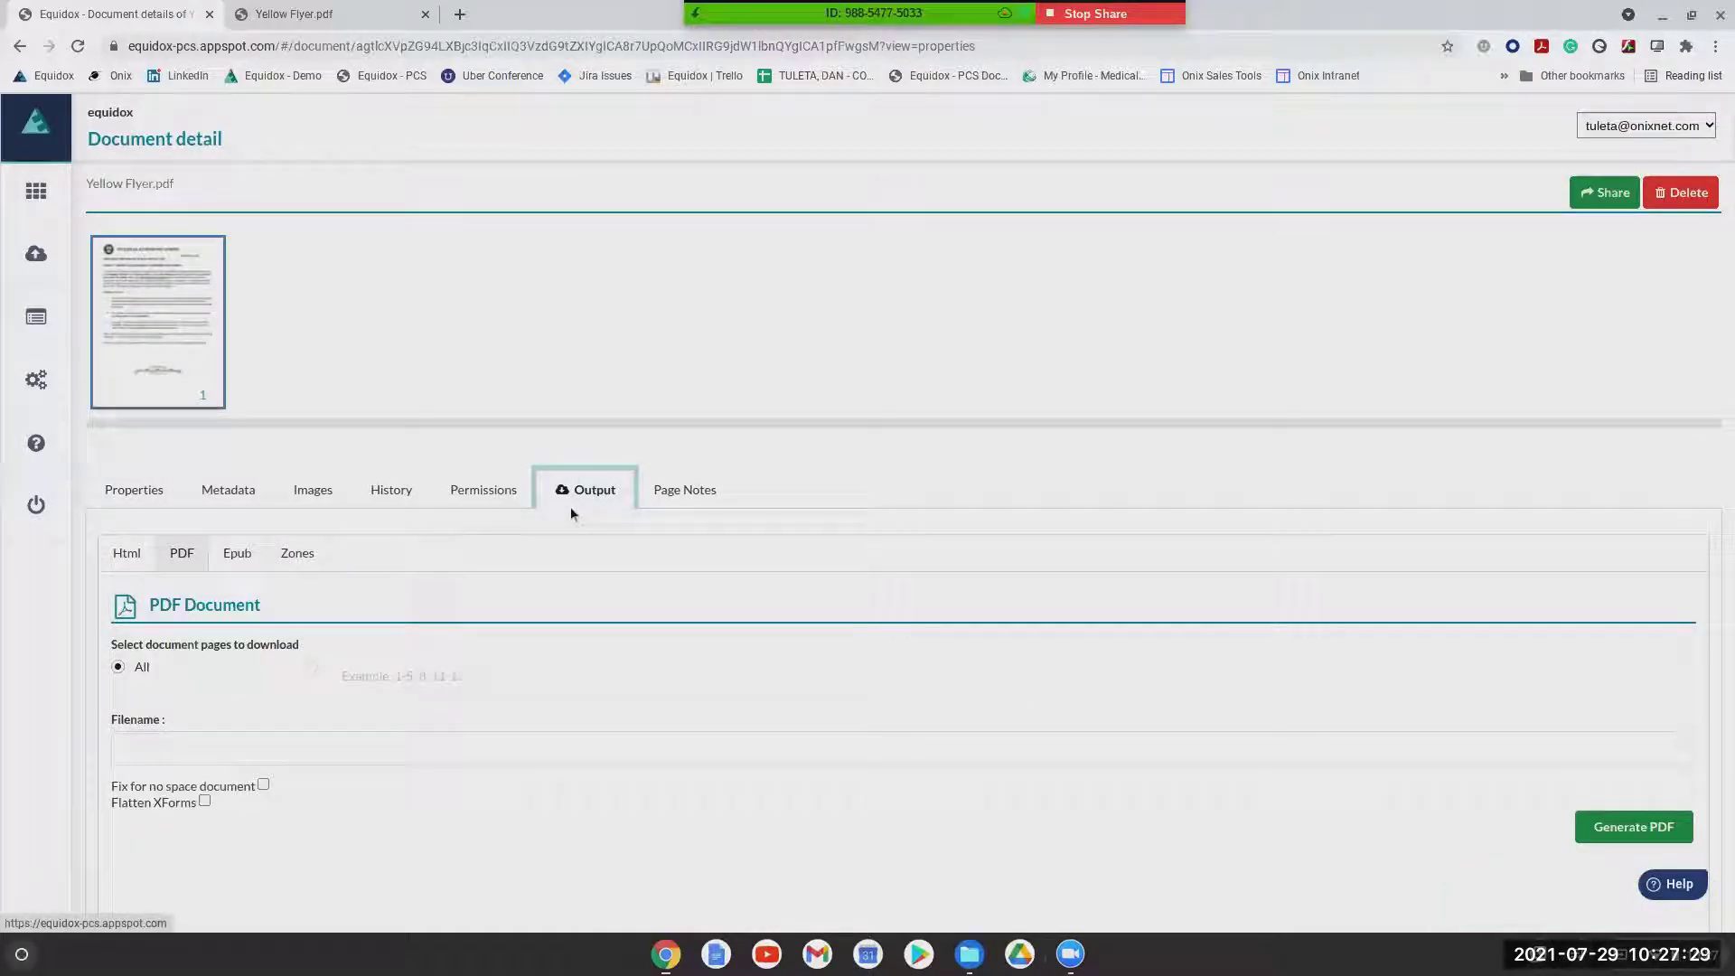
Generate the PDF output of Yellow Flyer.pdf for all pages
click(178, 564)
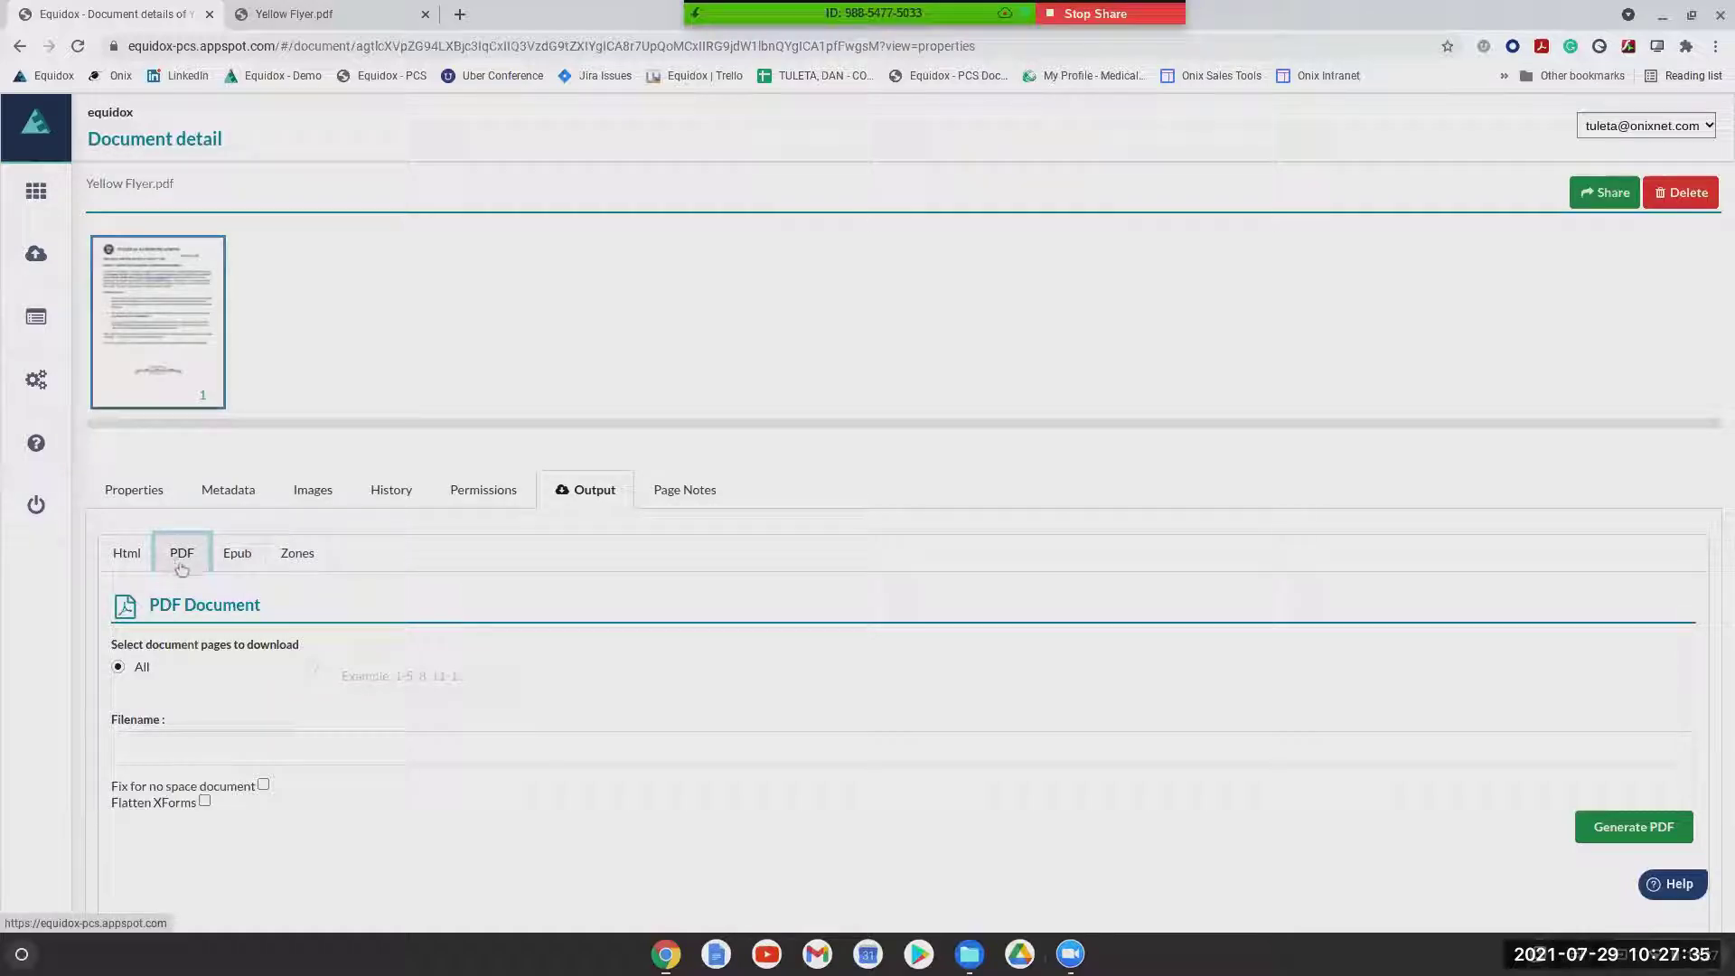
click(1606, 823)
scroll(443, 736, down, 1)
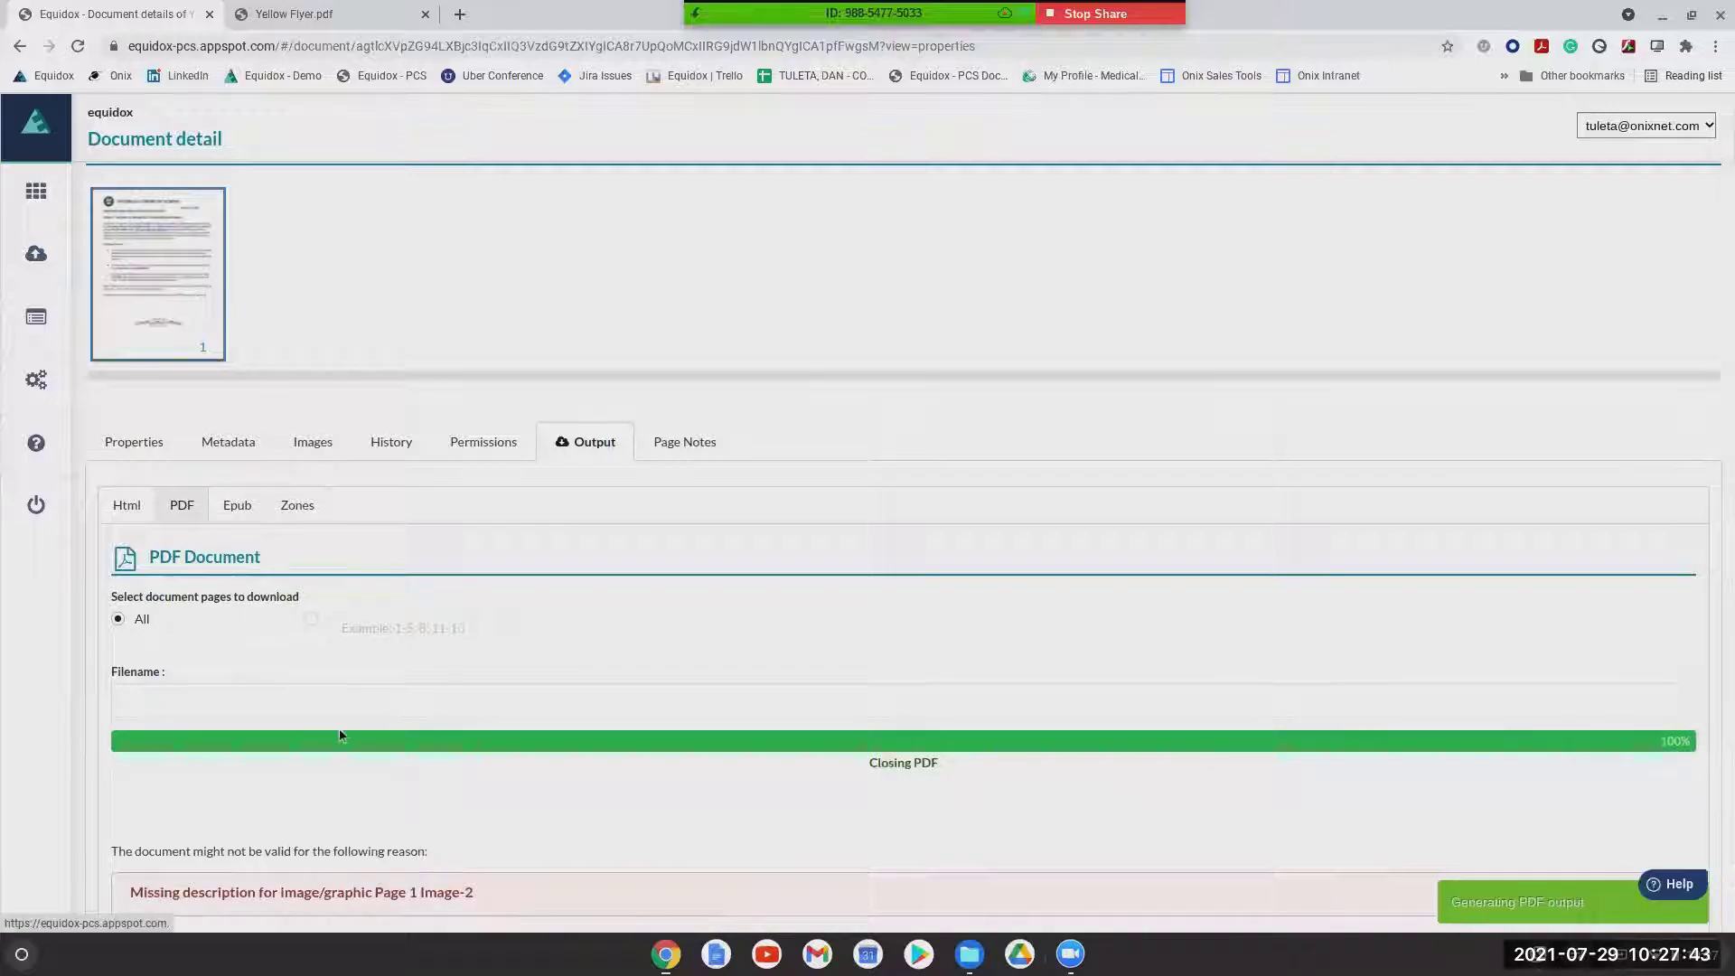
scroll(388, 856, down, 1)
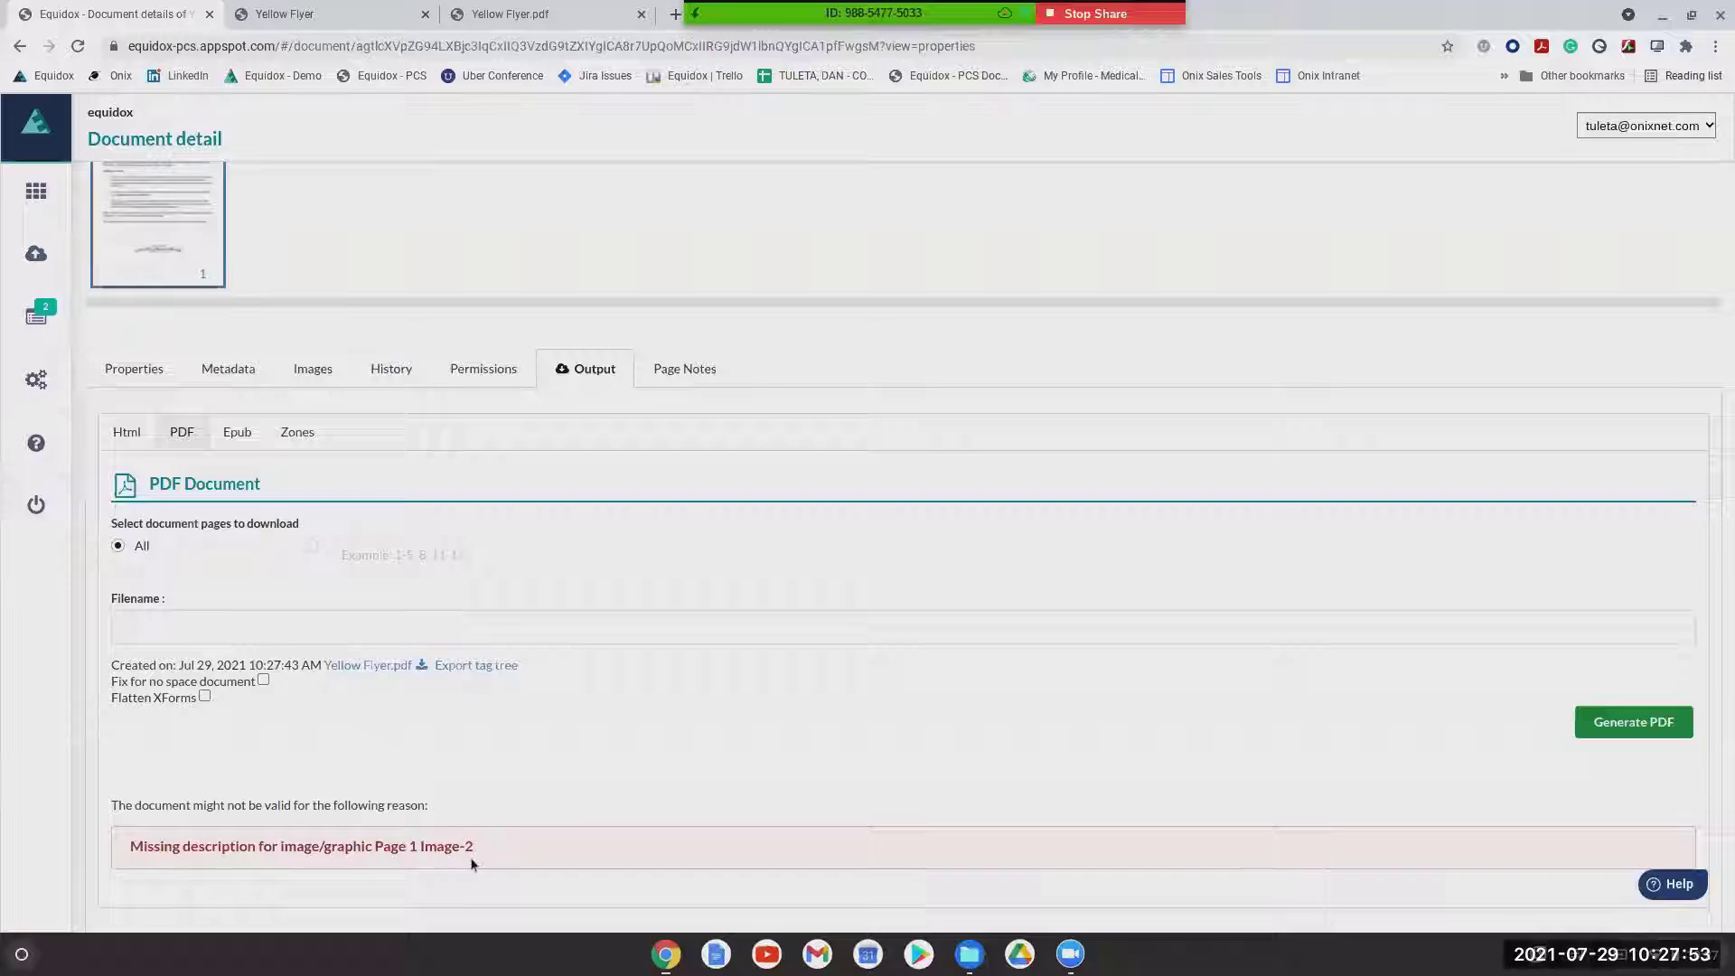
Check page 1 in the editor for the image flagged as missing a description, and return to the document's PDF output options
drag(128, 846, 183, 867)
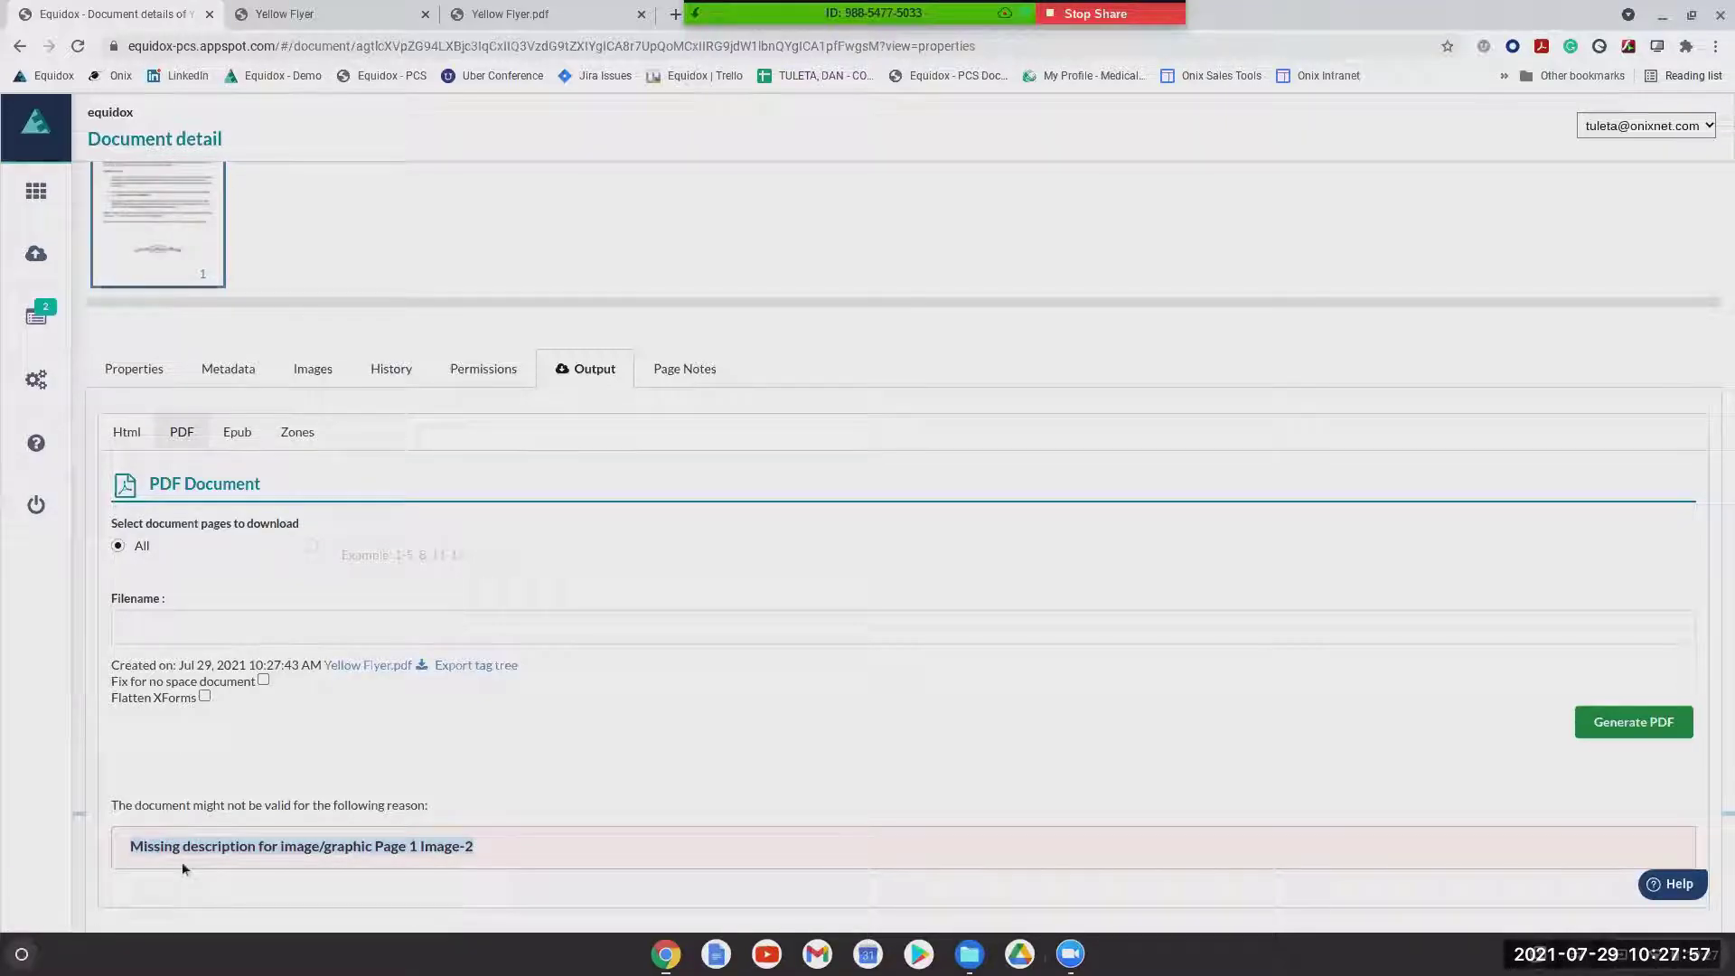
click(182, 860)
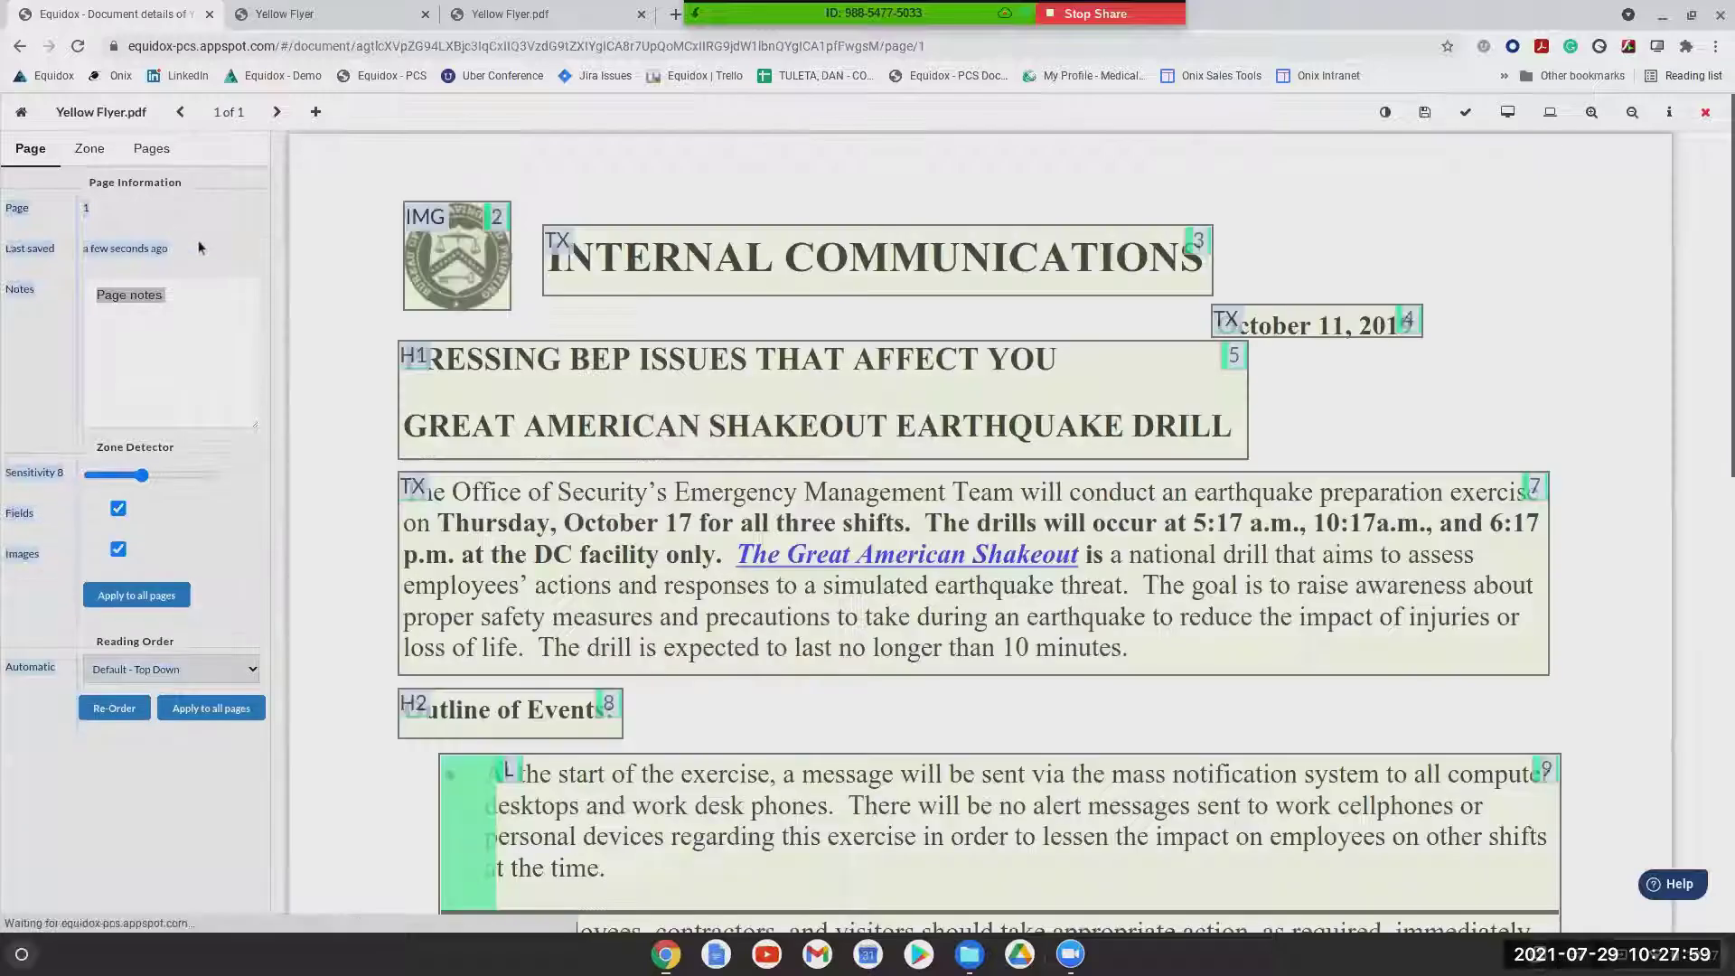
scroll(693, 603, down, 8)
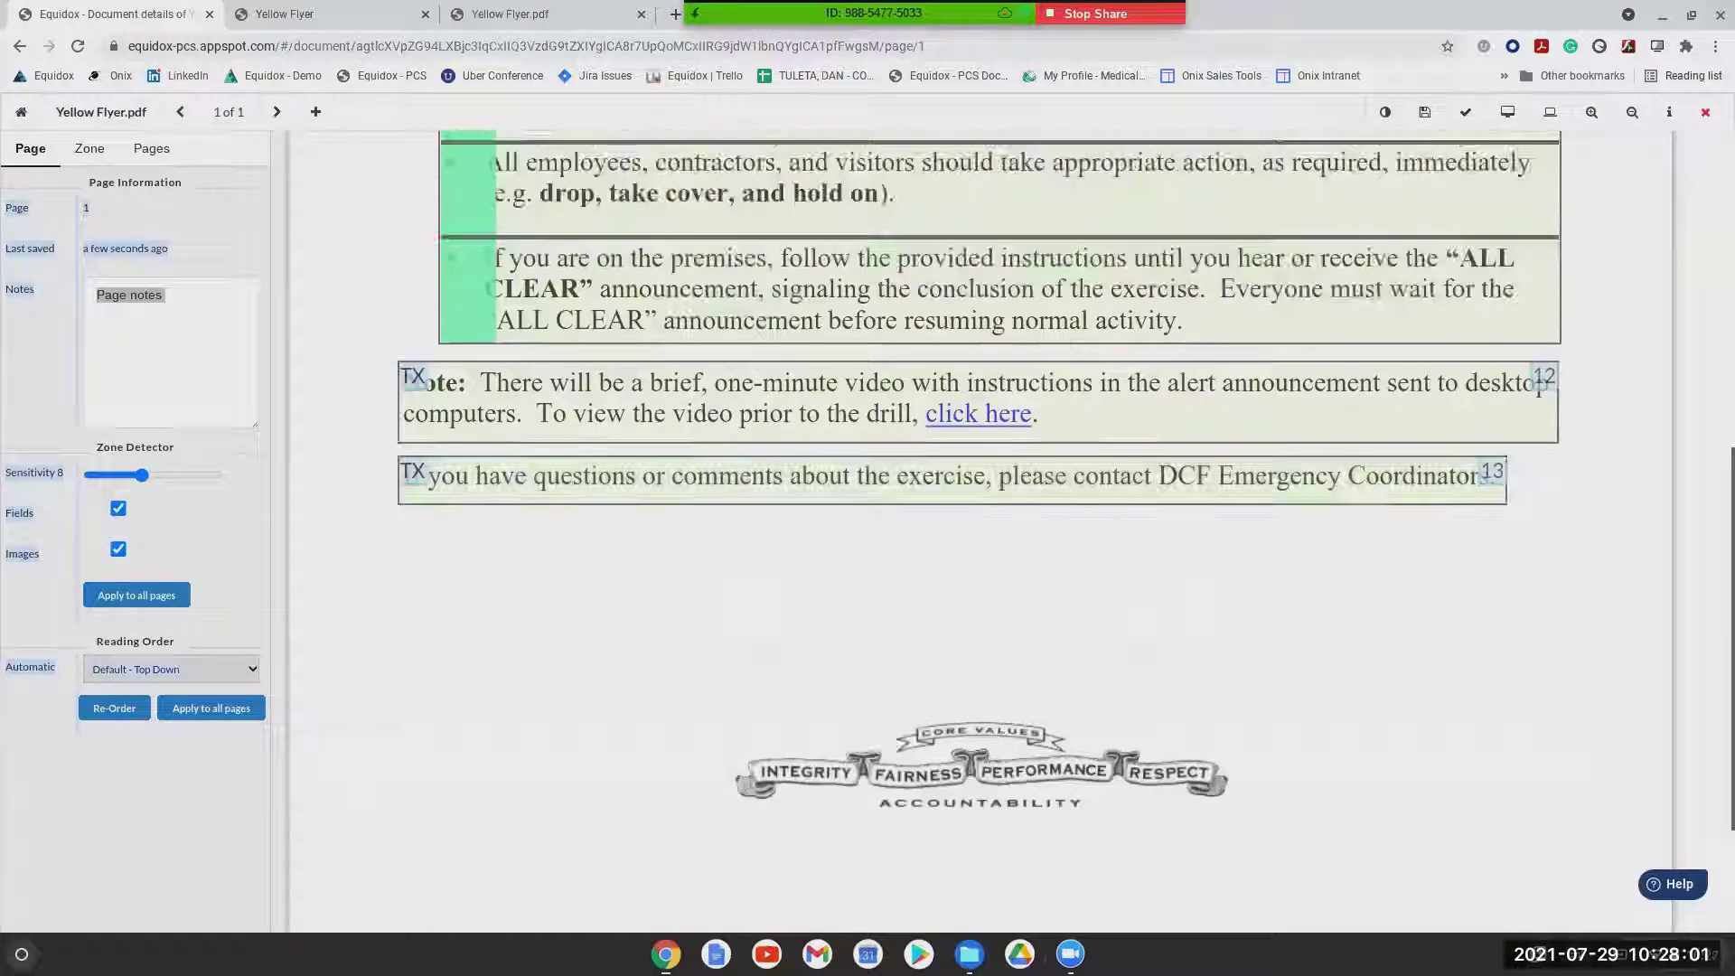
click(1705, 112)
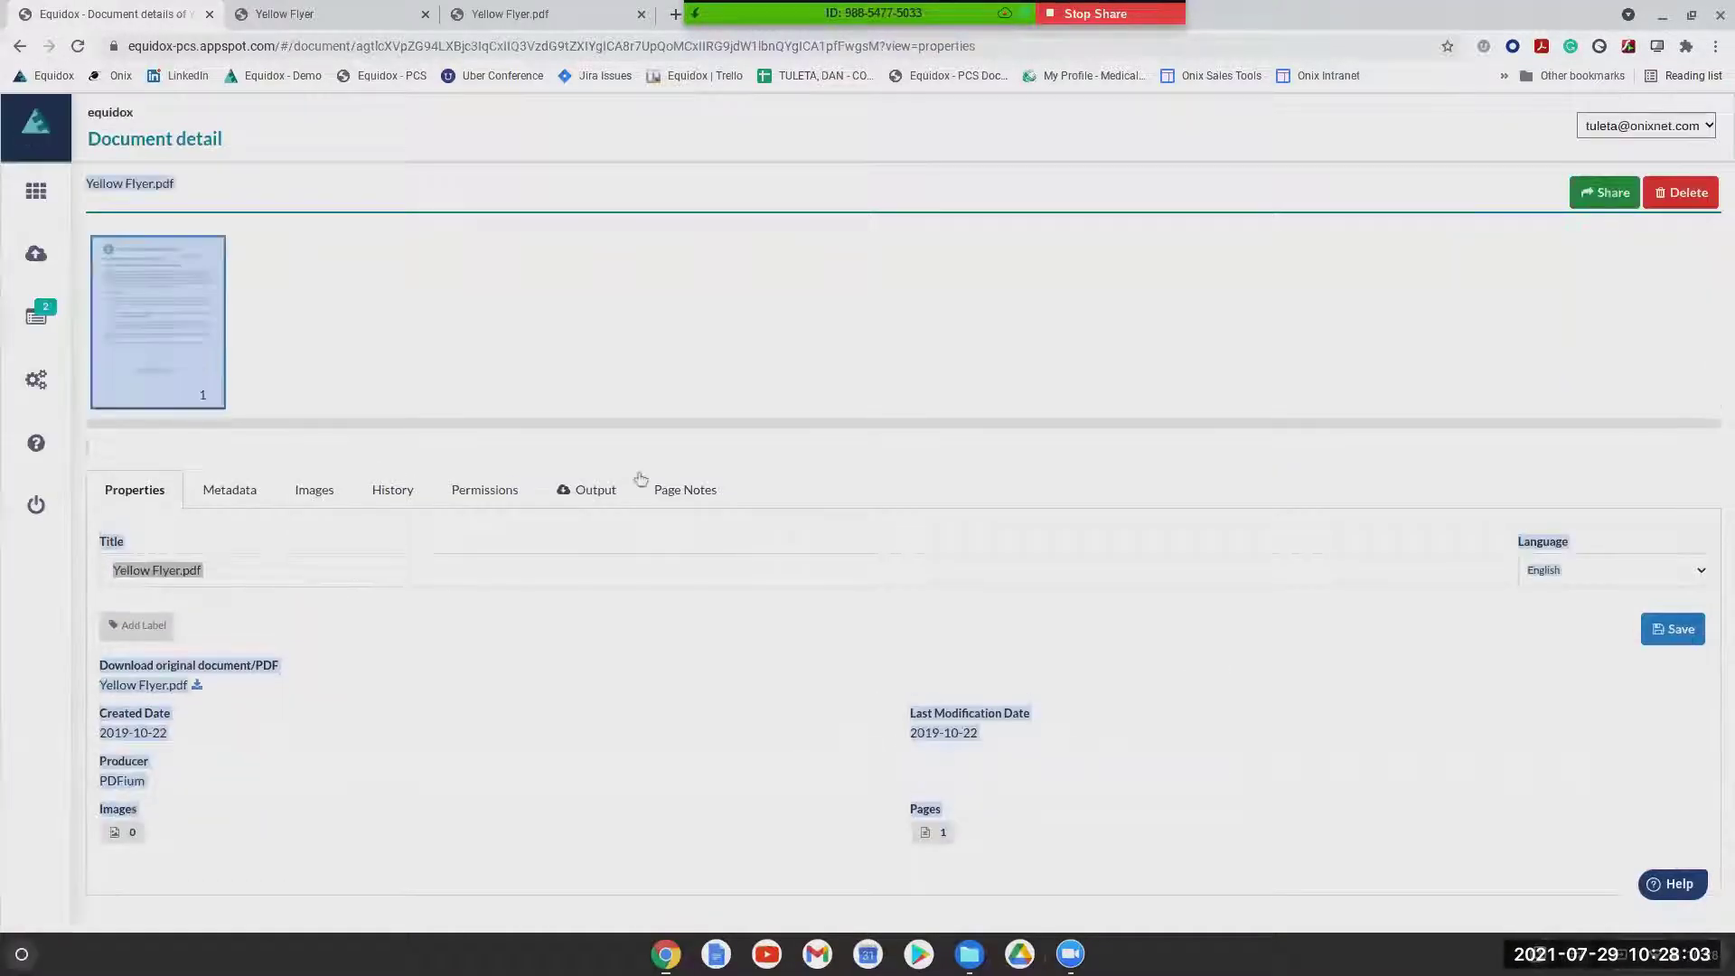
click(587, 488)
scroll(249, 544, down, 1)
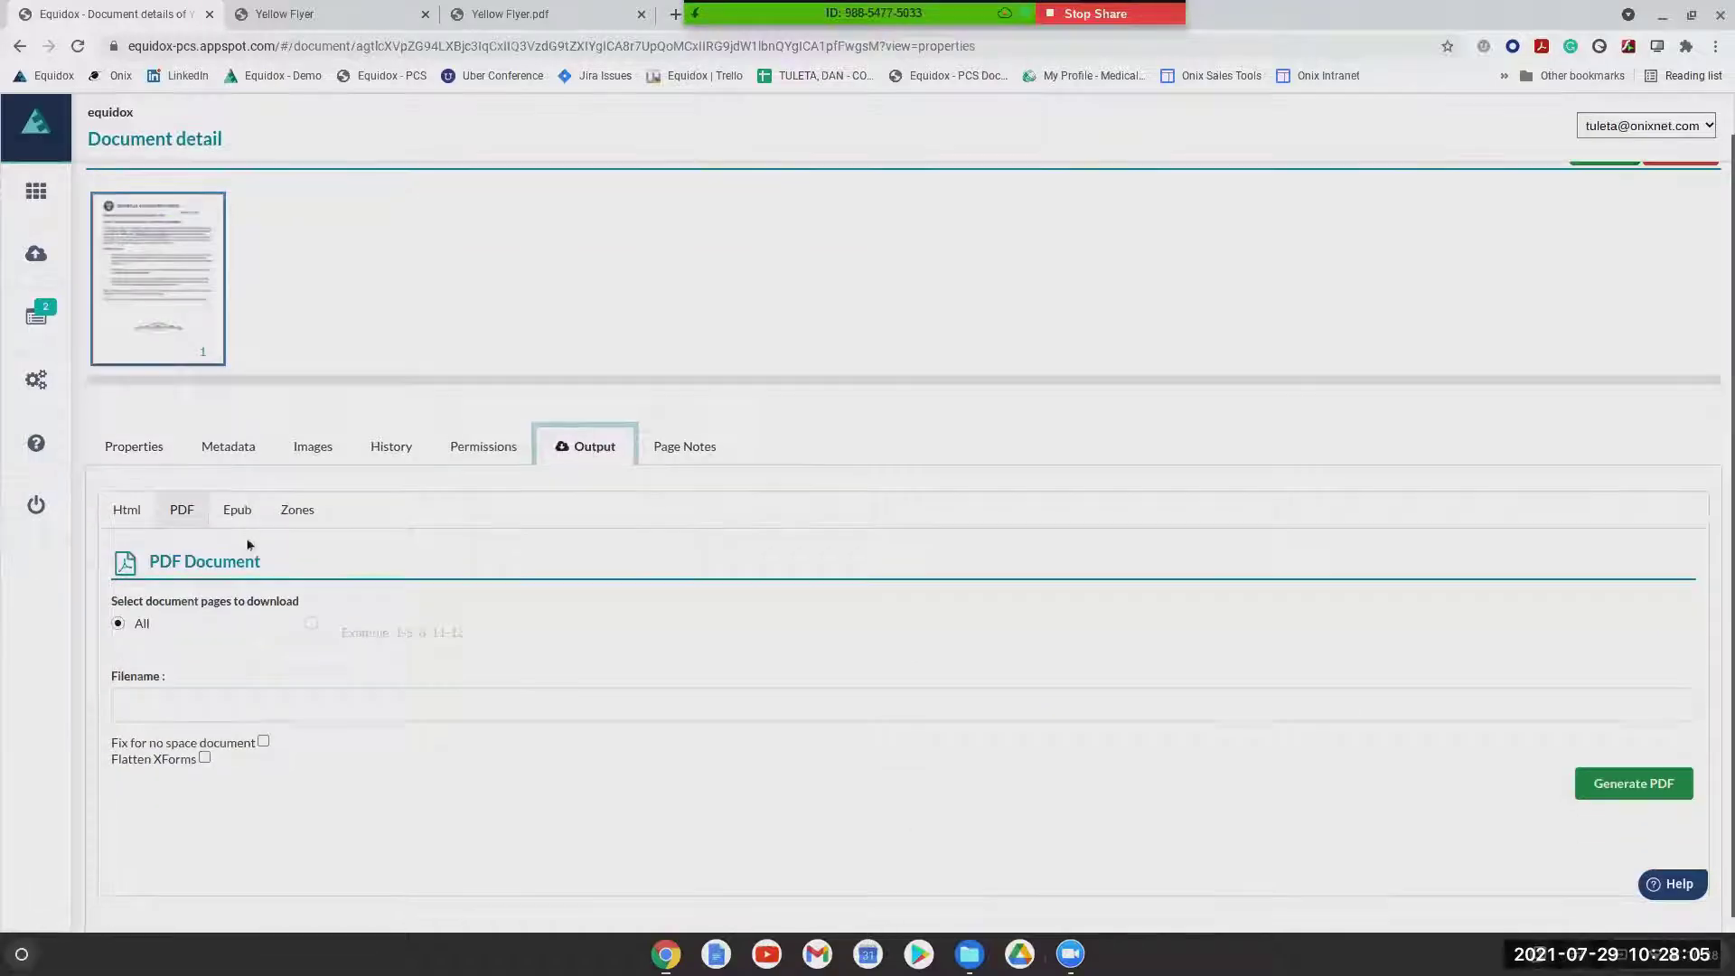
click(180, 509)
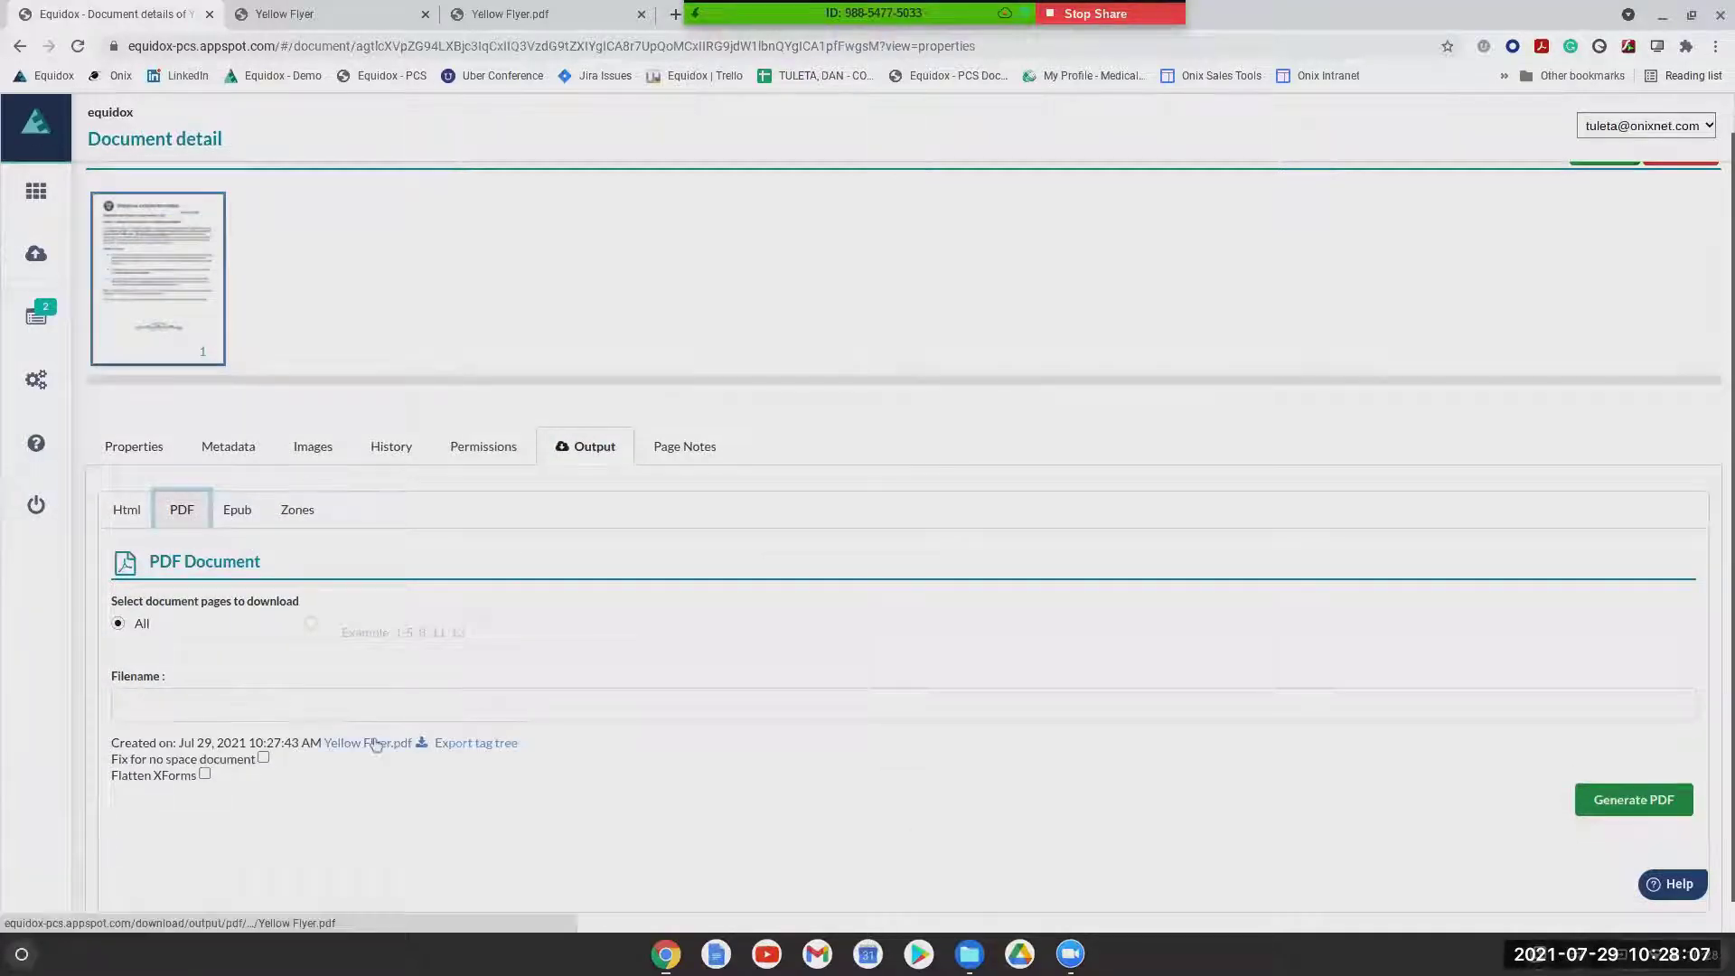
Review the generated Yellow Flyer PDF from its heading down to the Core Values banner
click(365, 27)
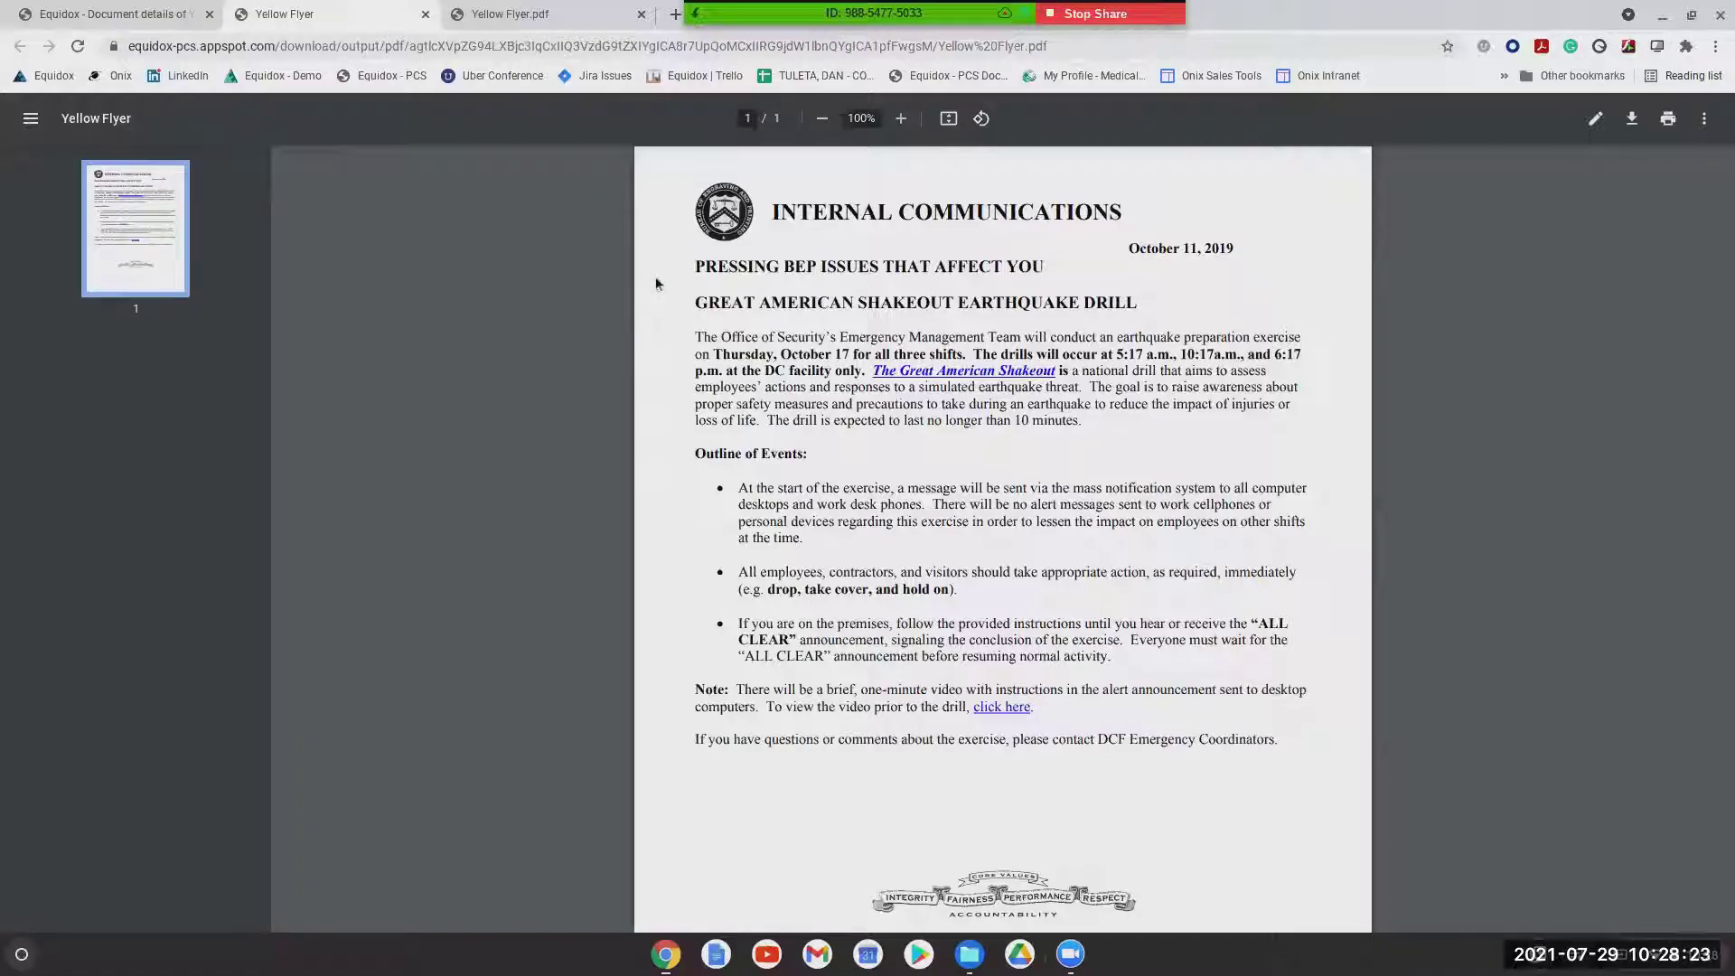
scroll(939, 387, down, 2)
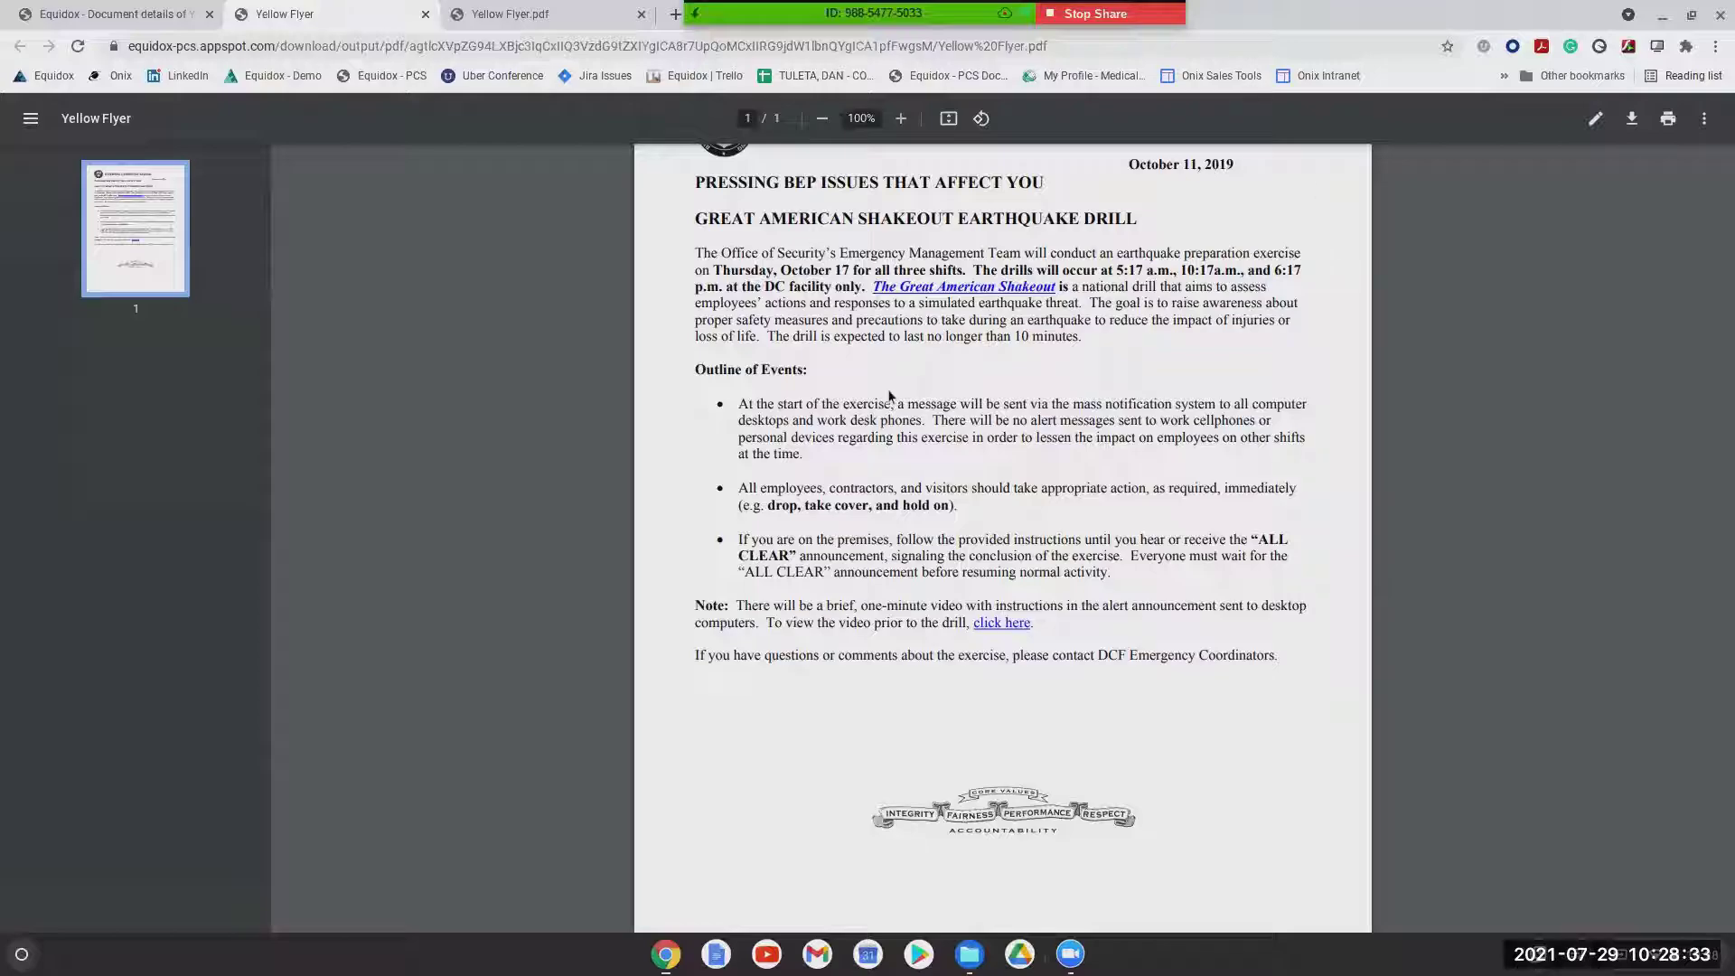
scroll(889, 399, up, 2)
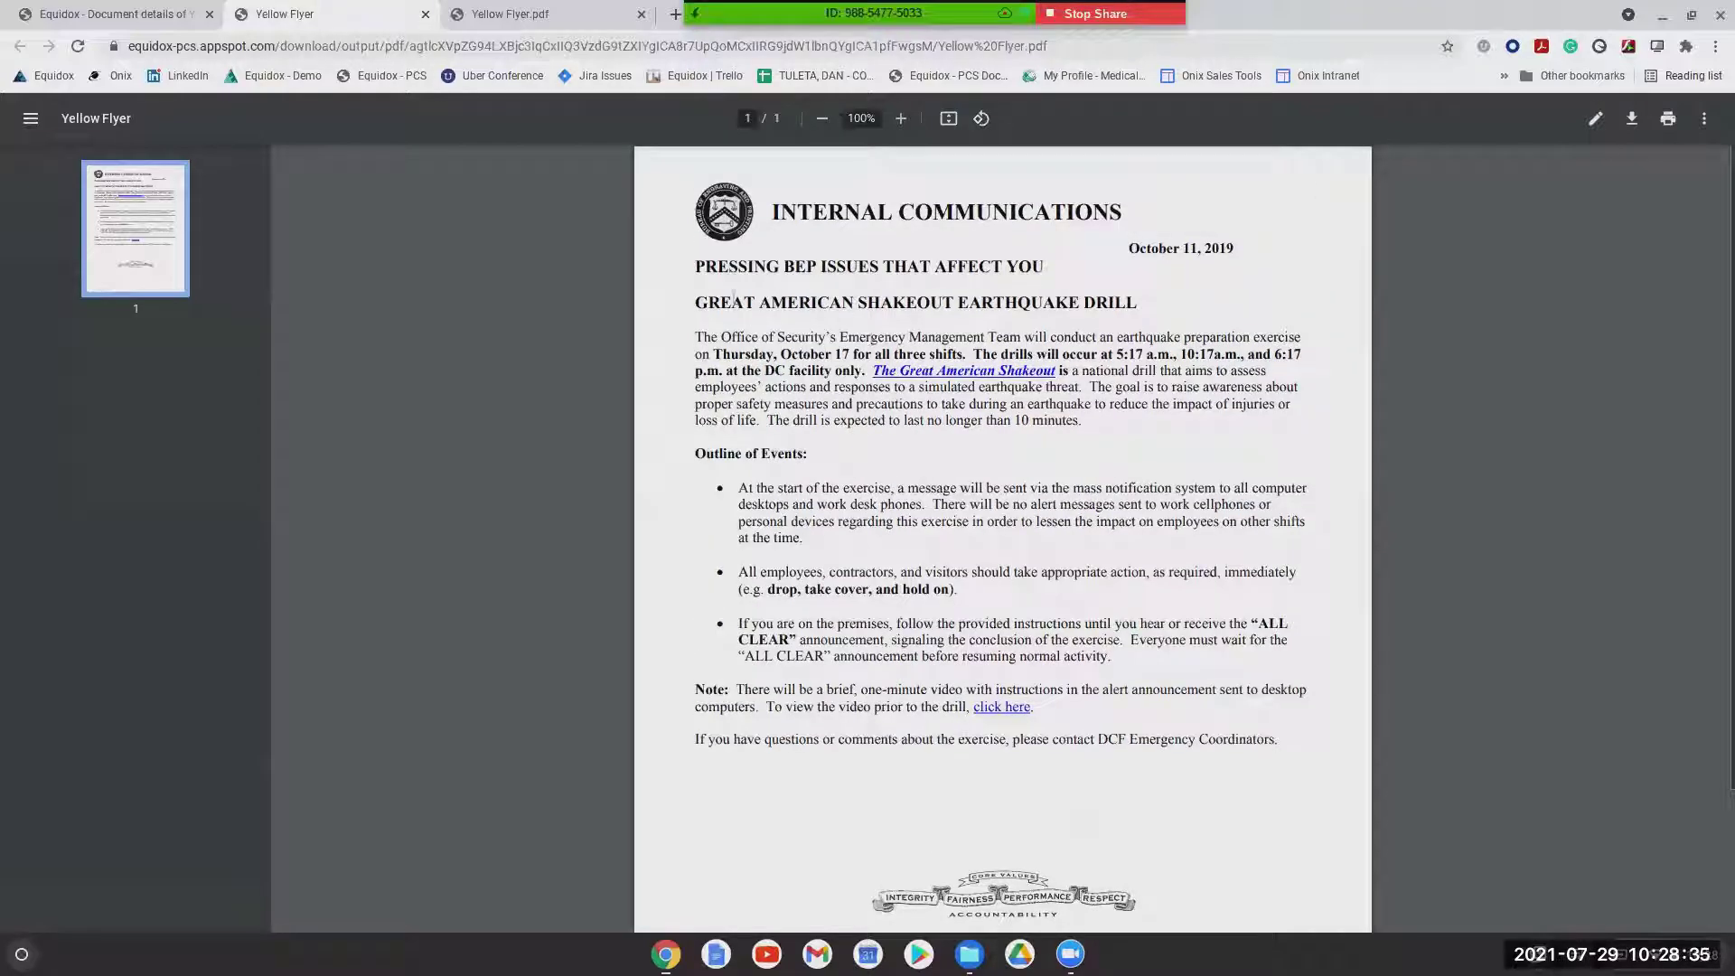
Close both open Yellow Flyer PDF views and return to the documents list
click(642, 14)
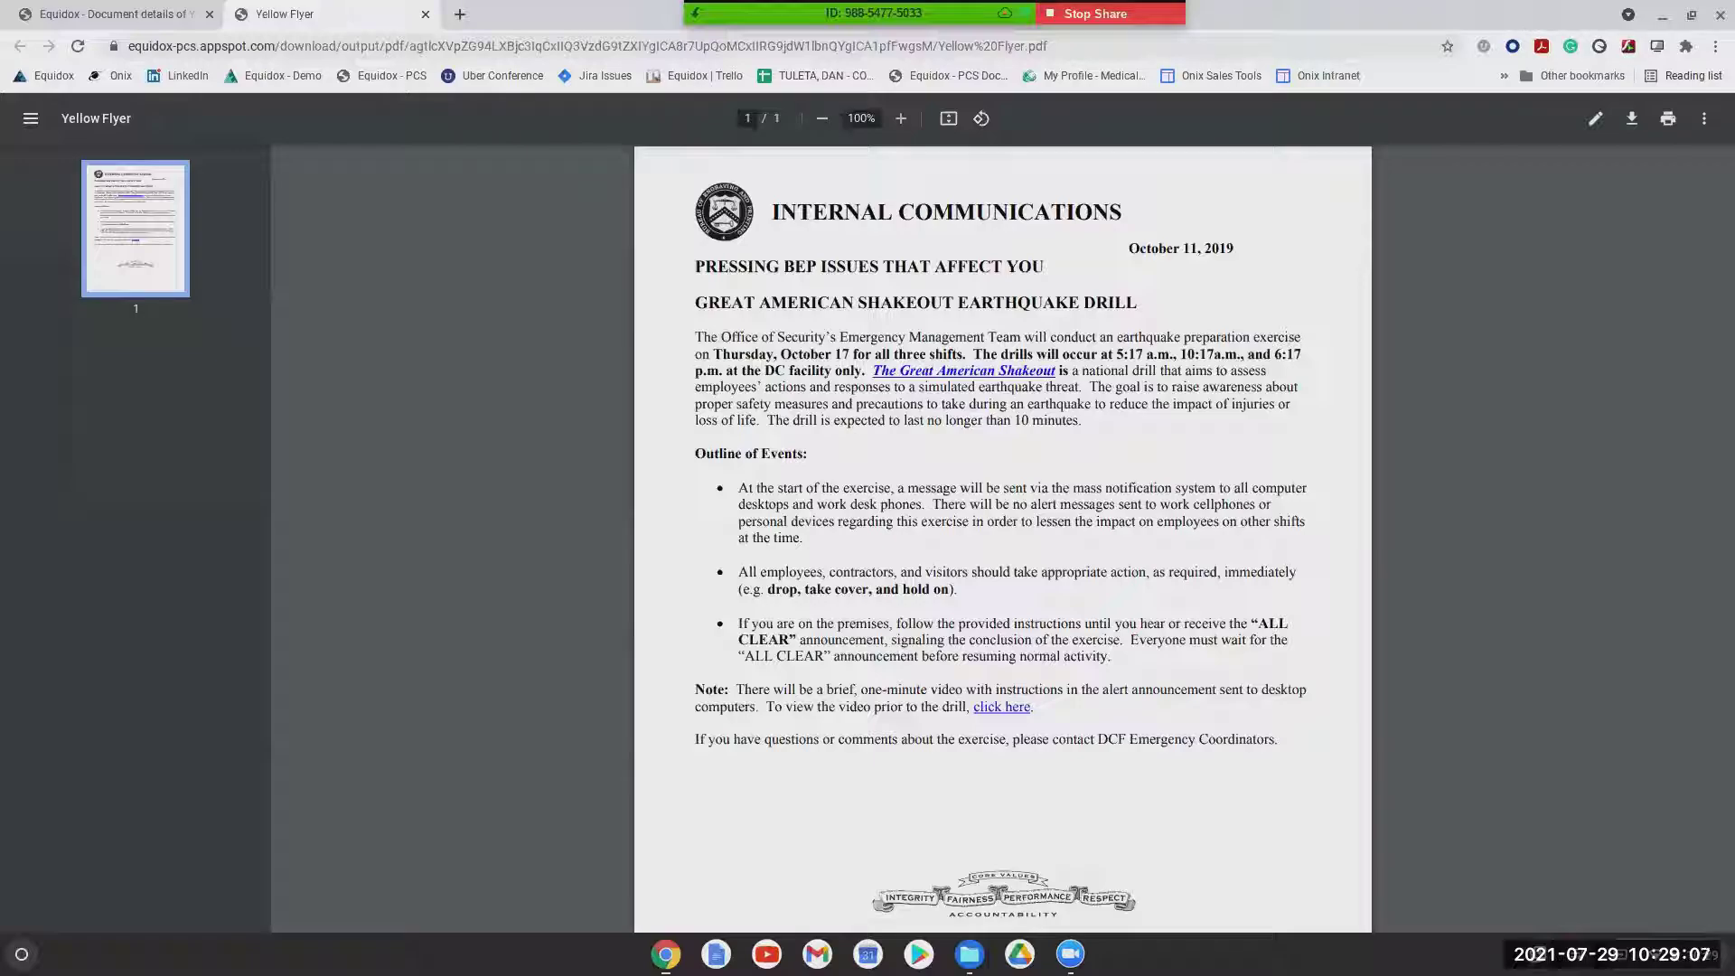
click(426, 15)
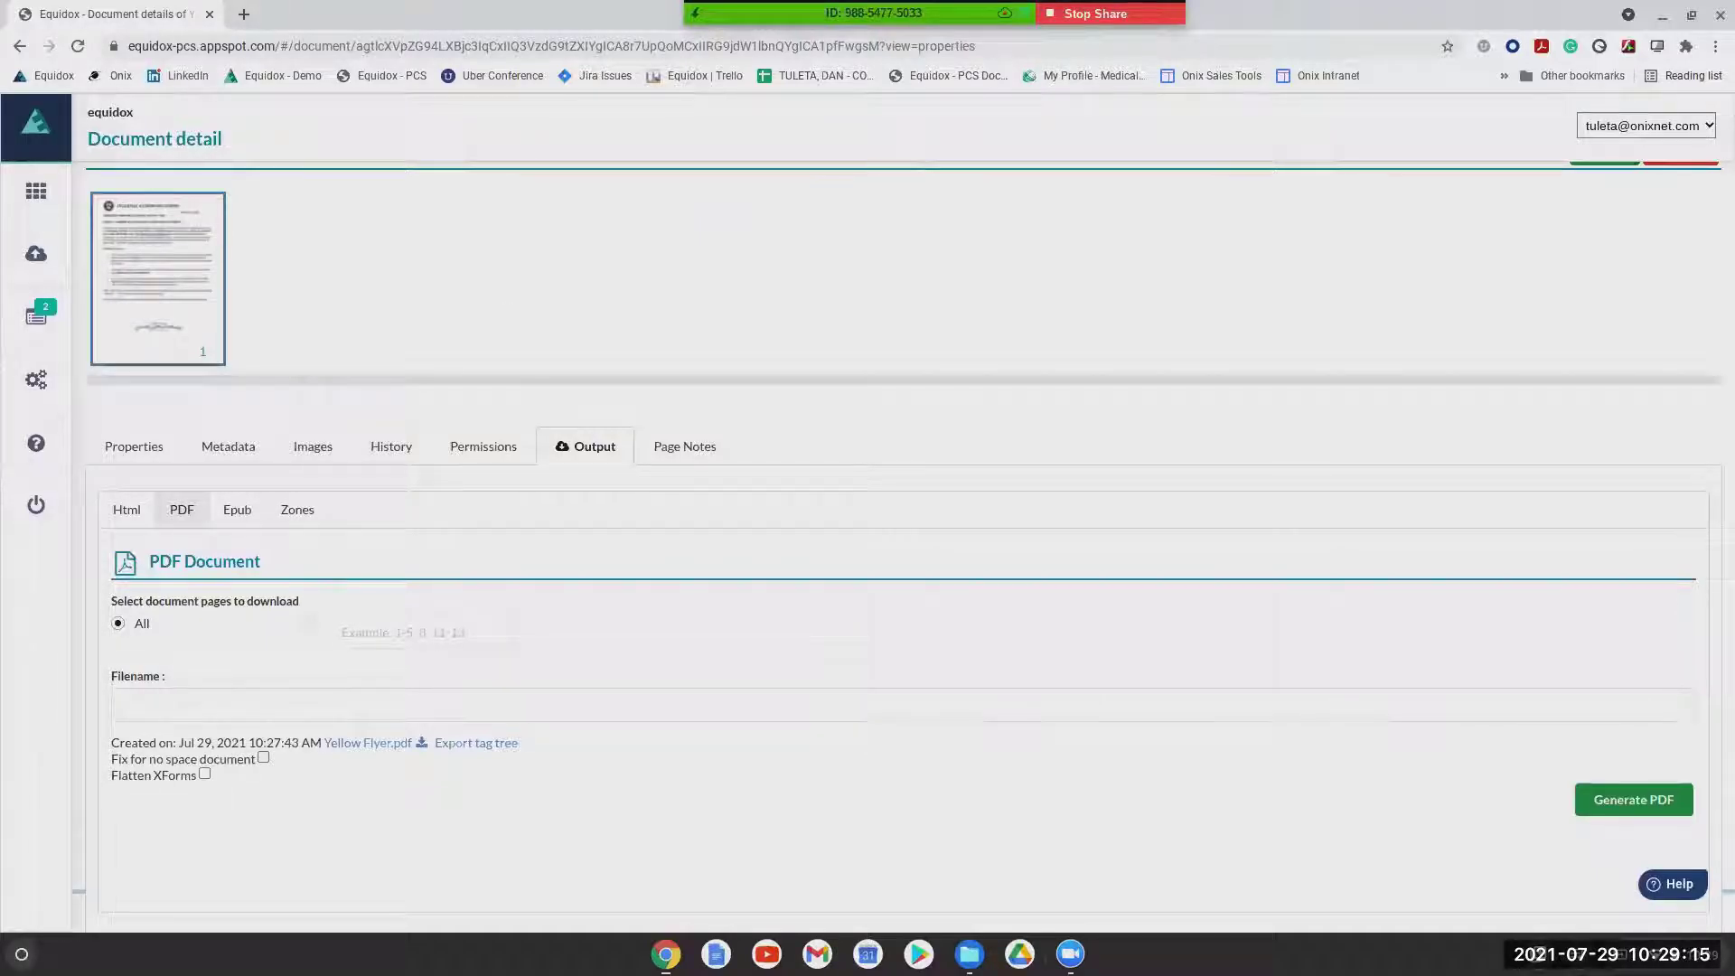
click(36, 190)
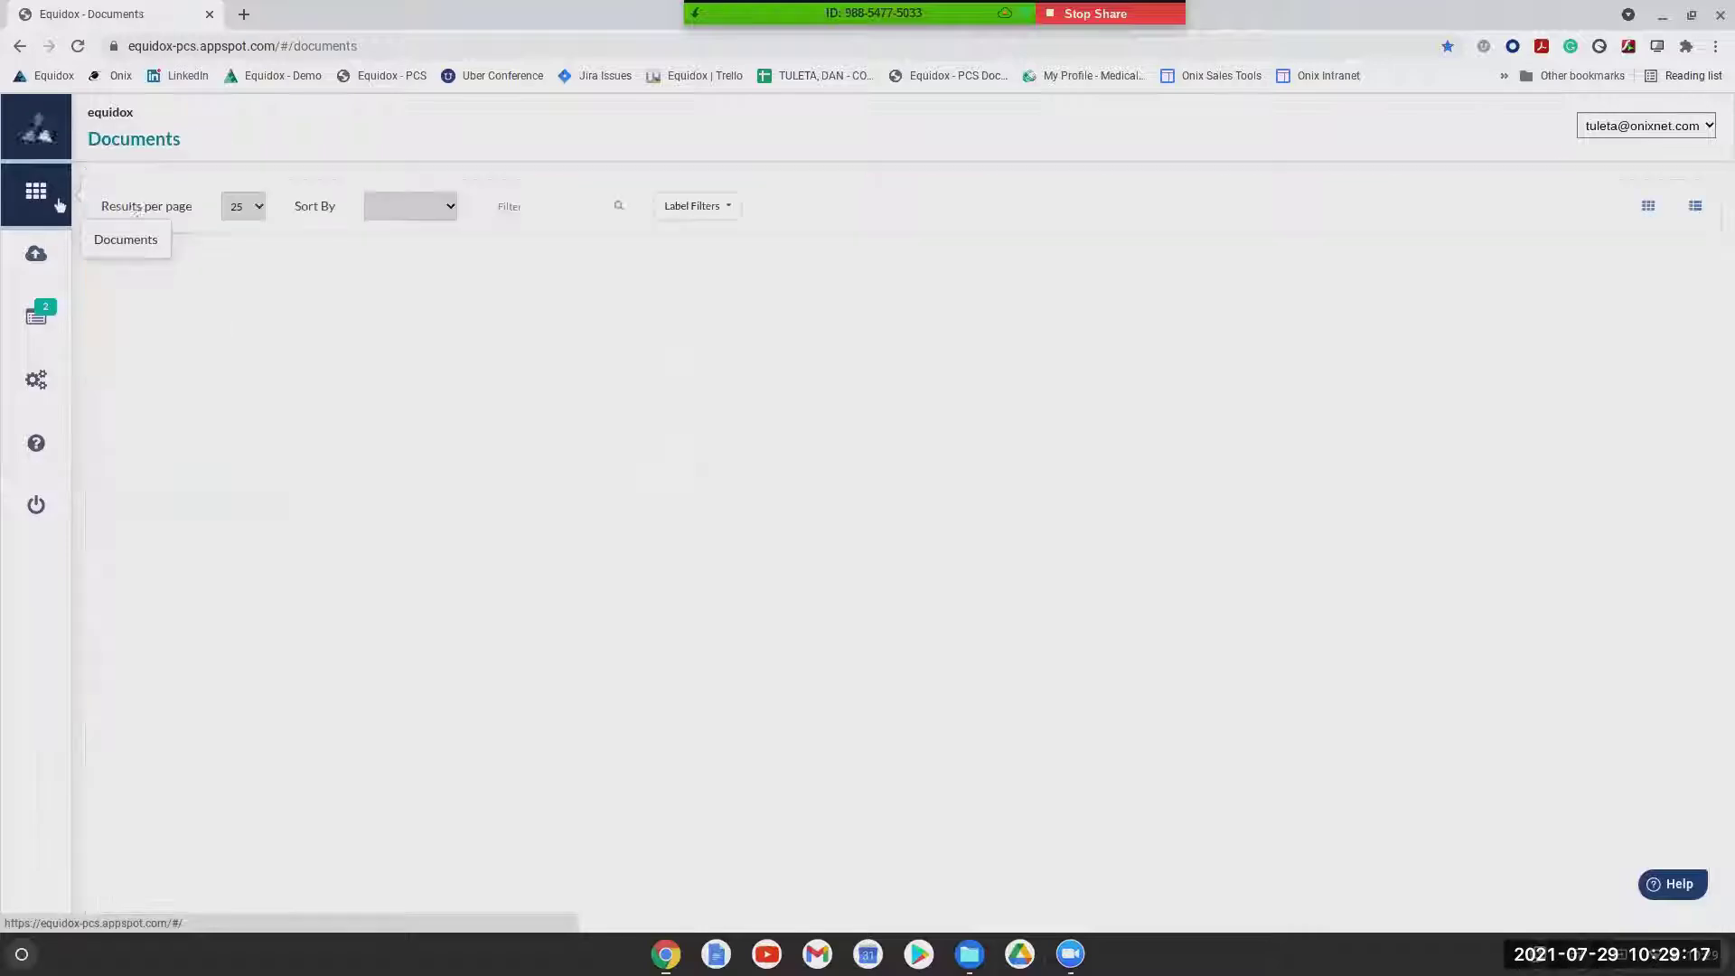